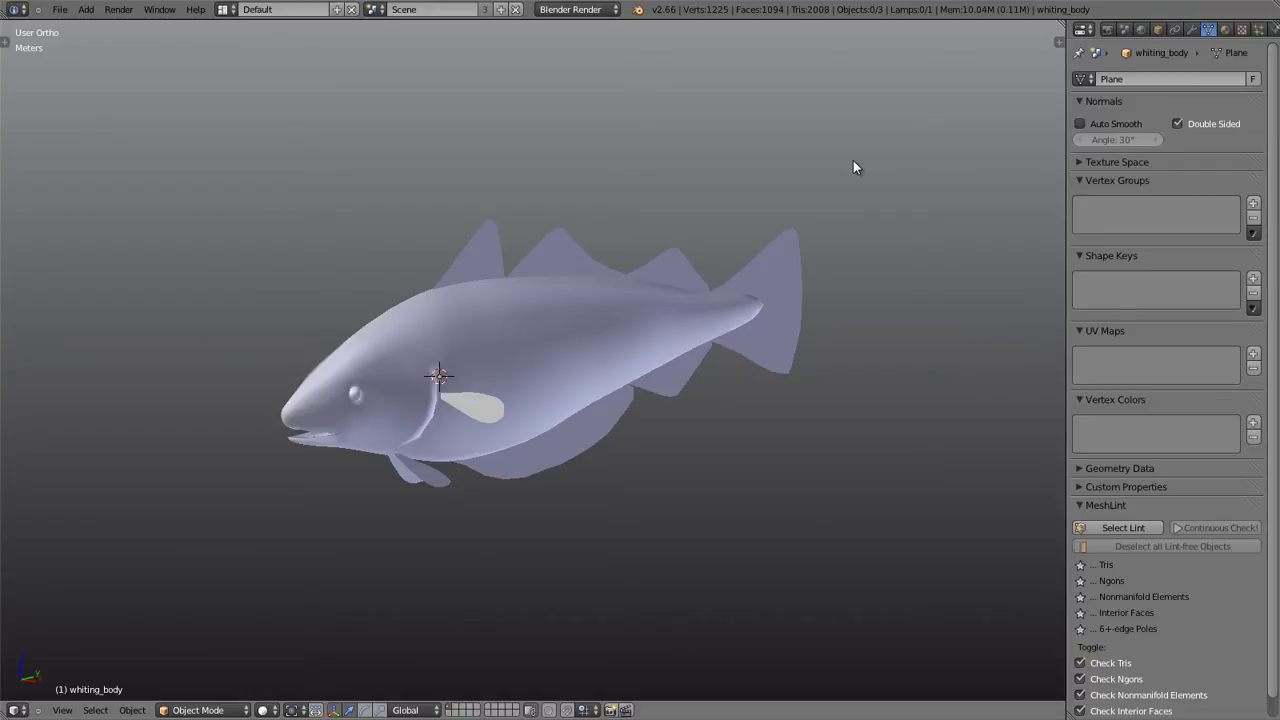
# - Turn off viewport display of the Mirror modifier on whiting_body and whiting_fins to inspect the half models
pyautogui.moveTo(528, 380); pyautogui.dragTo(580, 377, button='middle')
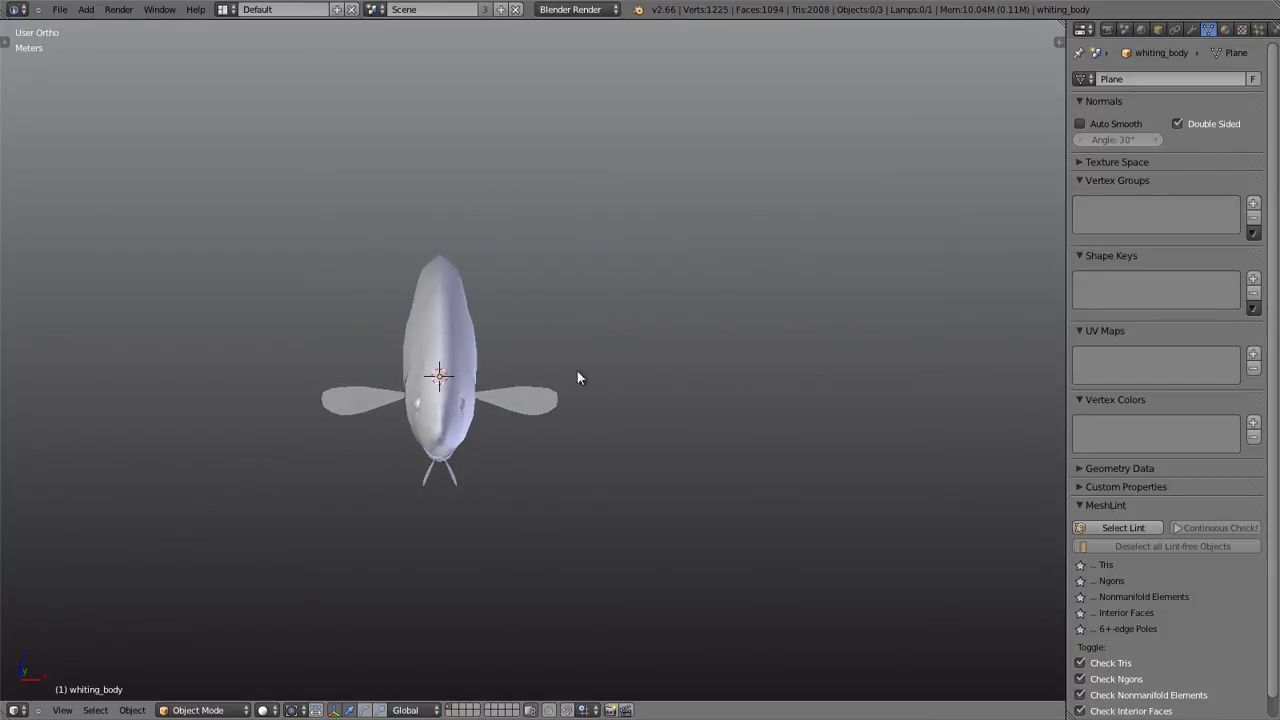
pyautogui.rightClick(478, 349)
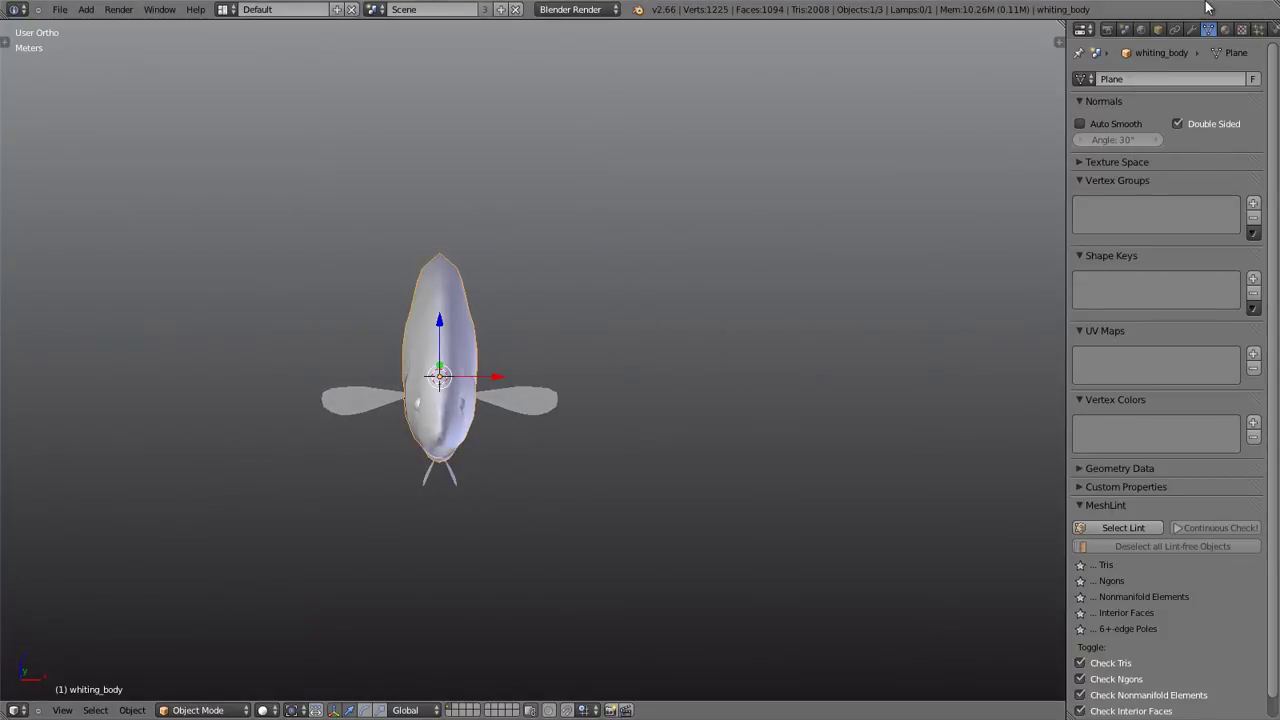
pyautogui.click(1193, 30)
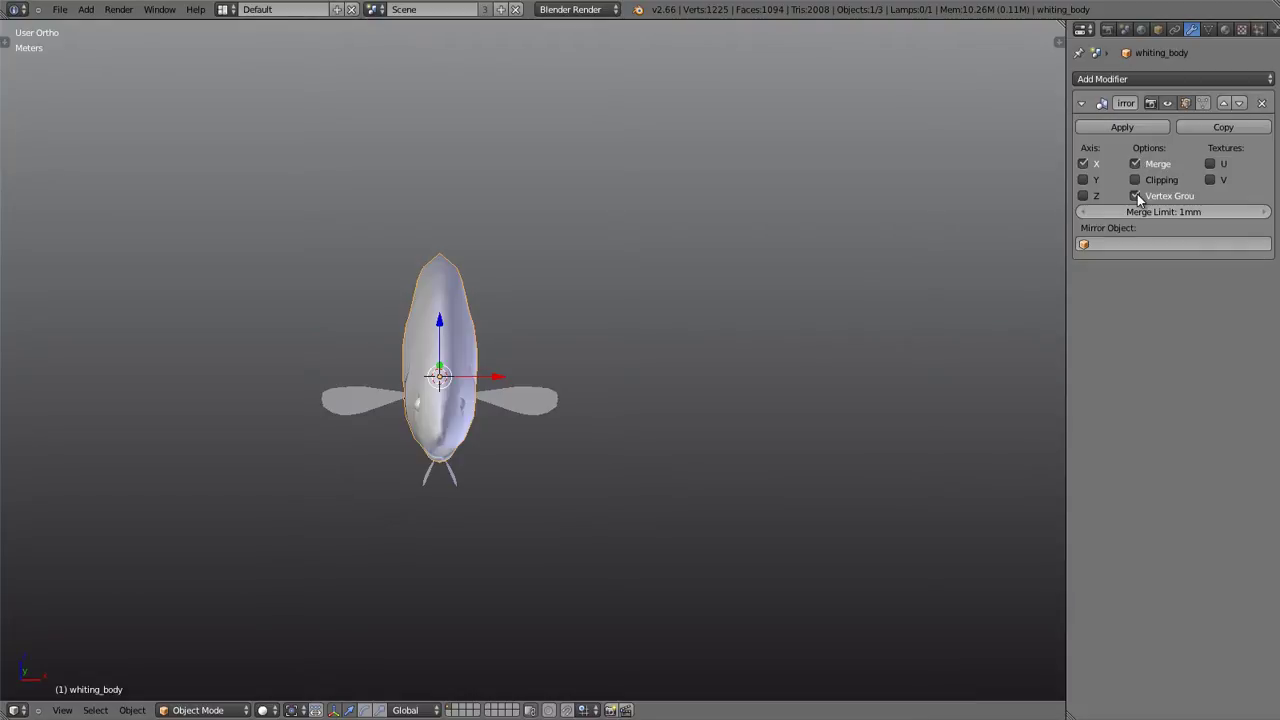
pyautogui.click(1167, 103)
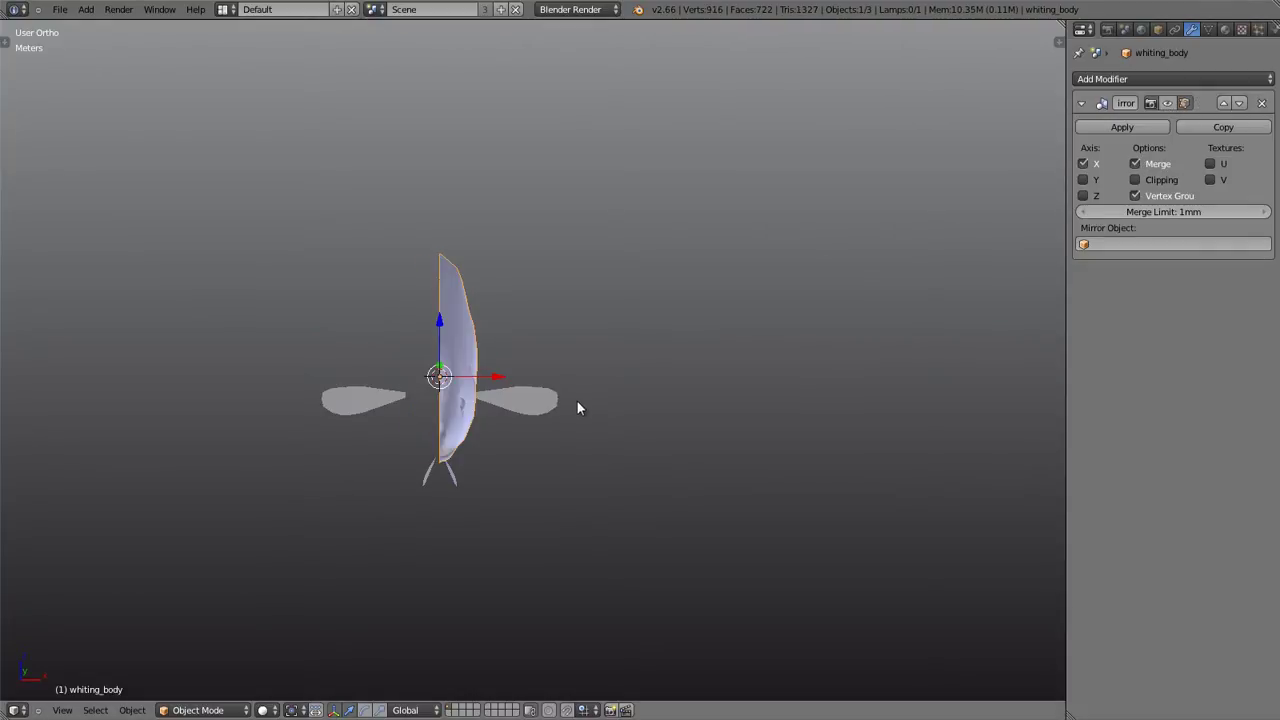
pyautogui.moveTo(577, 401)
pyautogui.mouseDown(button='middle')
pyautogui.moveTo(505, 357)
pyautogui.moveTo(583, 306)
pyautogui.moveTo(597, 309)
pyautogui.moveTo(580, 388)
pyautogui.mouseUp(button='middle')
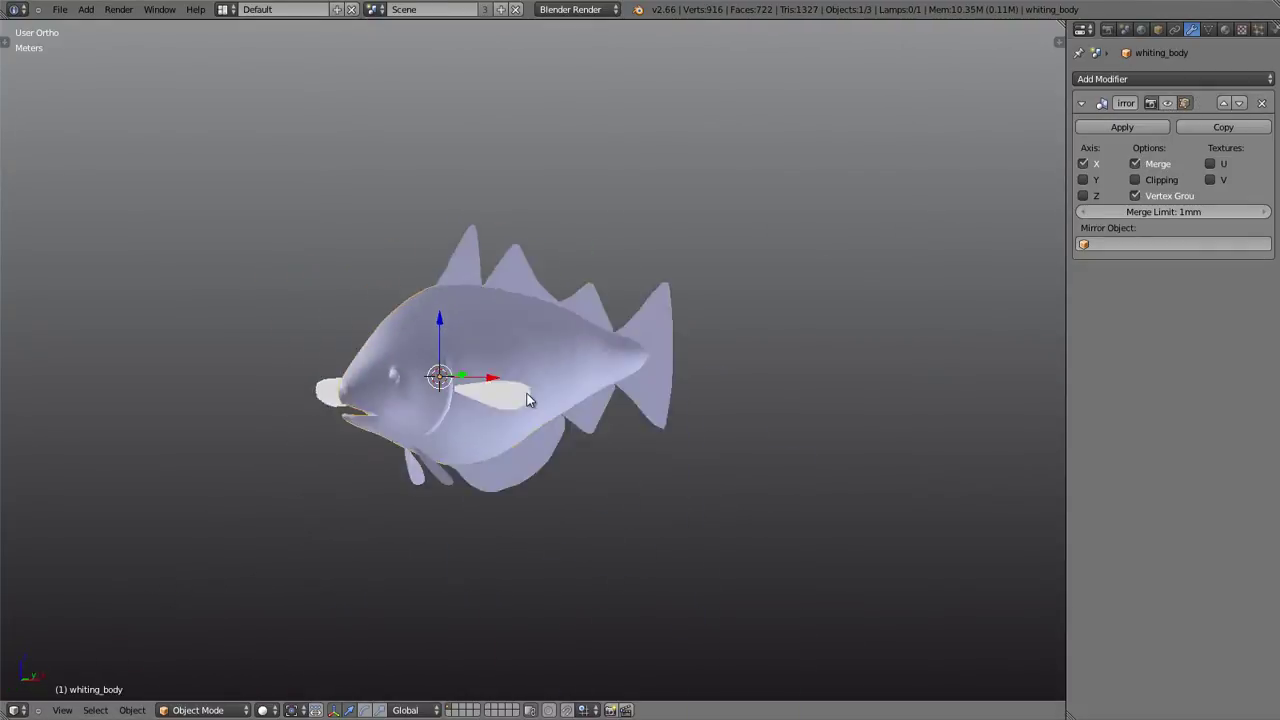
pyautogui.rightClick(577, 392)
pyautogui.click(1167, 103)
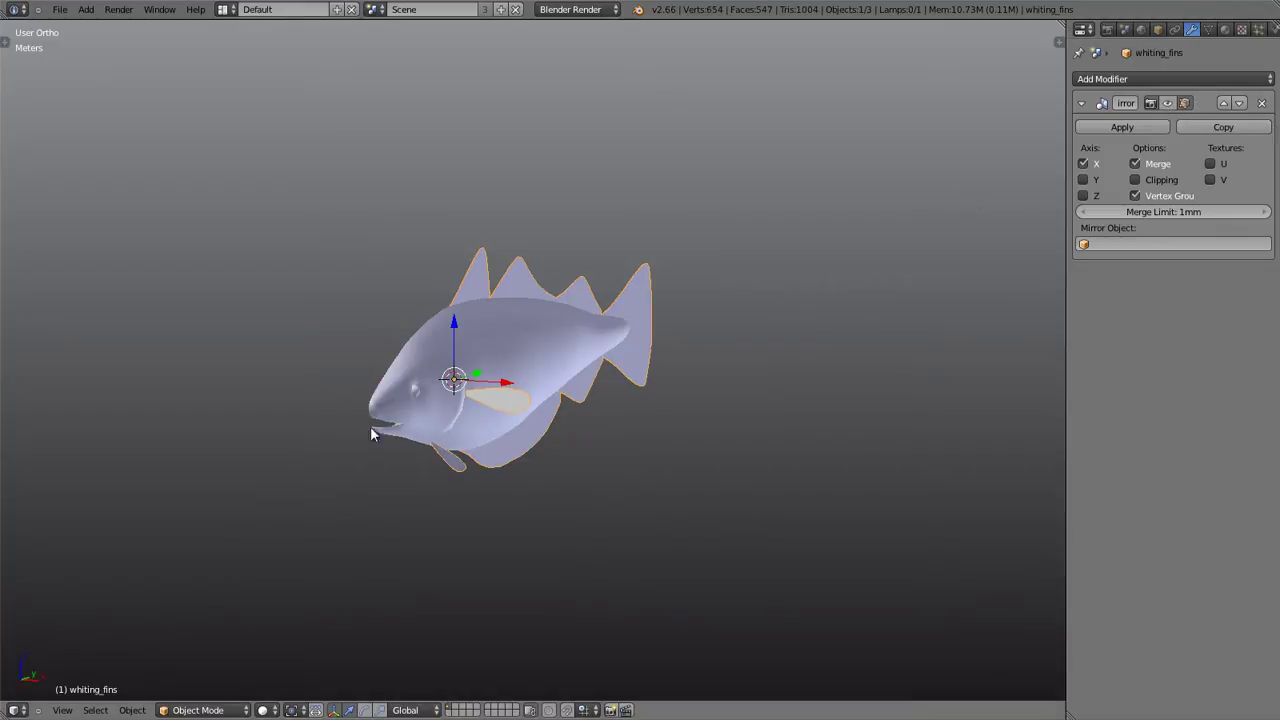
pyautogui.moveTo(370, 426)
pyautogui.mouseDown(button='middle')
pyautogui.moveTo(648, 407)
pyautogui.moveTo(449, 305)
pyautogui.moveTo(354, 421)
pyautogui.moveTo(372, 414)
pyautogui.mouseUp(button='middle')
pyautogui.moveTo(652, 306)
pyautogui.mouseDown(button='middle')
pyautogui.moveTo(651, 329)
pyautogui.moveTo(660, 300)
pyautogui.mouseUp(button='middle')
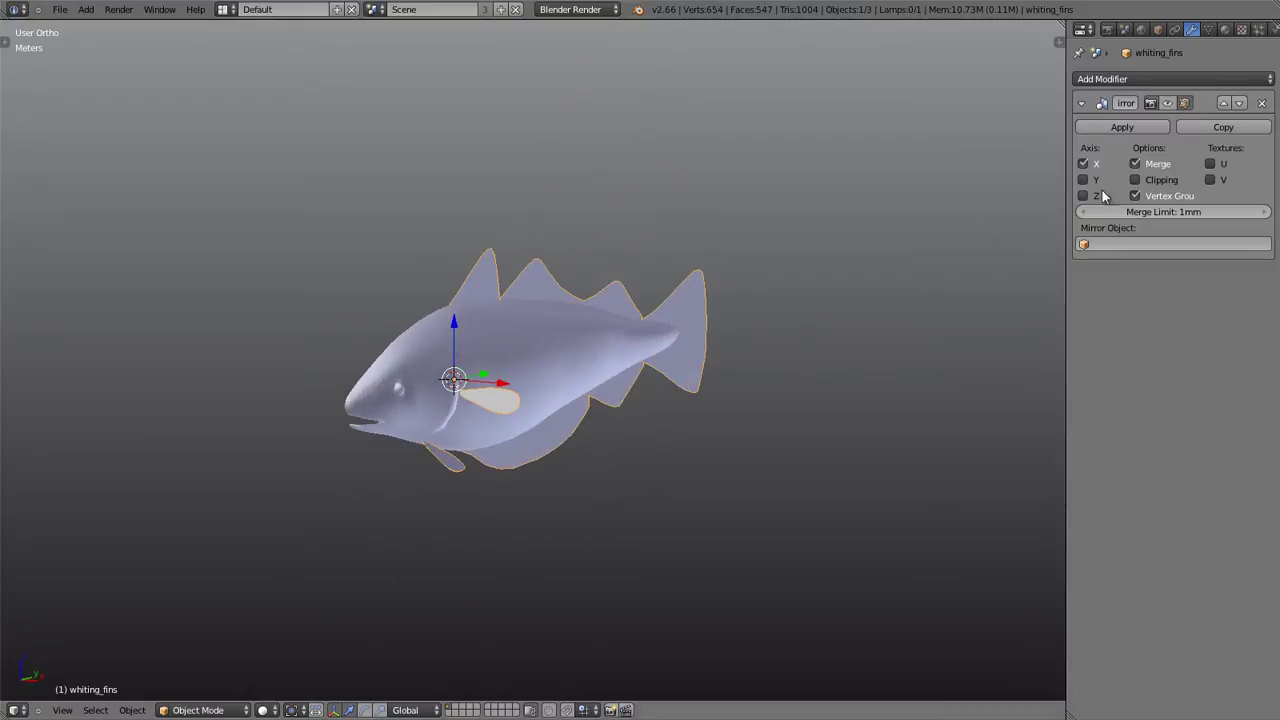
# - Turn the Mirror modifier's viewport display back on for whiting_fins and whiting_body, and deselect everything
pyautogui.click(1167, 104)
pyautogui.rightClick(551, 308)
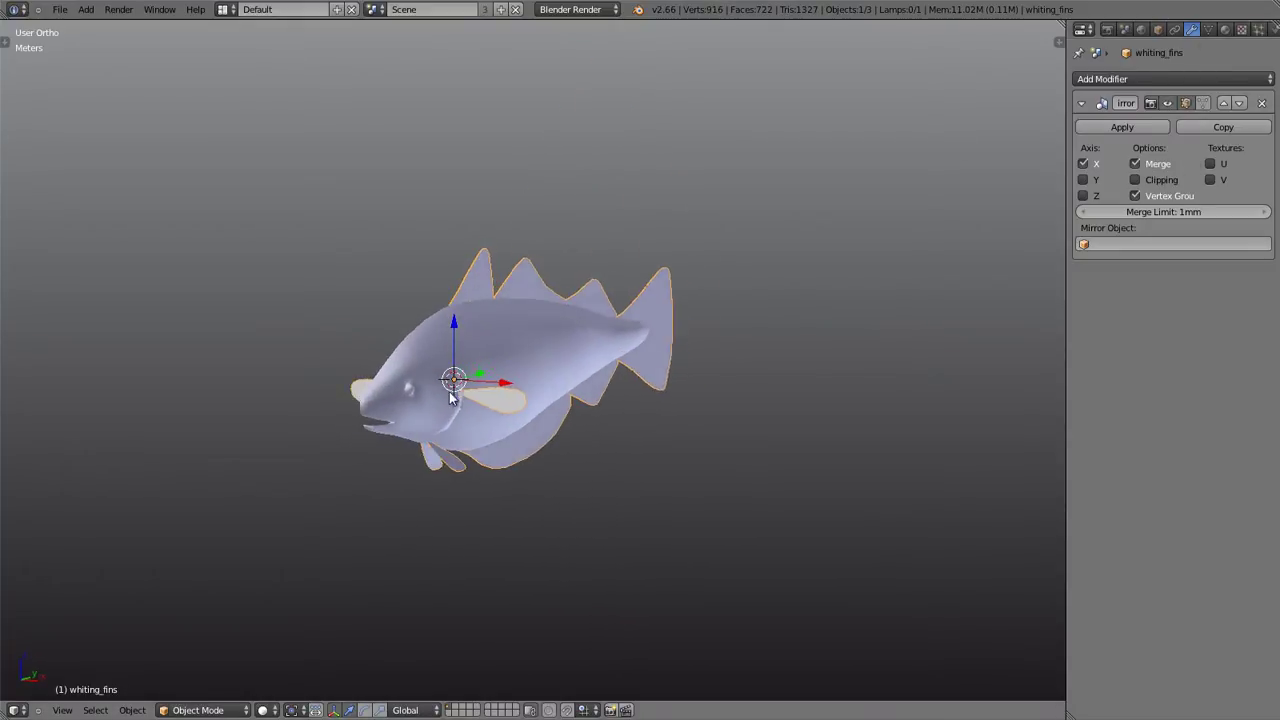
pyautogui.click(1167, 104)
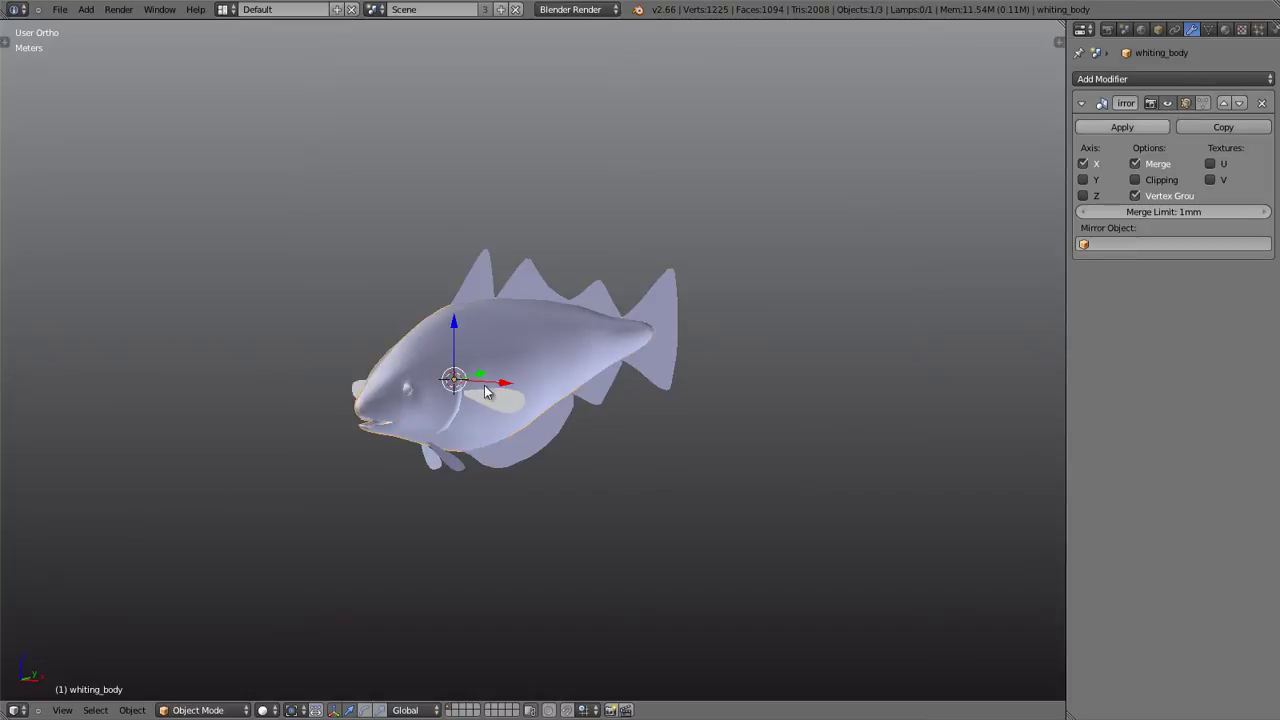
pyautogui.moveTo(447, 434); pyautogui.dragTo(439, 424, button='middle')
pyautogui.press('a')
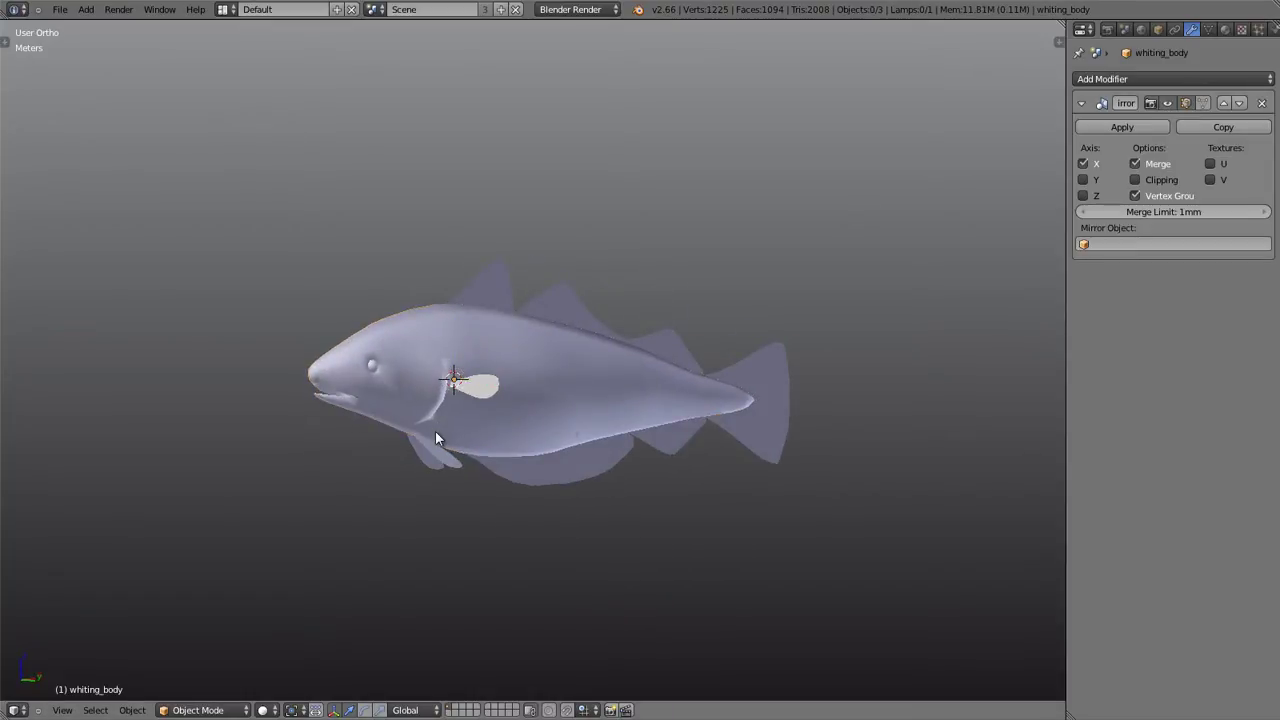
pyautogui.moveTo(558, 337); pyautogui.dragTo(602, 363, button='middle')
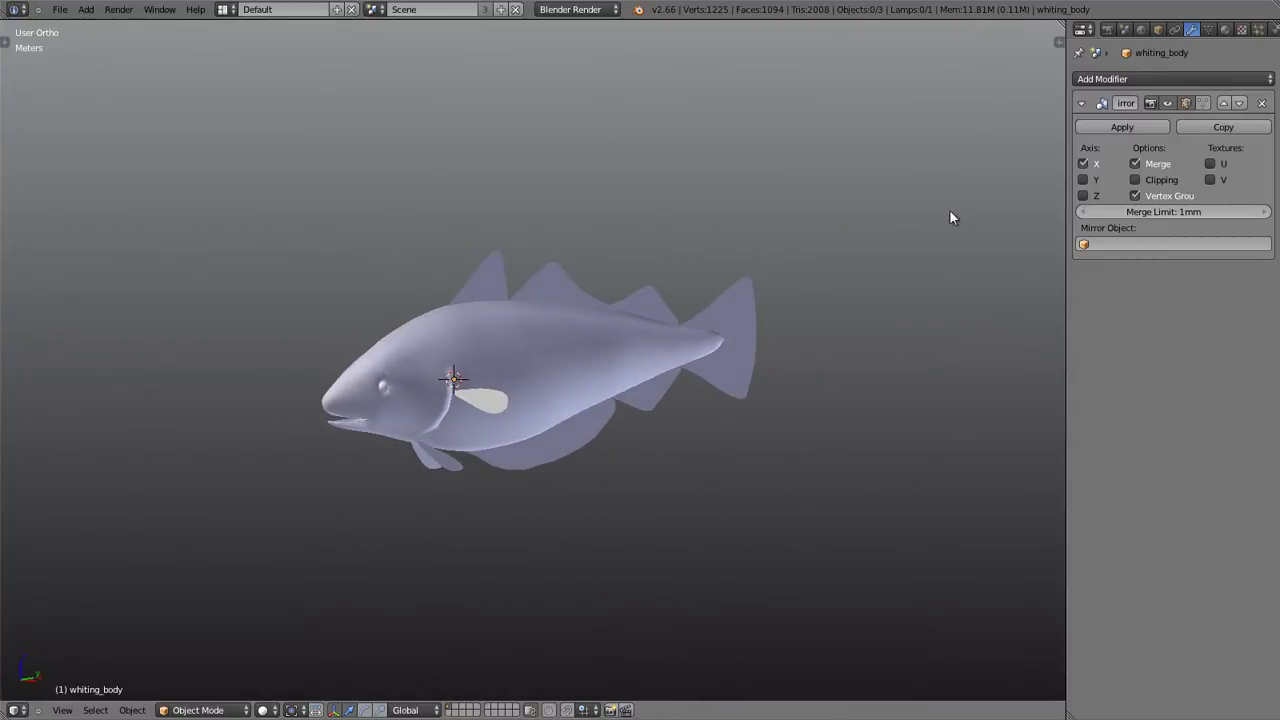
# - Split the 3D view vertically, make the new area a UV/Image Editor, unlink the Render Result image and fit the empty grid
pyautogui.moveTo(1060, 26); pyautogui.dragTo(733, 70)
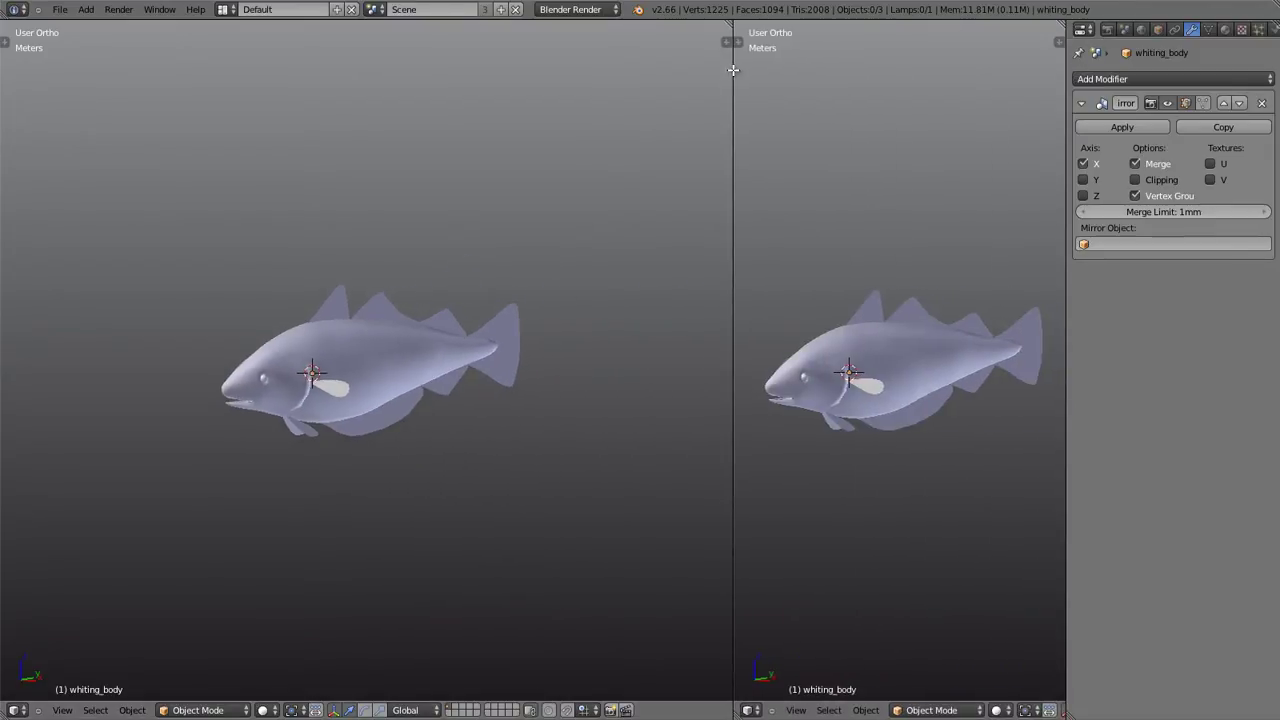
pyautogui.click(750, 711)
pyautogui.click(781, 608)
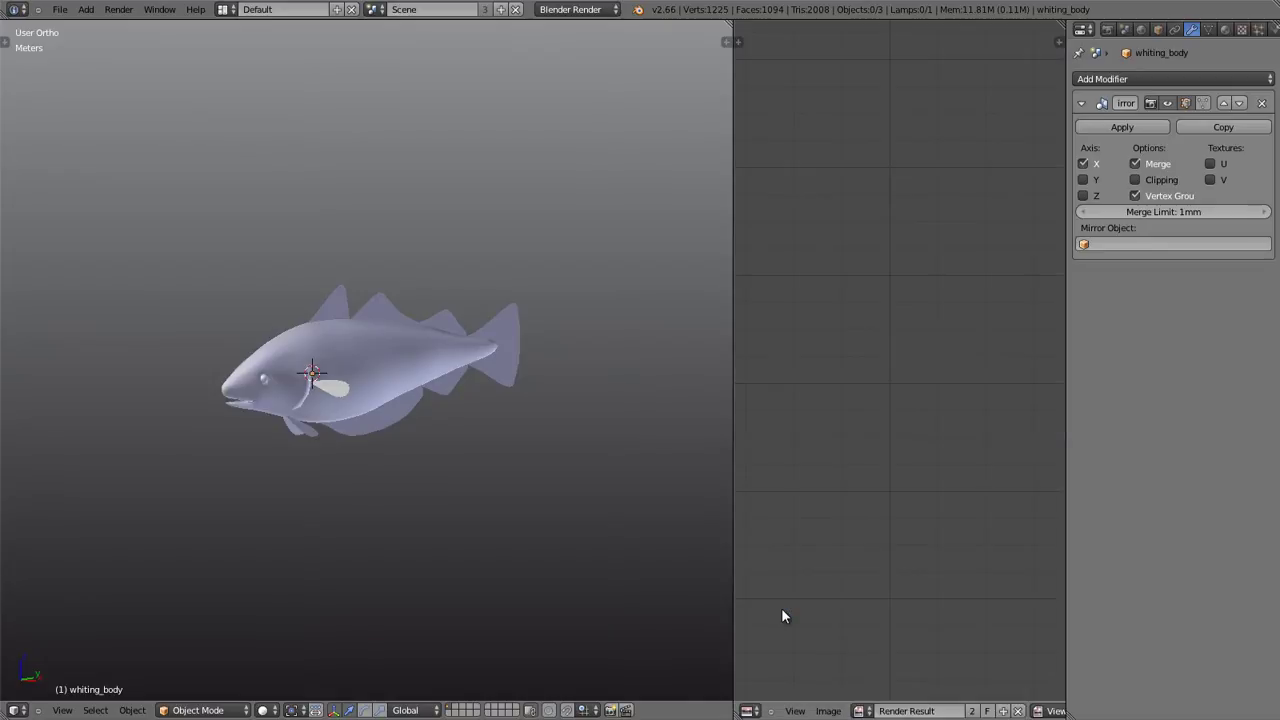
pyautogui.click(1018, 711)
pyautogui.press('Home')
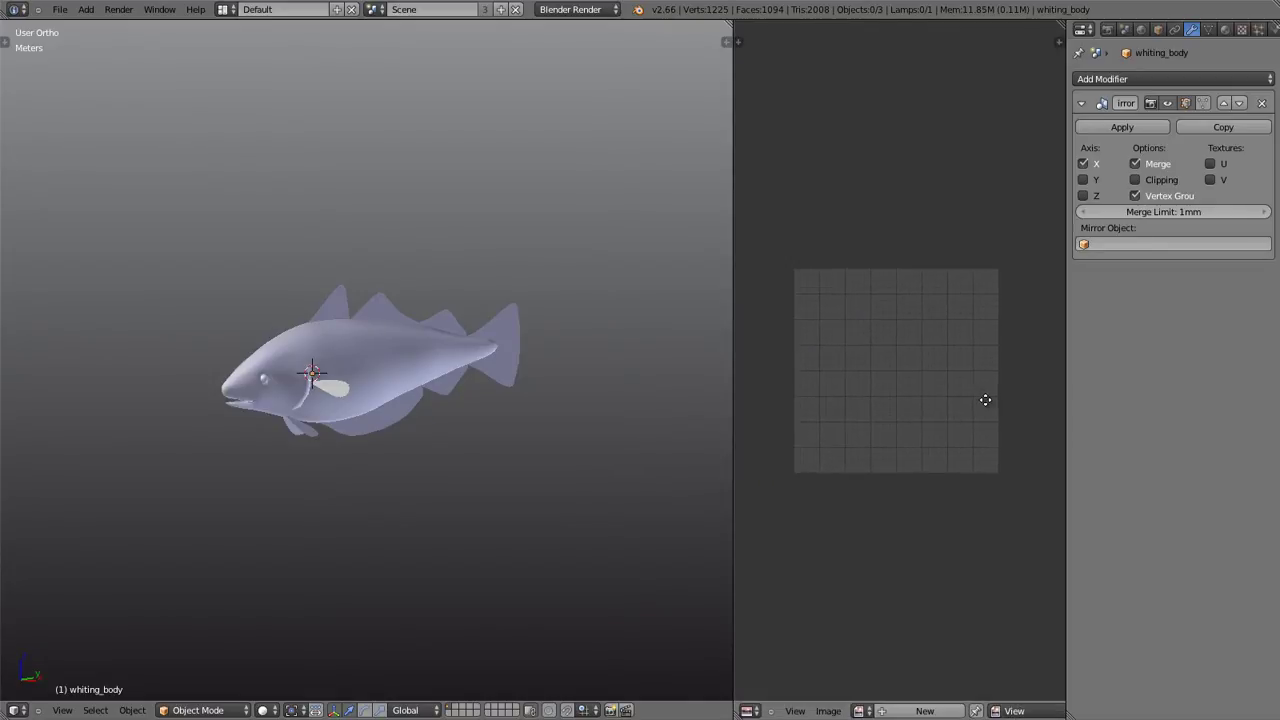
# - Enter Edit Mode on whiting_body, select the whole mesh and unwrap it
pyautogui.rightClick(390, 345)
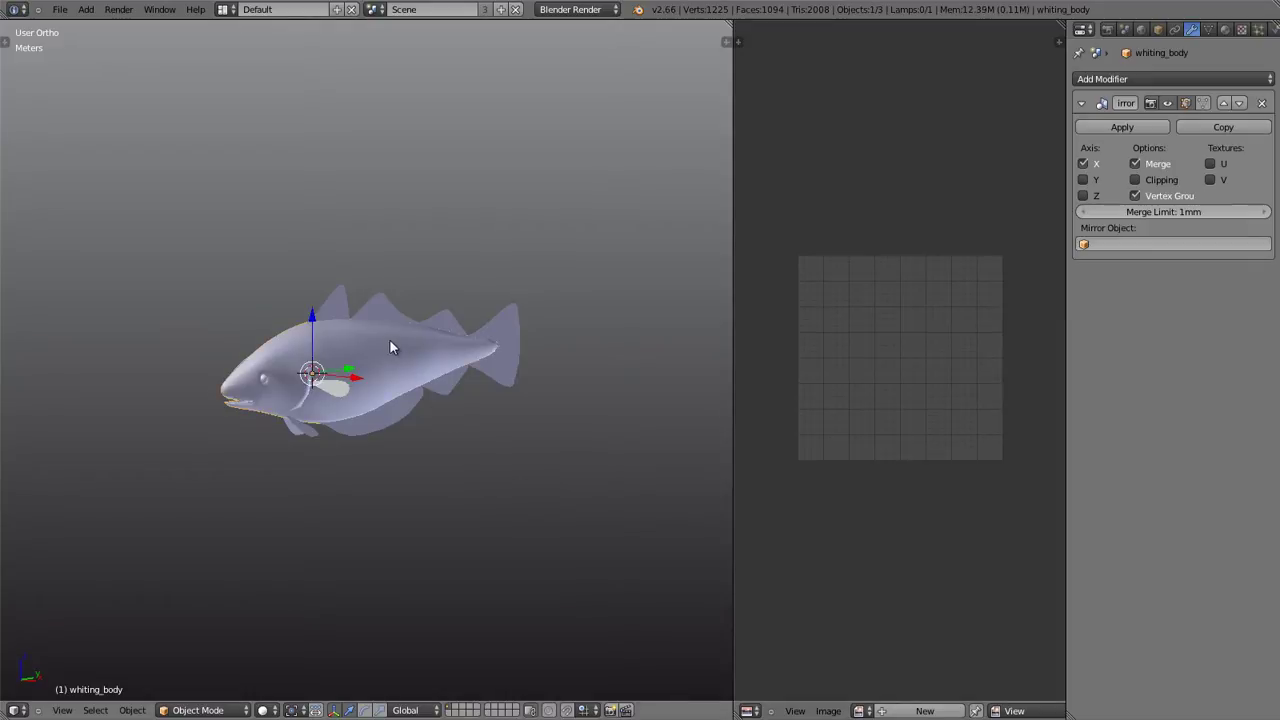
pyautogui.press('Tab')
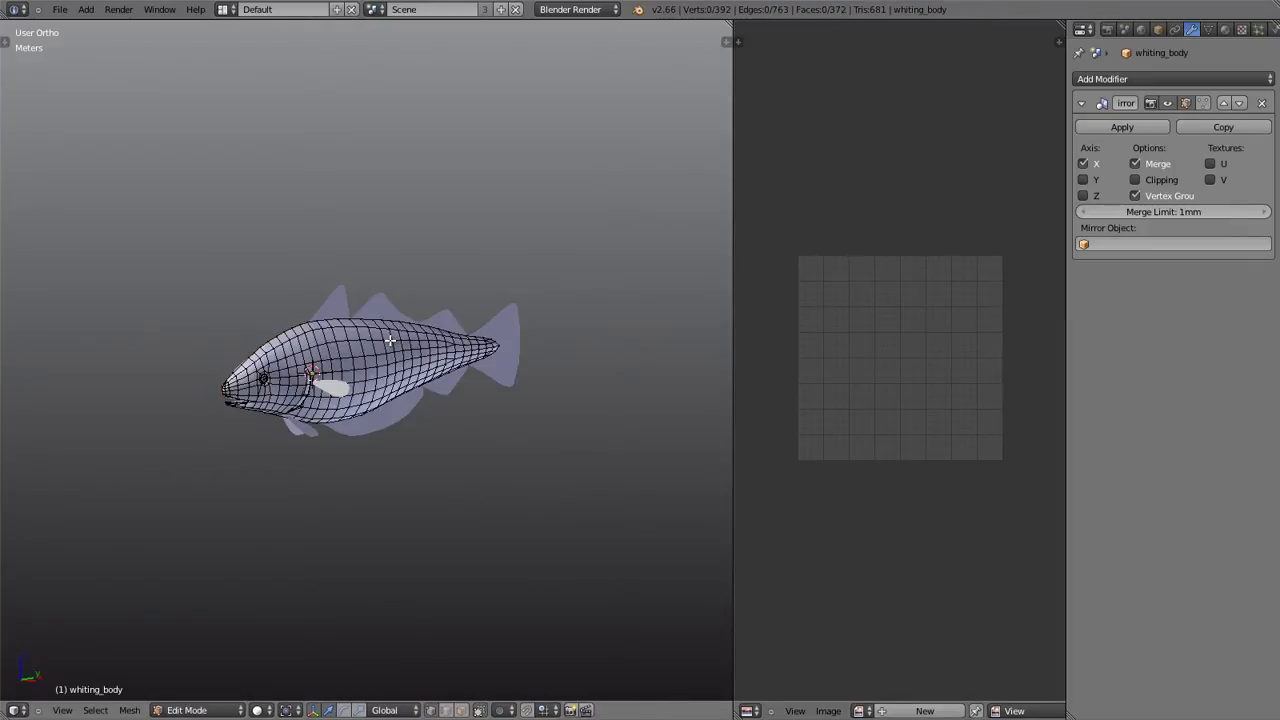
pyautogui.press('a')
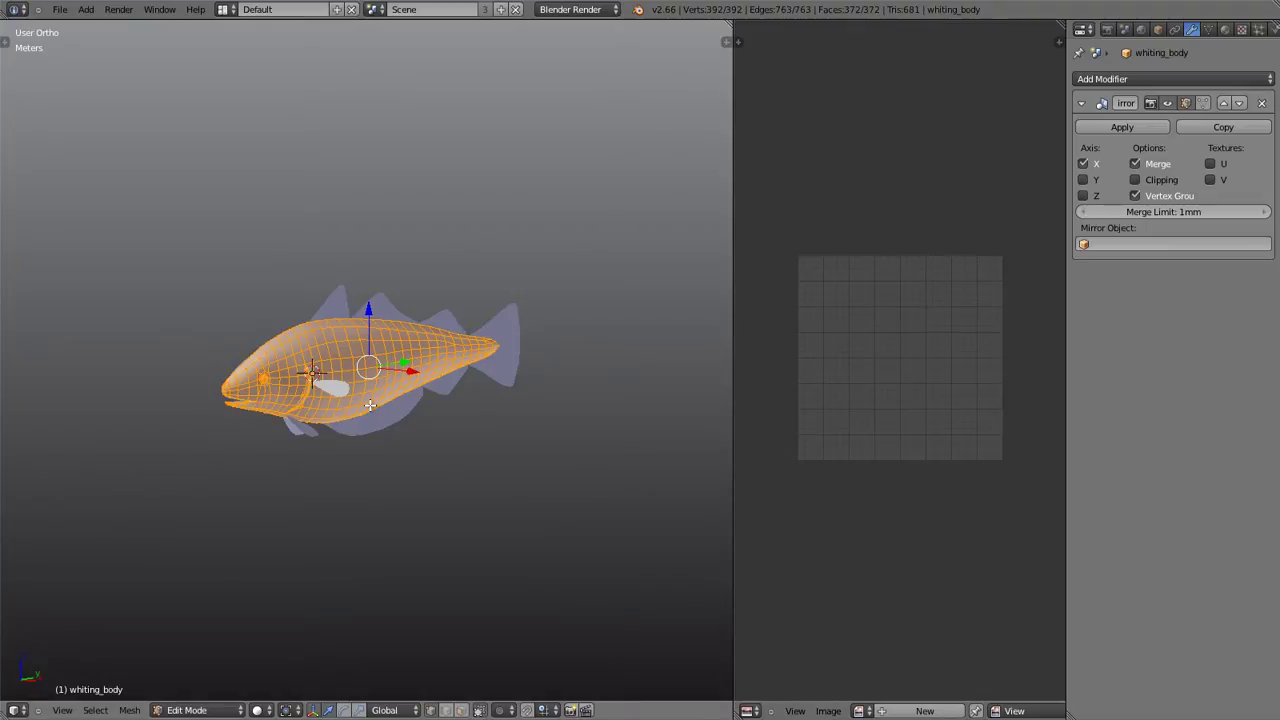
pyautogui.press('u')
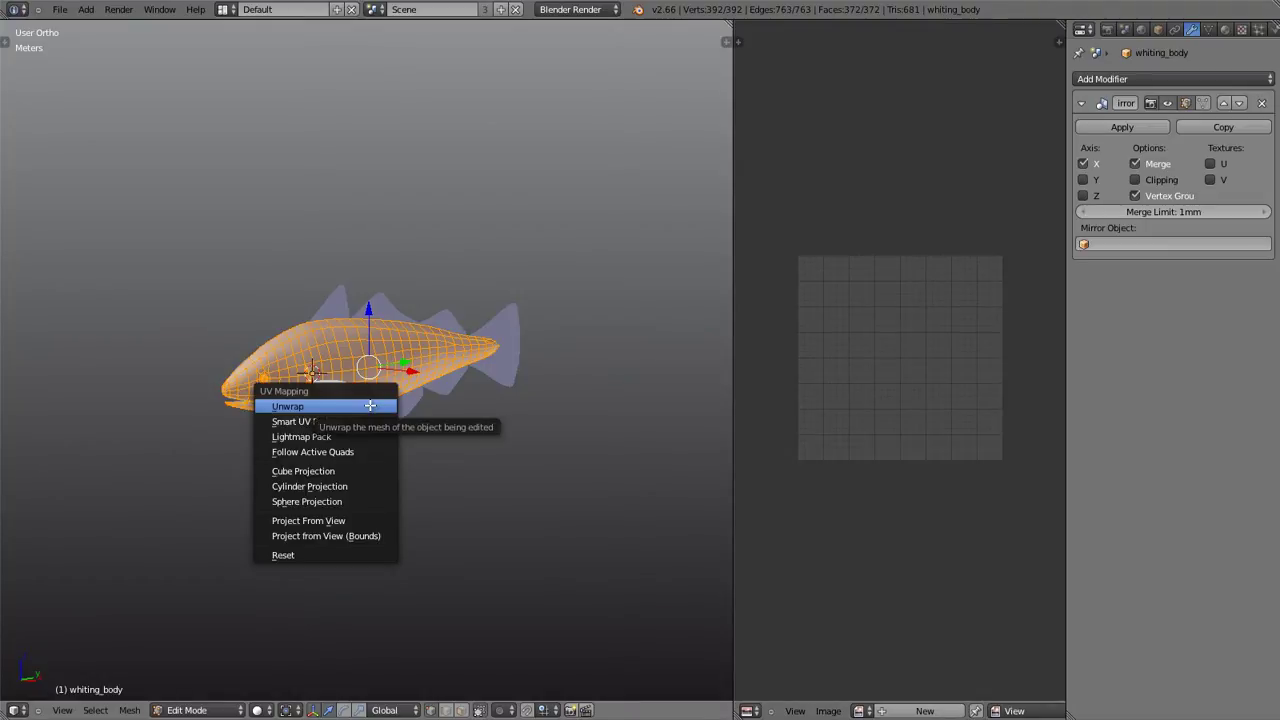
pyautogui.click(370, 405)
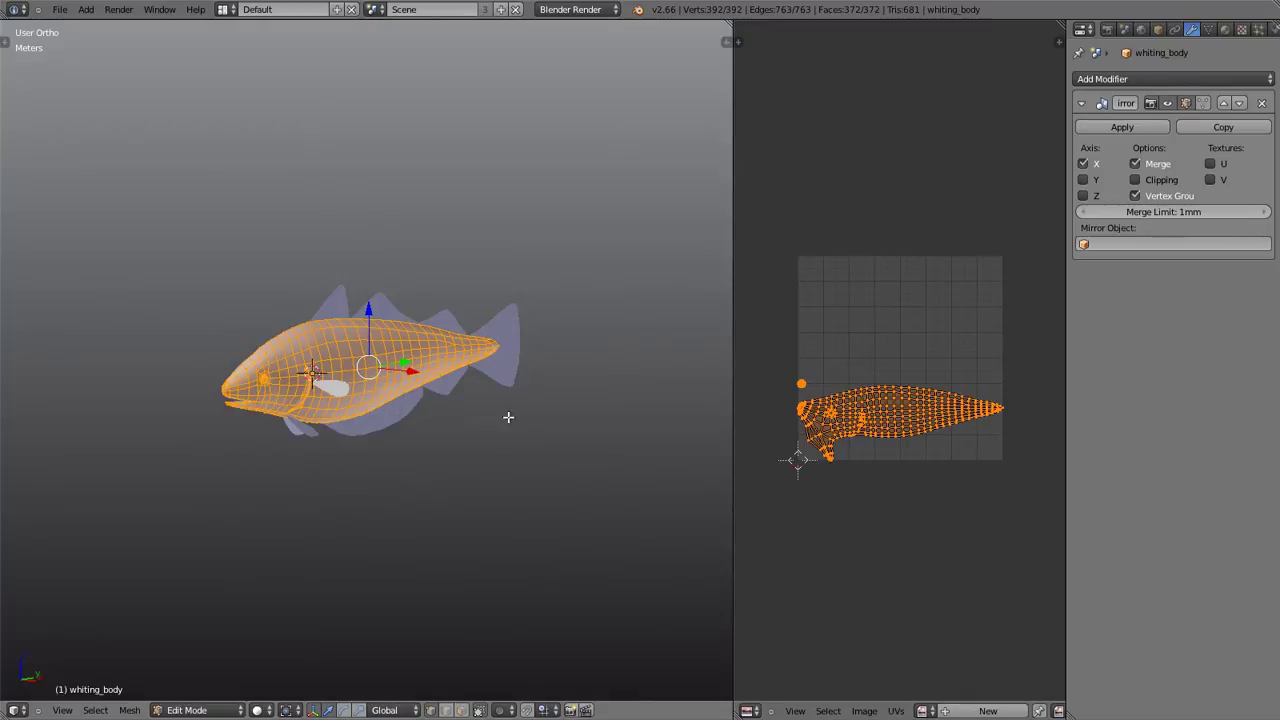
# - Examine the fish body's UV layout from head to tail and compare it with the mesh
pyautogui.scroll(2, 880, 432)
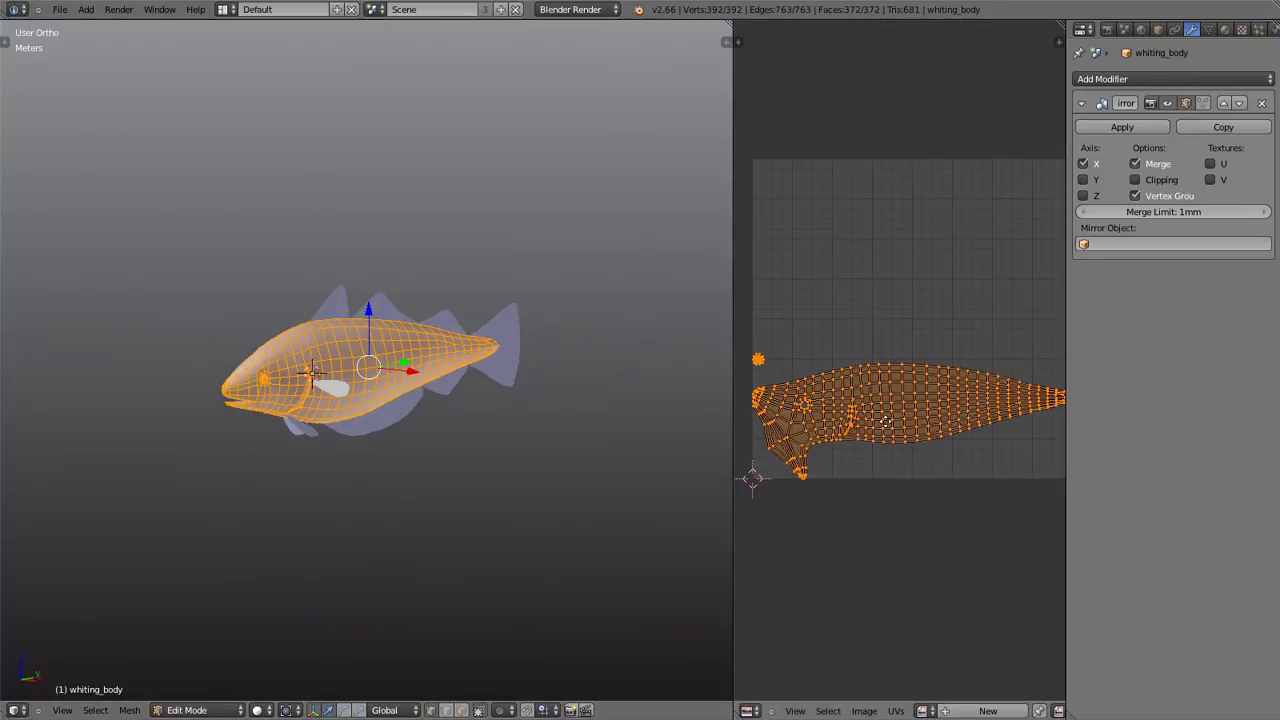
pyautogui.moveTo(879, 426); pyautogui.dragTo(880, 399, button='middle')
pyautogui.scroll(-1, 862, 388)
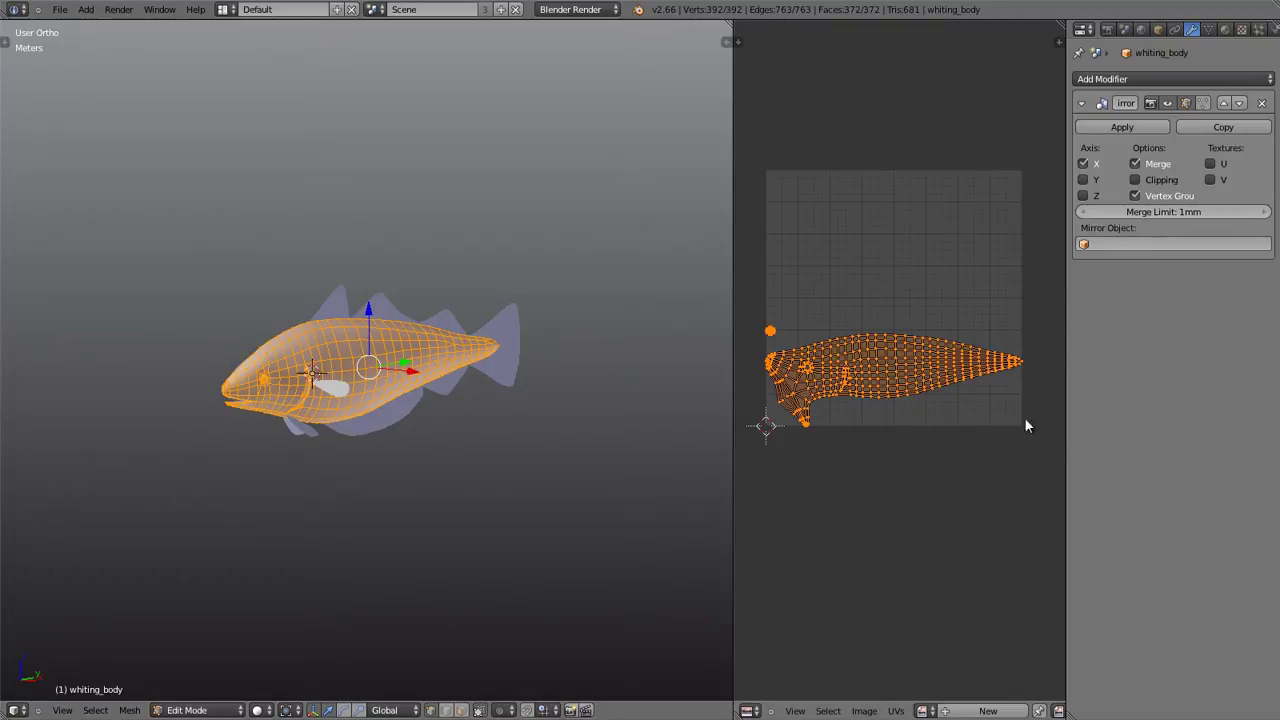
pyautogui.scroll(1, 810, 402)
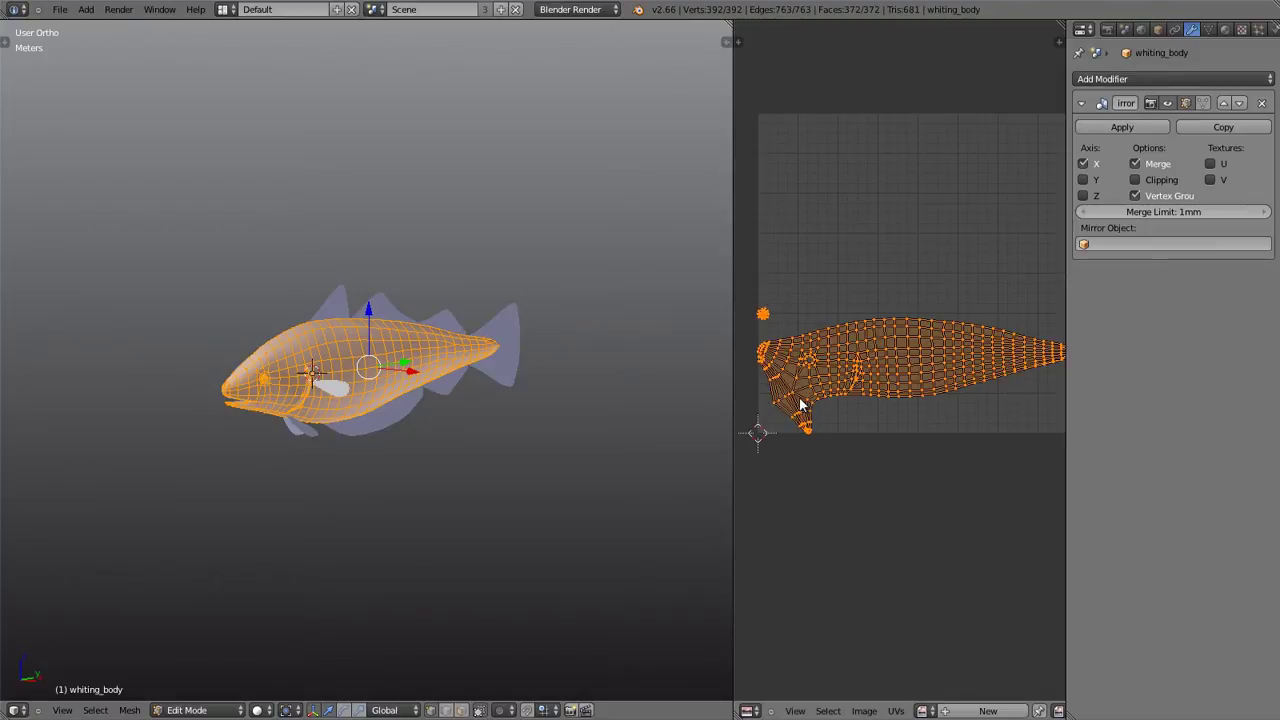
pyautogui.scroll(6, 802, 395)
pyautogui.moveTo(814, 363); pyautogui.dragTo(885, 357, button='middle')
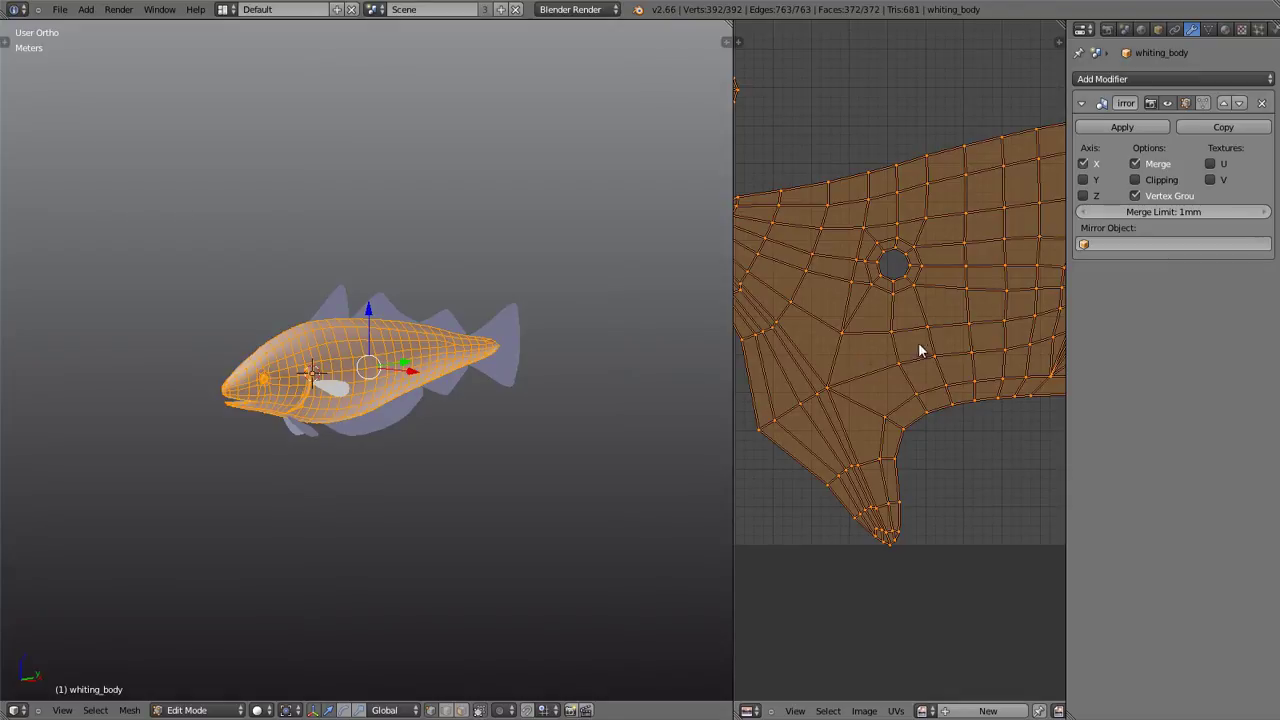
pyautogui.keyDown('ctrl'); pyautogui.scroll(-5, 920, 349); pyautogui.keyUp('ctrl')
pyautogui.keyDown('ctrl'); pyautogui.scroll(-6, 1003, 334); pyautogui.keyUp('ctrl')
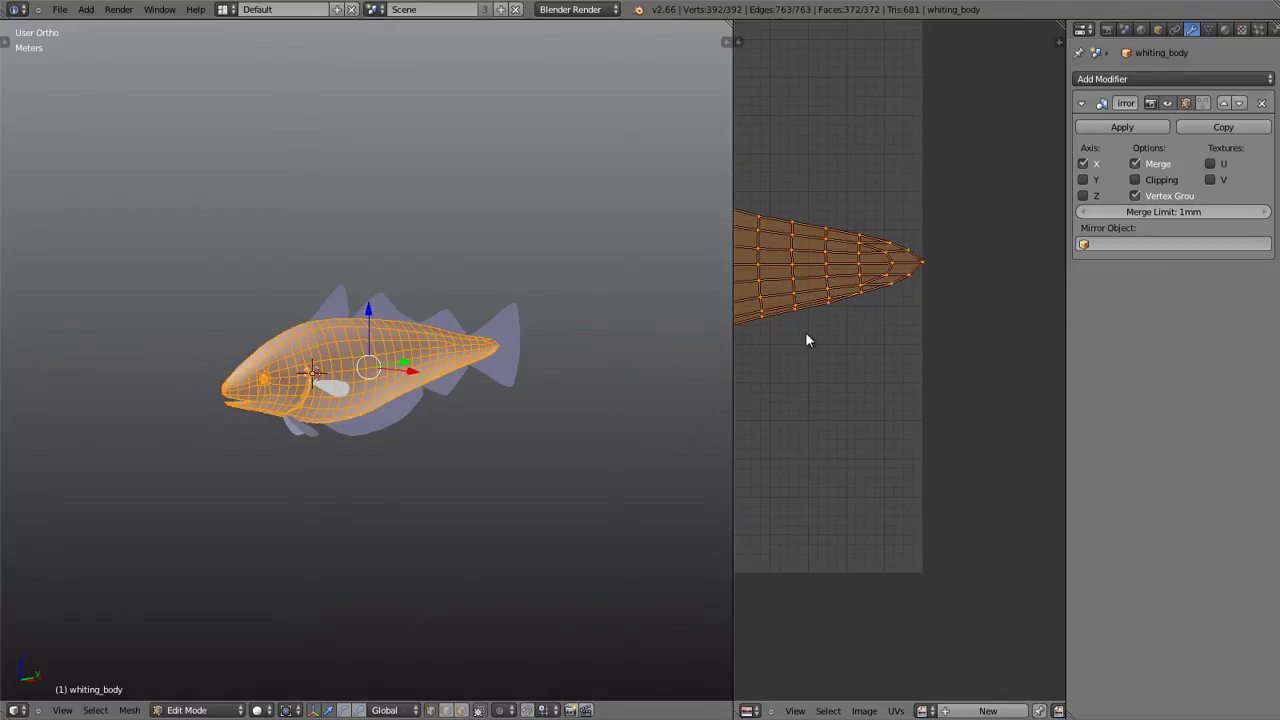
pyautogui.moveTo(808, 337); pyautogui.dragTo(899, 343, button='middle')
pyautogui.moveTo(464, 395); pyautogui.dragTo(311, 376, button='middle')
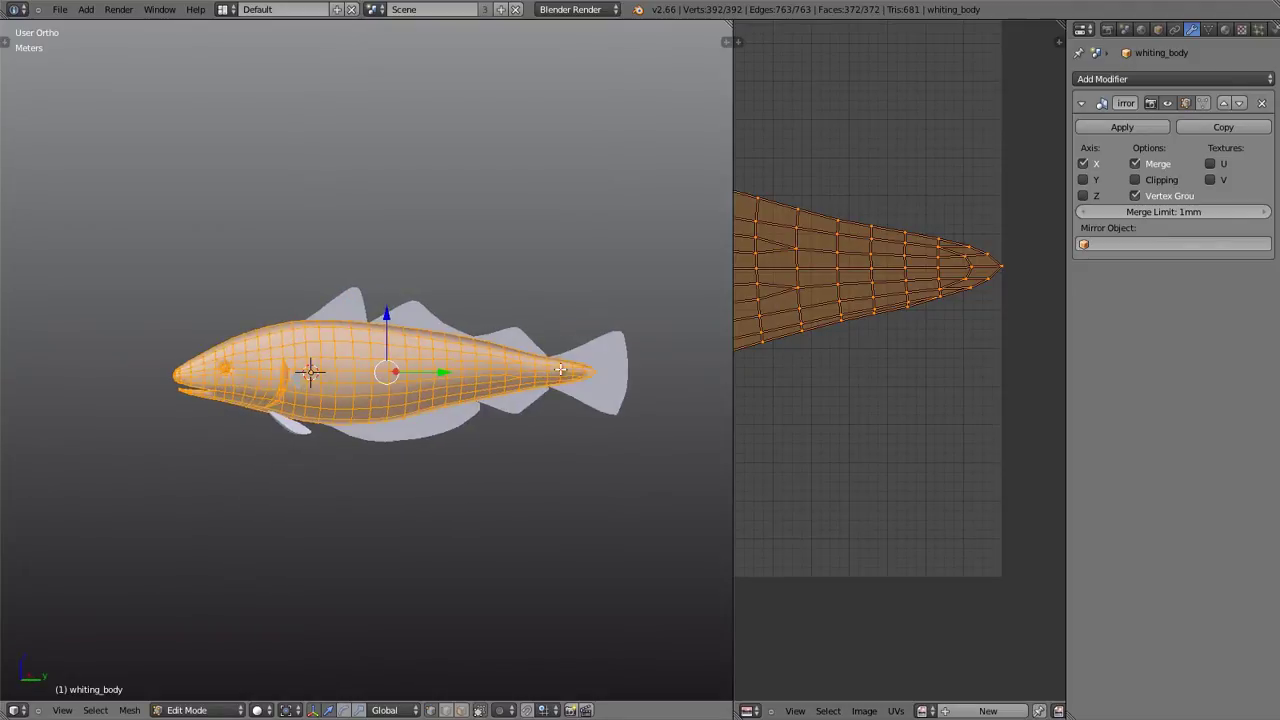
pyautogui.scroll(-5, 1020, 340)
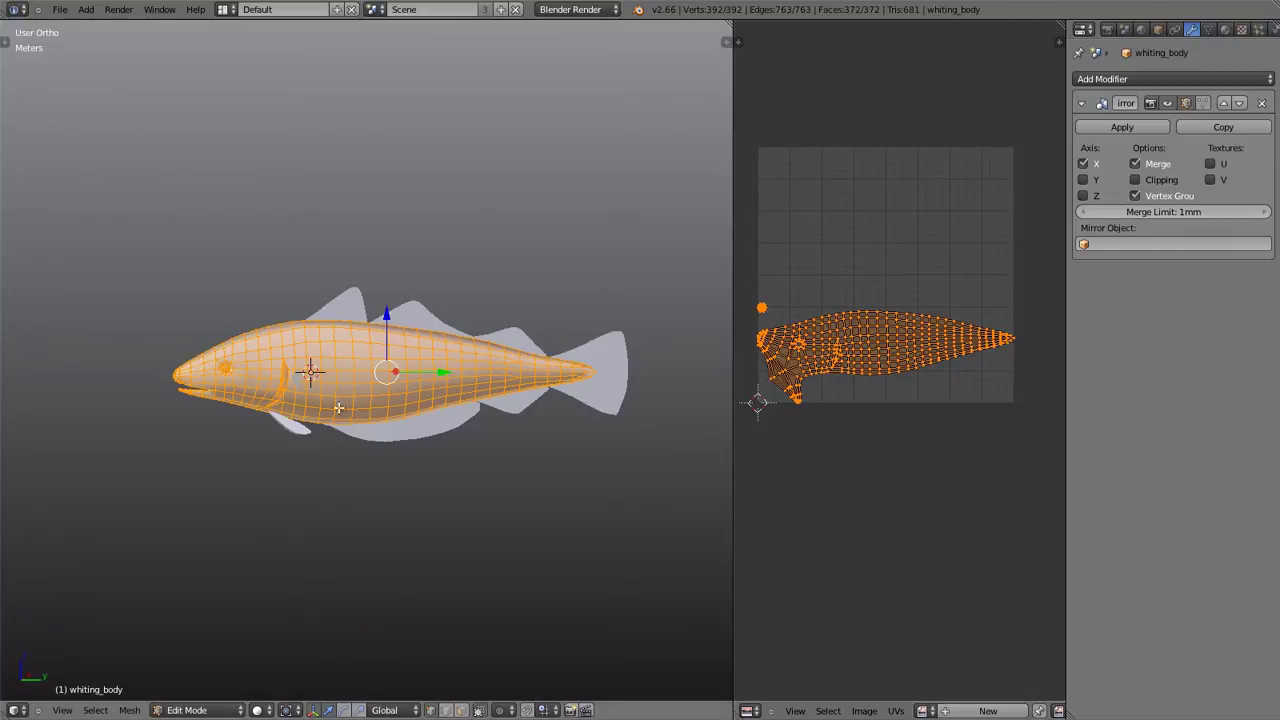
pyautogui.moveTo(328, 370); pyautogui.dragTo(354, 397, button='middle')
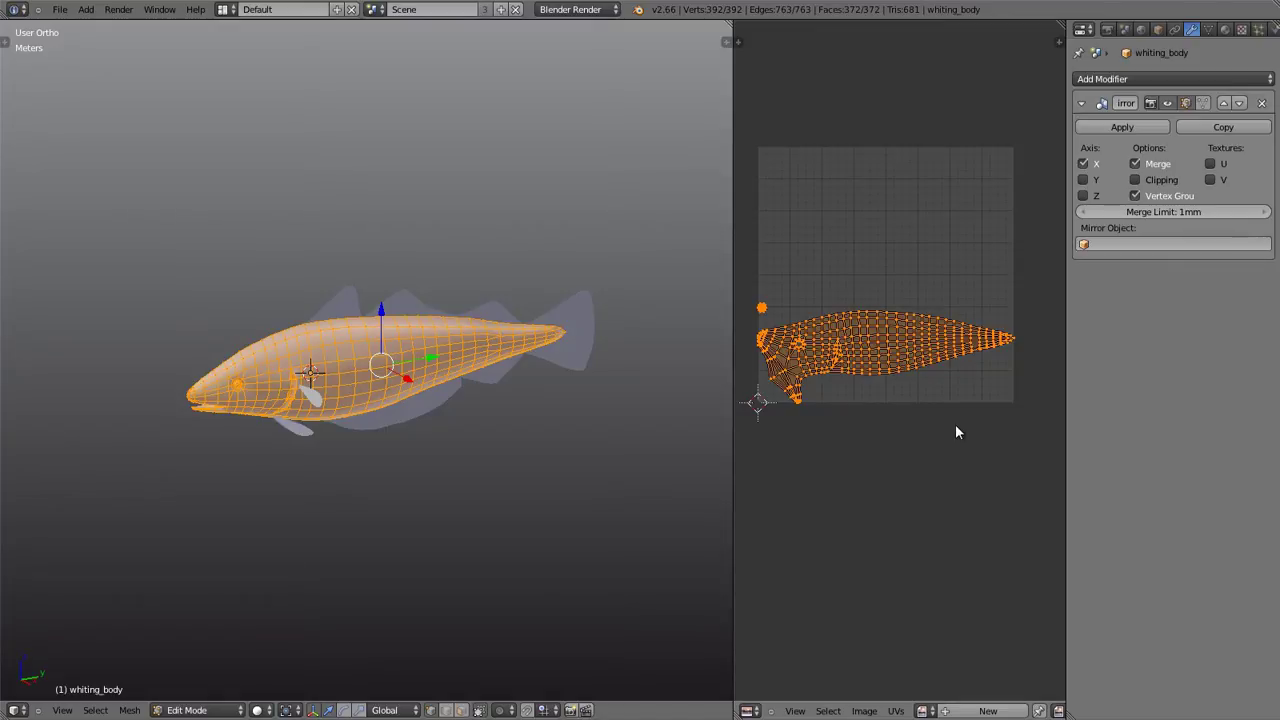
# - Select the vertical edge loop around the middle of the fish body and mark it as a seam
pyautogui.scroll(3, 374, 352)
pyautogui.keyDown('alt'); pyautogui.rightClick(398, 354); pyautogui.keyUp('alt')
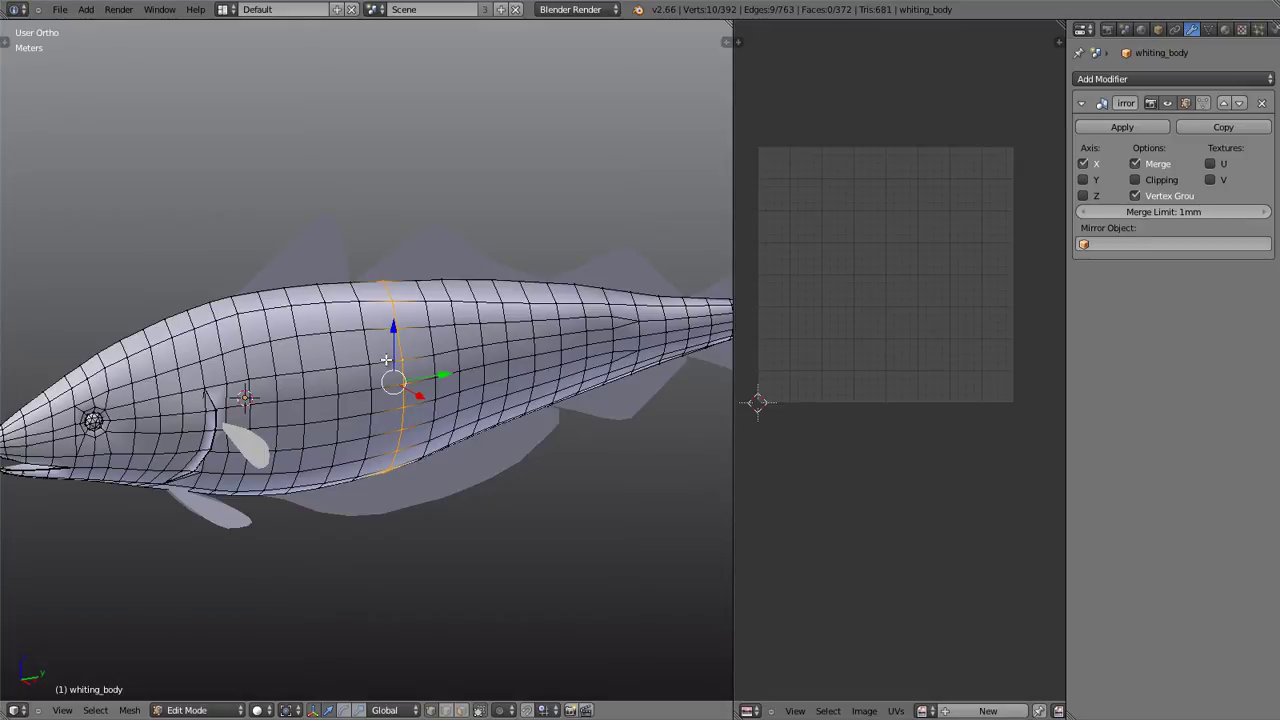
pyautogui.hotkey('ctrl', 'e')
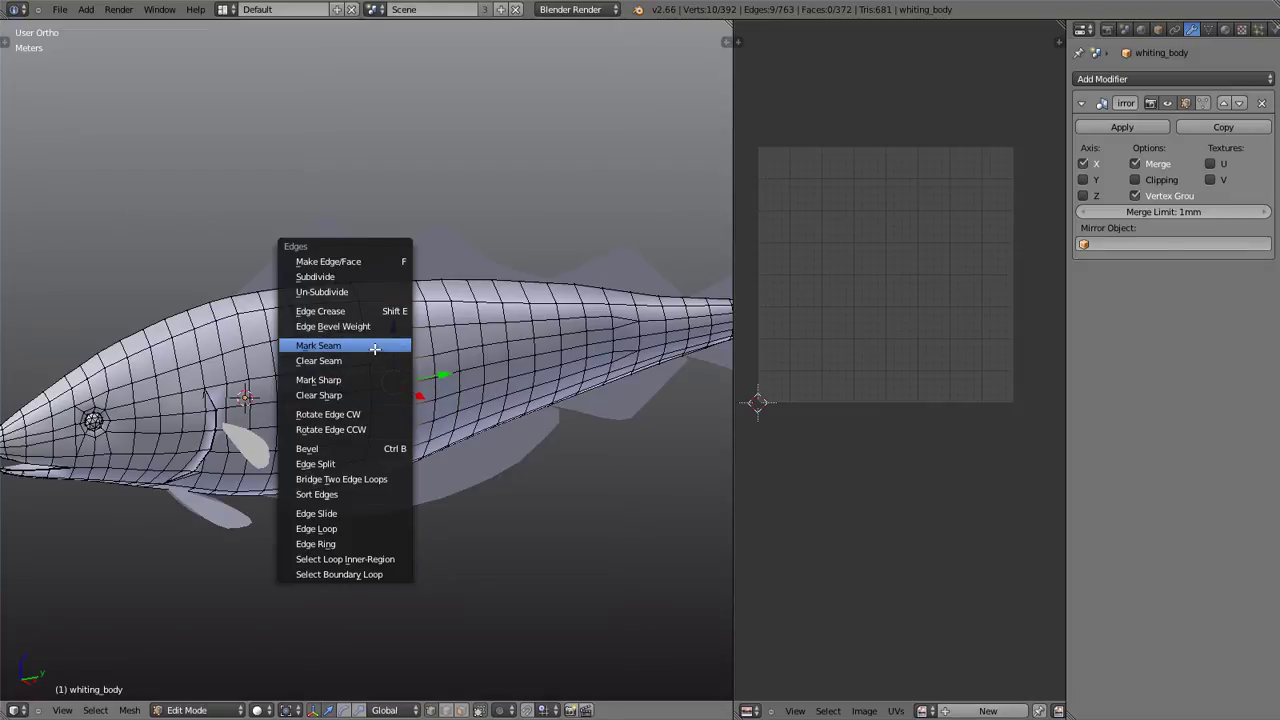
pyautogui.click(378, 346)
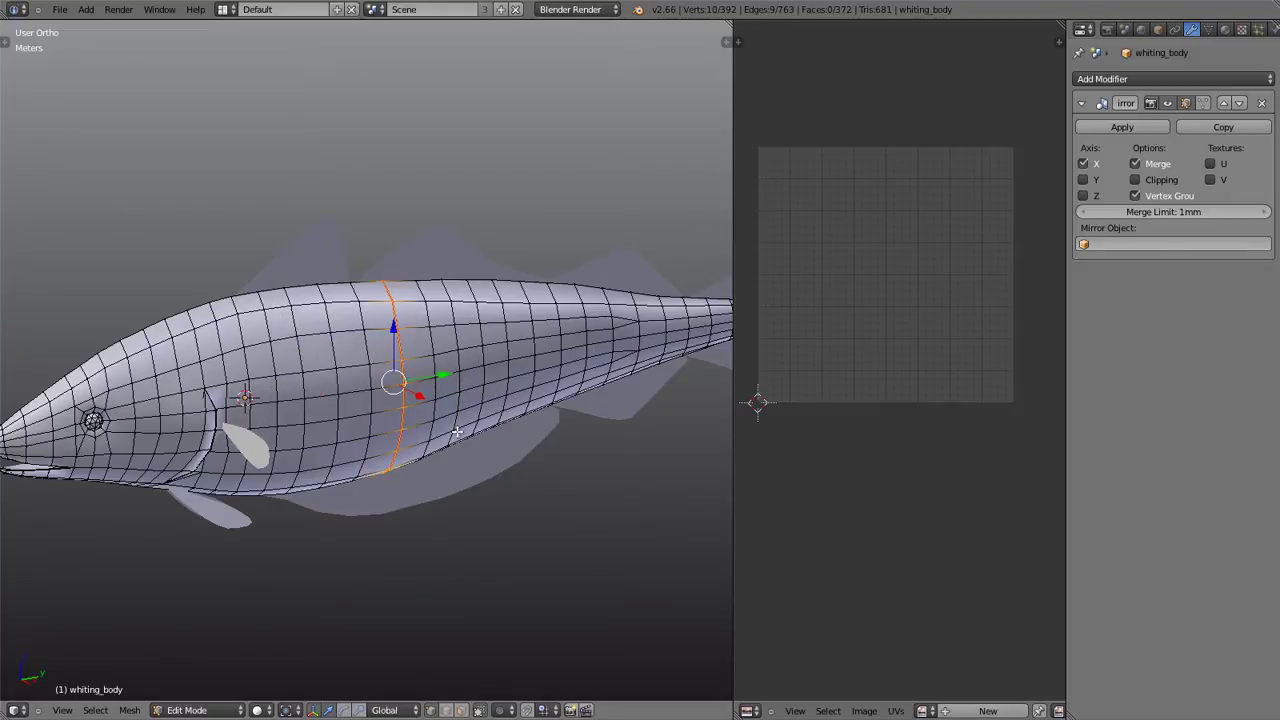
# - Select the whole body mesh and unwrap it again using the new mid-body seam
pyautogui.press('a')
pyautogui.press('a')
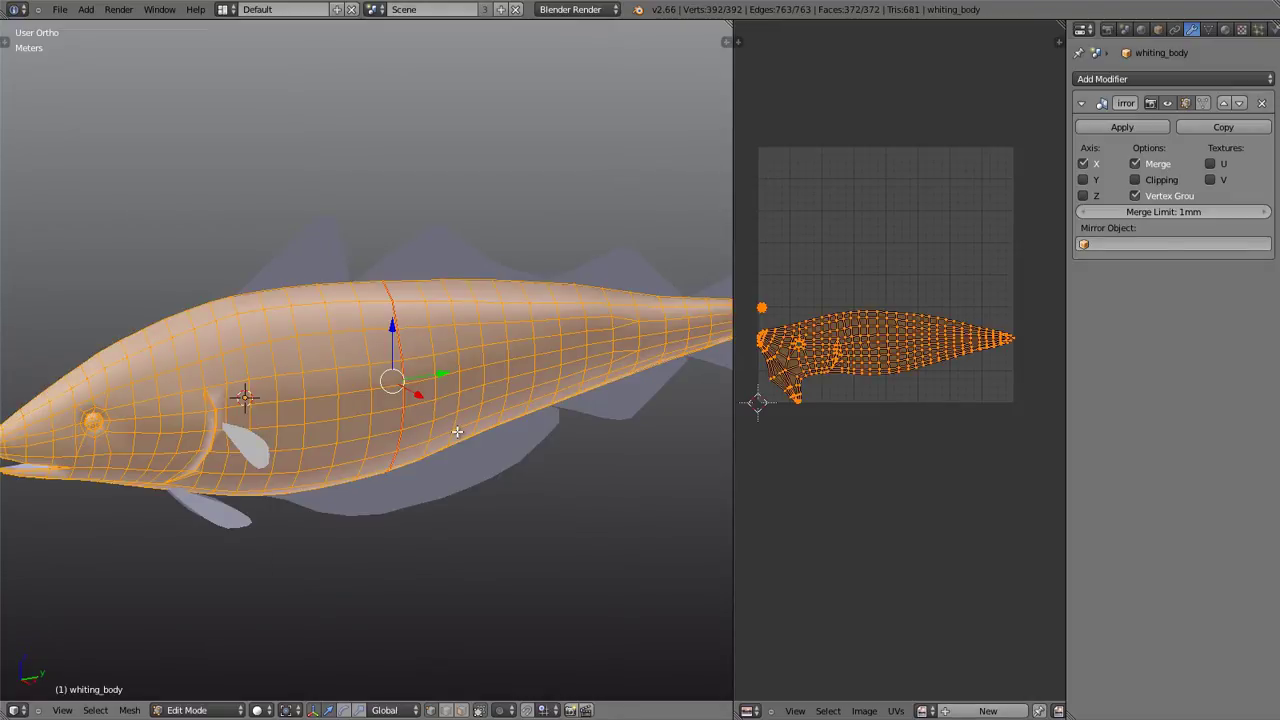
pyautogui.press('u')
pyautogui.click(457, 431)
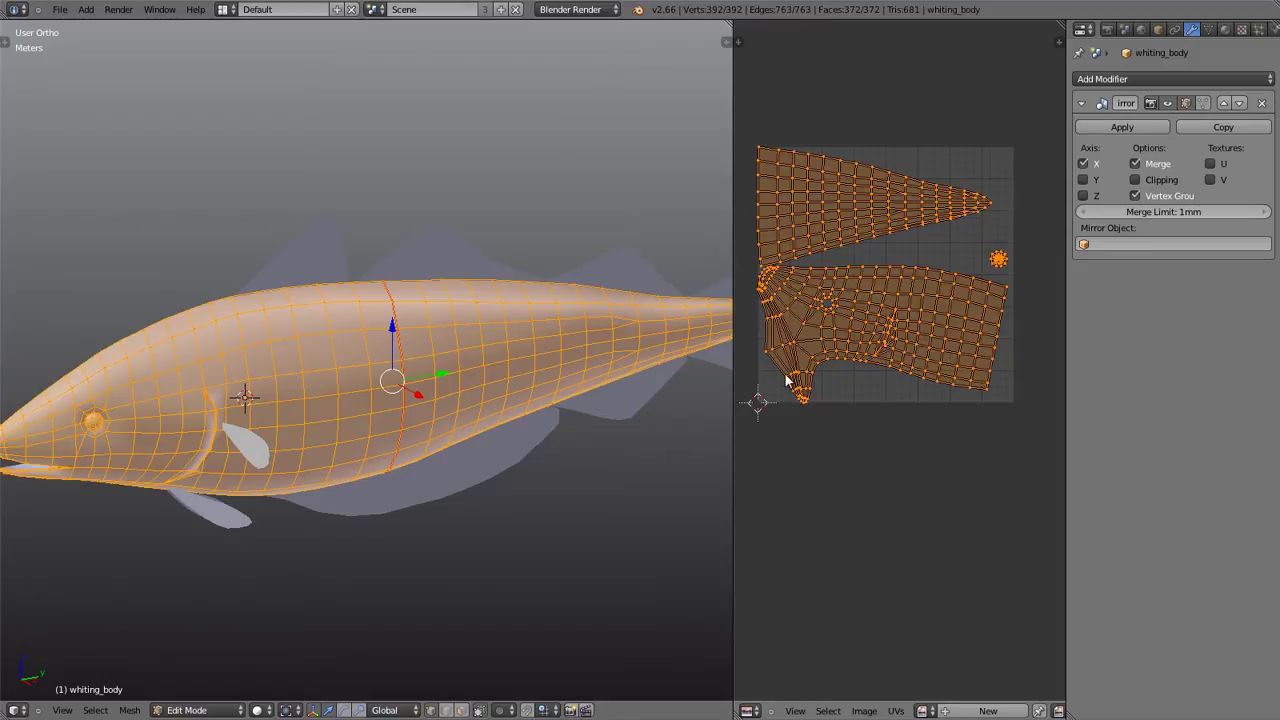
# - Select the edge loop just inside the fish's upper lip and mark it as a seam
pyautogui.scroll(1, 781, 324)
pyautogui.scroll(4, 785, 330)
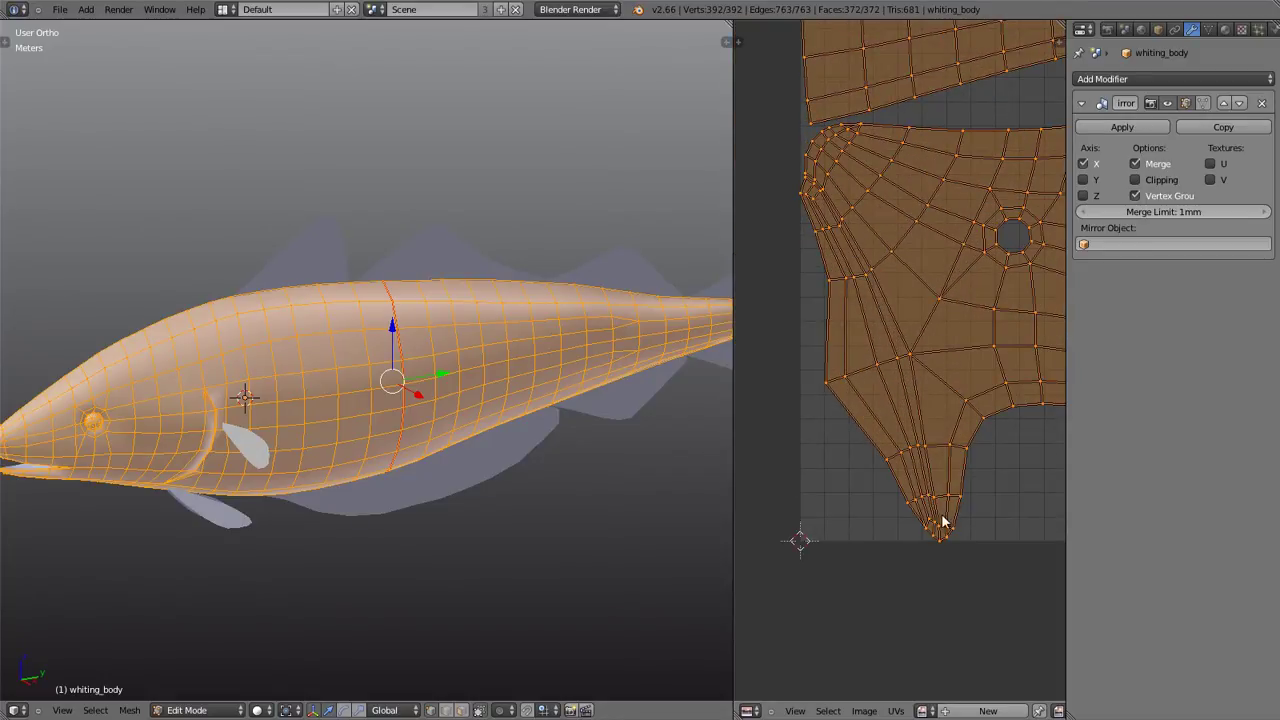
pyautogui.scroll(-4, 855, 421)
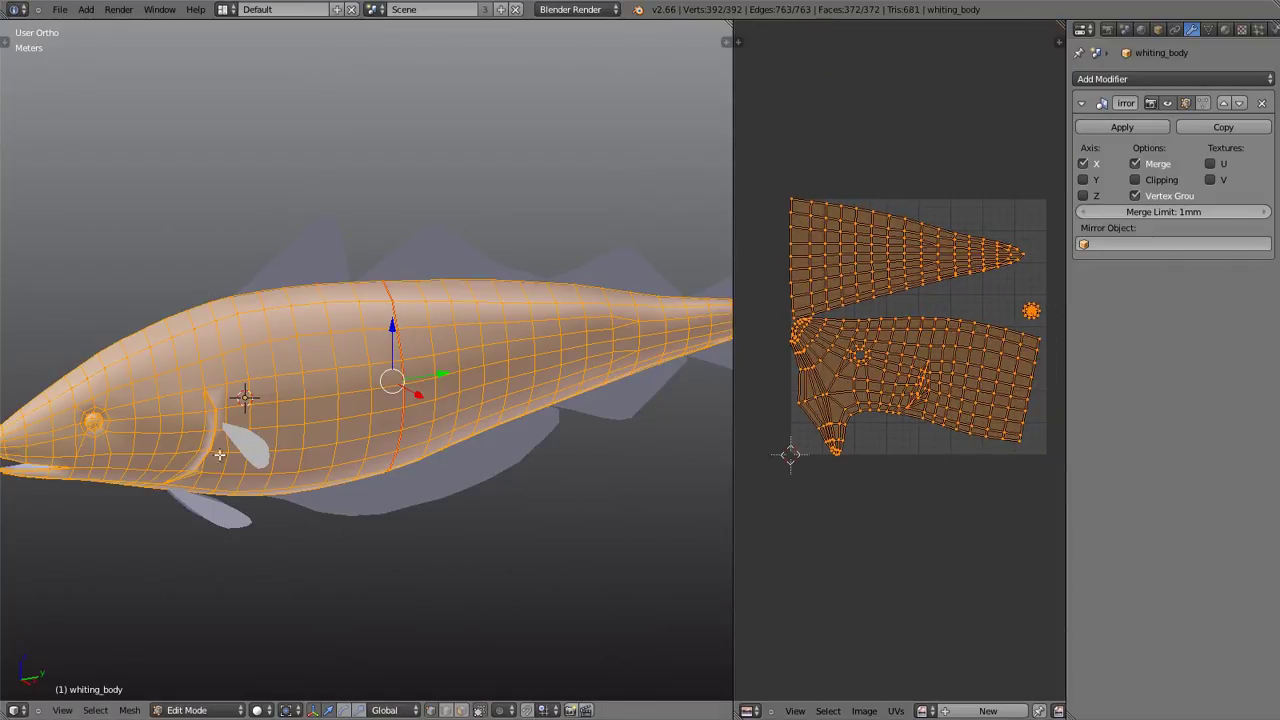
pyautogui.moveTo(220, 456)
pyautogui.mouseDown(button='middle')
pyautogui.moveTo(264, 440)
pyautogui.moveTo(217, 443)
pyautogui.mouseUp(button='middle')
pyautogui.scroll(8, 125, 459)
pyautogui.scroll(6, 286, 149)
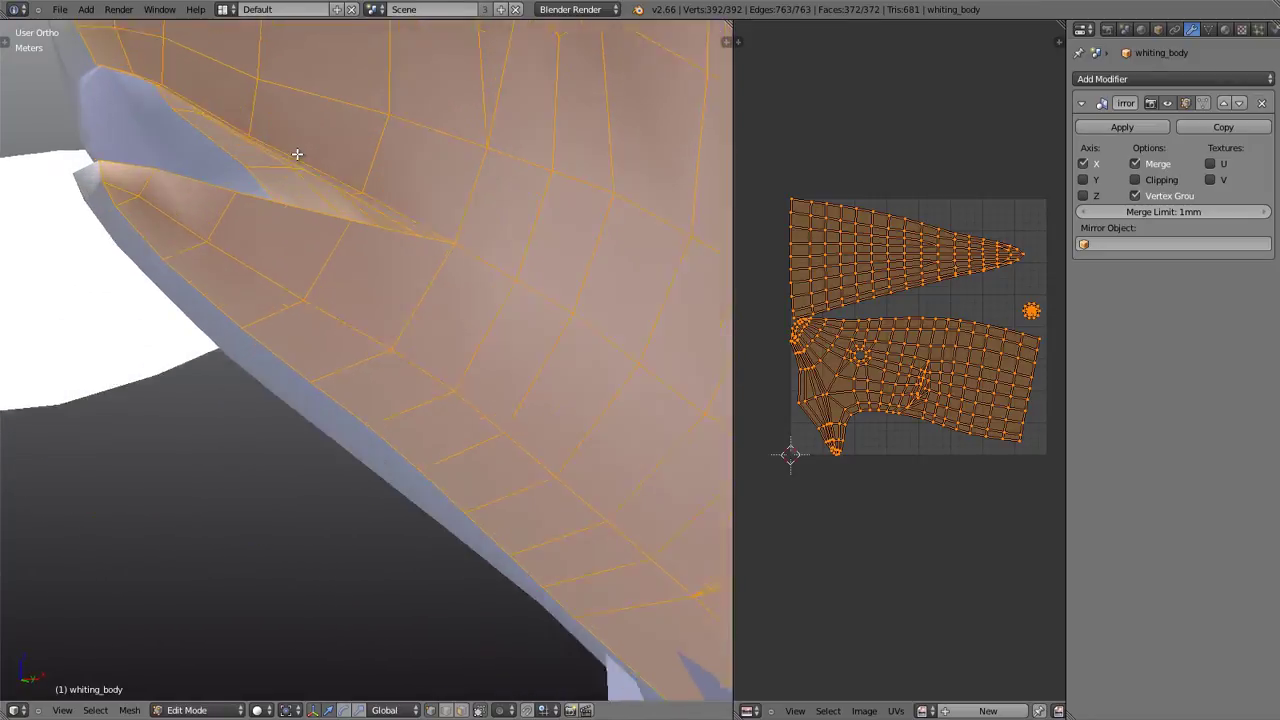
pyautogui.keyDown('alt'); pyautogui.rightClick(320, 196); pyautogui.keyUp('alt')
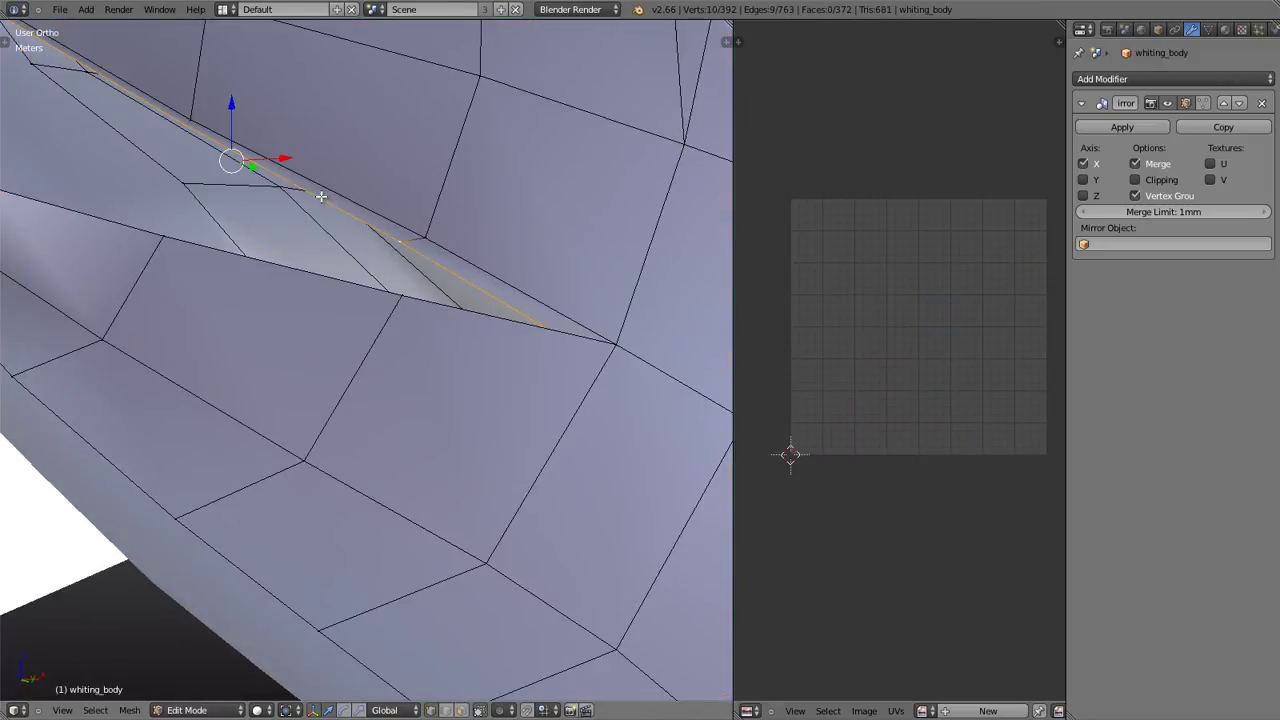
pyautogui.scroll(-5, 320, 196)
pyautogui.moveTo(320, 196); pyautogui.dragTo(338, 212, button='middle')
pyautogui.scroll(3, 342, 215)
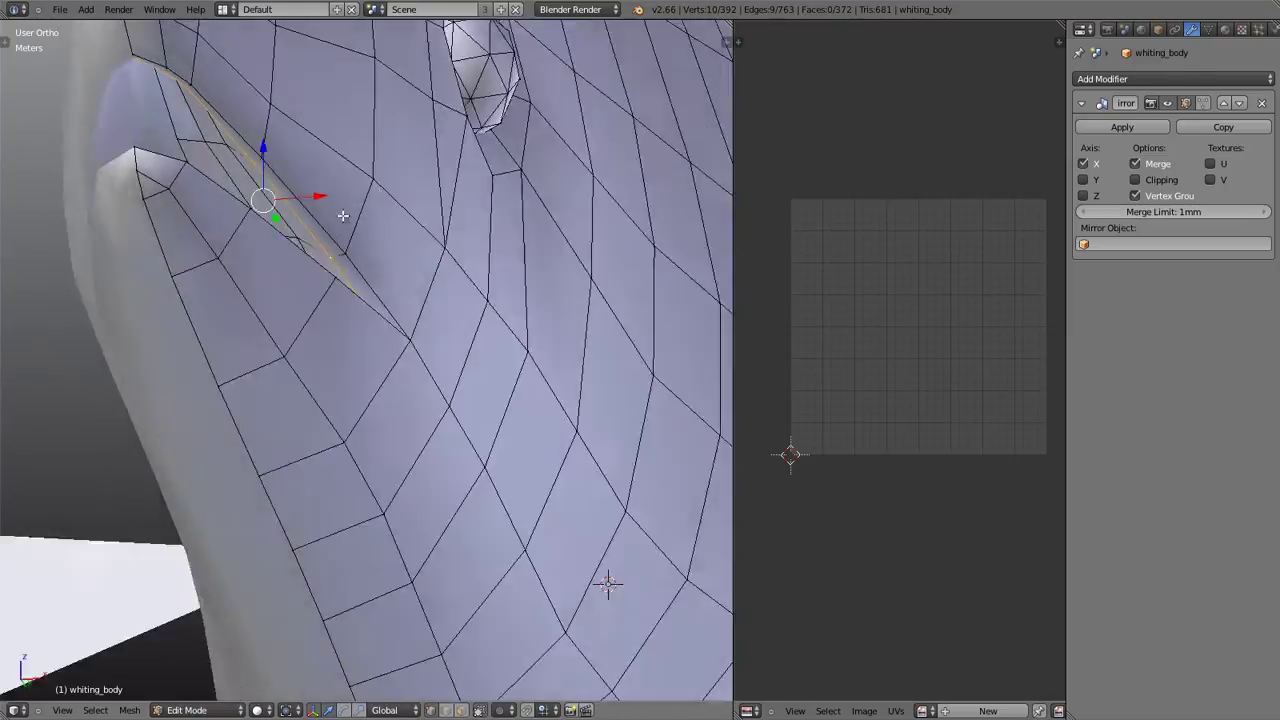
pyautogui.scroll(-5, 345, 240)
pyautogui.moveTo(349, 269); pyautogui.dragTo(298, 208, button='middle')
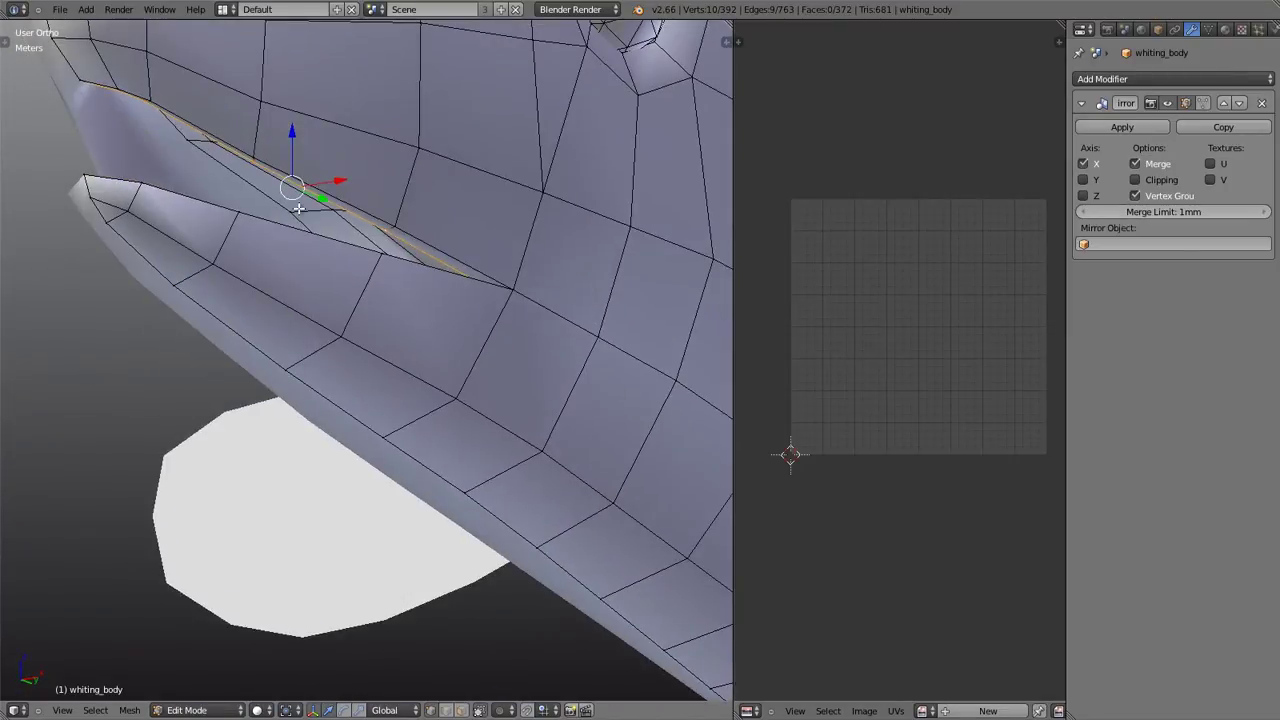
pyautogui.hotkey('ctrl', 'e')
pyautogui.click(298, 208)
# - Select the whole body mesh and unwrap it again using the new mouth seam
pyautogui.press('a')
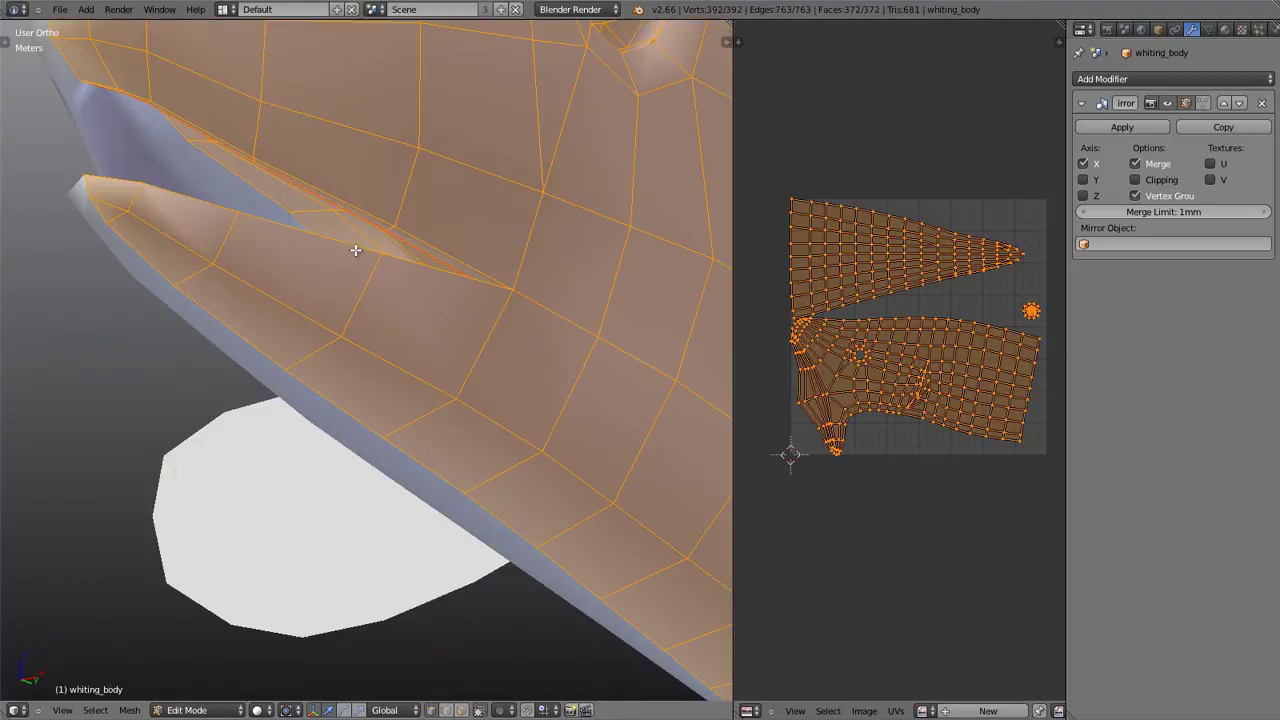
pyautogui.press('u')
pyautogui.click(355, 250)
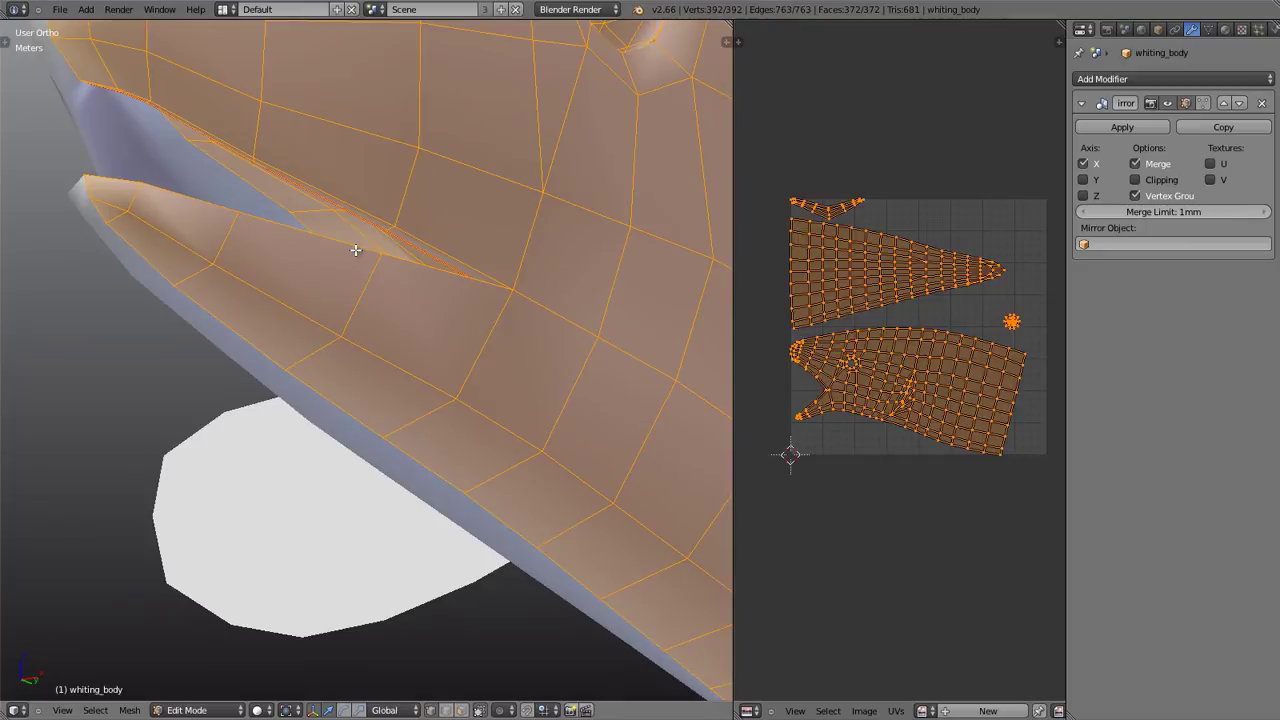
pyautogui.scroll(-2, 810, 383)
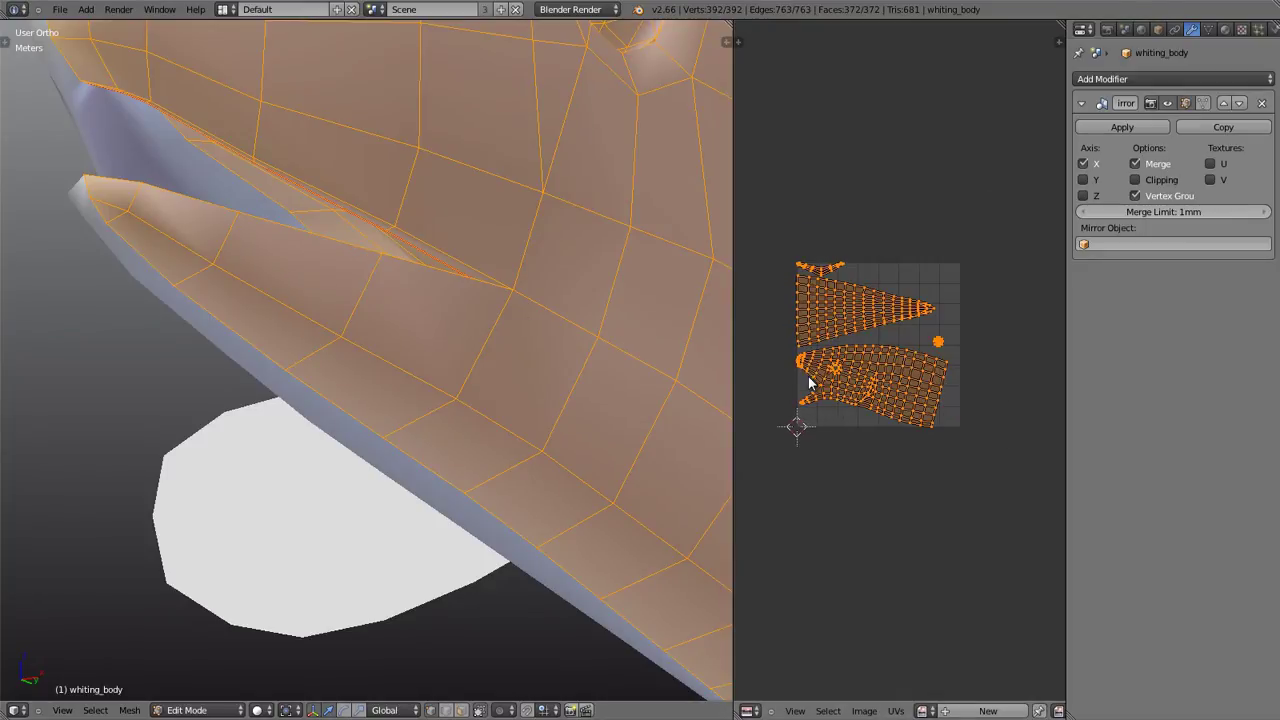
pyautogui.scroll(-1, 810, 383)
# - Examine the gill slit behind the head on the mesh and its corresponding area in the UV layout
pyautogui.scroll(-5, 489, 354)
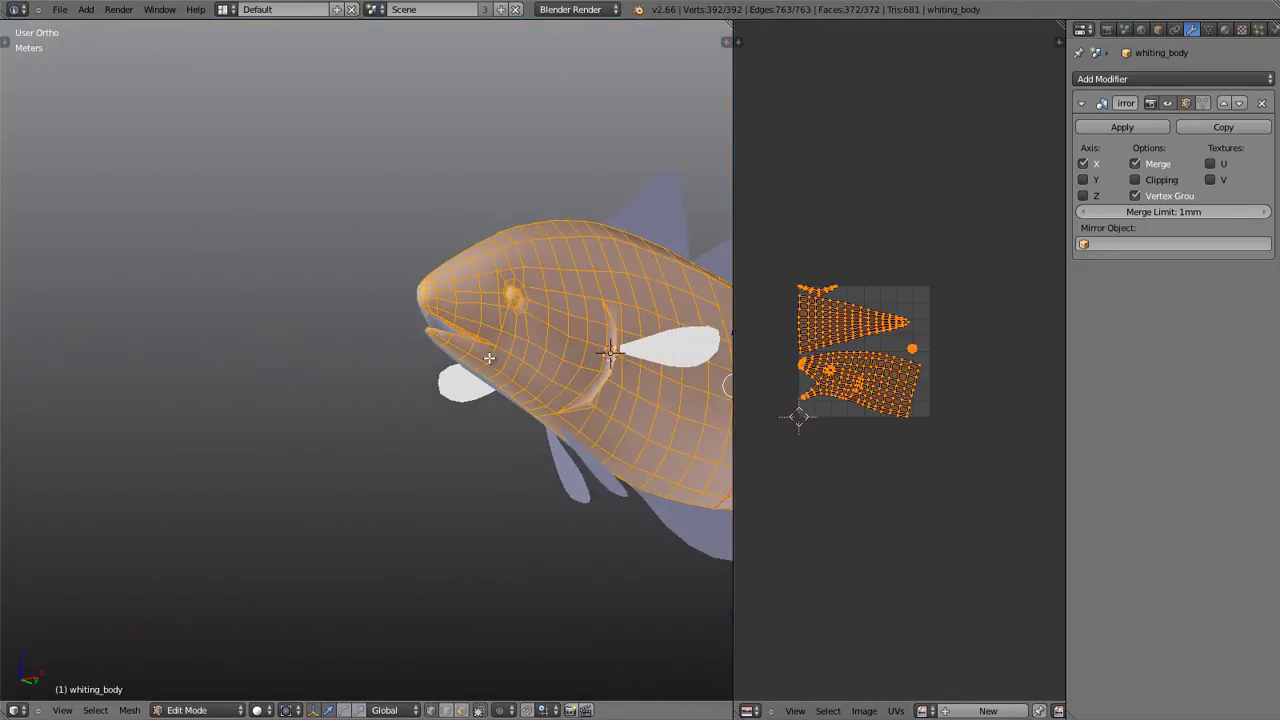
pyautogui.moveTo(489, 357); pyautogui.dragTo(385, 367, button='middle')
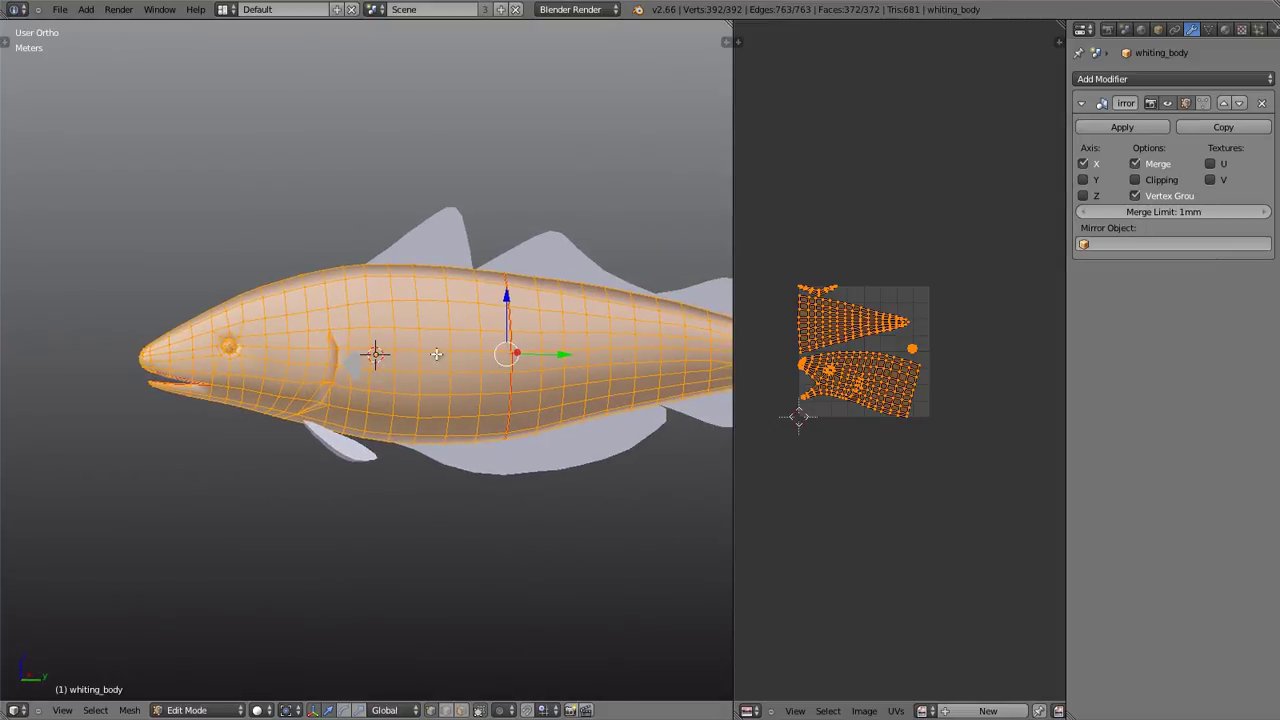
pyautogui.moveTo(436, 353); pyautogui.dragTo(340, 358, button='middle')
pyautogui.scroll(3, 323, 360)
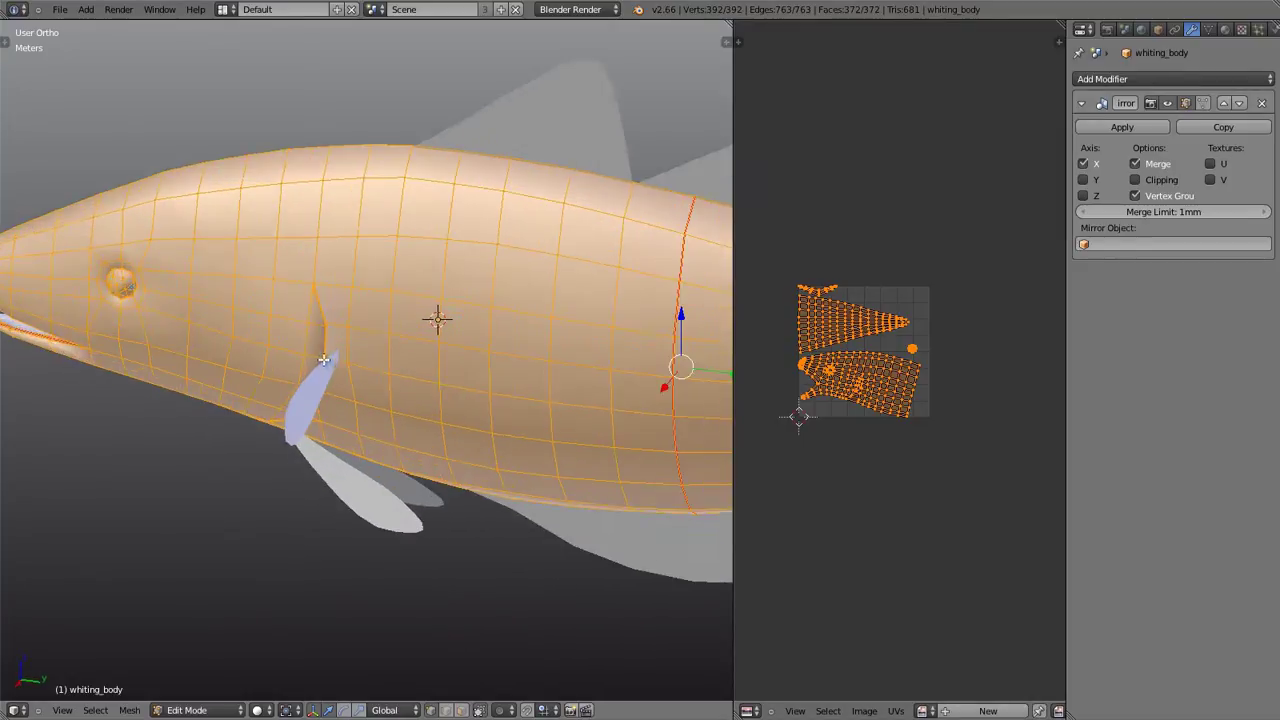
pyautogui.scroll(4, 323, 360)
pyautogui.moveTo(494, 362); pyautogui.dragTo(423, 337, button='middle')
pyautogui.scroll(-2, 455, 350)
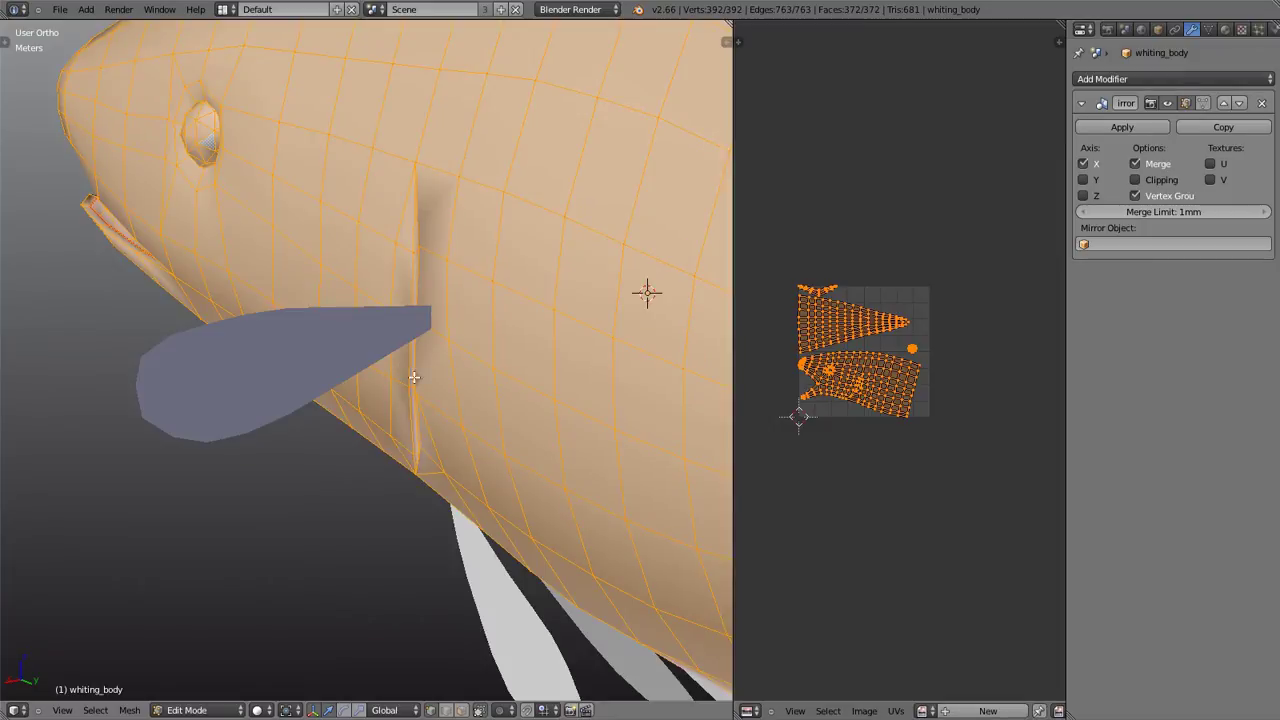
pyautogui.scroll(5, 880, 390)
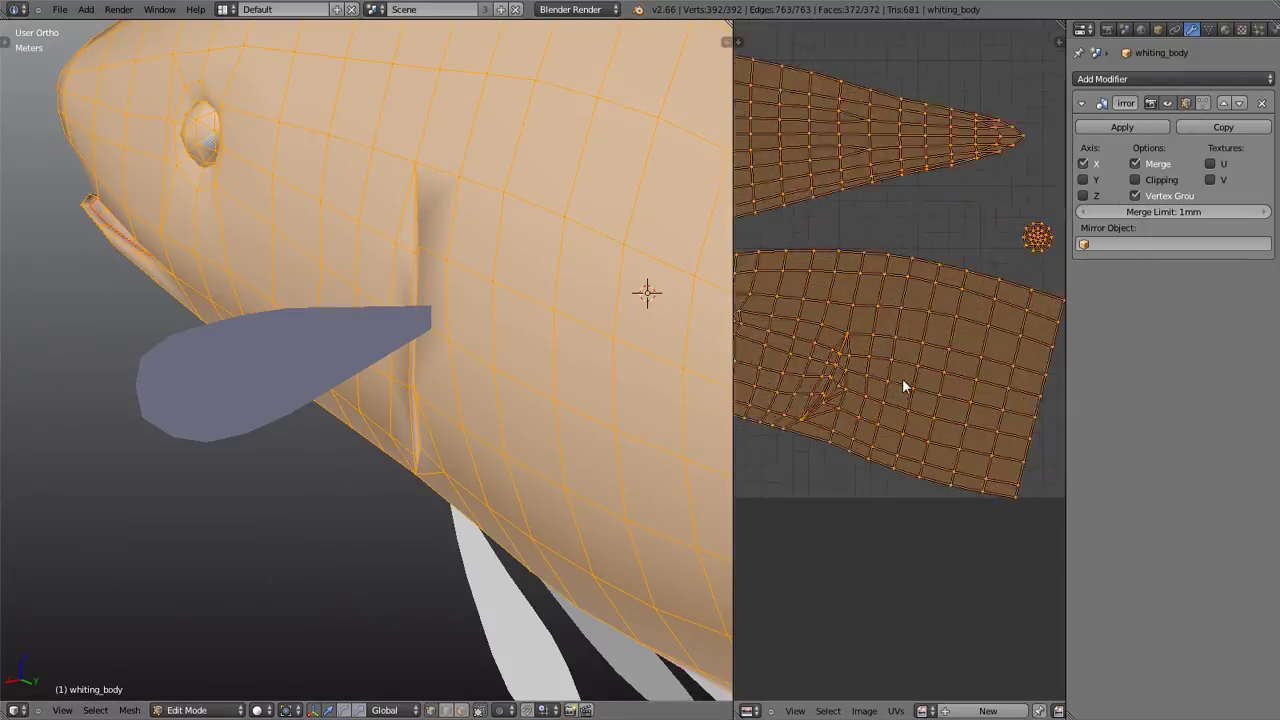
pyautogui.scroll(6, 806, 388)
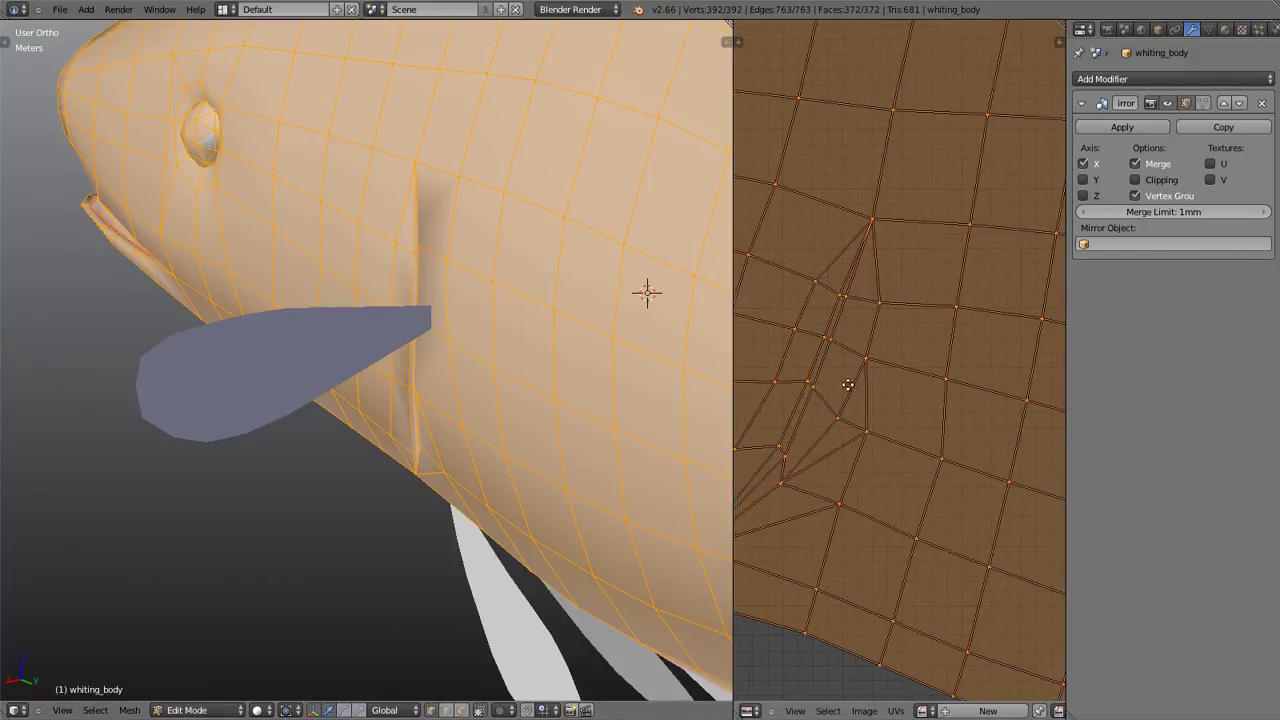
pyautogui.moveTo(847, 385); pyautogui.dragTo(877, 370, button='middle')
# - Select the UV vertices around the gill slit's inner faces to highlight that area within the body layout
pyautogui.rightClick(894, 284)
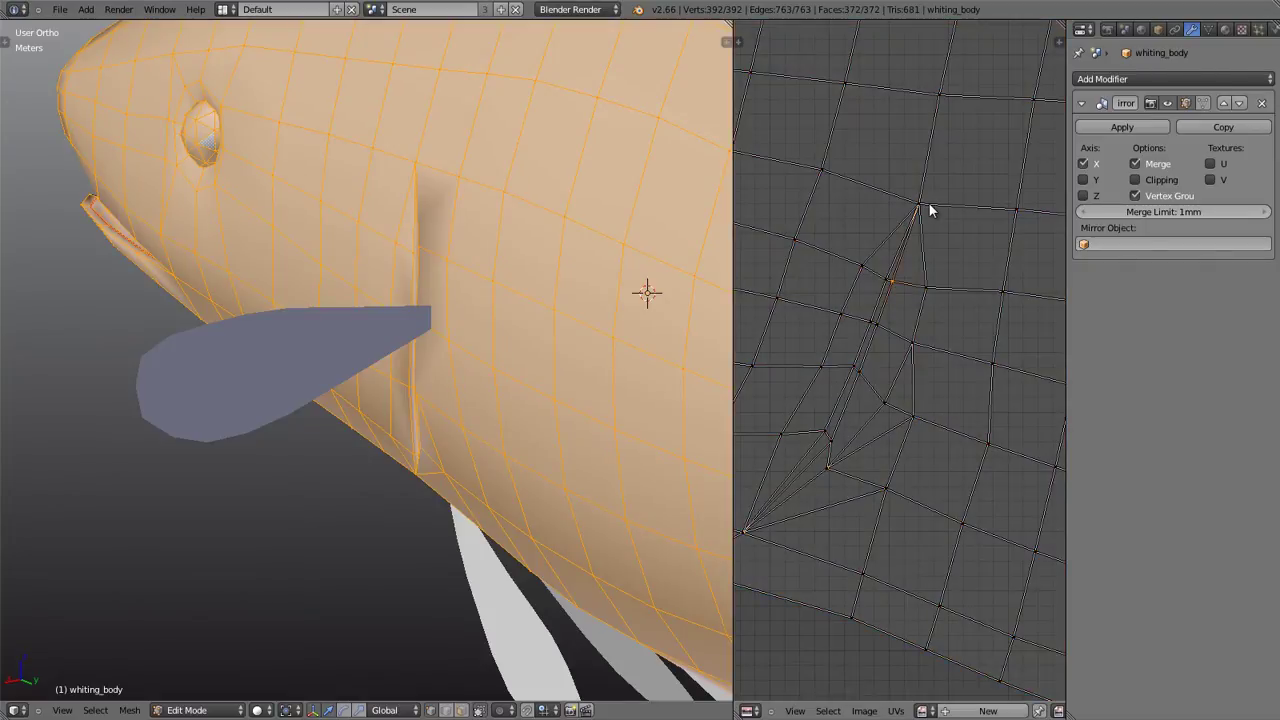
pyautogui.keyDown('shift'); pyautogui.rightClick(924, 289); pyautogui.keyUp('shift')
pyautogui.keyDown('shift'); pyautogui.rightClick(872, 322); pyautogui.keyUp('shift')
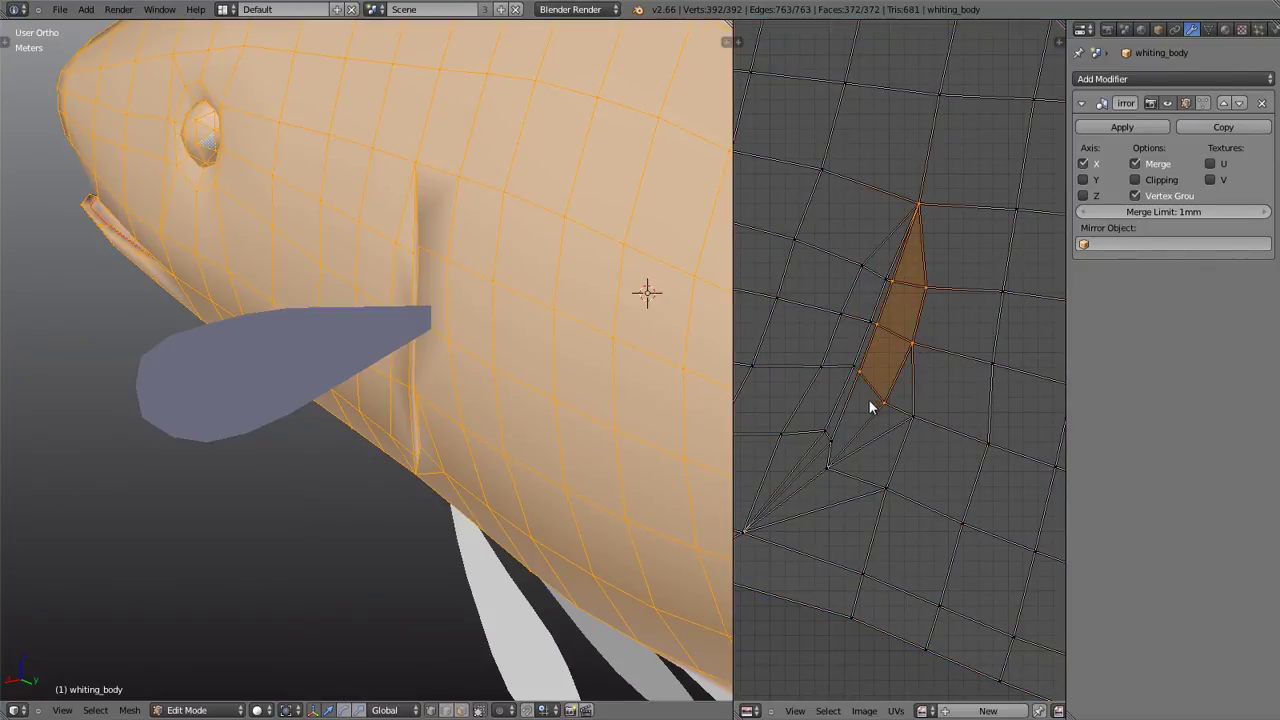
pyautogui.keyDown('shift'); pyautogui.rightClick(829, 463); pyautogui.keyUp('shift')
pyautogui.keyDown('shift'); pyautogui.rightClick(745, 532); pyautogui.keyUp('shift')
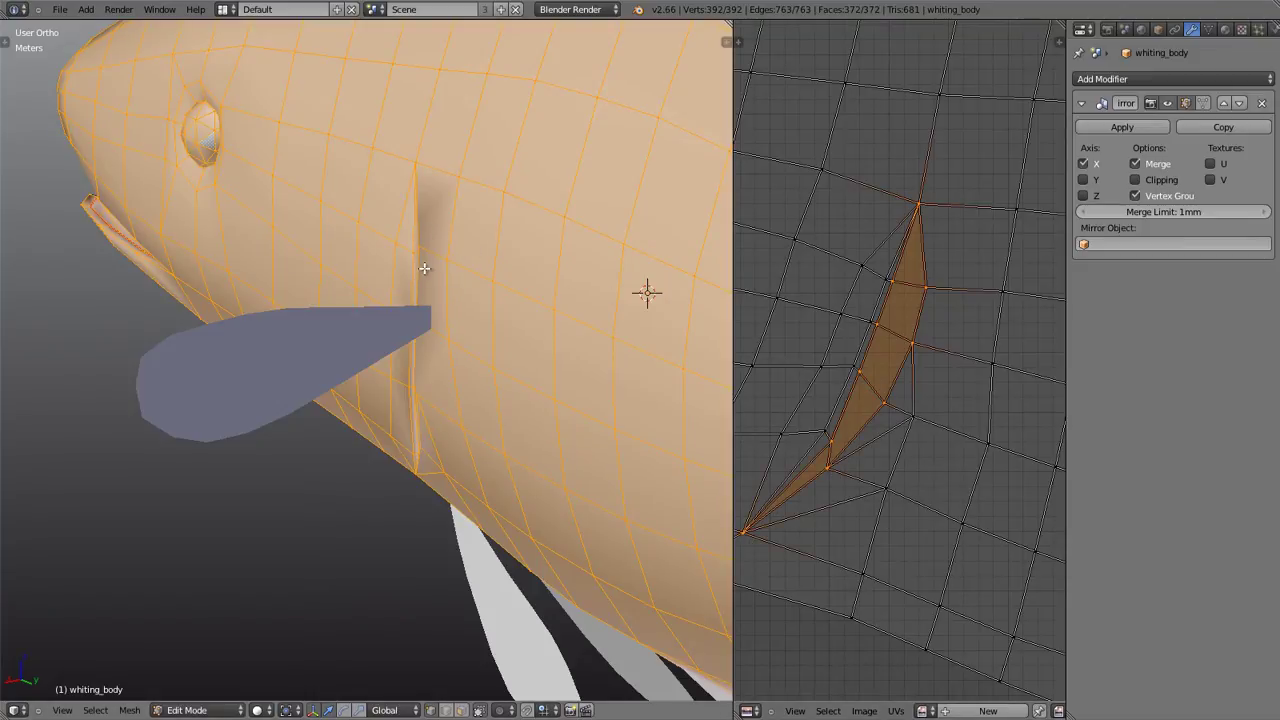
pyautogui.scroll(-5, 847, 388)
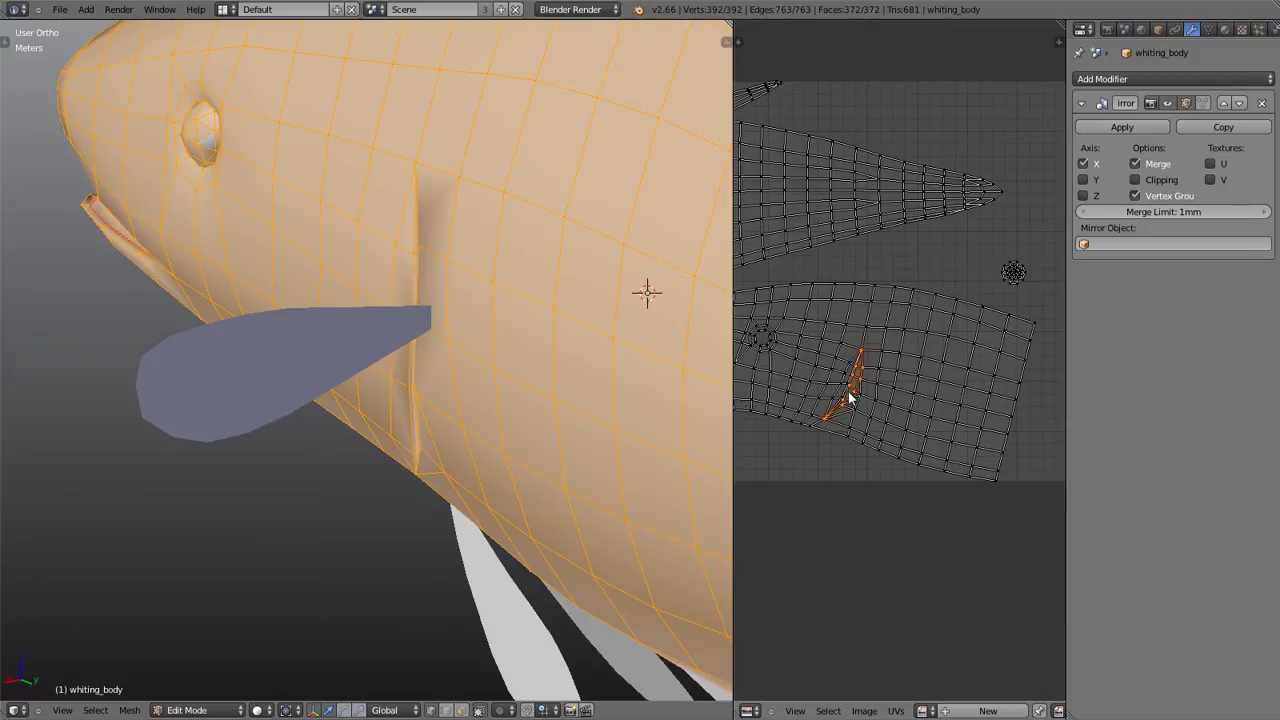
pyautogui.moveTo(846, 394); pyautogui.dragTo(888, 394, button='middle')
pyautogui.scroll(3, 888, 394)
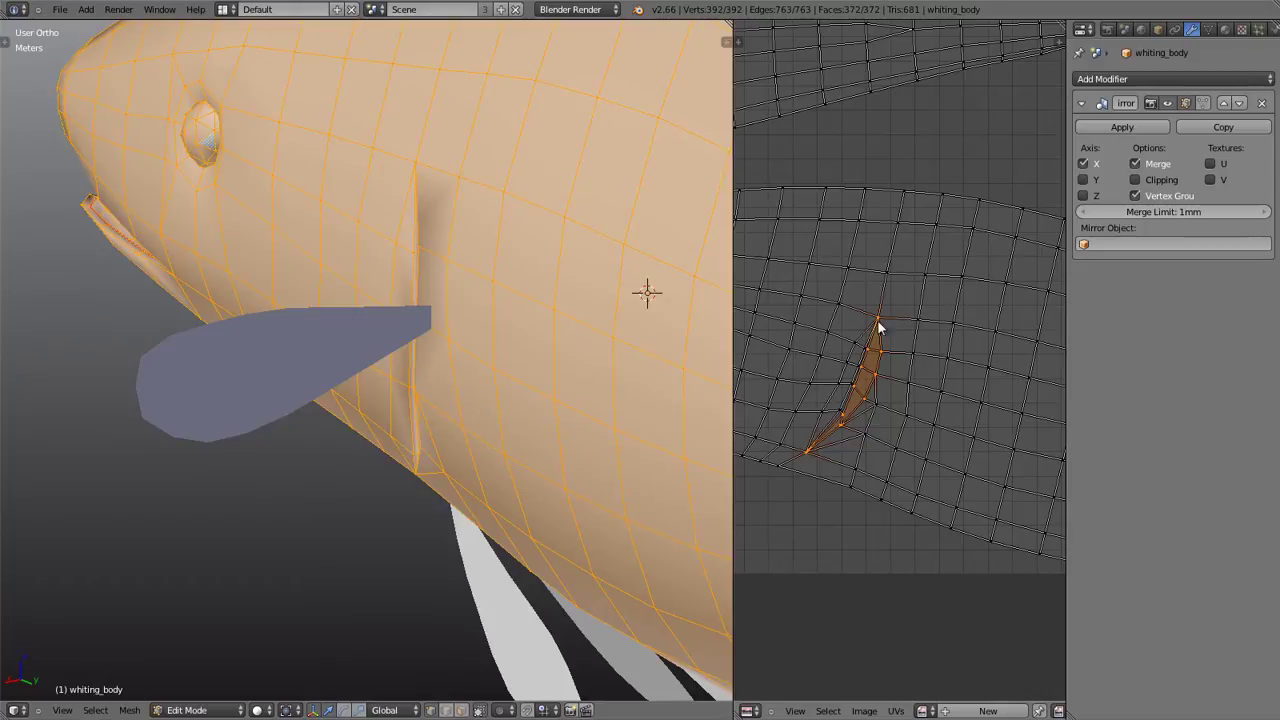
pyautogui.scroll(-5, 800, 340)
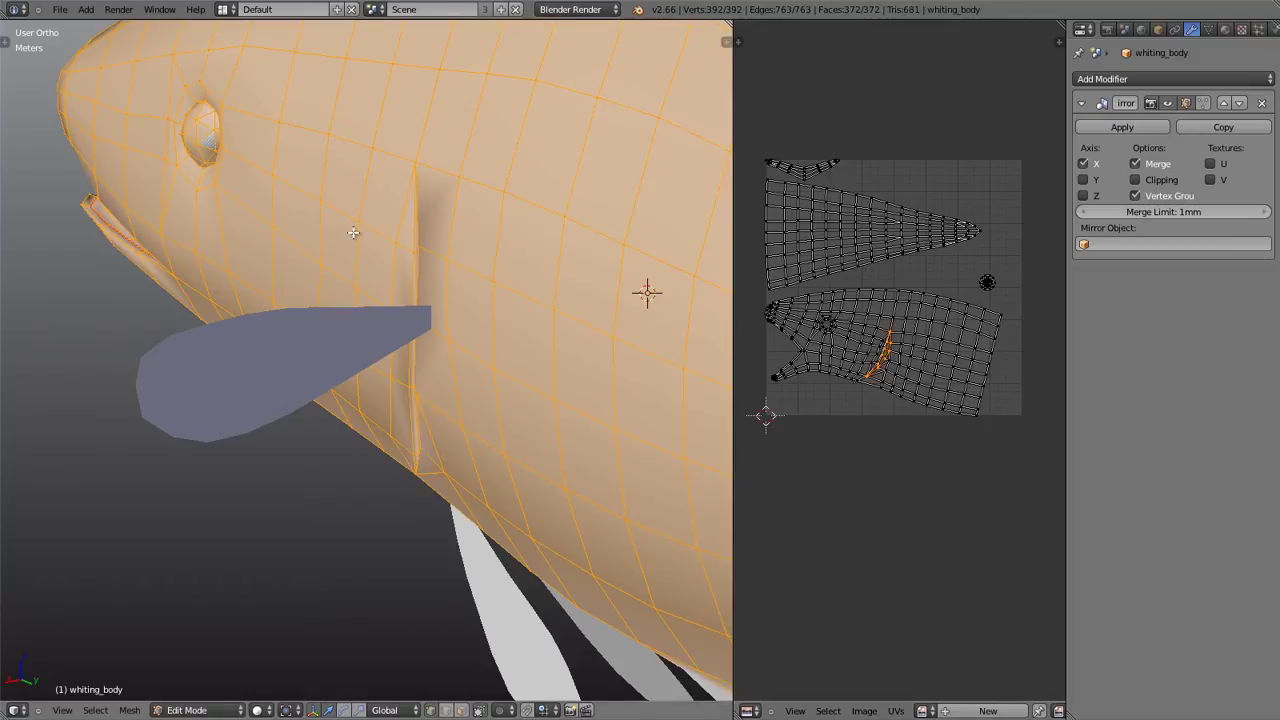
# - Select the two vertical edge lines bordering the recess inside the gill slit and switch to edge selection
pyautogui.moveTo(353, 232); pyautogui.dragTo(555, 268, button='middle')
pyautogui.keyDown('alt'); pyautogui.rightClick(552, 269); pyautogui.keyUp('alt')
pyautogui.scroll(2, 555, 268)
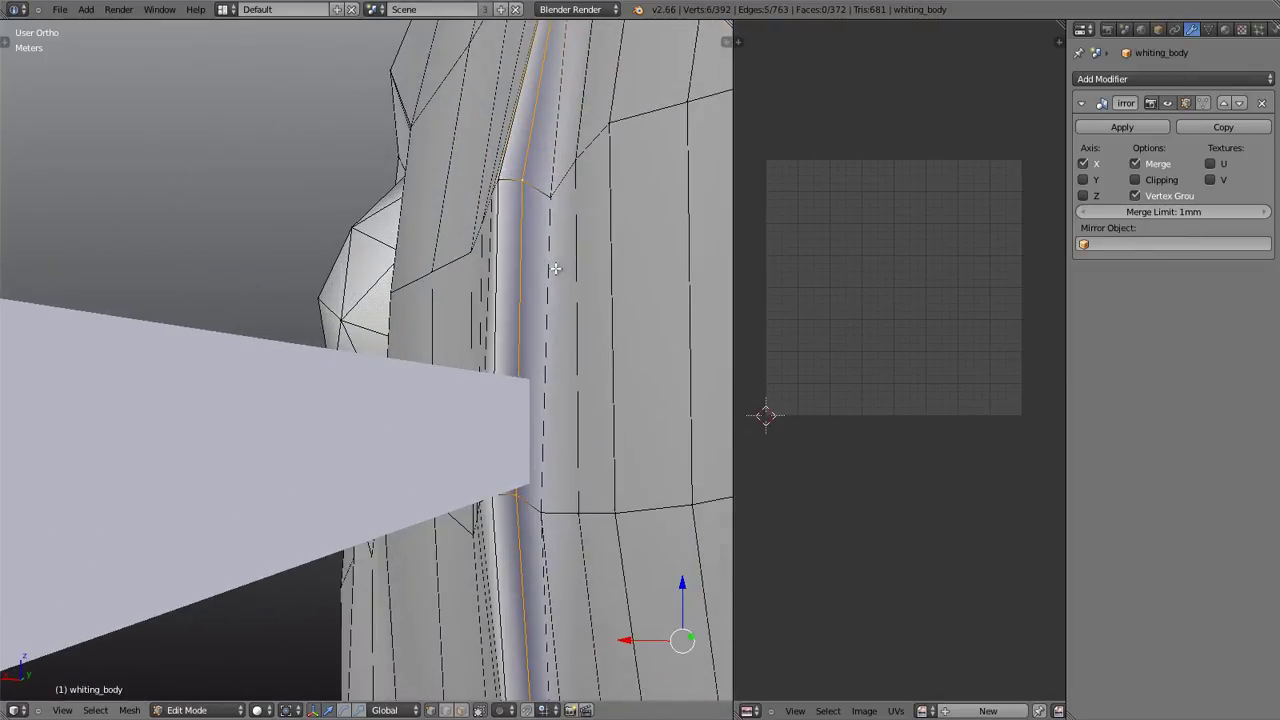
pyautogui.keyDown('alt'); pyautogui.keyDown('shift'); pyautogui.rightClick(550, 270); pyautogui.keyUp('shift'); pyautogui.keyUp('alt')
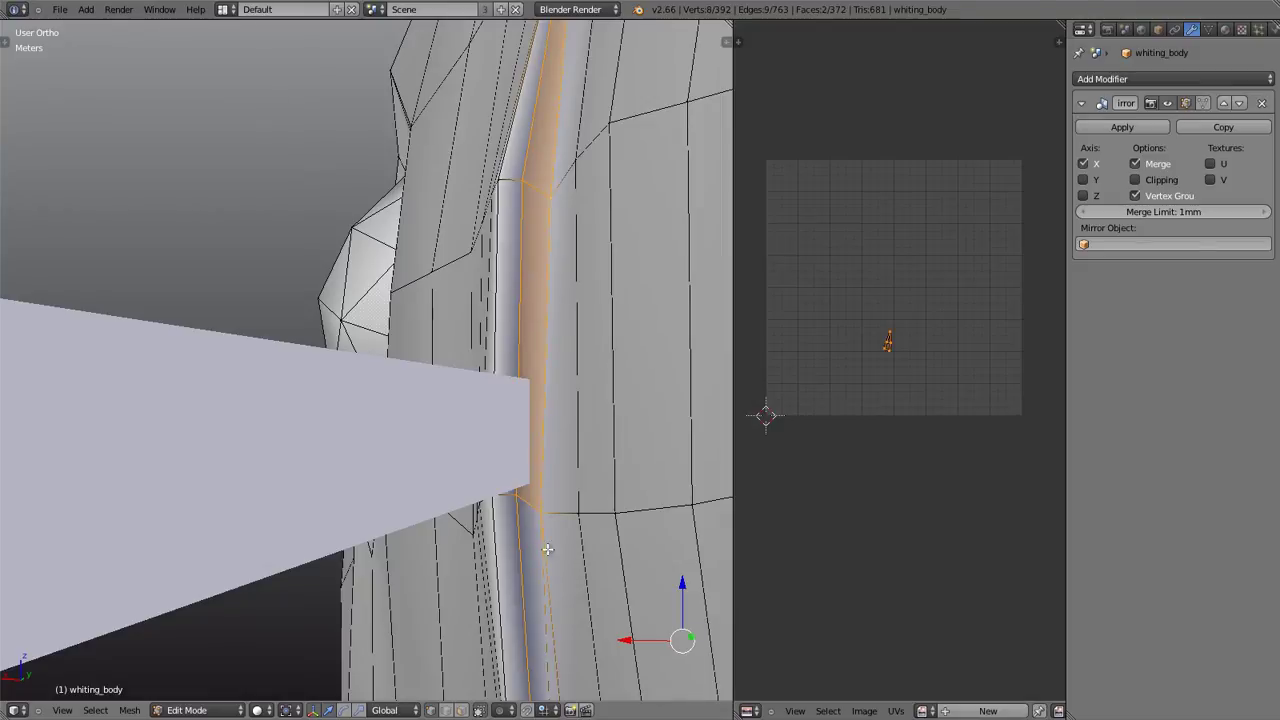
pyautogui.click(446, 710)
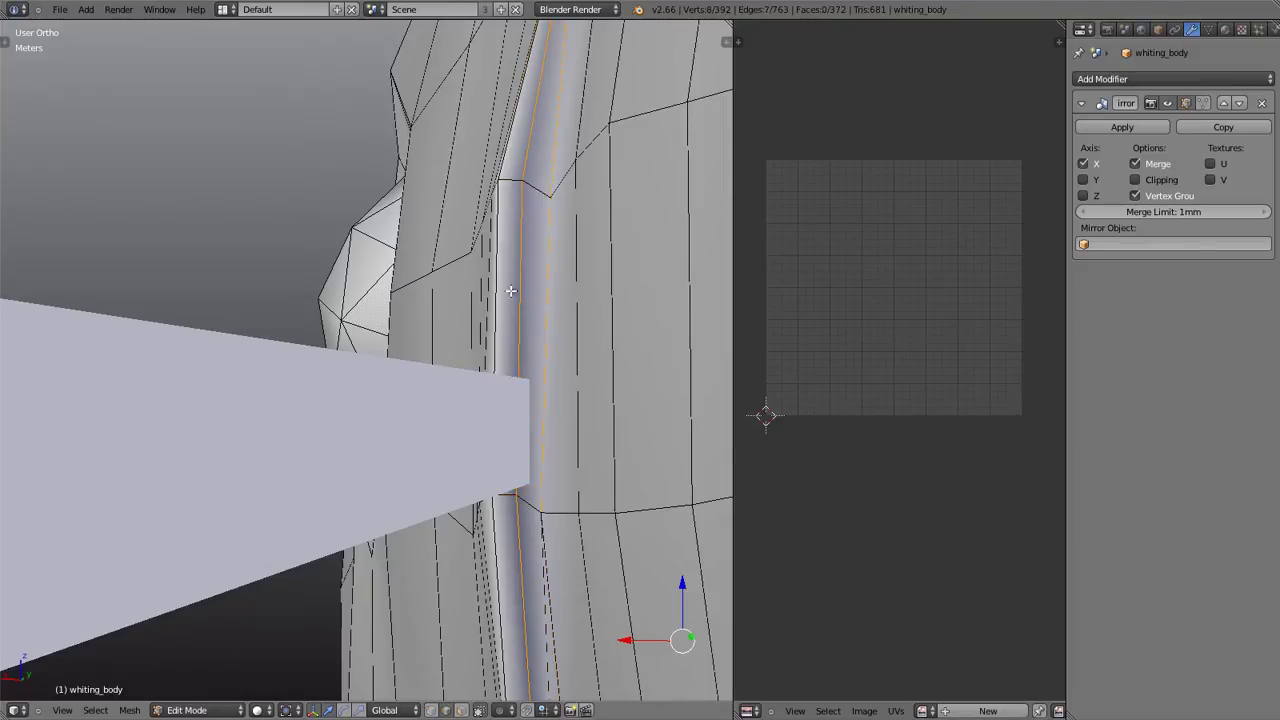
# - In wireframe display, add the remaining lower edges to close the outline around the inner gill faces and mark it as a seam
pyautogui.scroll(-3, 512, 180)
pyautogui.press('z')
pyautogui.moveTo(514, 184)
pyautogui.mouseDown(button='middle')
pyautogui.moveTo(560, 306)
pyautogui.moveTo(591, 317)
pyautogui.moveTo(534, 468)
pyautogui.mouseUp(button='middle')
pyautogui.keyDown('shift'); pyautogui.rightClick(526, 448); pyautogui.keyUp('shift')
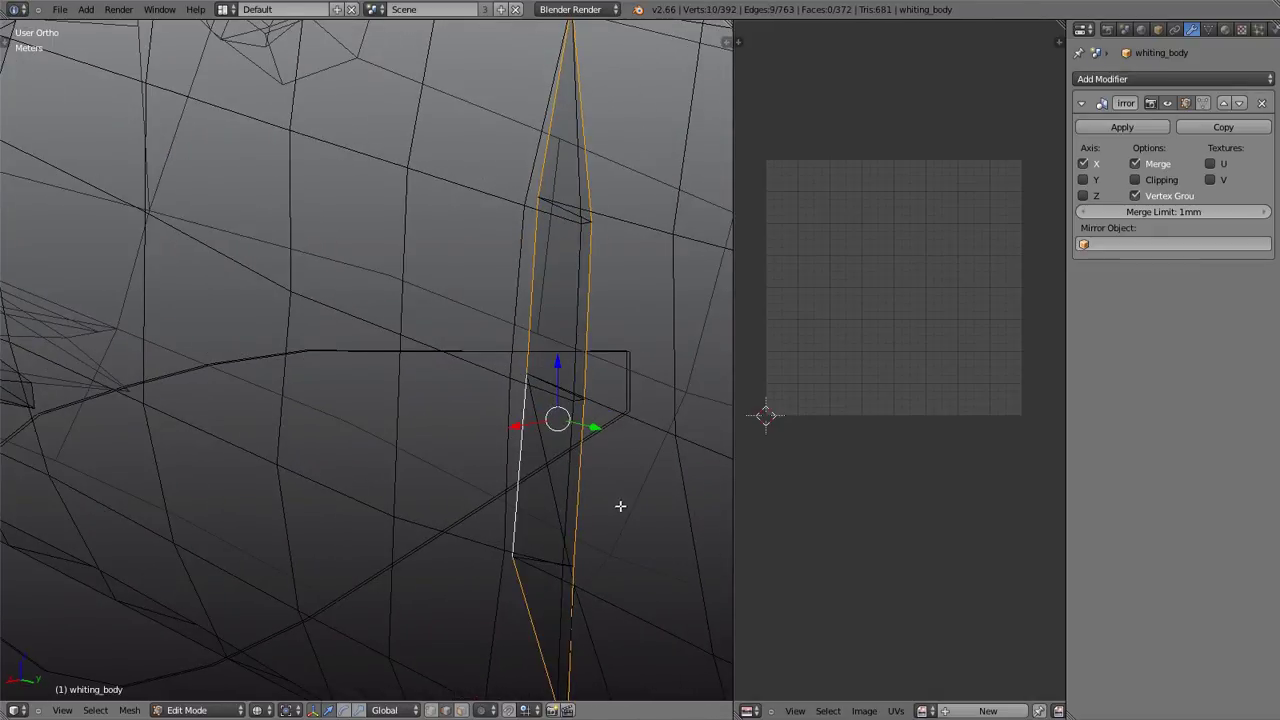
pyautogui.keyDown('shift'); pyautogui.moveTo(591, 400); pyautogui.dragTo(430, 390, button='middle'); pyautogui.keyUp('shift')
pyautogui.keyDown('shift'); pyautogui.rightClick(430, 390); pyautogui.keyUp('shift')
pyautogui.scroll(-5, 423, 257)
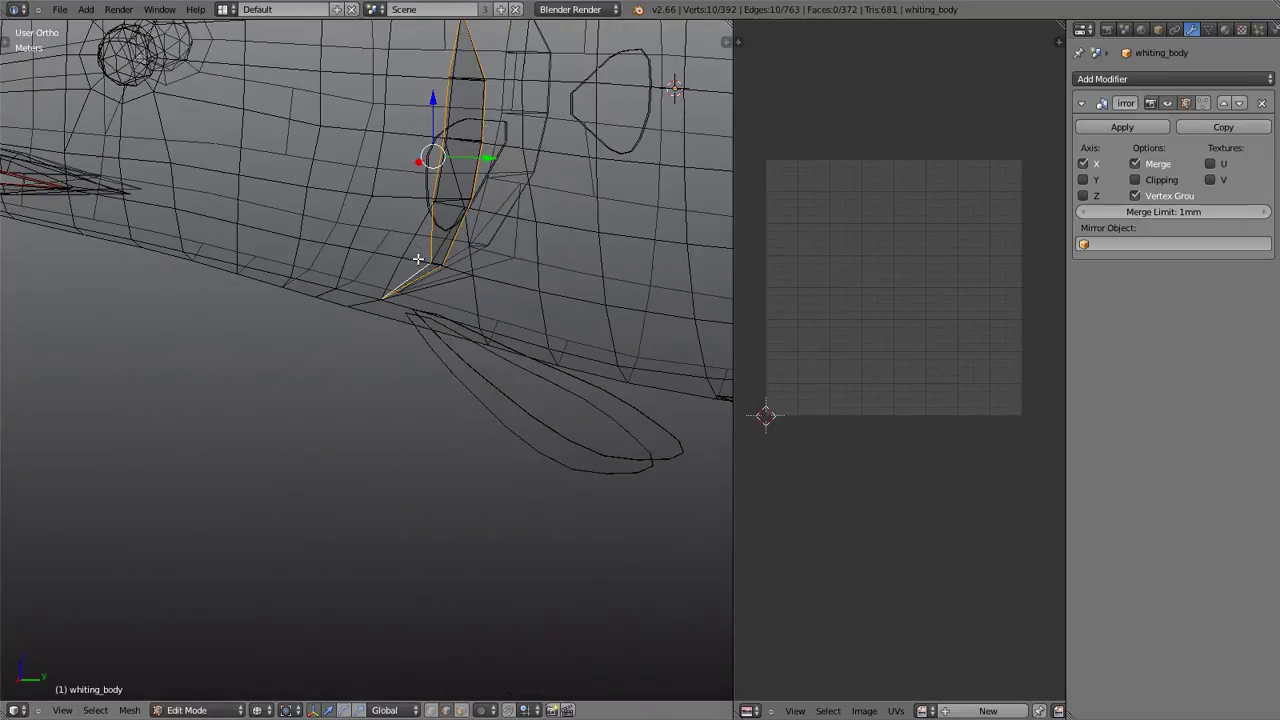
pyautogui.keyDown('shift'); pyautogui.scroll(1, 489, 245); pyautogui.keyUp('shift')
pyautogui.keyDown('shift'); pyautogui.scroll(3, 489, 245); pyautogui.keyUp('shift')
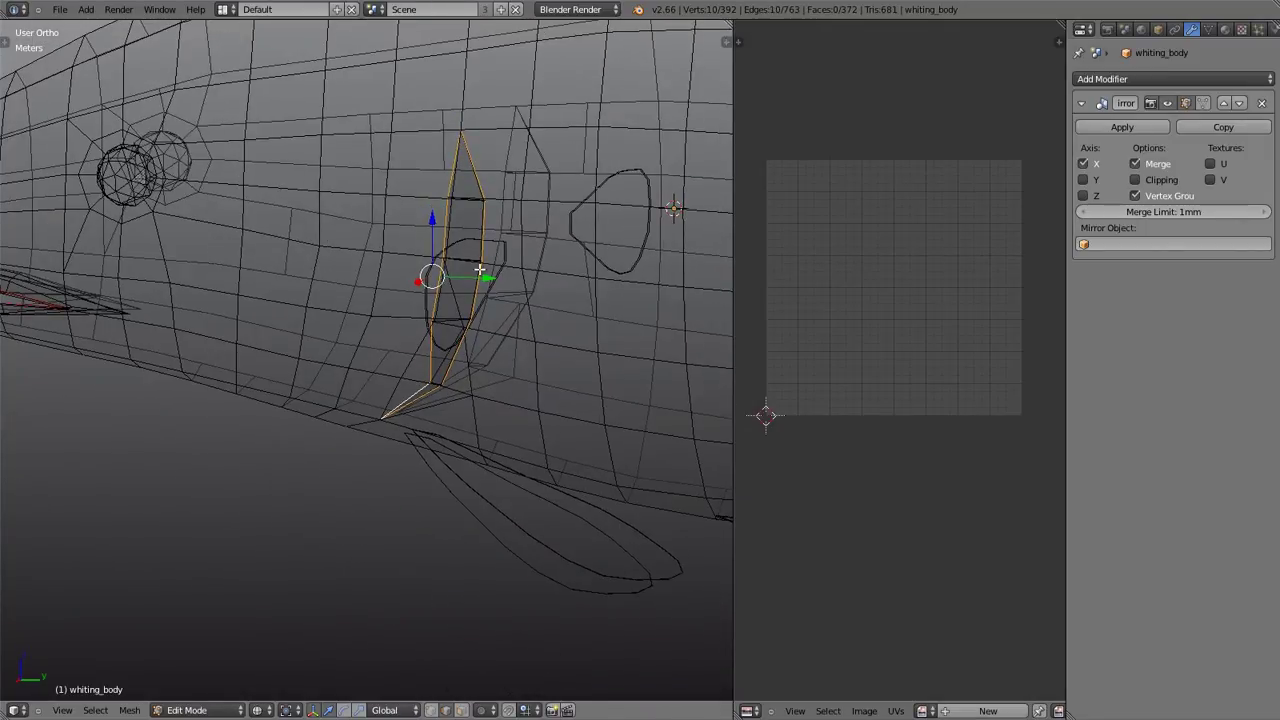
pyautogui.moveTo(584, 313); pyautogui.dragTo(620, 297, button='middle')
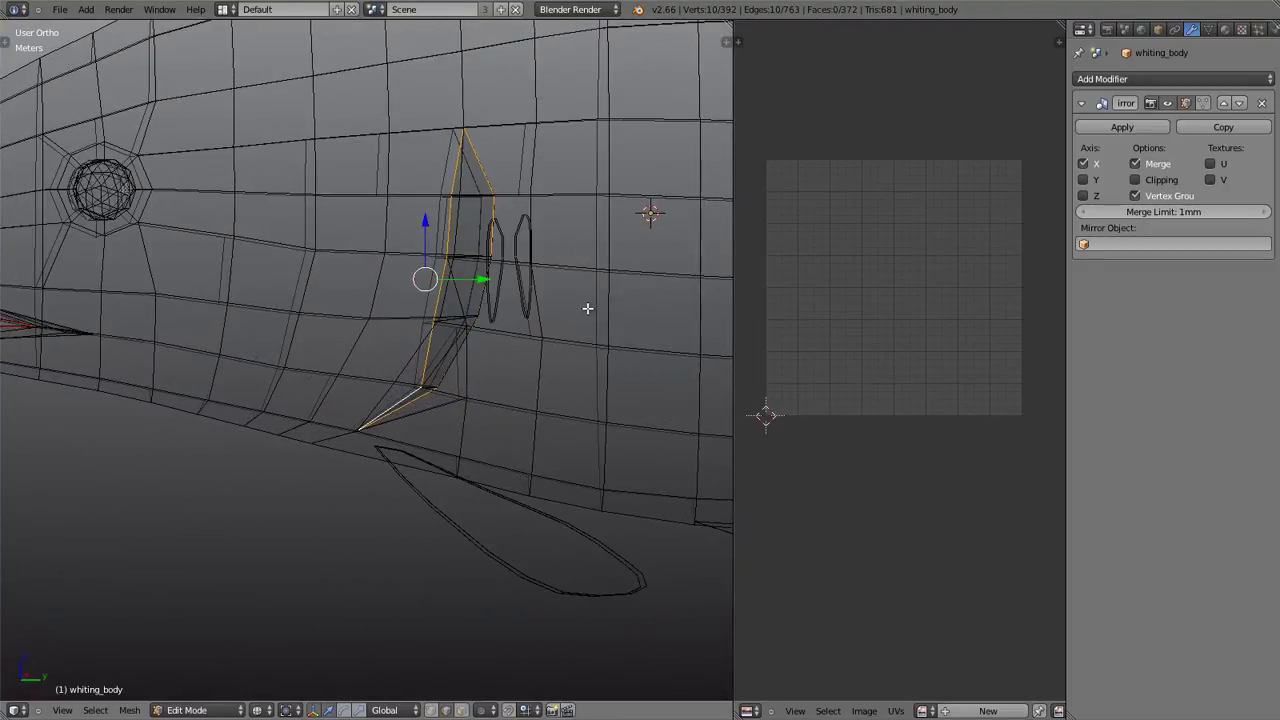
pyautogui.hotkey('ctrl', 'e')
pyautogui.click(588, 309)
# - Select the whole body mesh and unwrap it again using the new gill seam
pyautogui.press('a')
pyautogui.press('u')
pyautogui.click(587, 308)
pyautogui.press('u')
pyautogui.click(587, 304)
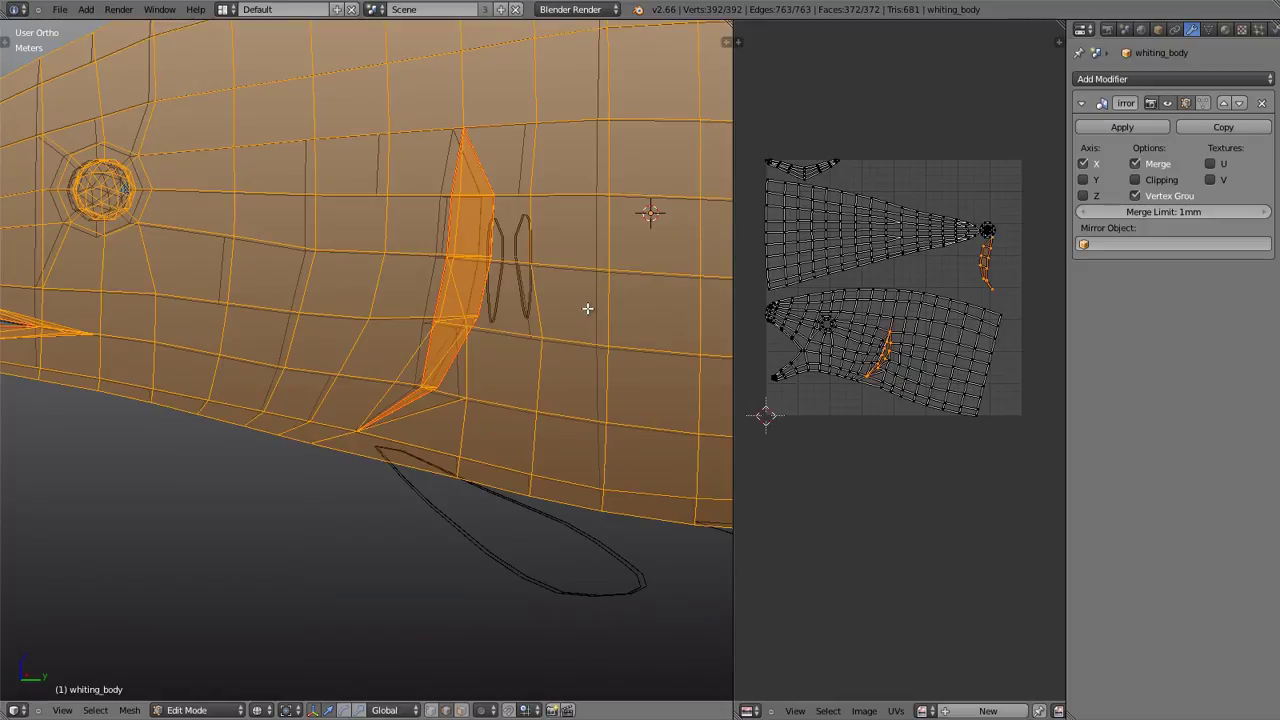
# - Examine the gill island and its opening in the UV layout, and review the seams along the whole fish body
pyautogui.scroll(4, 952, 287)
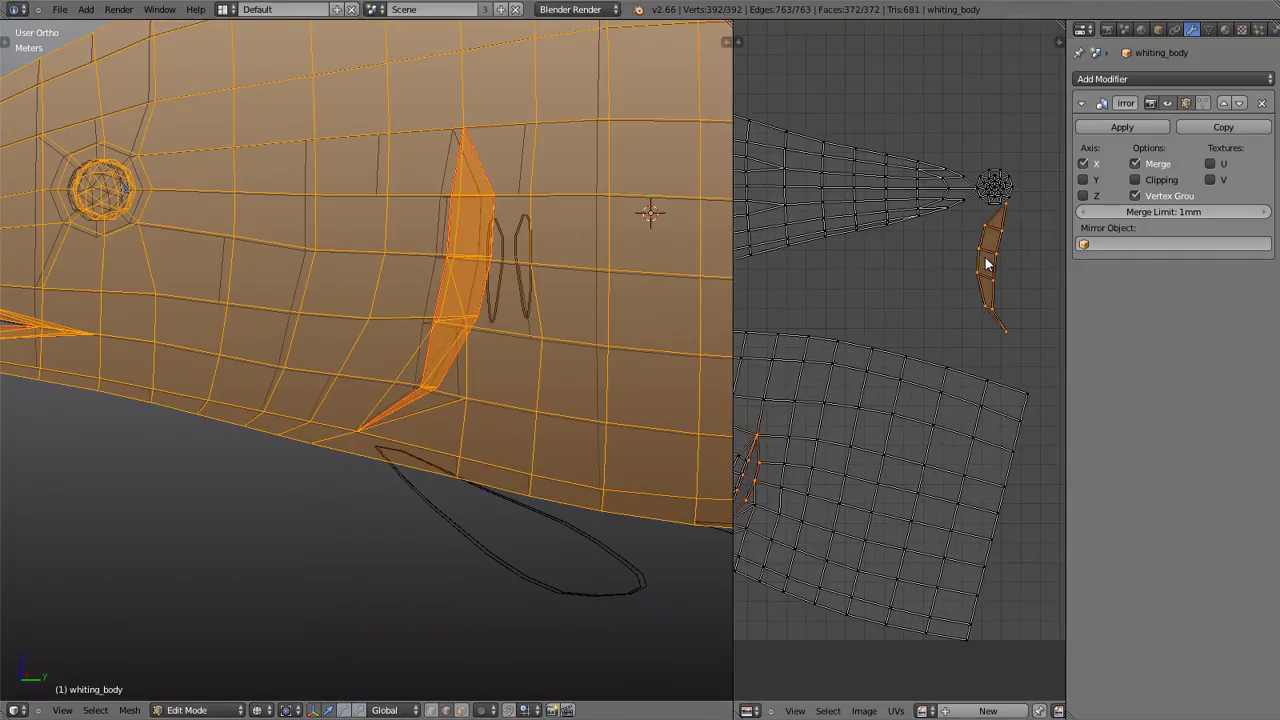
pyautogui.moveTo(794, 491); pyautogui.dragTo(884, 437, button='middle')
pyautogui.scroll(3, 853, 435)
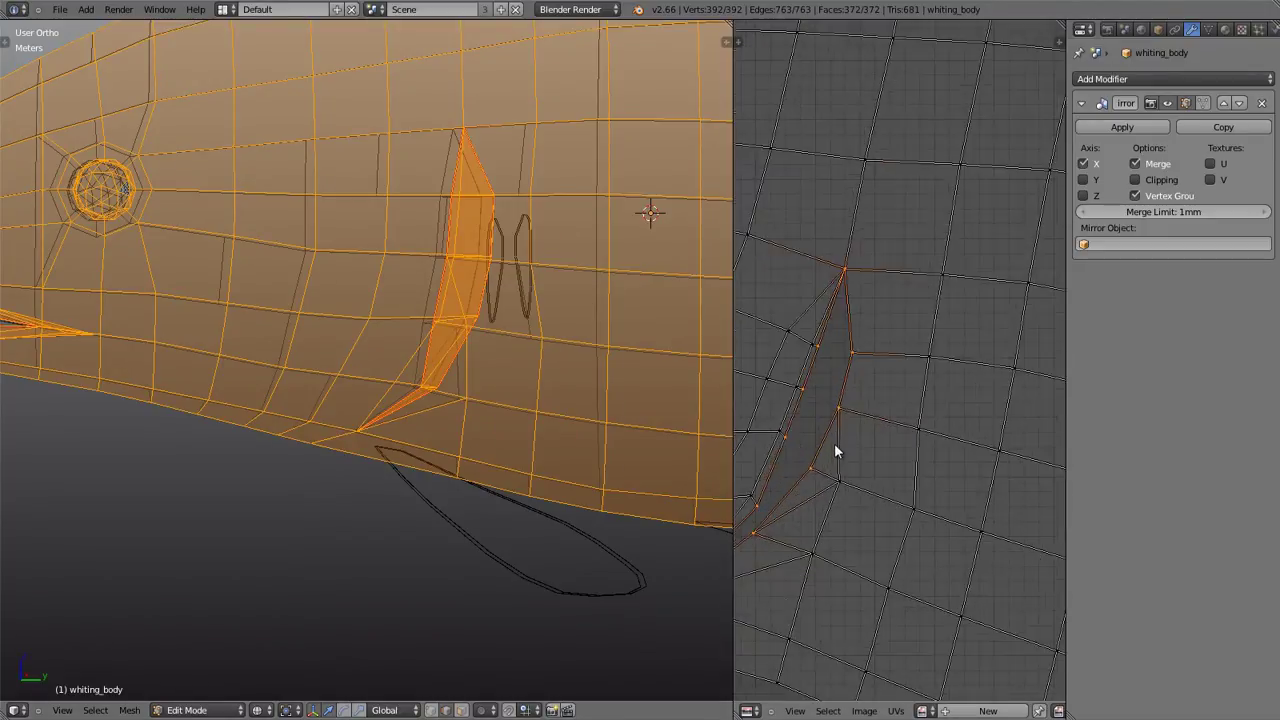
pyautogui.scroll(2, 843, 460)
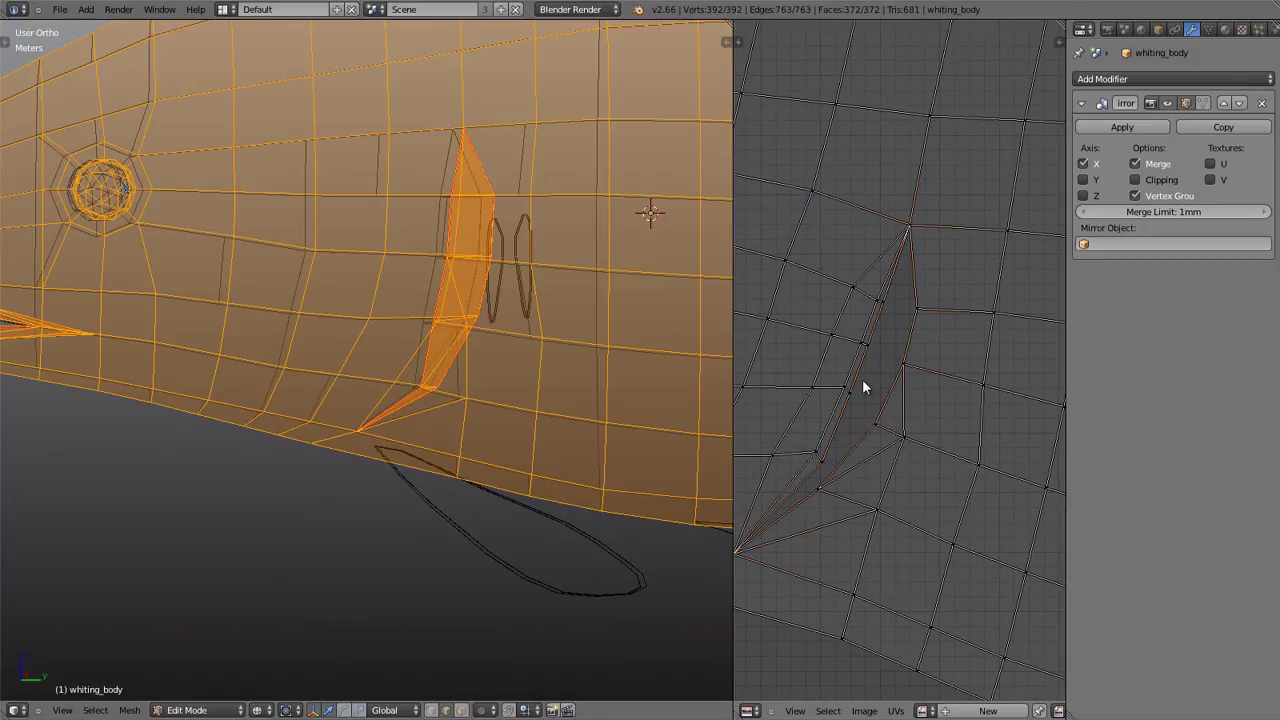
pyautogui.scroll(-6, 880, 330)
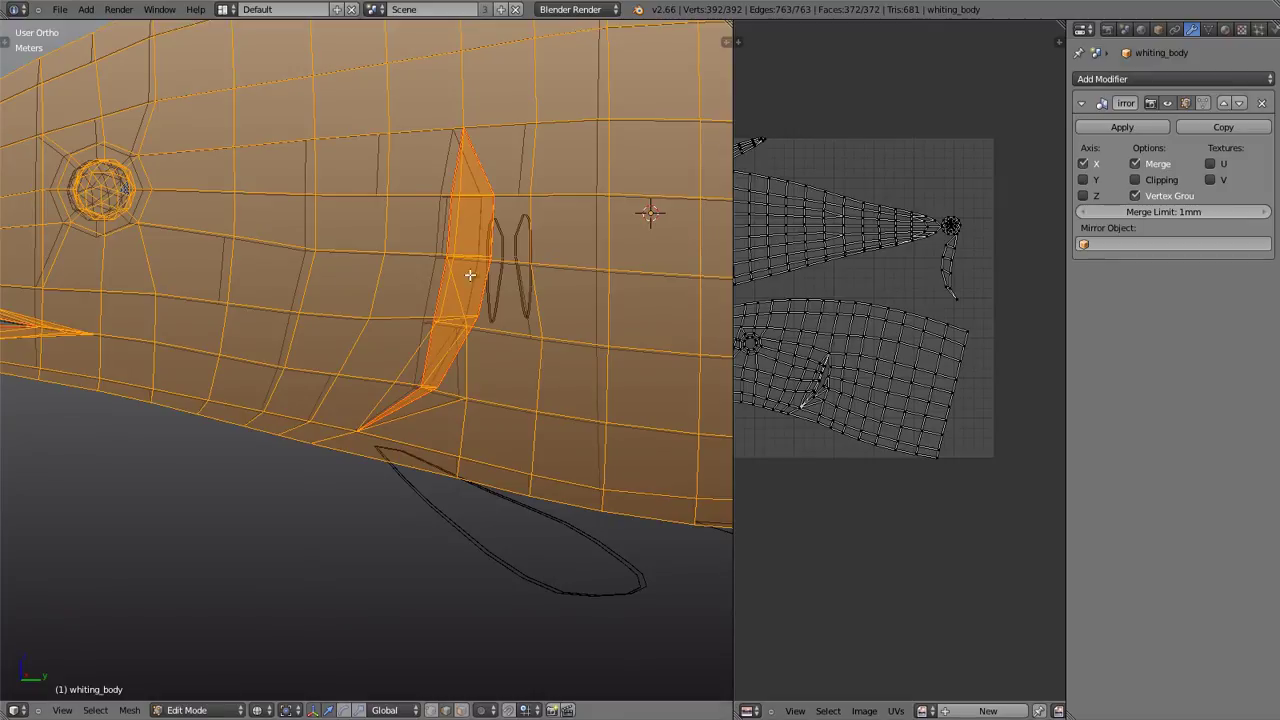
pyautogui.press('a')
pyautogui.scroll(-6, 540, 293)
pyautogui.keyDown('ctrl'); pyautogui.scroll(-4, 306, 331); pyautogui.keyUp('ctrl')
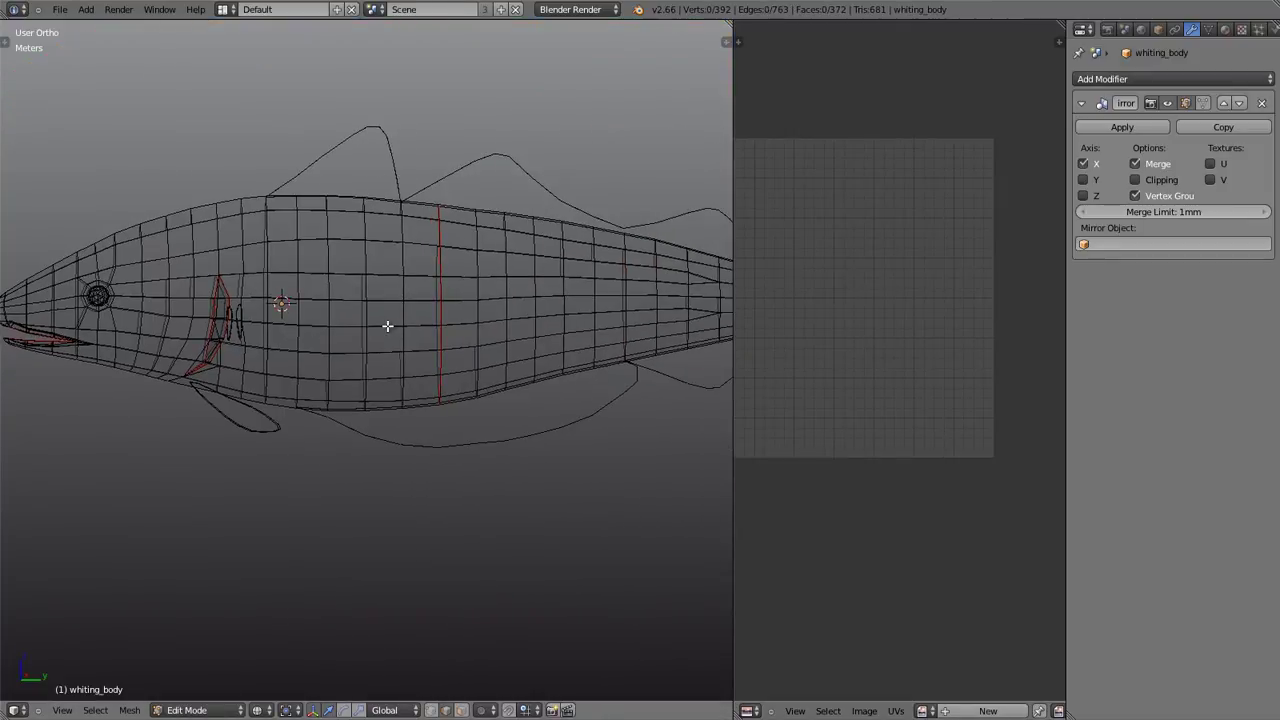
pyautogui.press('a')
pyautogui.scroll(-3, 386, 323)
pyautogui.moveTo(863, 317); pyautogui.dragTo(923, 321, button='middle')
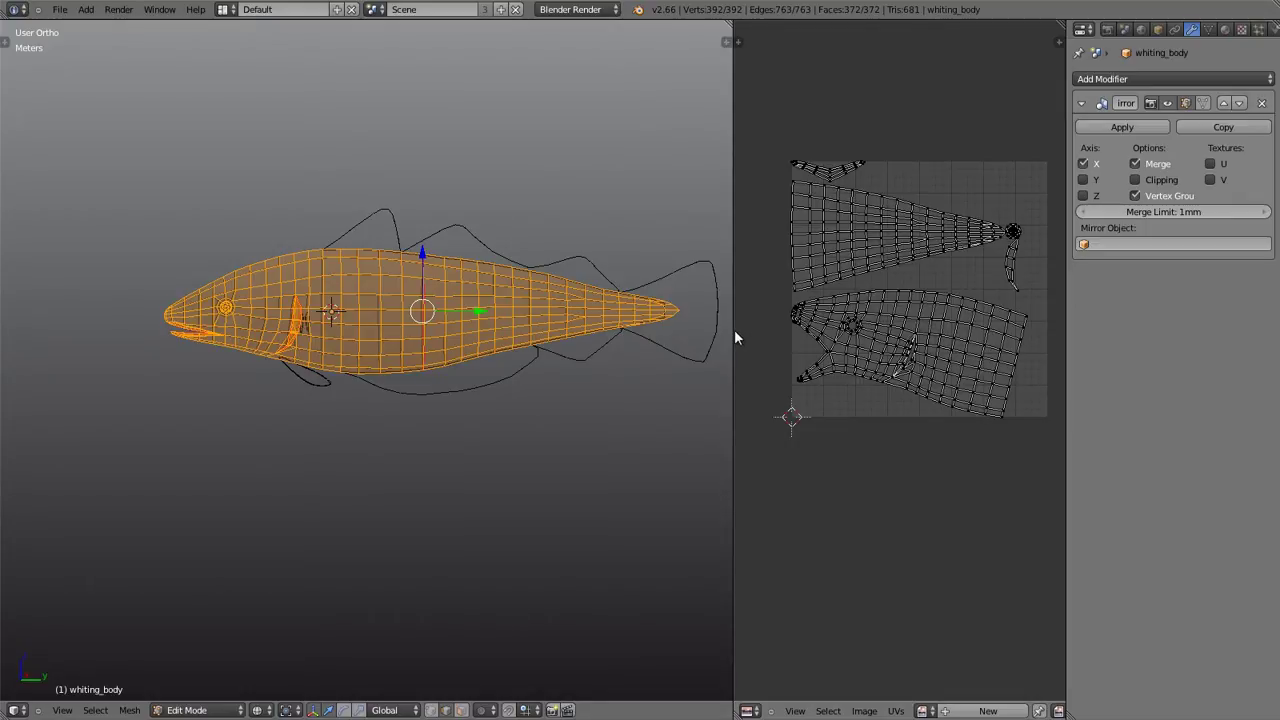
# - Check the gill opening in the UV layout, and widen the UV editor to make room for arranging the islands
pyautogui.press('a')
pyautogui.press('a')
pyautogui.scroll(5, 920, 360)
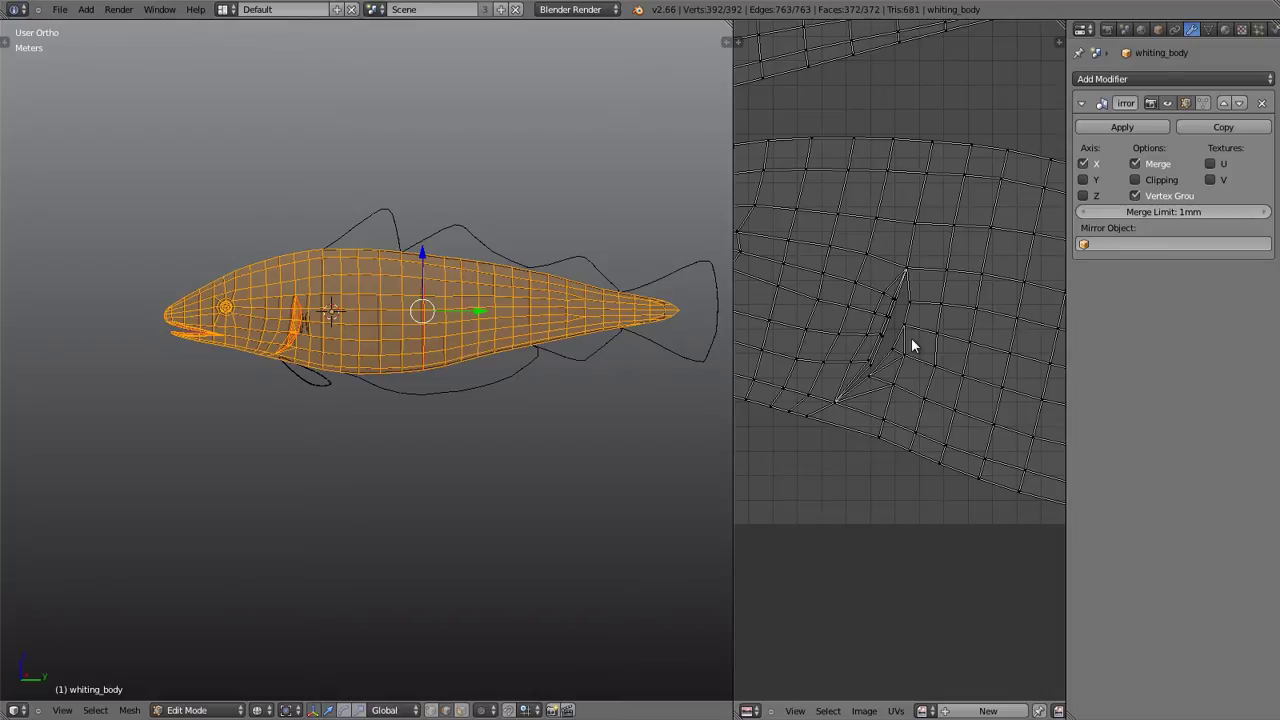
pyautogui.scroll(-5, 912, 337)
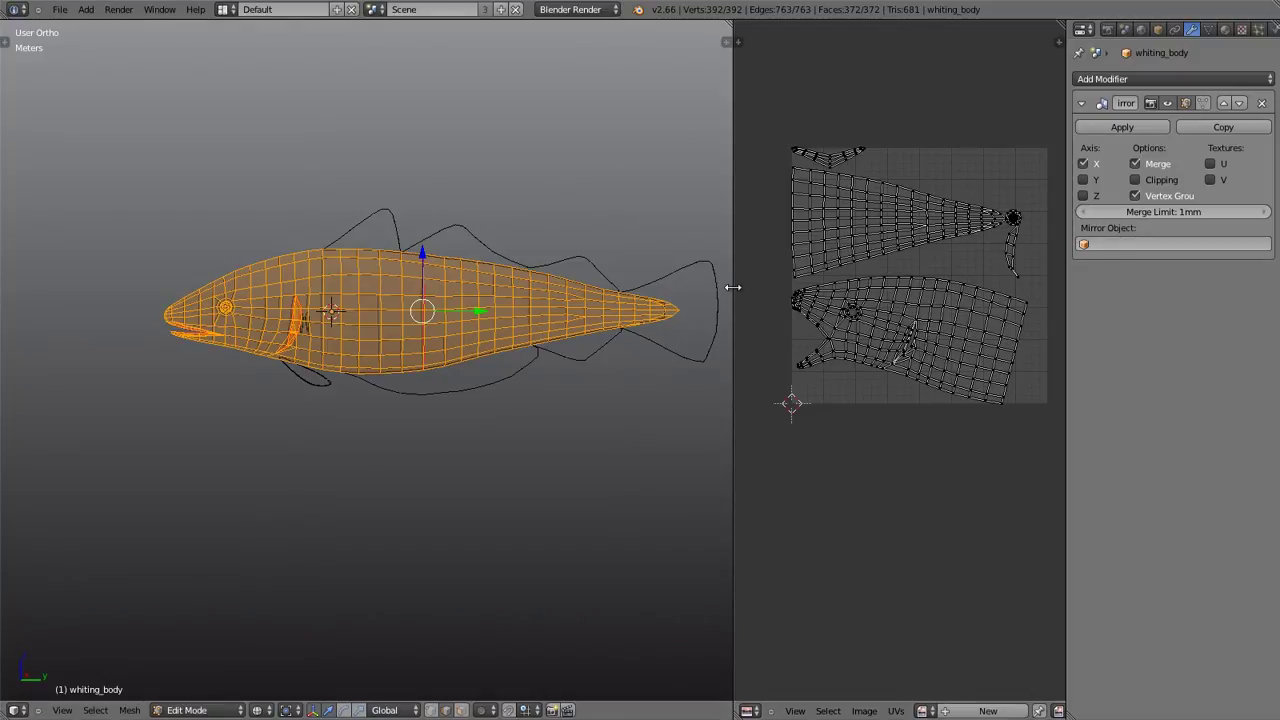
pyautogui.moveTo(734, 290); pyautogui.dragTo(347, 302)
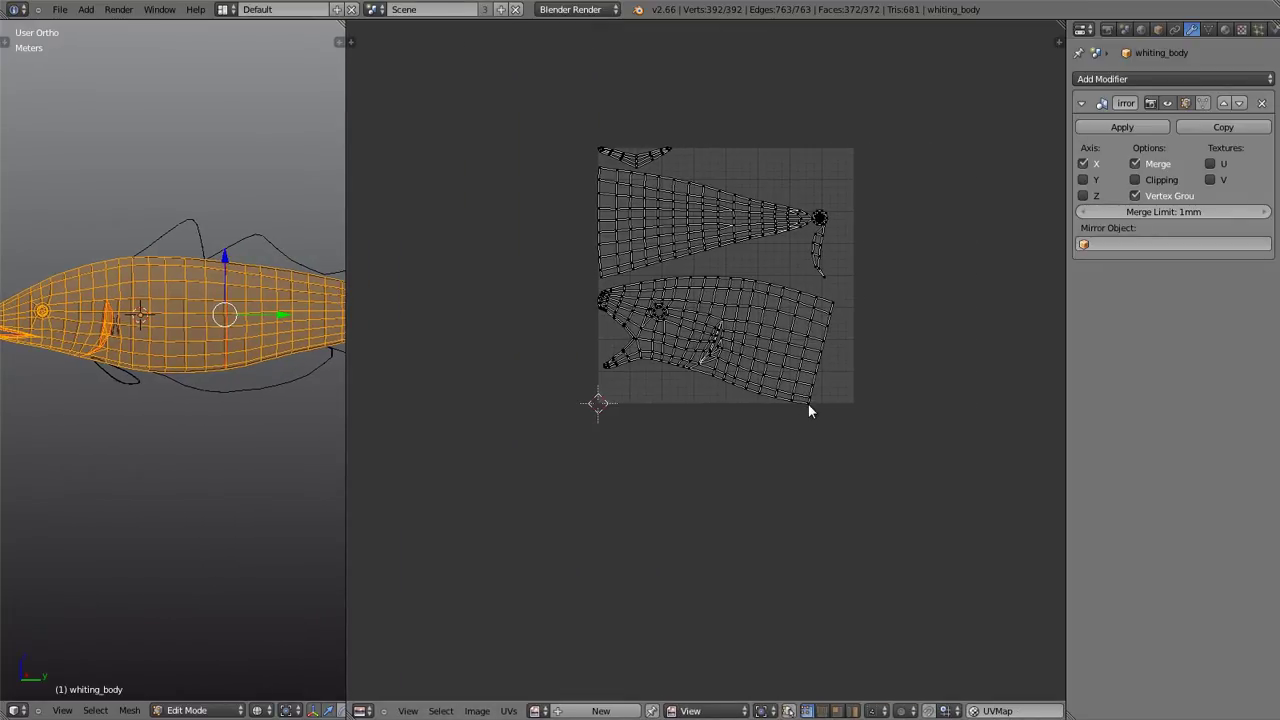
# - Rotate the head and front body UV island by about -12 degrees to level it, and shift it back inside the UV square
pyautogui.press('l')
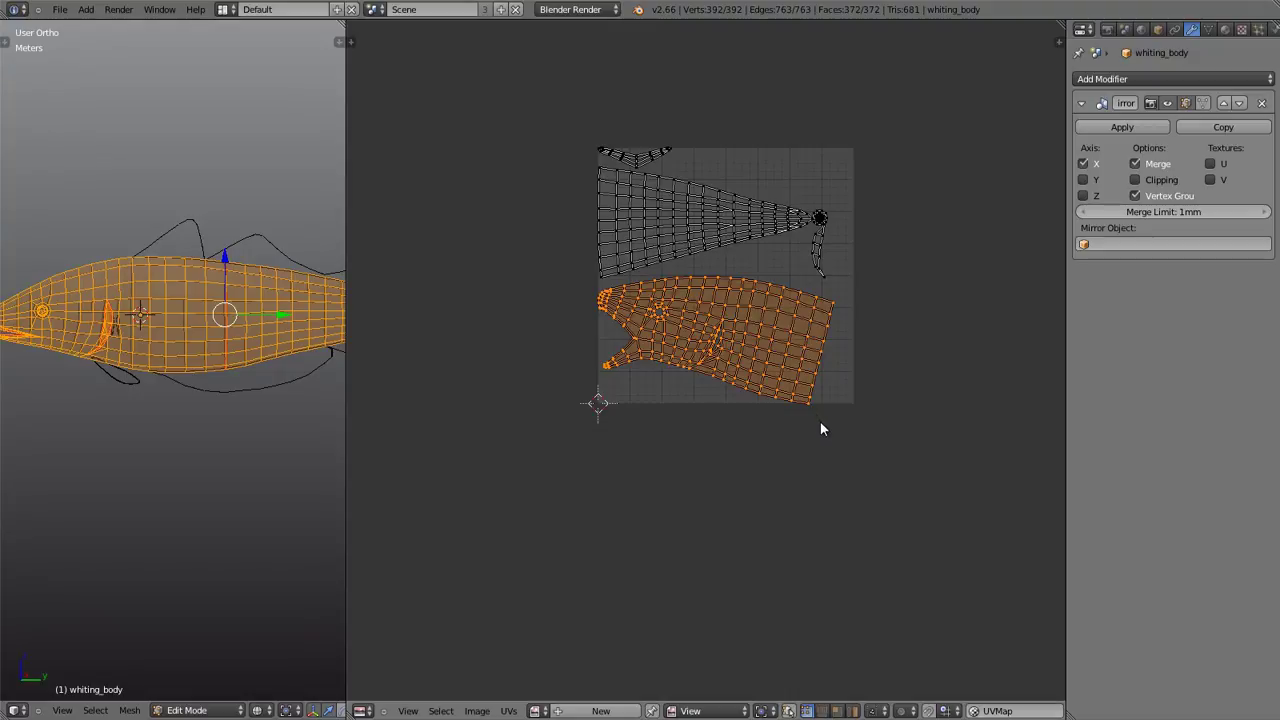
pyautogui.press('r')
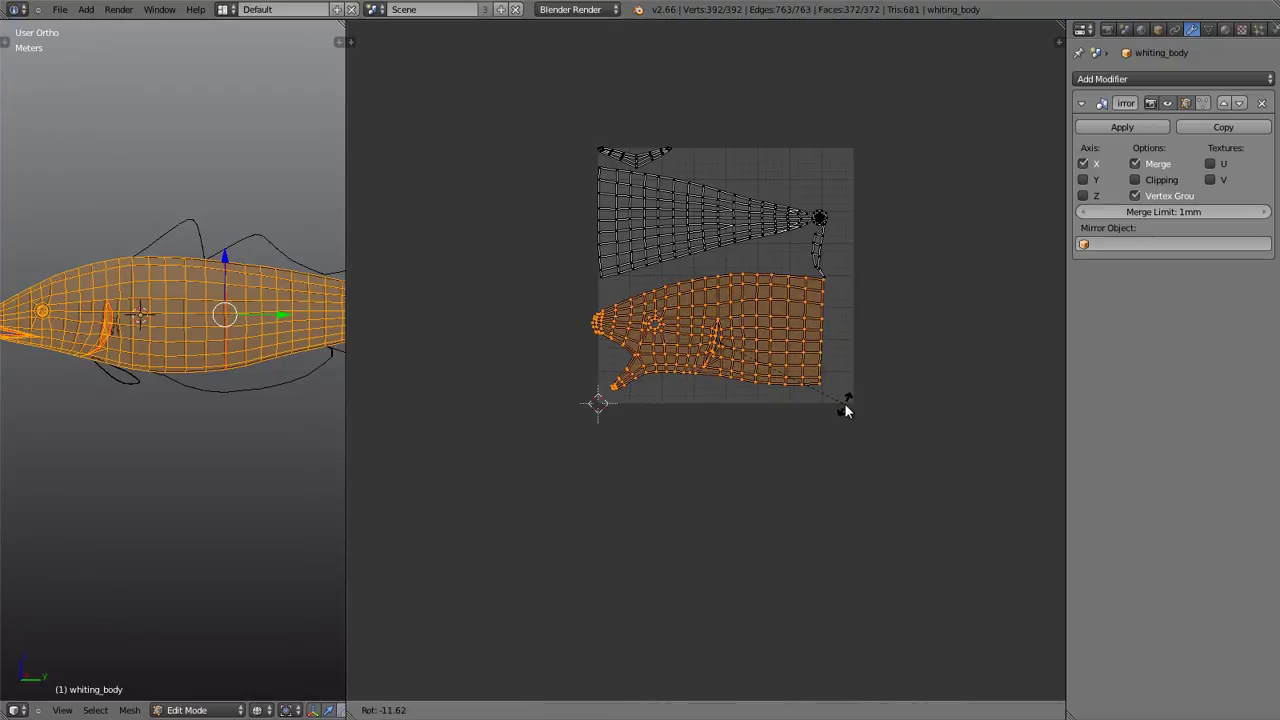
pyautogui.rightClick(845, 405)
pyautogui.press('g')
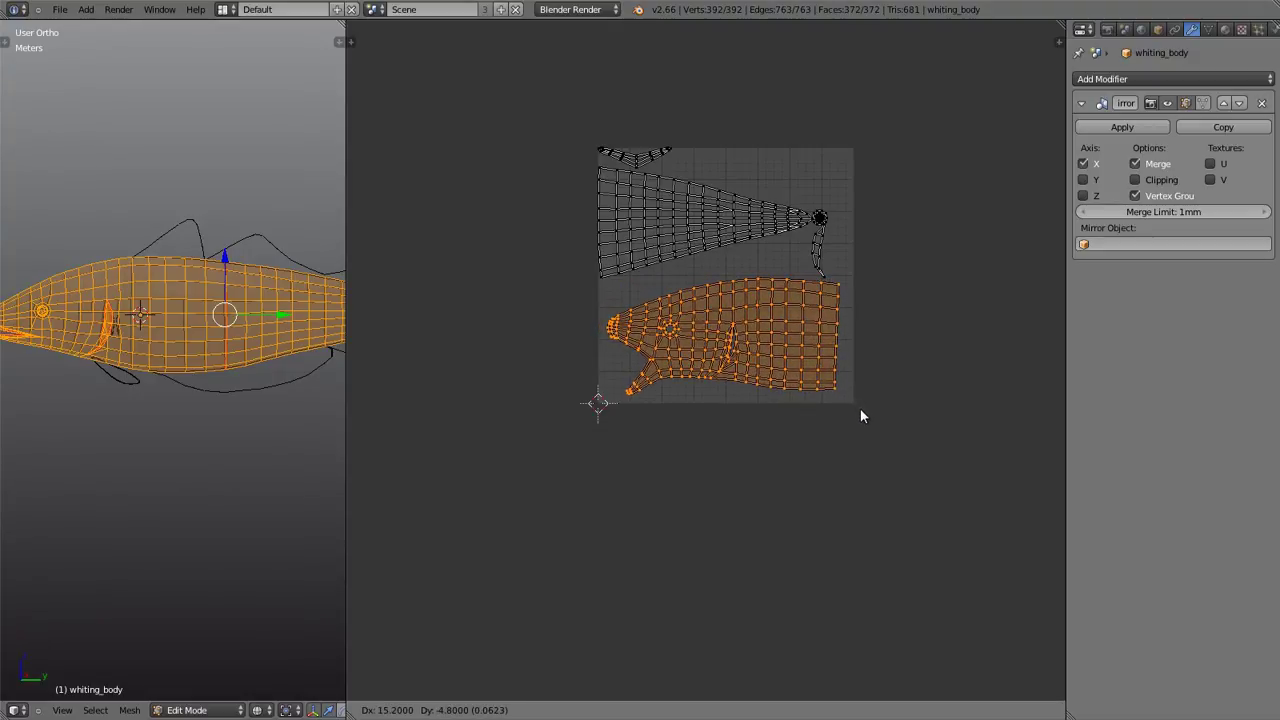
pyautogui.click(862, 415)
# - Scale the head and front body UV island by 1.05
pyautogui.press('s')
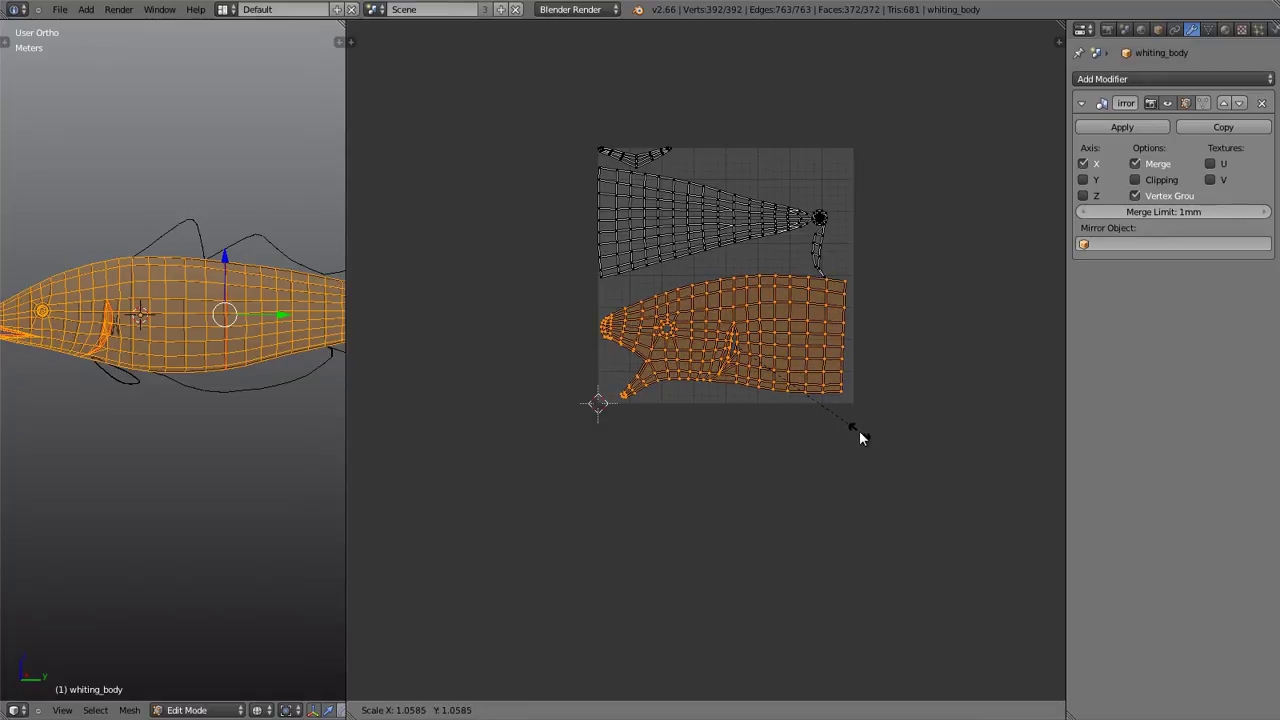
pyautogui.write('1.05')
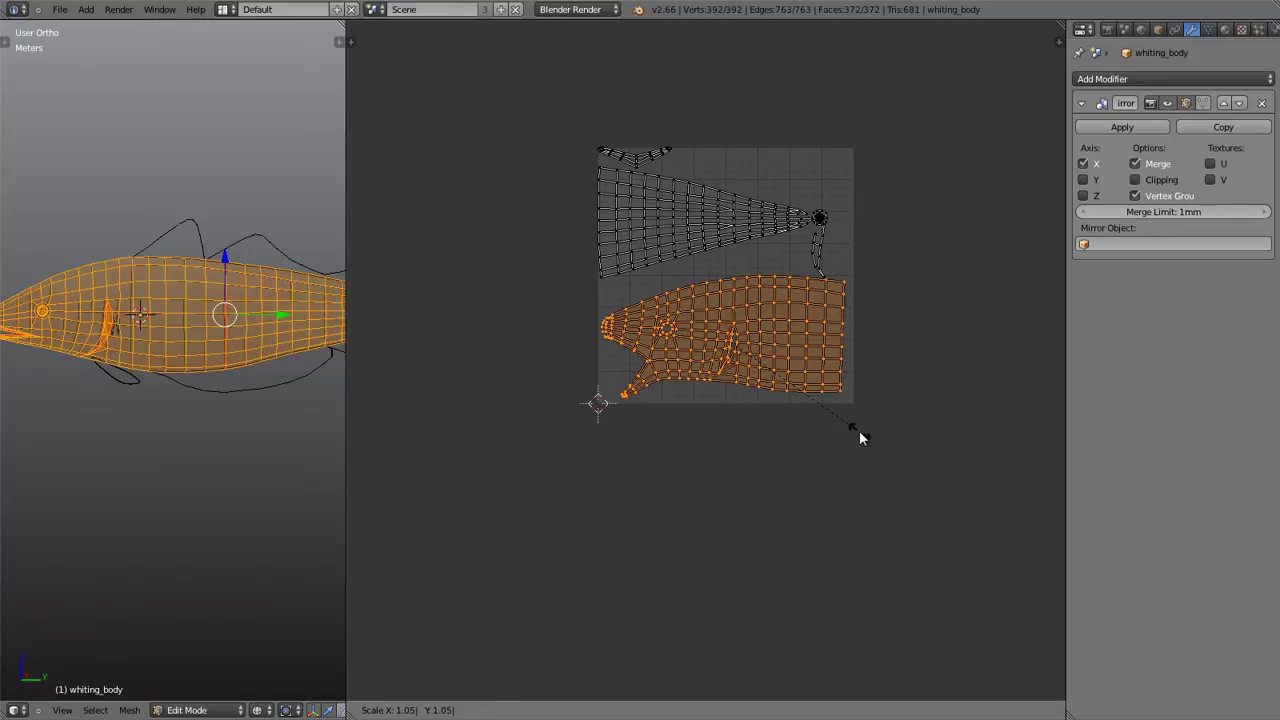
pyautogui.press('Return')
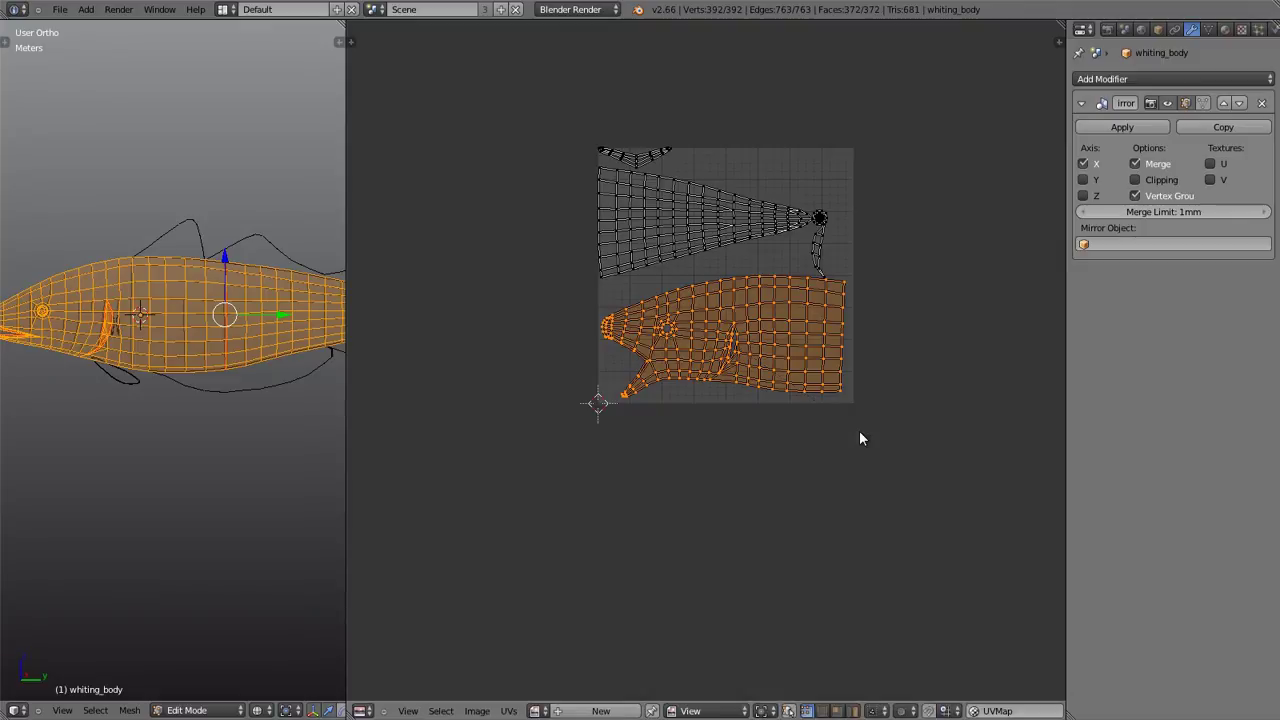
# - Move the tapering tail UV island up and away from the square's side edge, and enlarge it slightly
pyautogui.rightClick(771, 217)
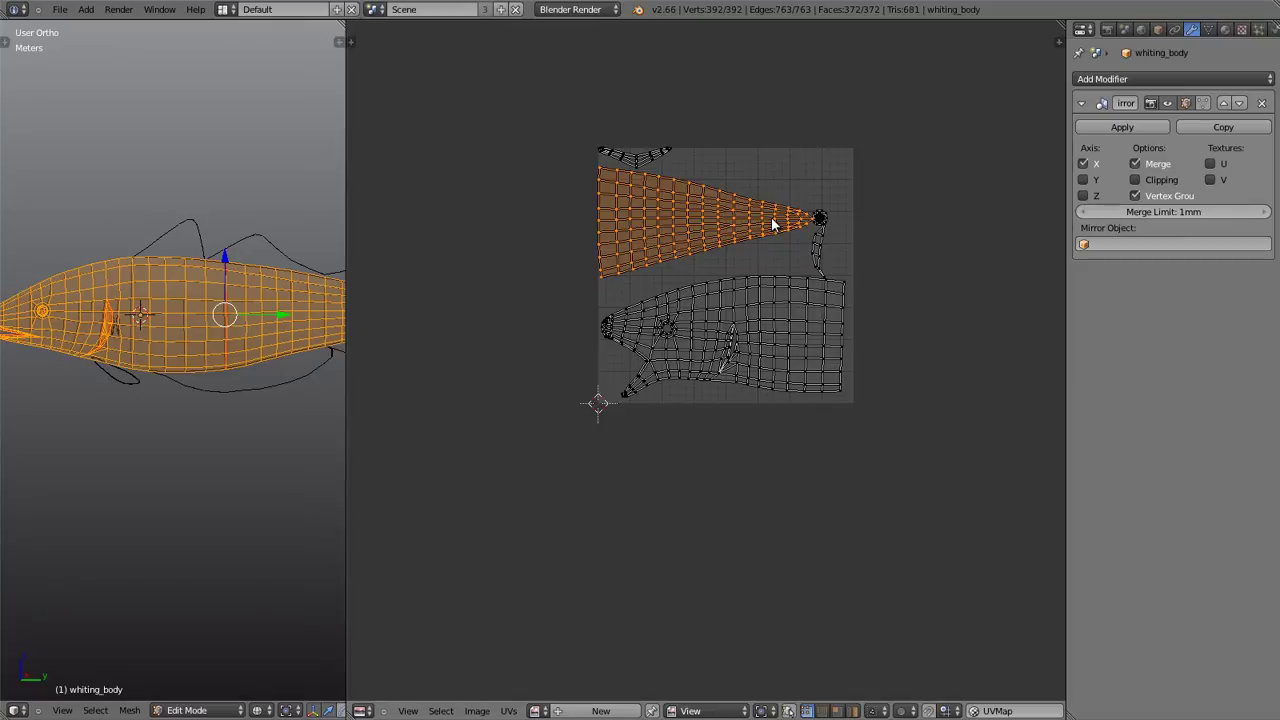
pyautogui.press('g')
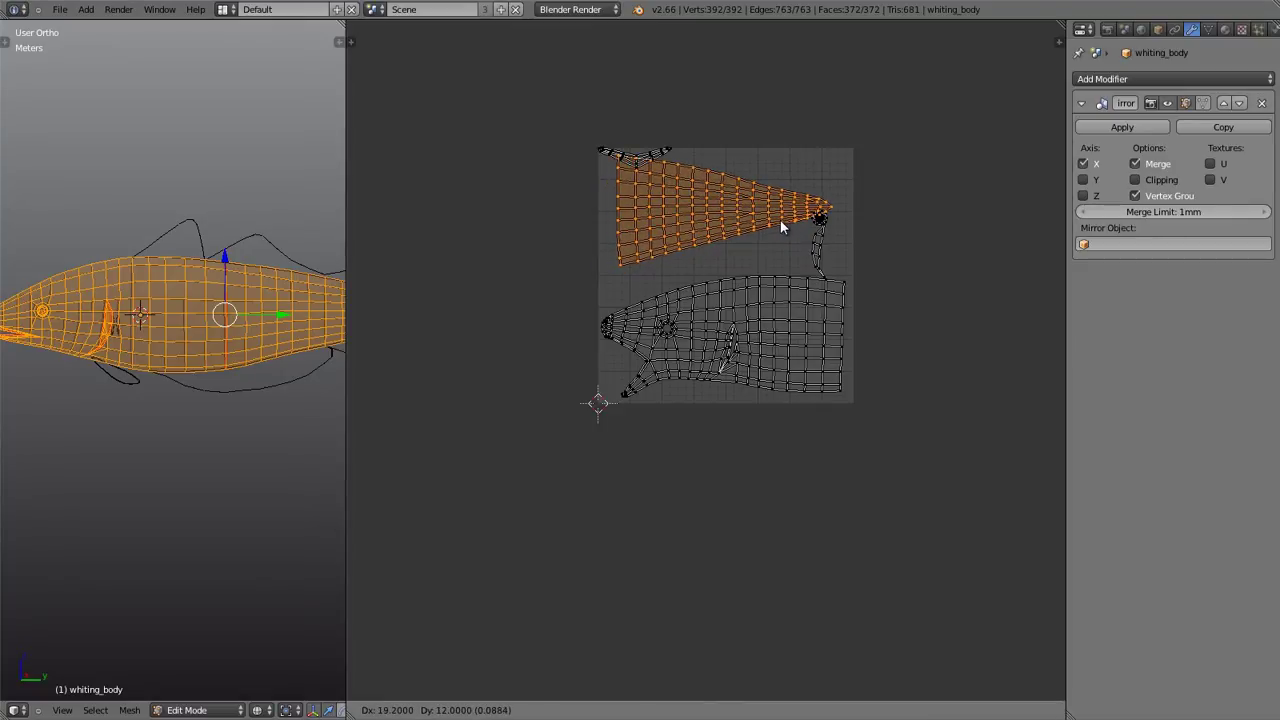
pyautogui.click(781, 227)
pyautogui.press('s')
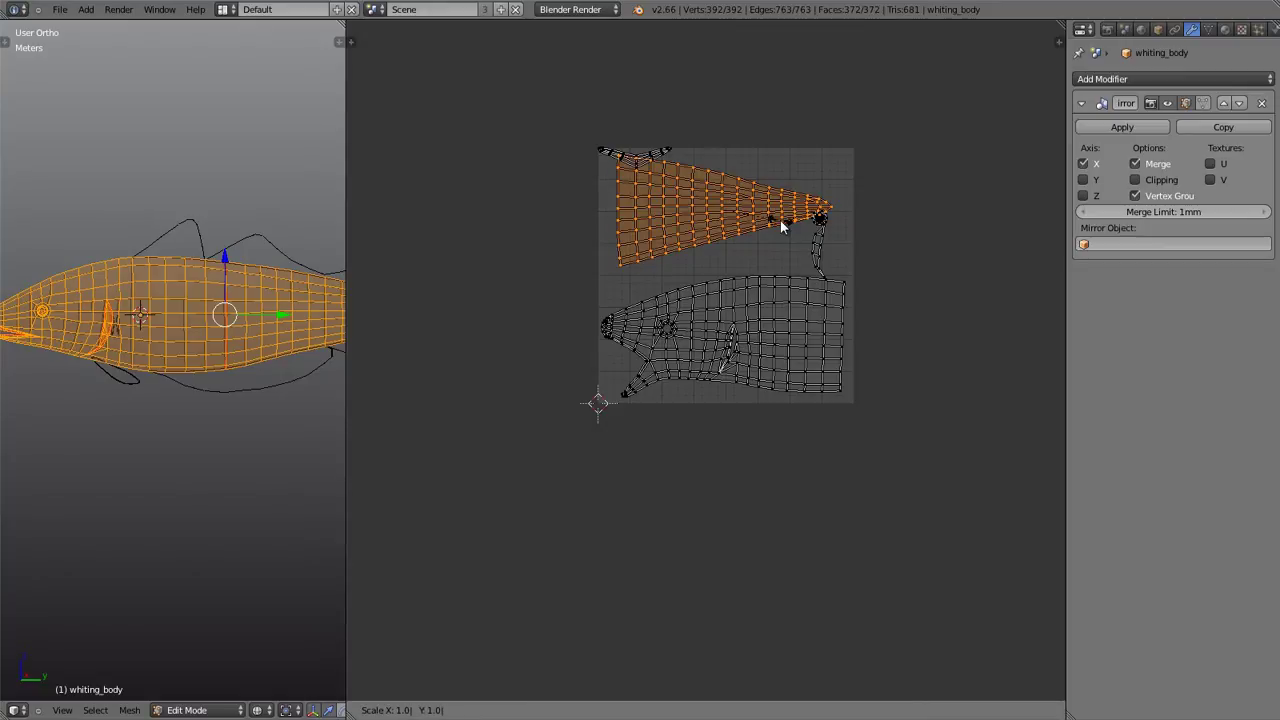
pyautogui.click(781, 227)
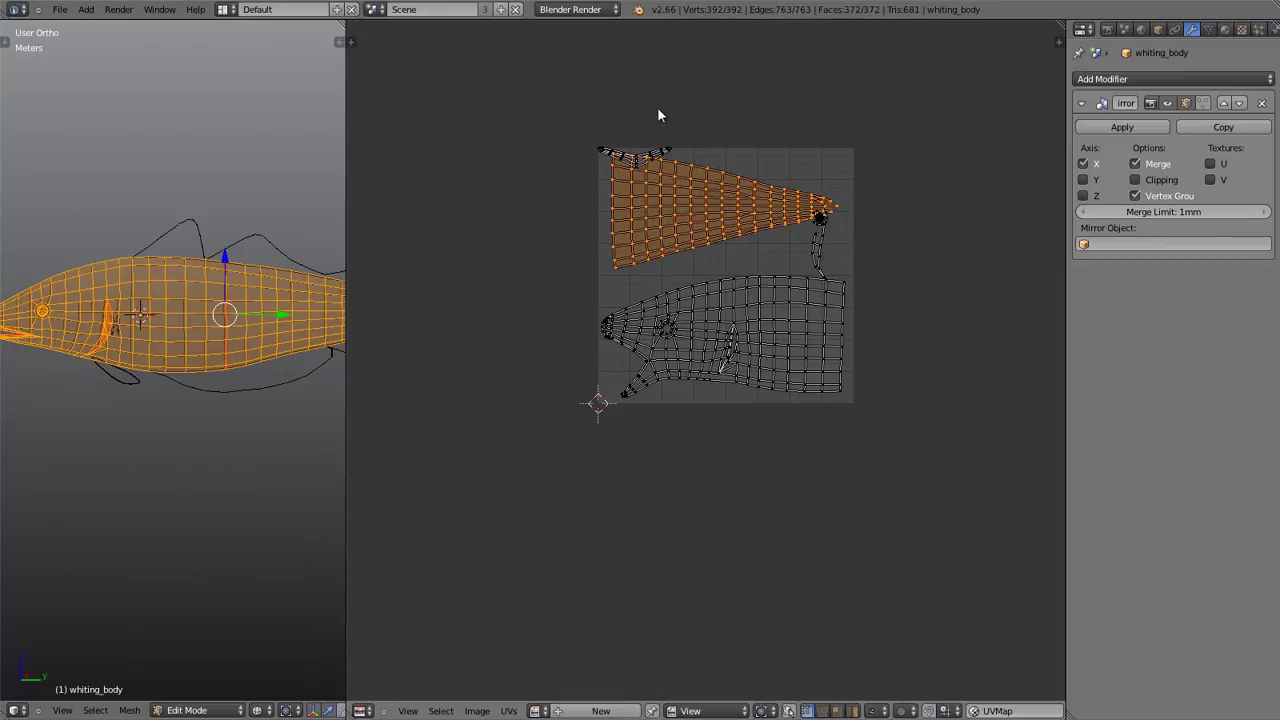
# - Select the small round eye island and move it into the empty corner of the UV square above the tail tip
pyautogui.scroll(4, 824, 228)
pyautogui.rightClick(824, 228)
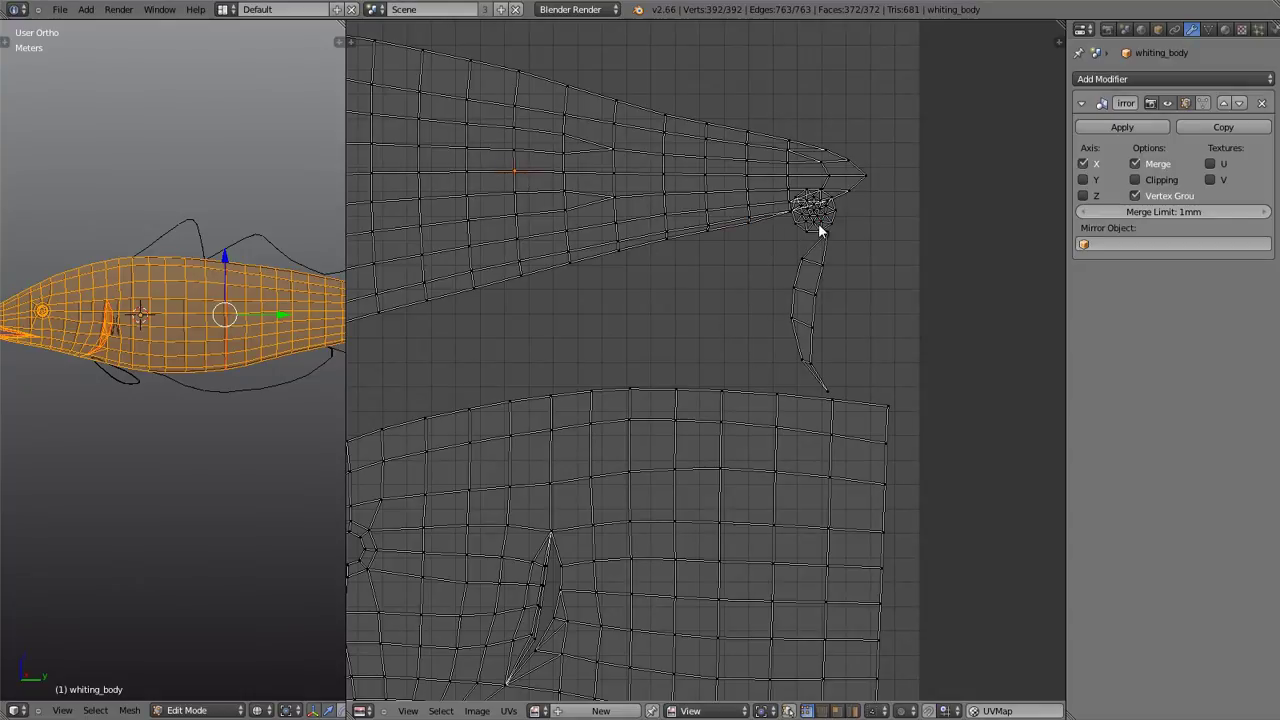
pyautogui.press('l')
pyautogui.scroll(-3, 815, 229)
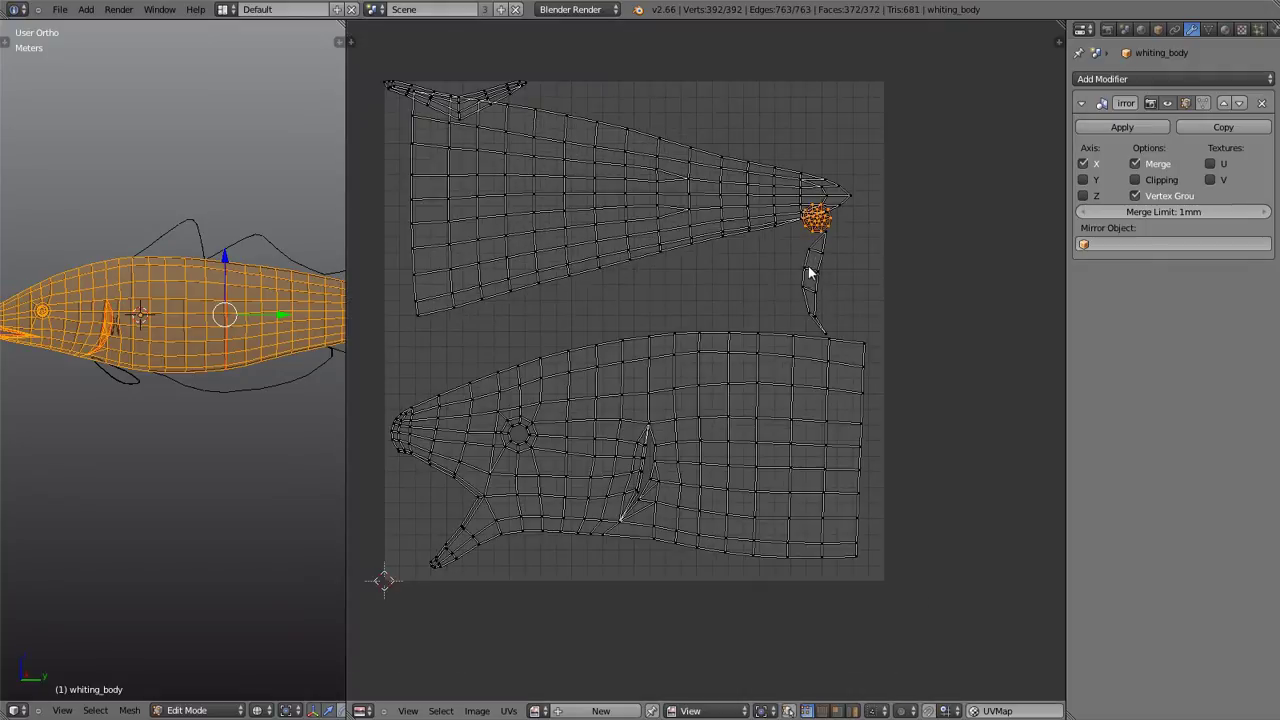
pyautogui.press('g')
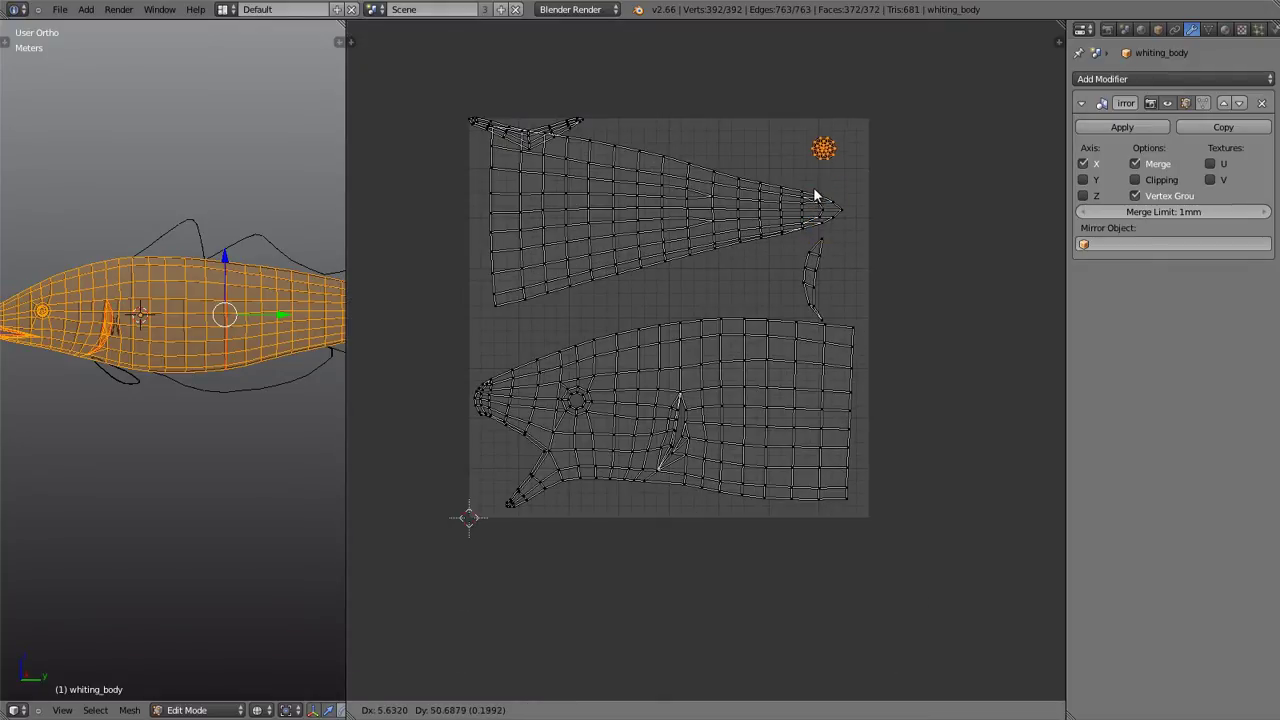
pyautogui.click(811, 202)
# - Scale the eye island up to more than twice its size within its corner of the UV square
pyautogui.scroll(5, 819, 146)
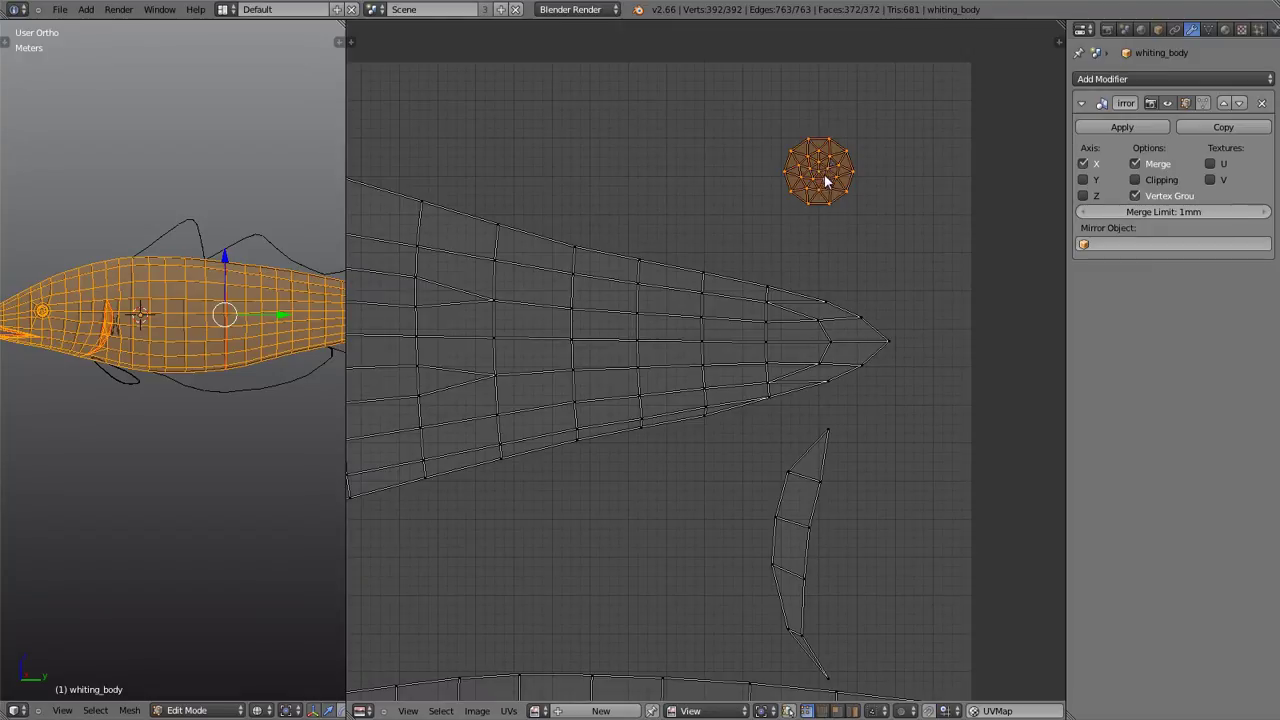
pyautogui.scroll(-3, 820, 225)
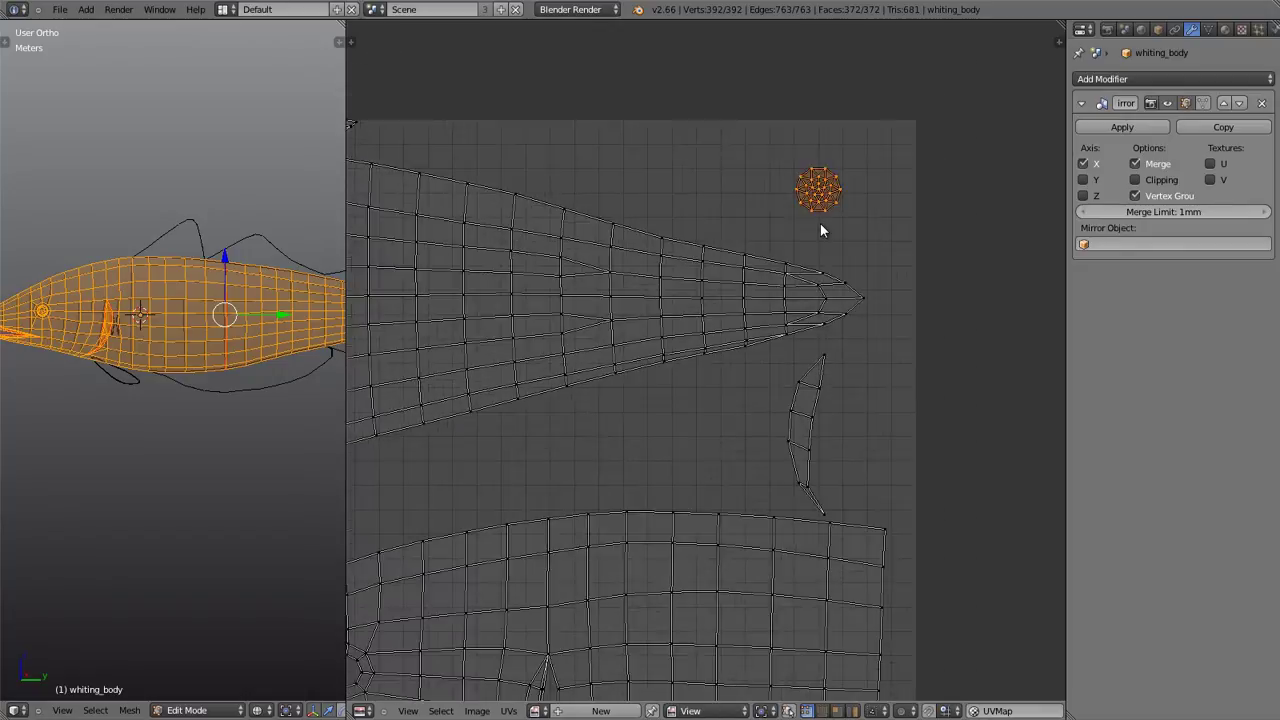
pyautogui.press('s')
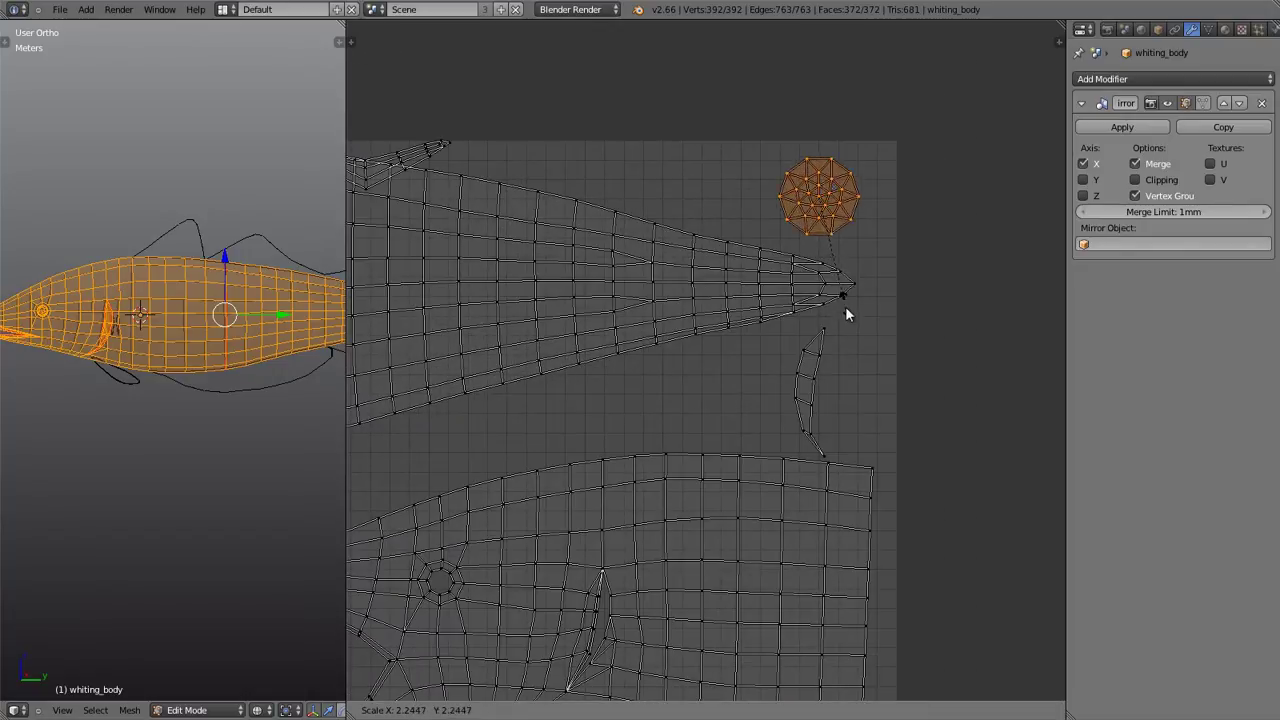
pyautogui.click(857, 327)
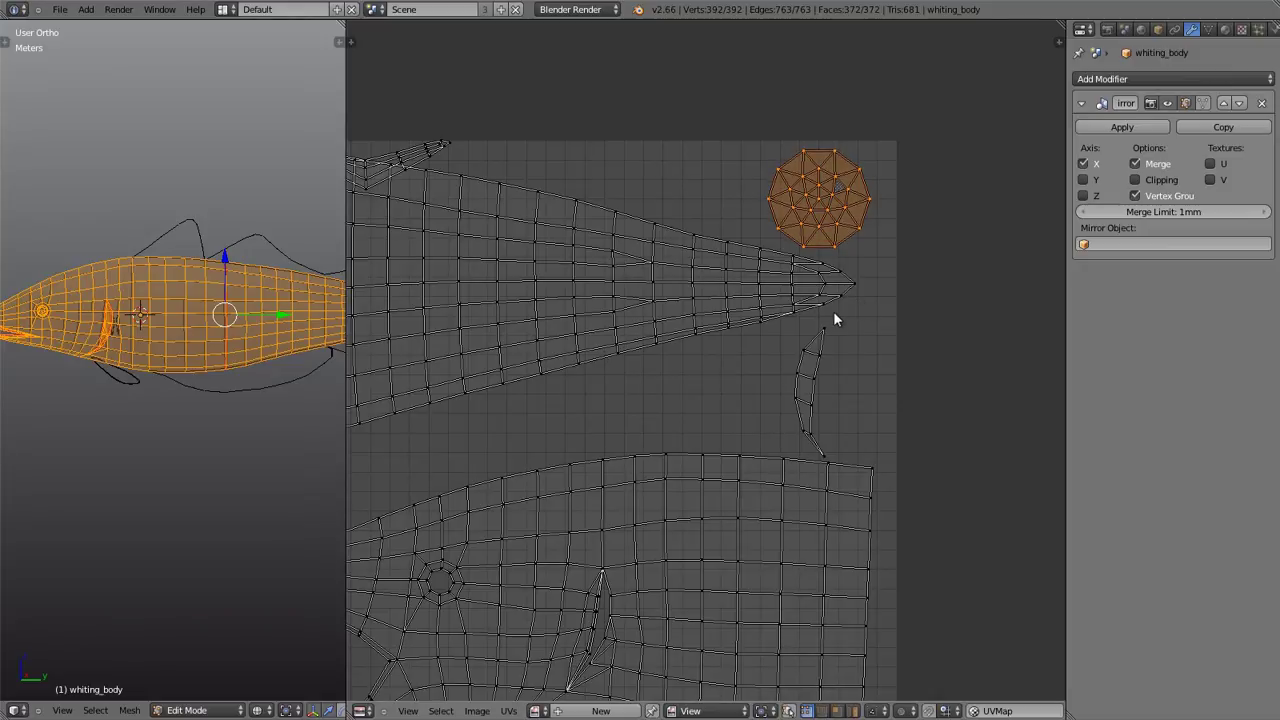
# - Move the V-shaped mouth island into the gap beneath the tail tip and rotate it by about -34 degrees
pyautogui.scroll(-3, 833, 312)
pyautogui.rightClick(639, 230)
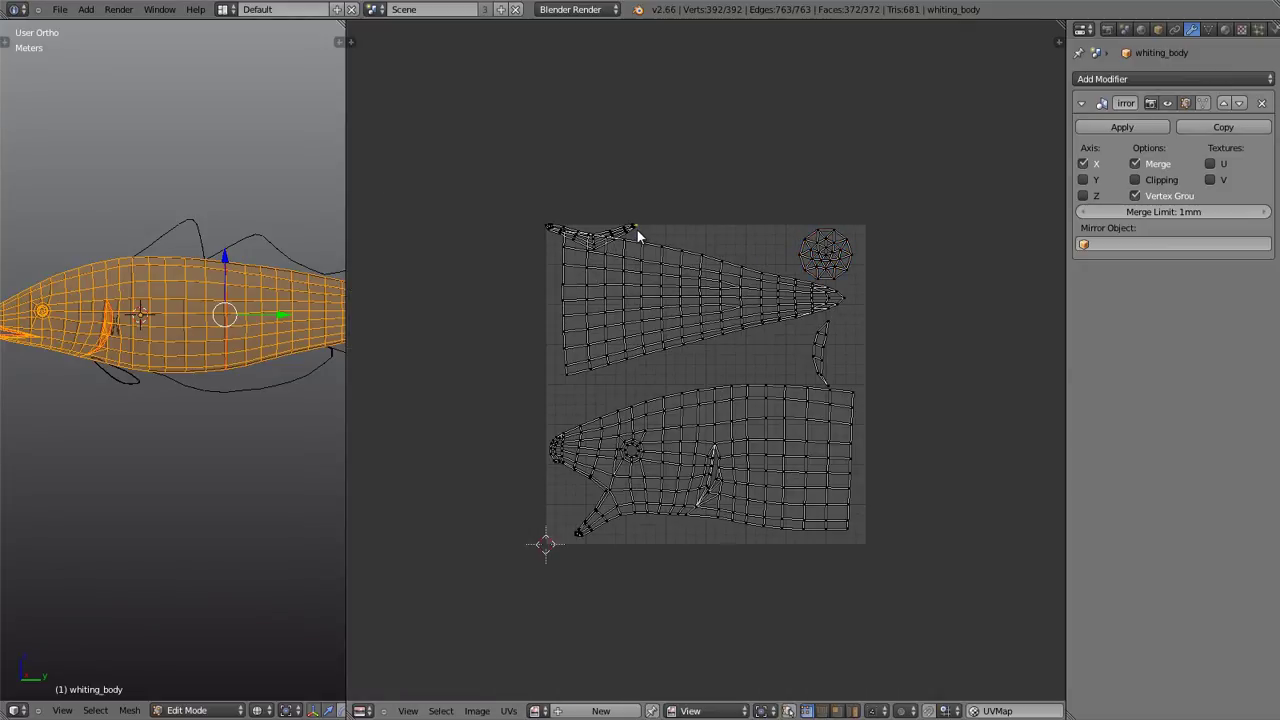
pyautogui.press('l')
pyautogui.press('g')
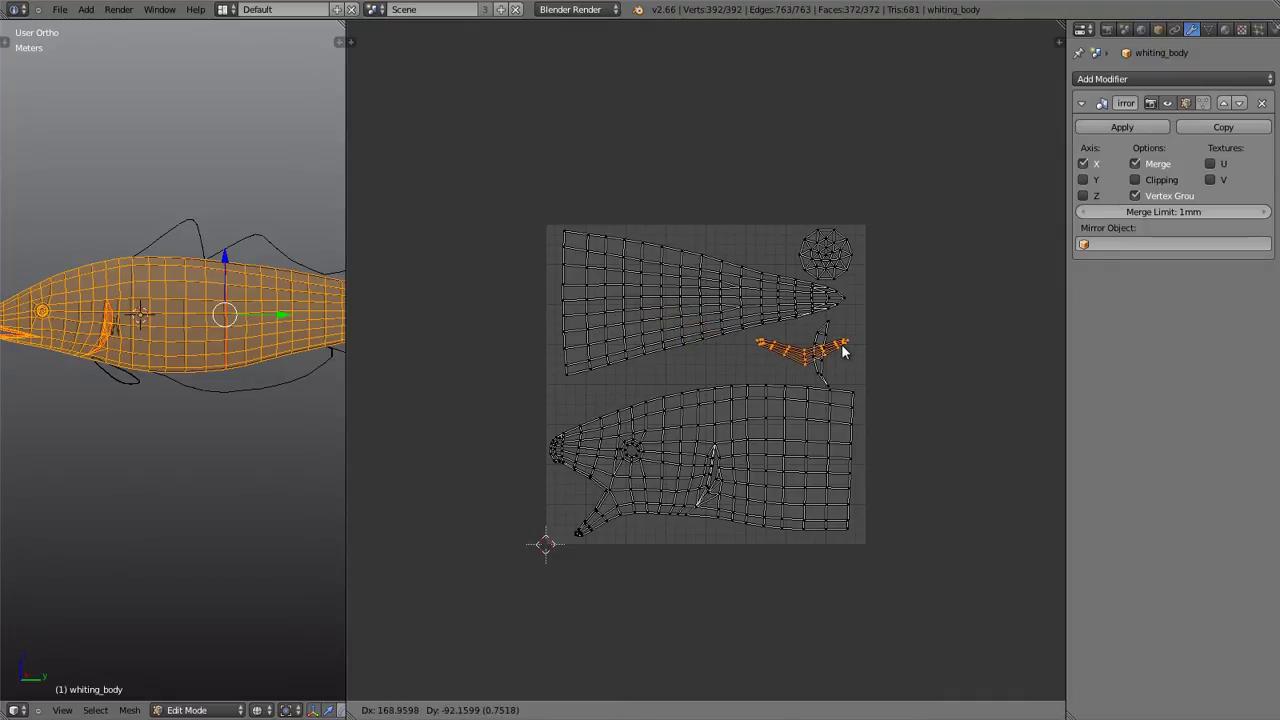
pyautogui.click(831, 349)
pyautogui.press('r')
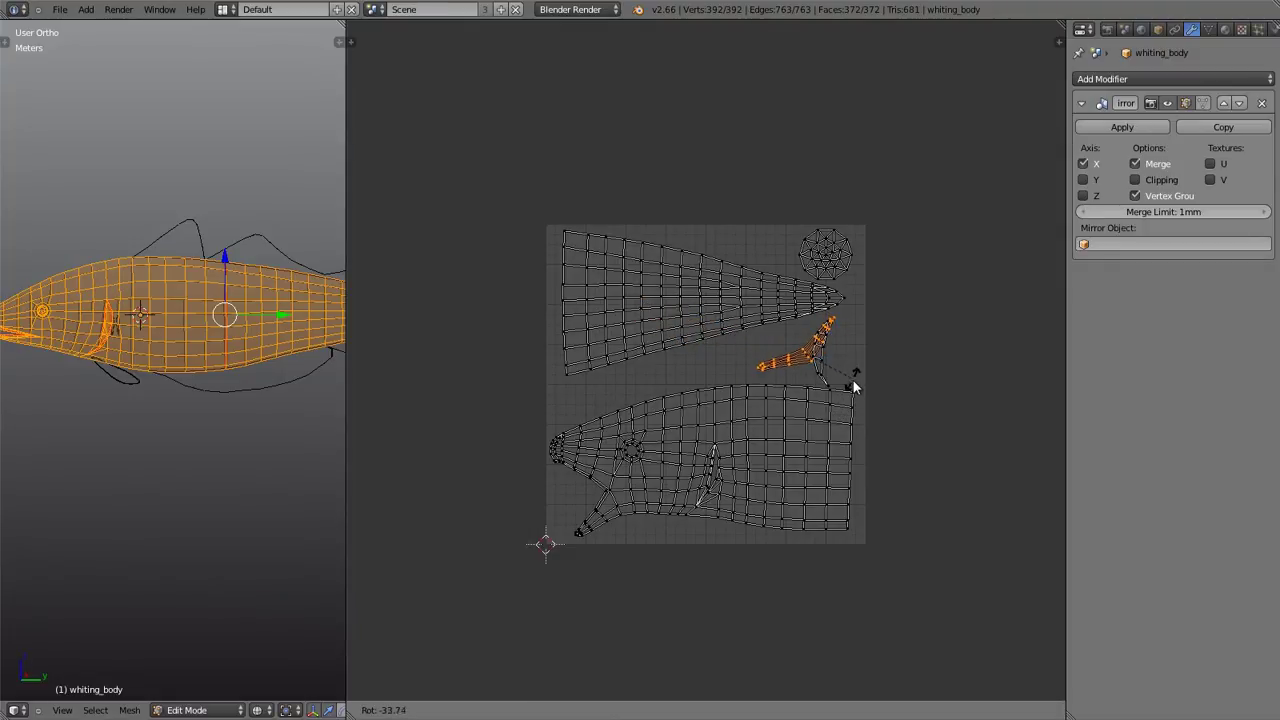
pyautogui.click(835, 385)
pyautogui.press('g')
pyautogui.click(843, 360)
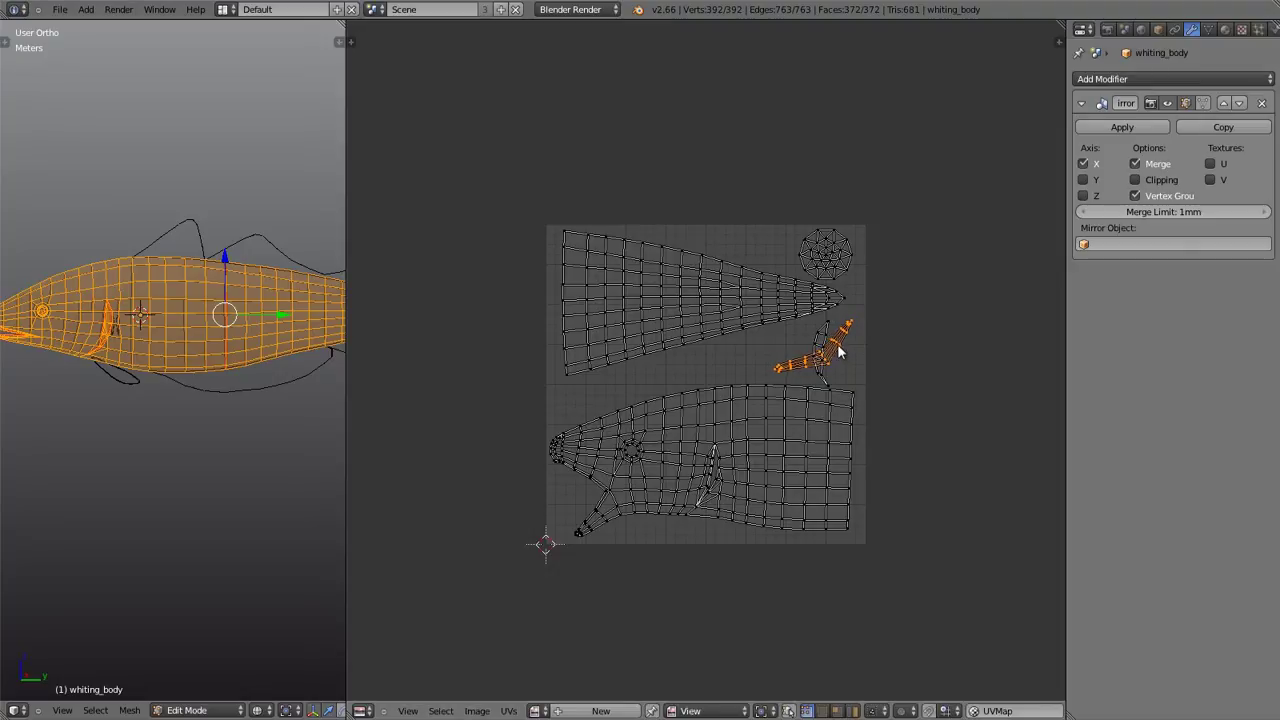
# - Rotate the thin curved gill island to follow the mouth island's slope and place it beside that island, between the tail and body islands
pyautogui.click(818, 337)
pyautogui.press('r')
pyautogui.click(823, 421)
pyautogui.press('g')
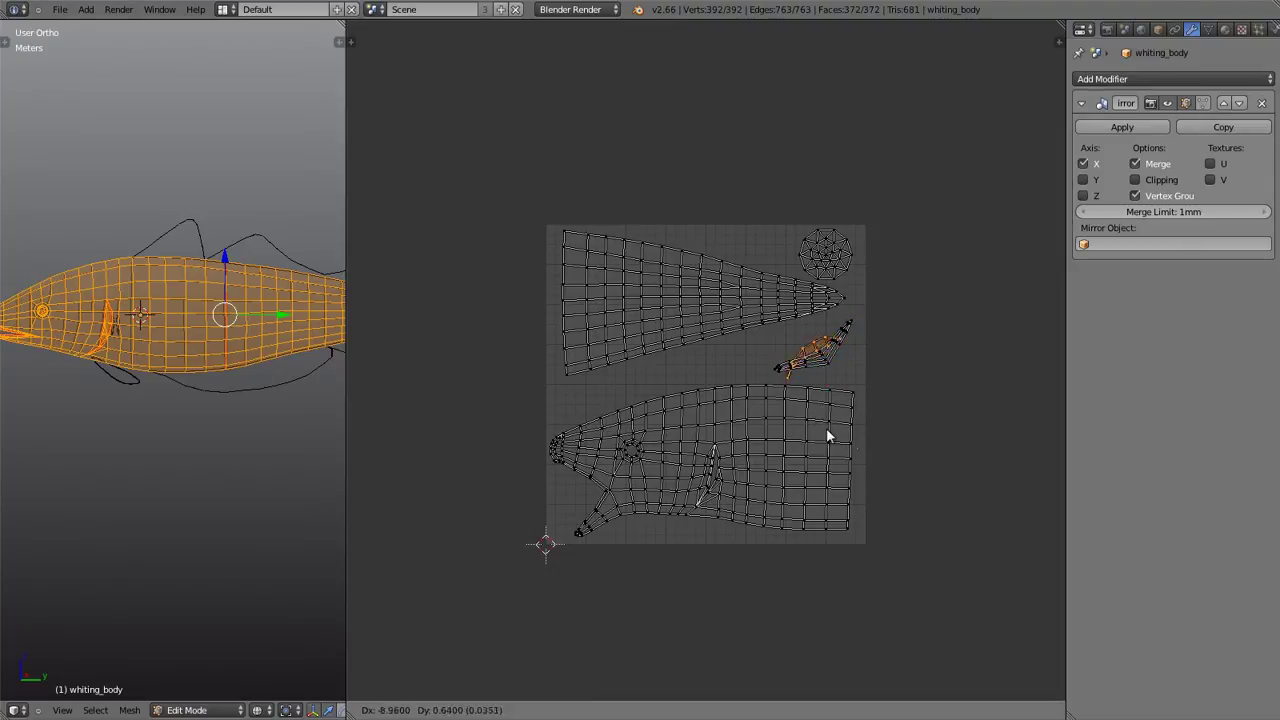
pyautogui.click(819, 430)
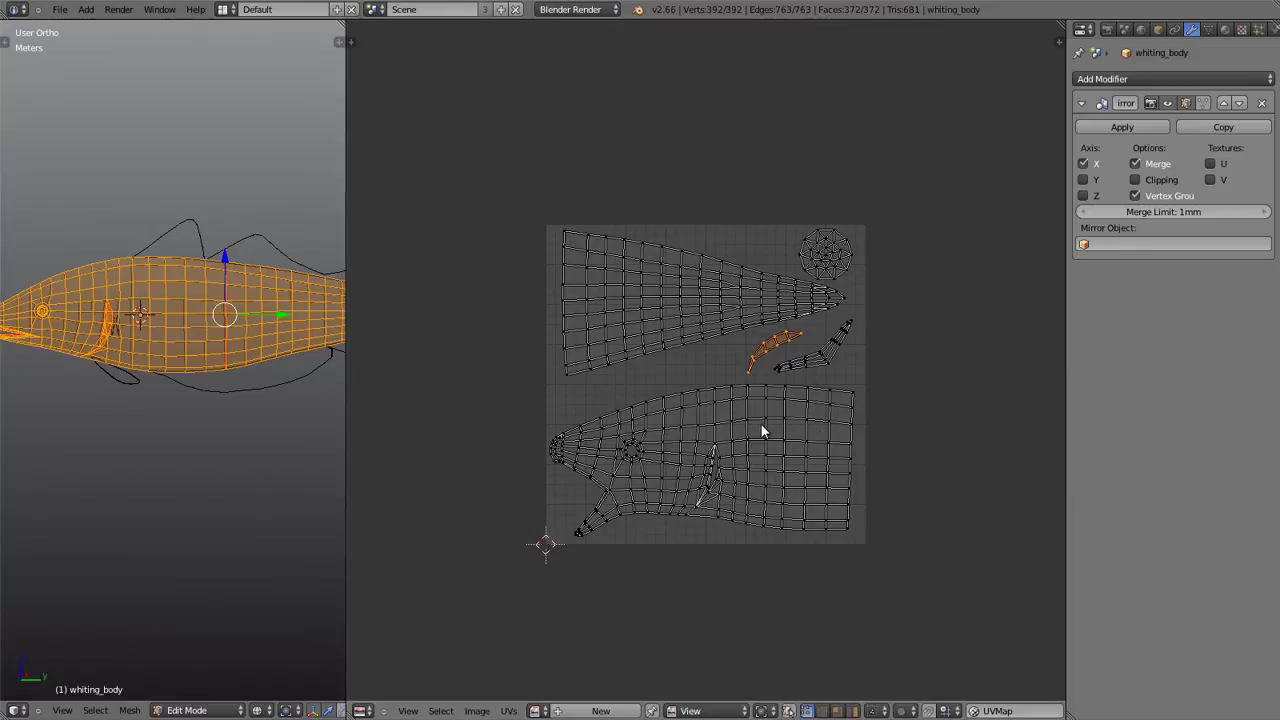
# - Deselect the islands and examine the arranged UV layout, including the border margins, the eye island, the island spacing and the gill opening
pyautogui.press('a')
pyautogui.scroll(3, 560, 241)
pyautogui.scroll(2, 552, 240)
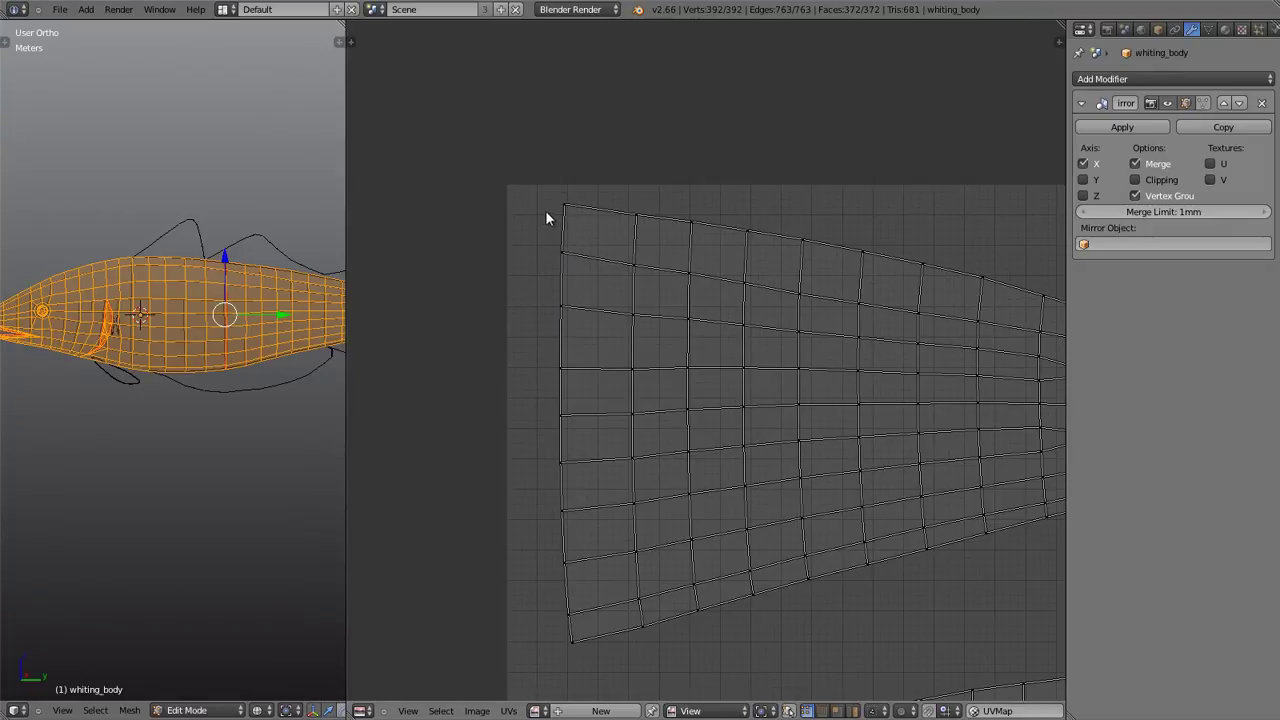
pyautogui.scroll(-4, 681, 360)
pyautogui.scroll(4, 720, 429)
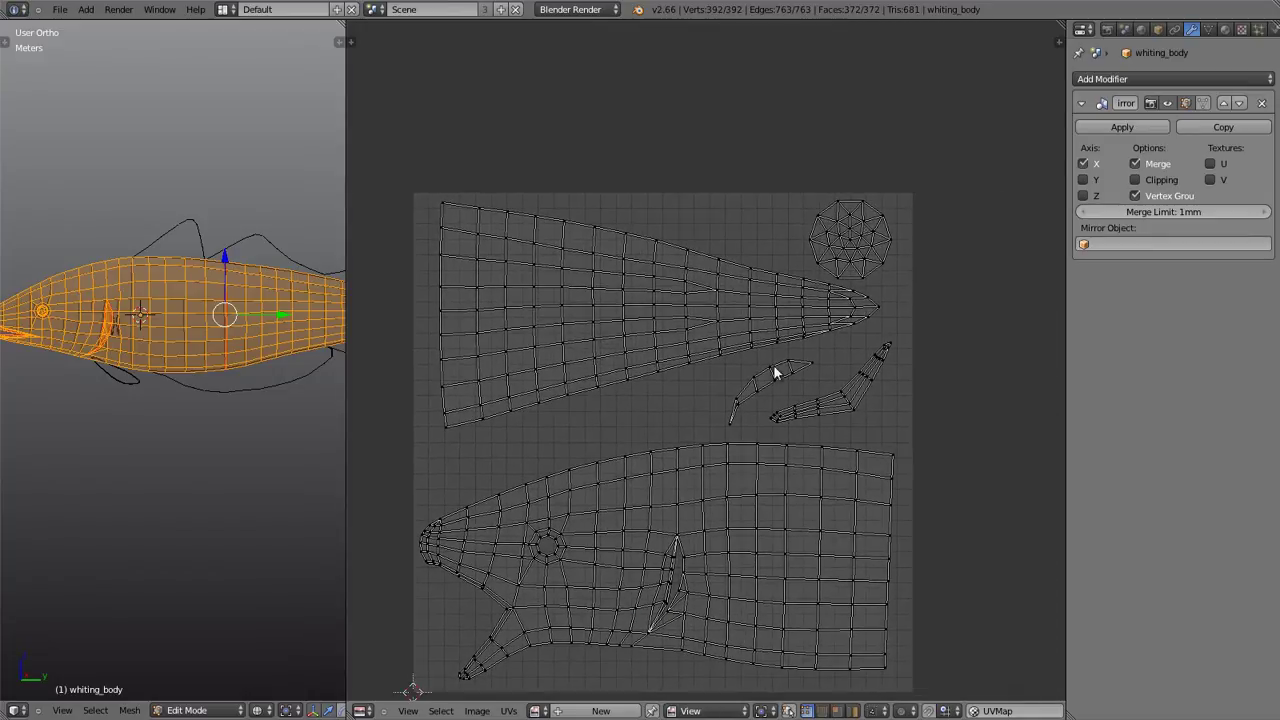
pyautogui.scroll(3, 923, 320)
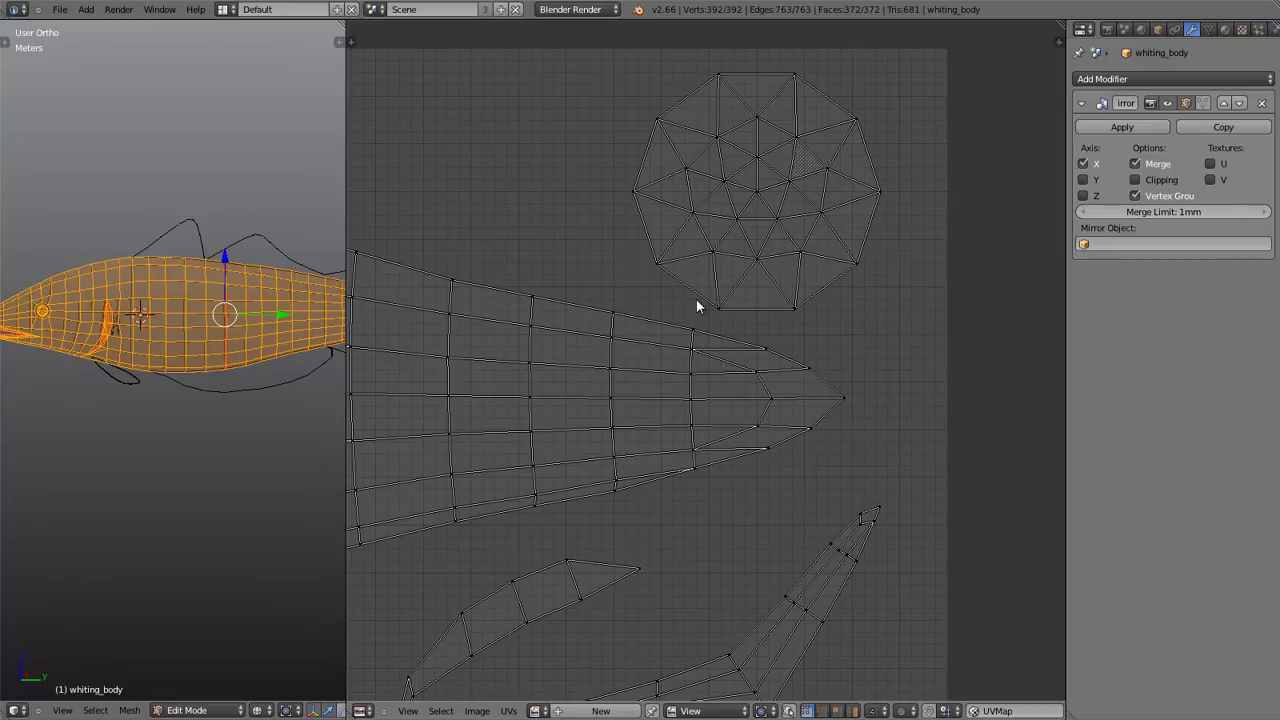
pyautogui.scroll(-5, 700, 306)
pyautogui.scroll(-2, 702, 306)
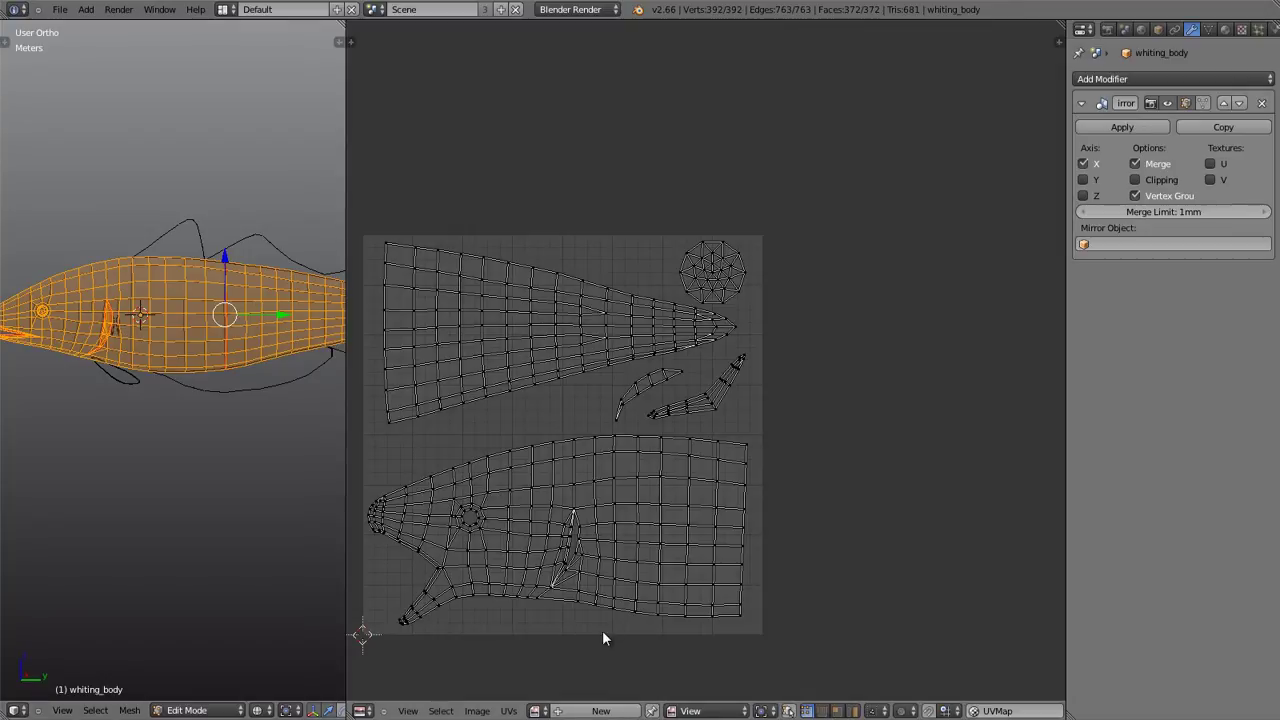
pyautogui.scroll(4, 577, 557)
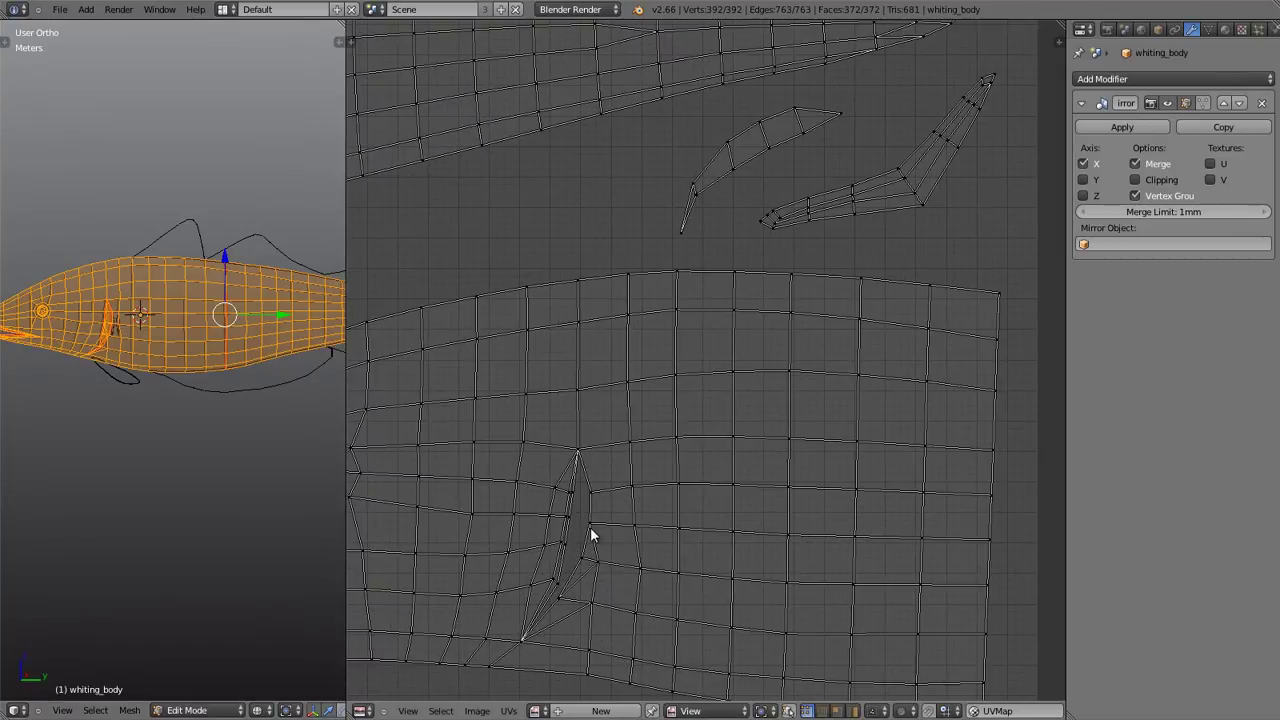
pyautogui.scroll(-5, 600, 515)
pyautogui.moveTo(616, 494); pyautogui.dragTo(722, 454, button='middle')
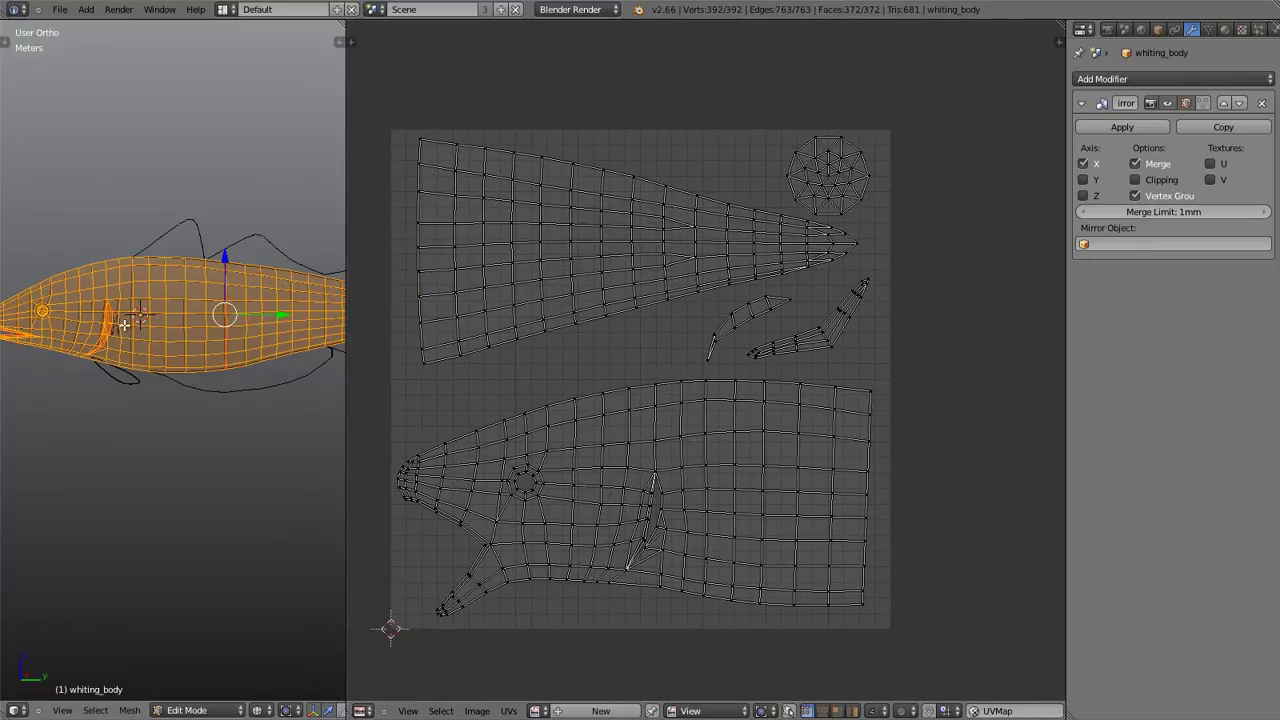
# - Deselect the body mesh, return to Object Mode, and show the fish in solid shading with no object selected
pyautogui.press('a')
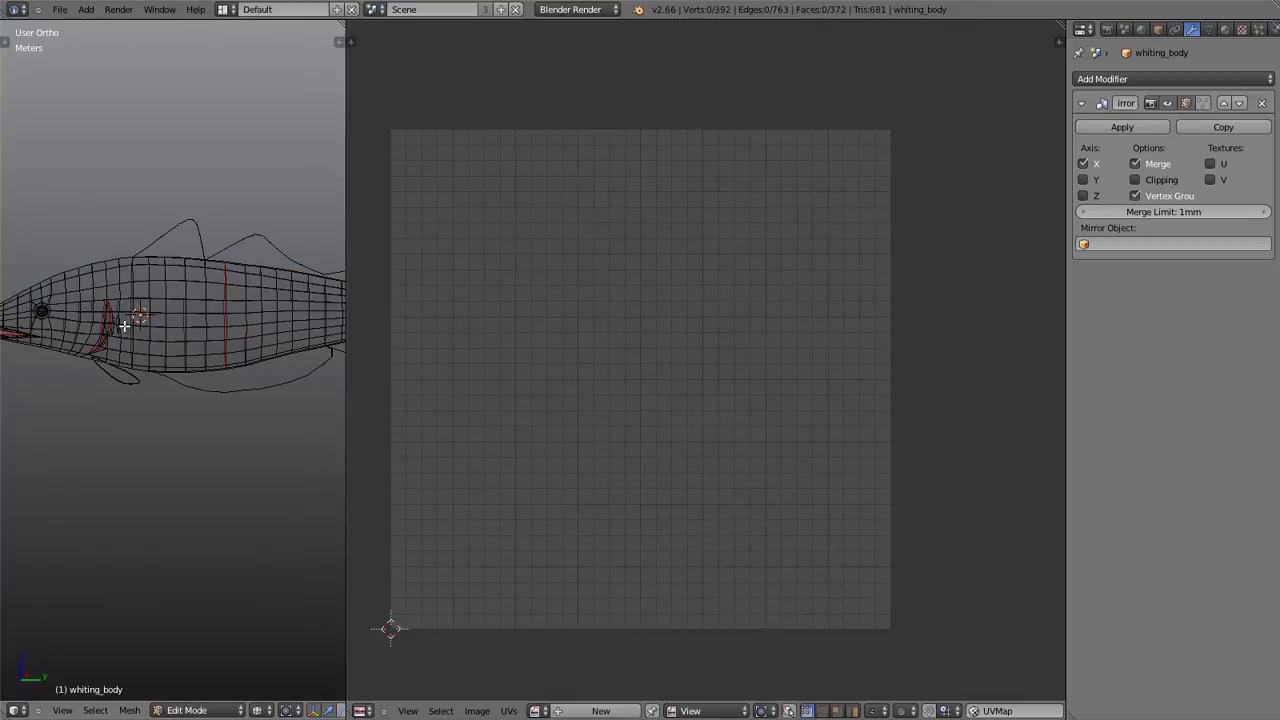
pyautogui.press('Tab')
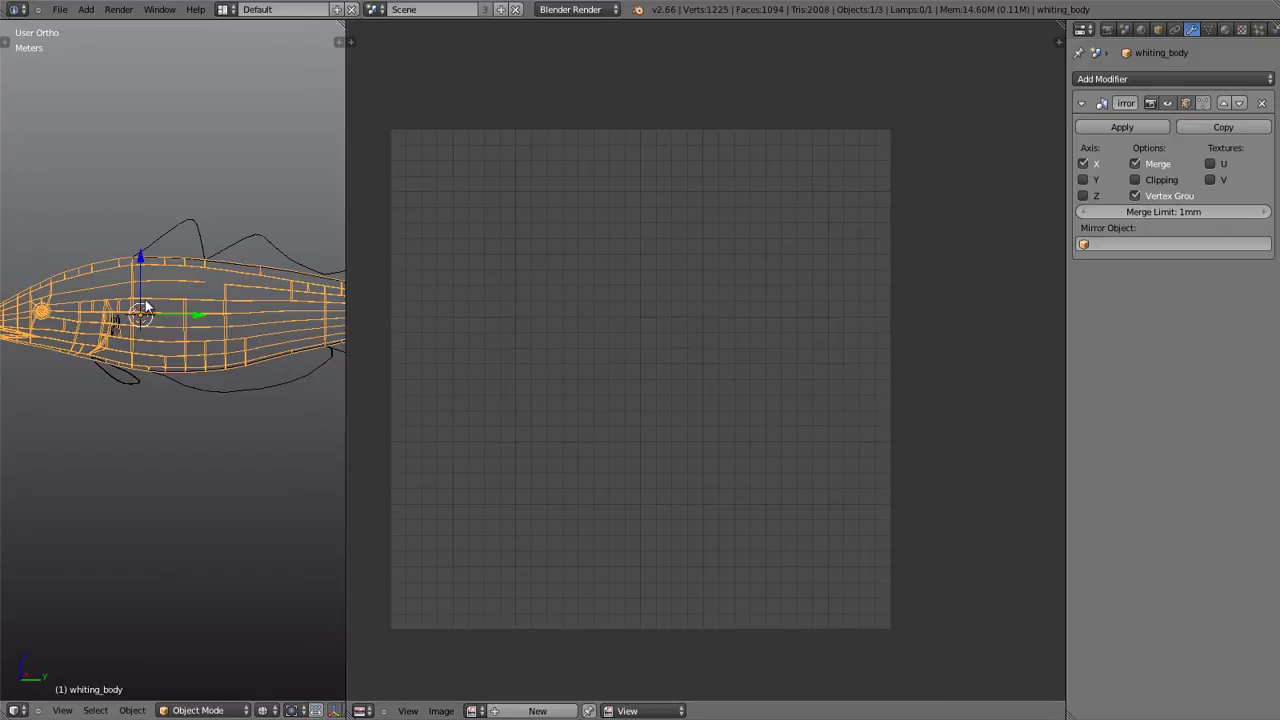
pyautogui.press('z')
pyautogui.press('a')
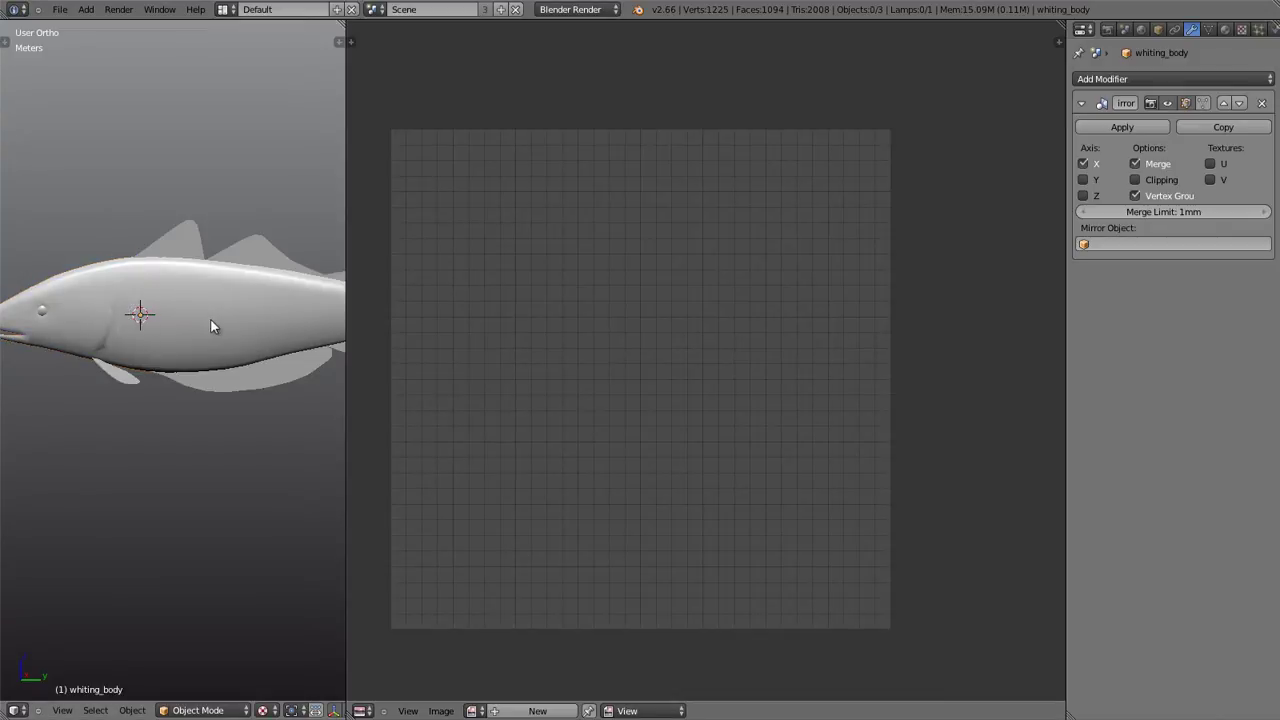
# - Set the viewport shading to Texture and enter Edit Mode on the fish body with its whole mesh selected
pyautogui.moveTo(210, 318); pyautogui.dragTo(242, 332, button='middle')
pyautogui.scroll(3, 250, 369)
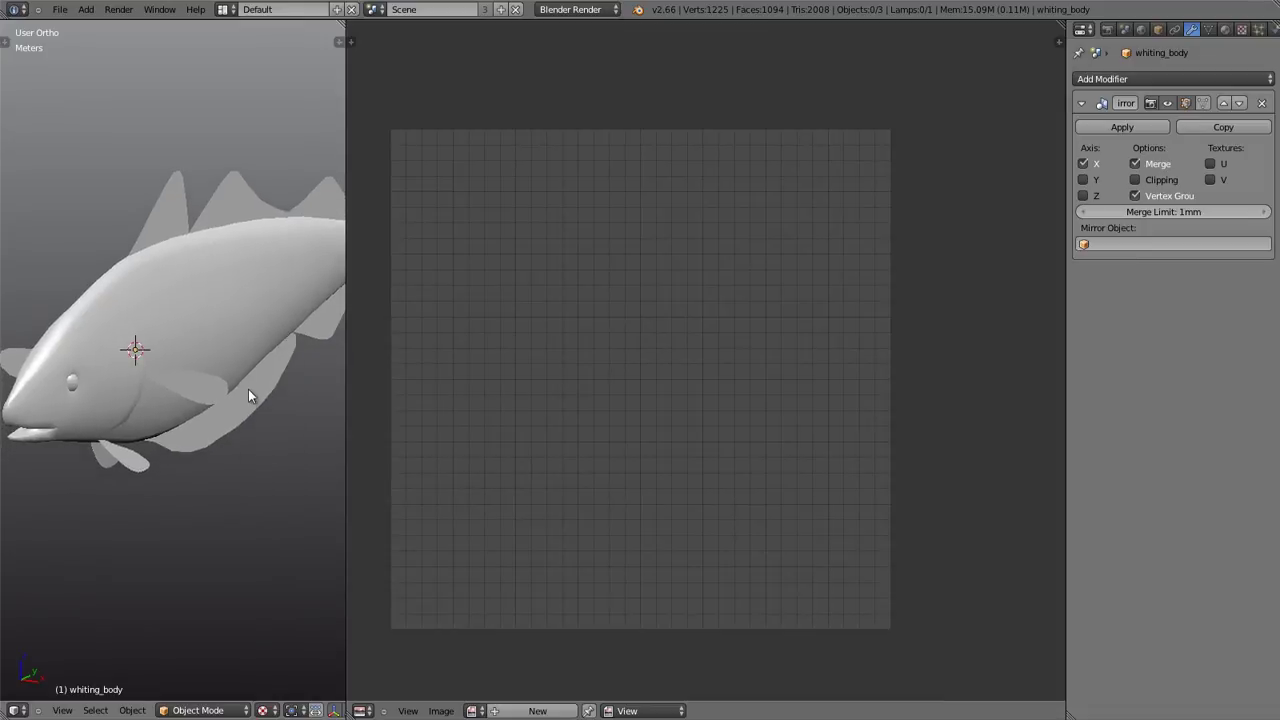
pyautogui.click(266, 710)
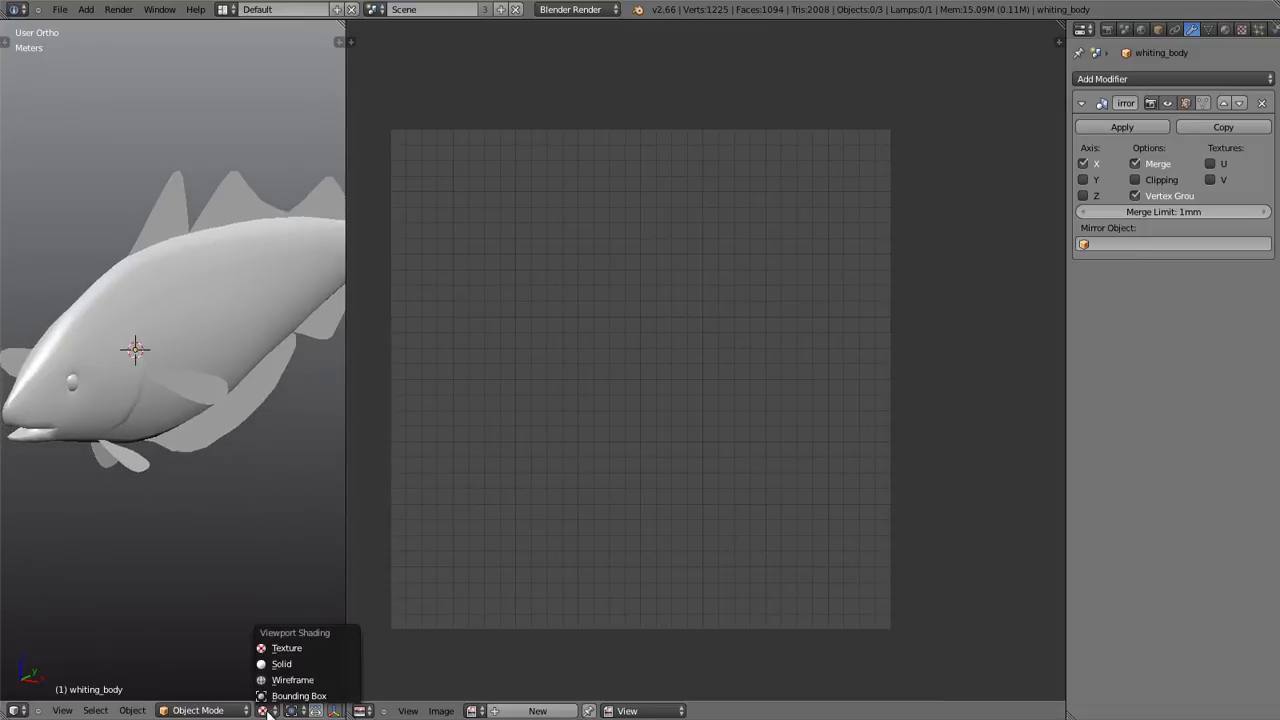
pyautogui.click(290, 647)
pyautogui.rightClick(175, 318)
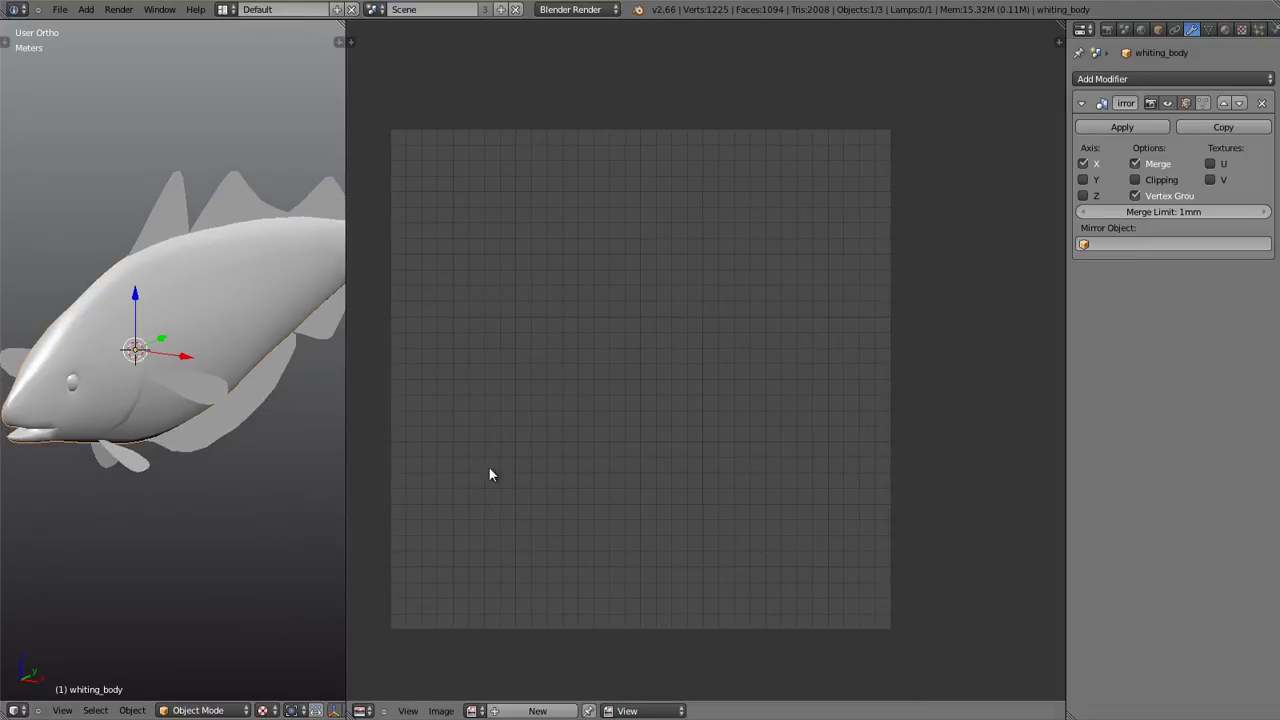
pyautogui.press('Tab')
pyautogui.press('a')
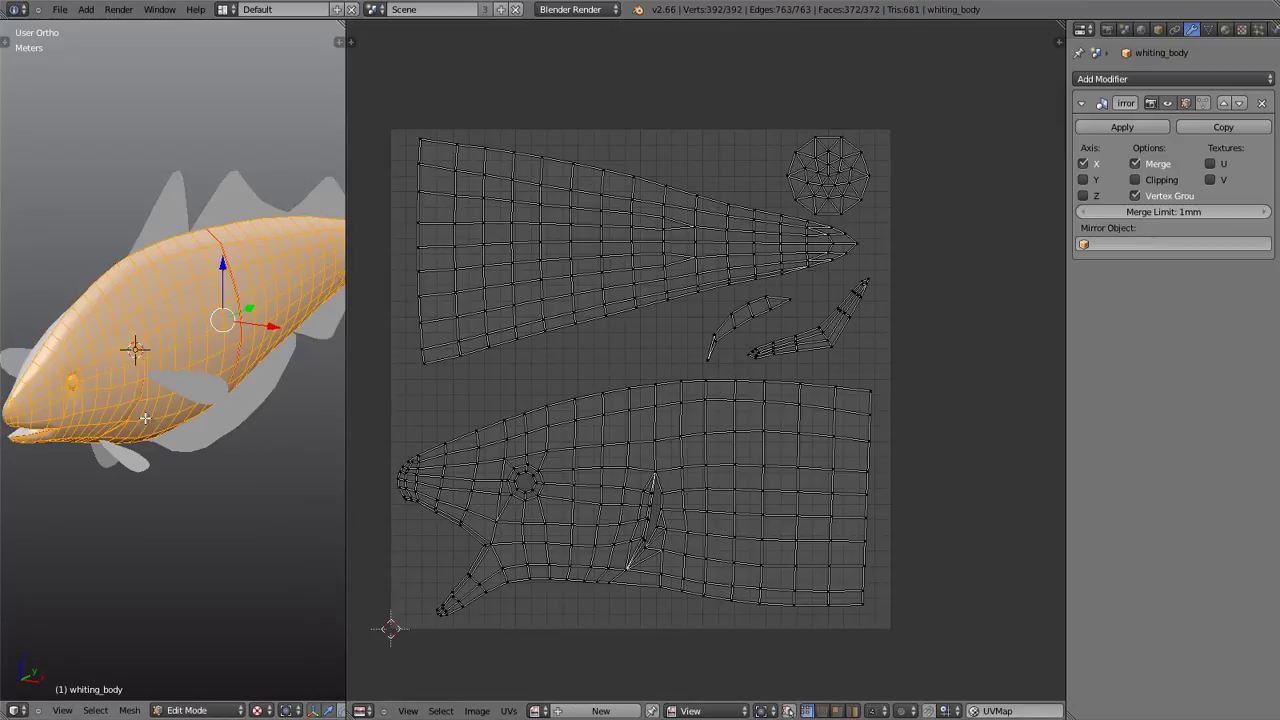
# - Create a new 1024 by 1024 image with the UV Grid generated type behind the body's UV layout
pyautogui.click(597, 711)
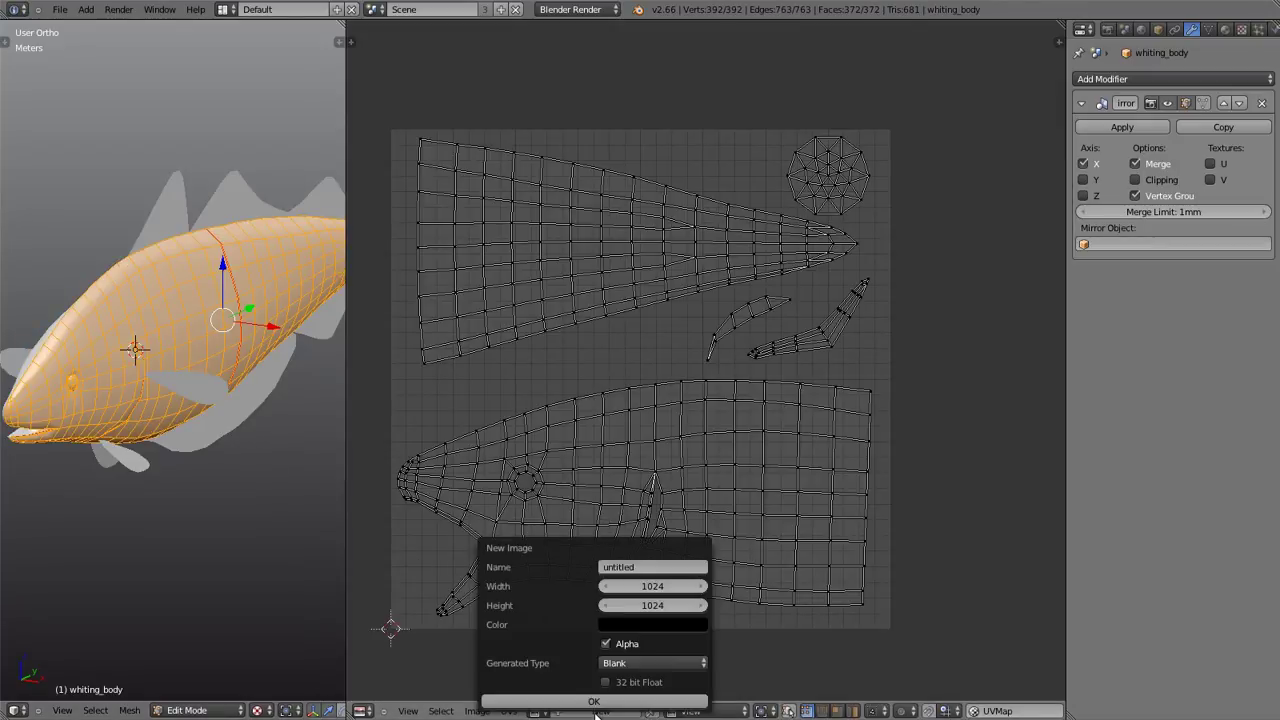
pyautogui.click(628, 664)
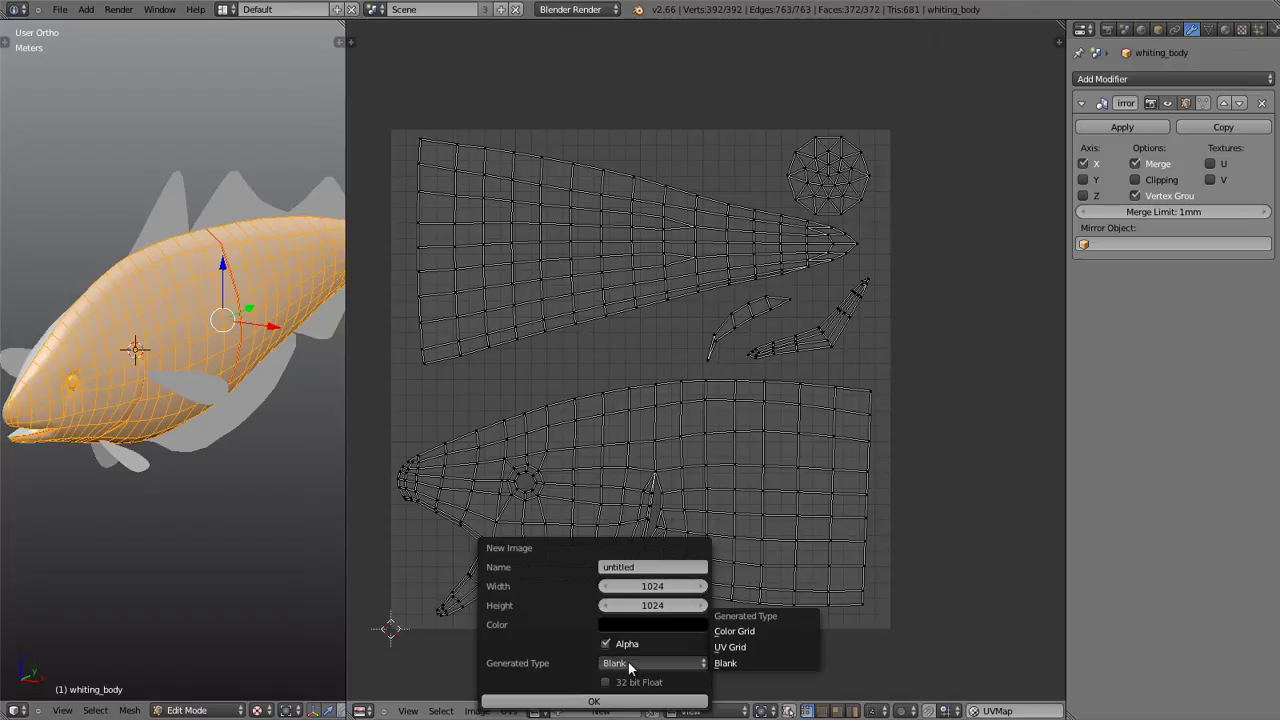
pyautogui.click(726, 648)
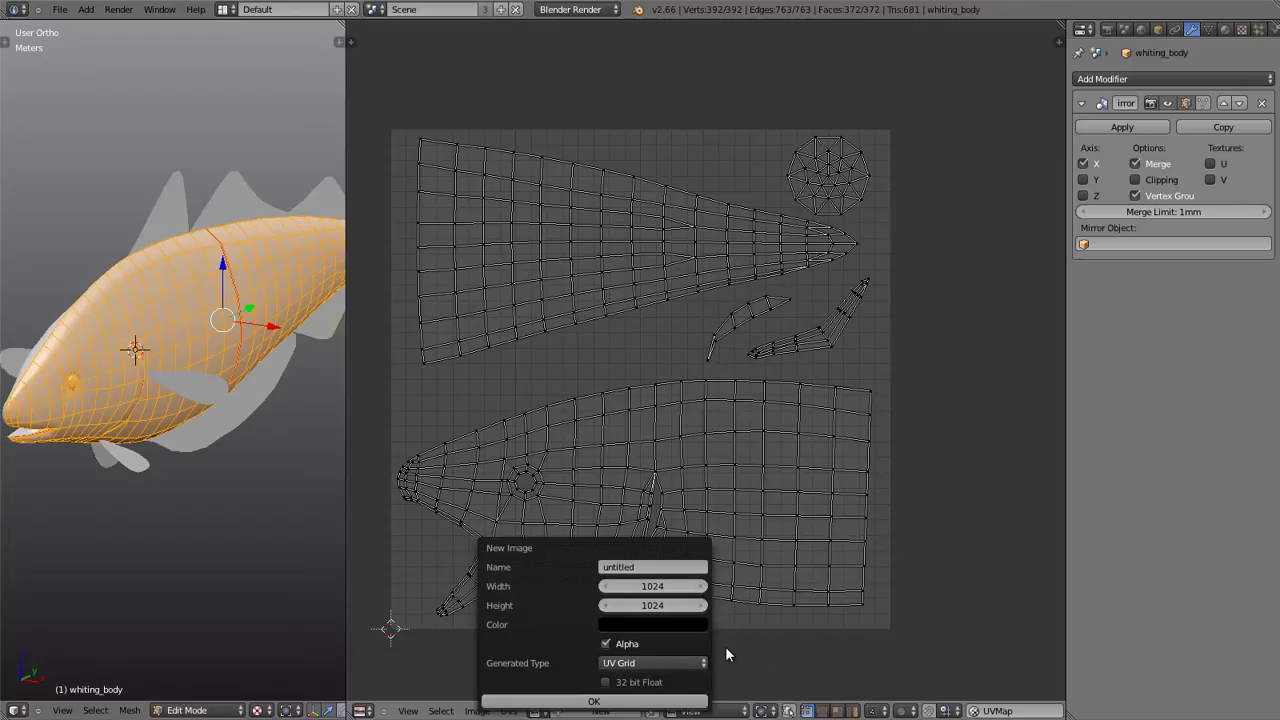
pyautogui.click(603, 702)
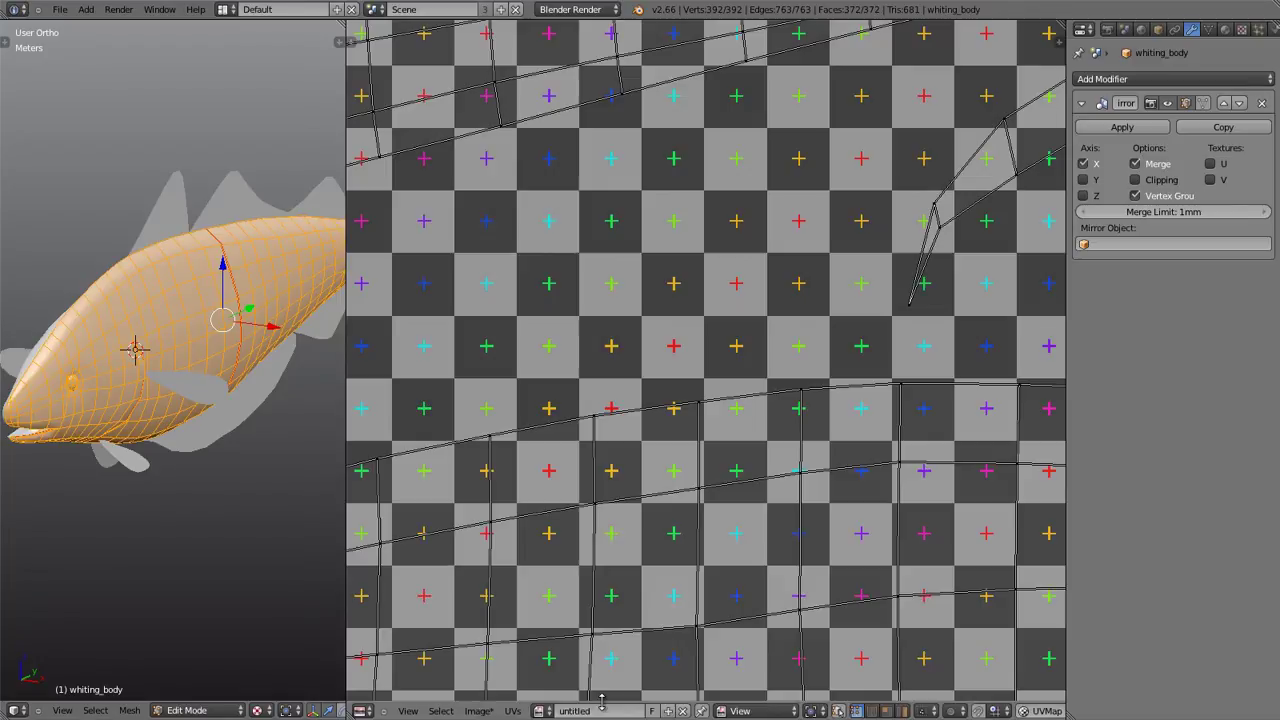
pyautogui.scroll(-6, 623, 510)
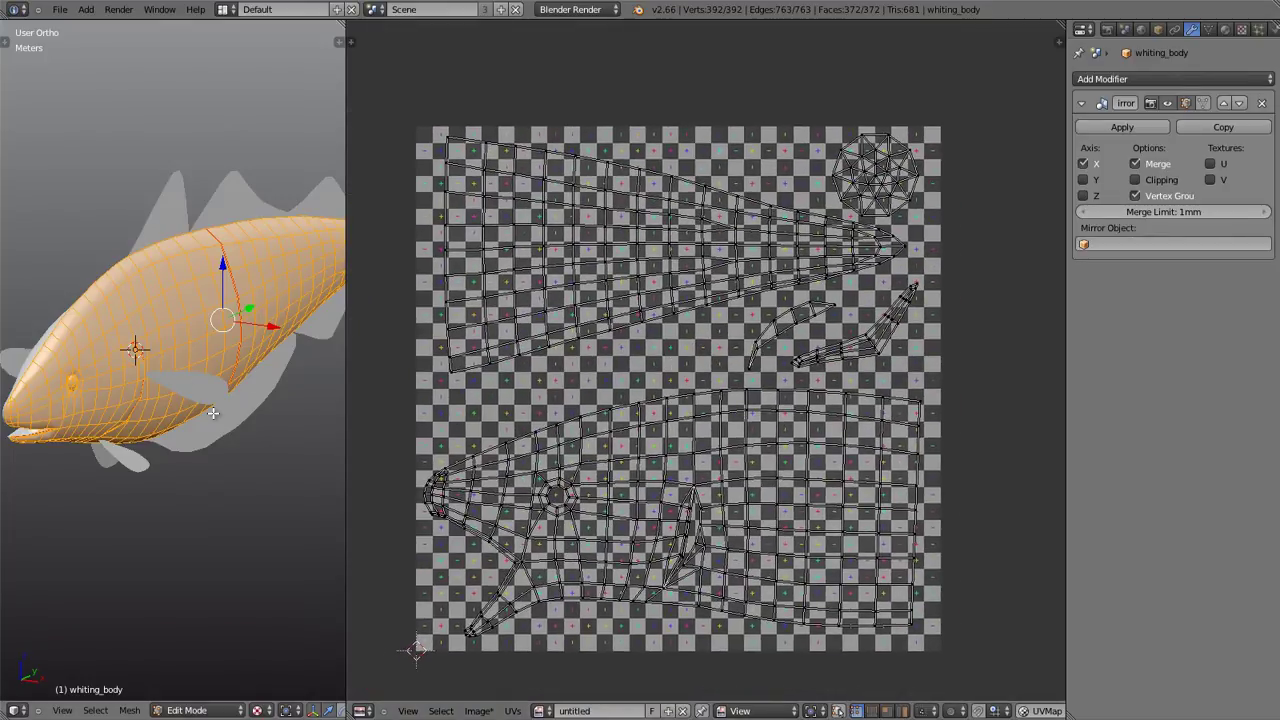
# - Return to Object Mode and give the fish body a new material with a new texture
pyautogui.press('Tab')
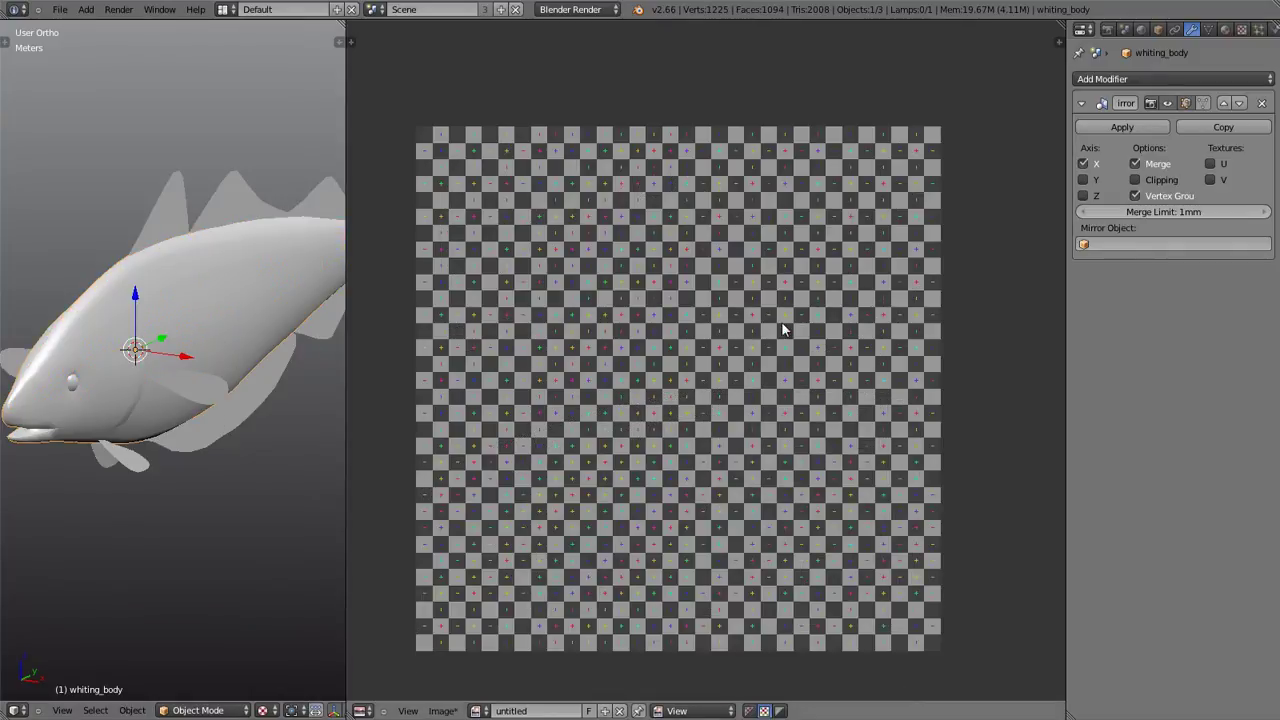
pyautogui.click(1225, 29)
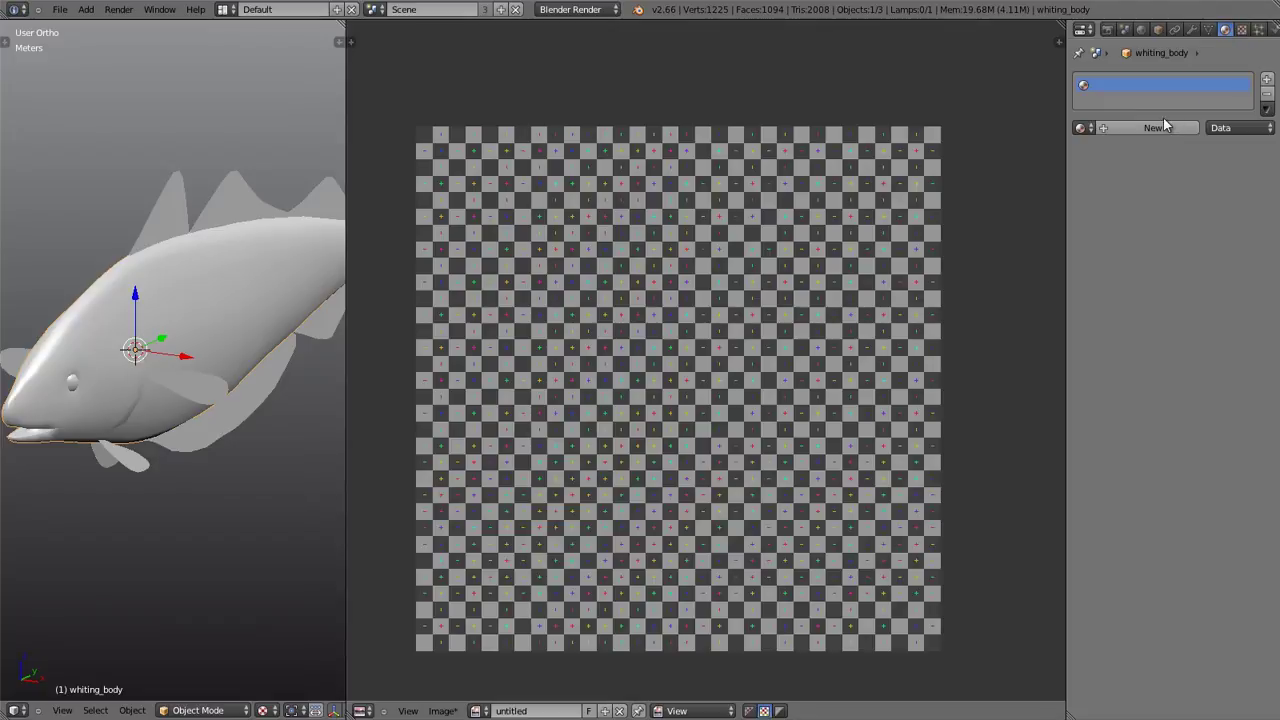
pyautogui.click(1165, 127)
pyautogui.click(1242, 30)
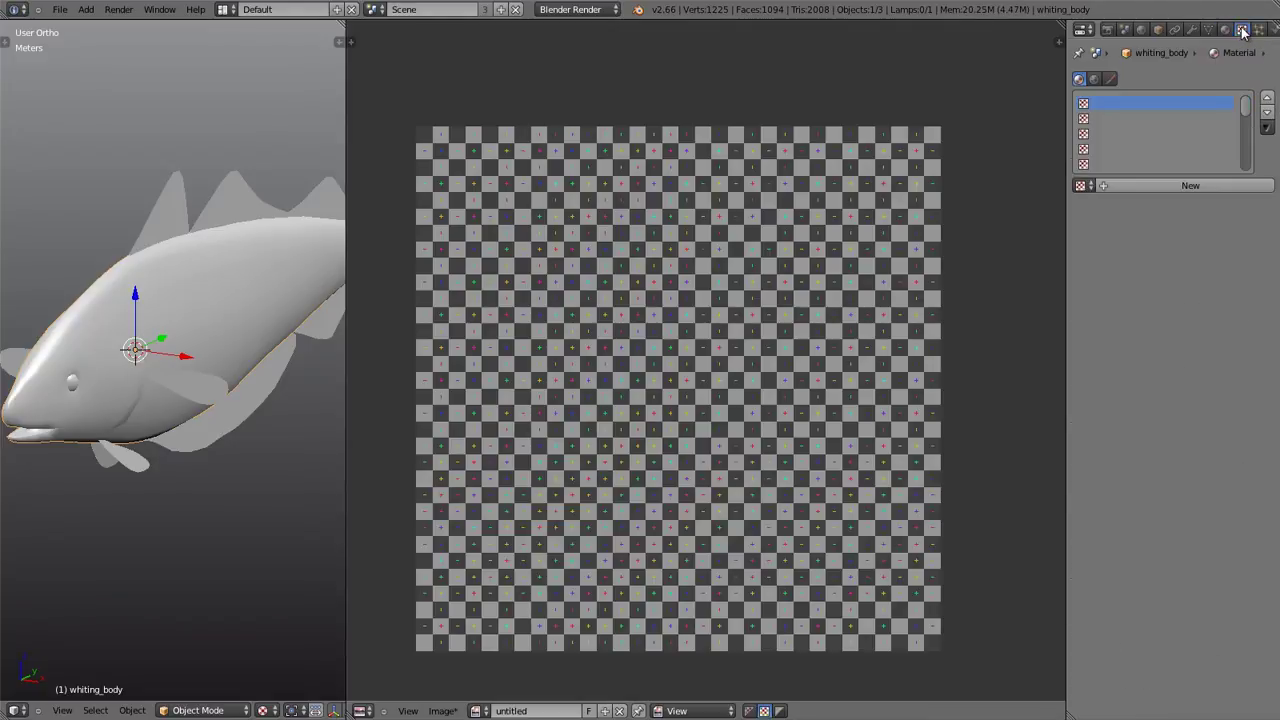
pyautogui.click(1112, 184)
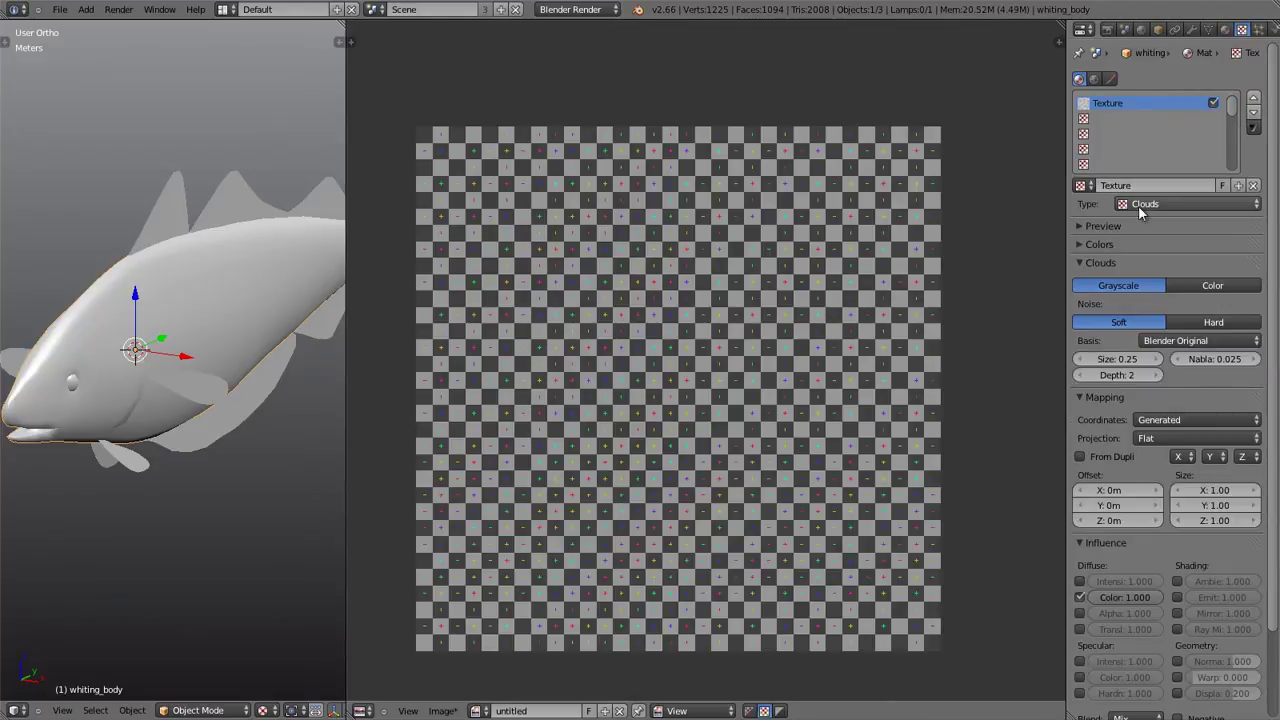
# - Make the texture an Image or Movie type that uses the untitled grid image, mapped with UV coordinates
pyautogui.click(1145, 204)
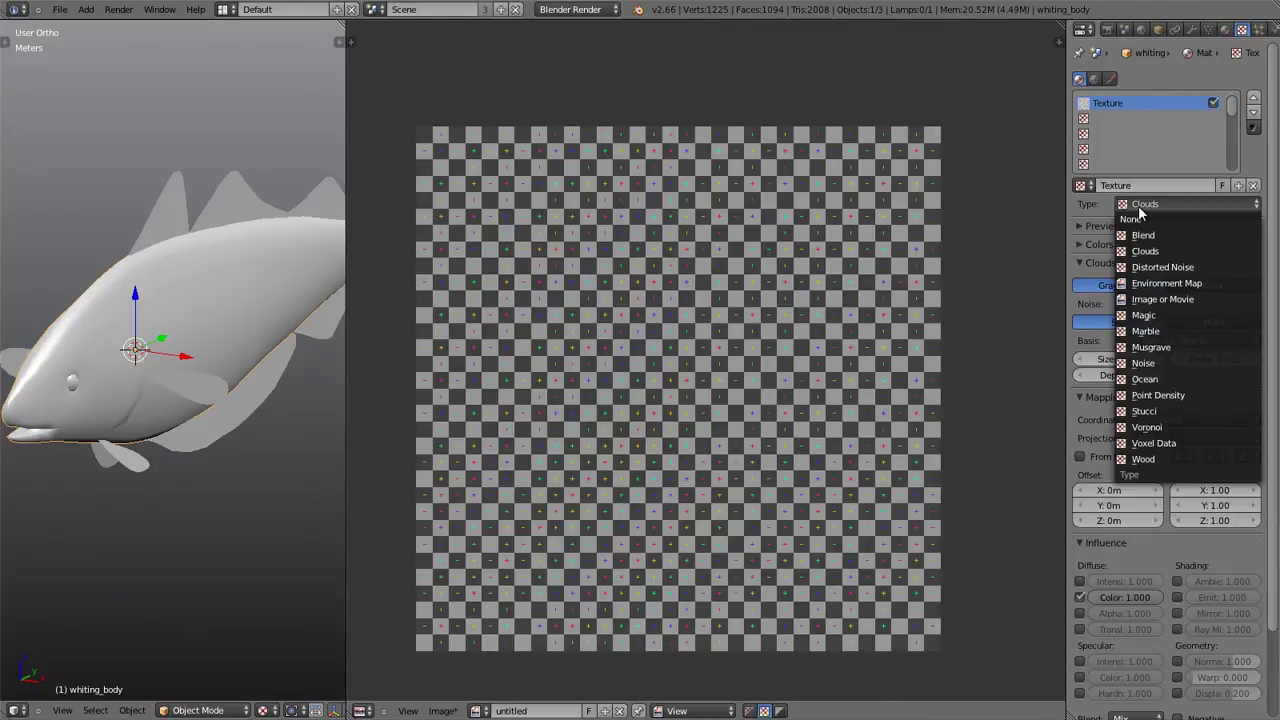
pyautogui.click(1161, 300)
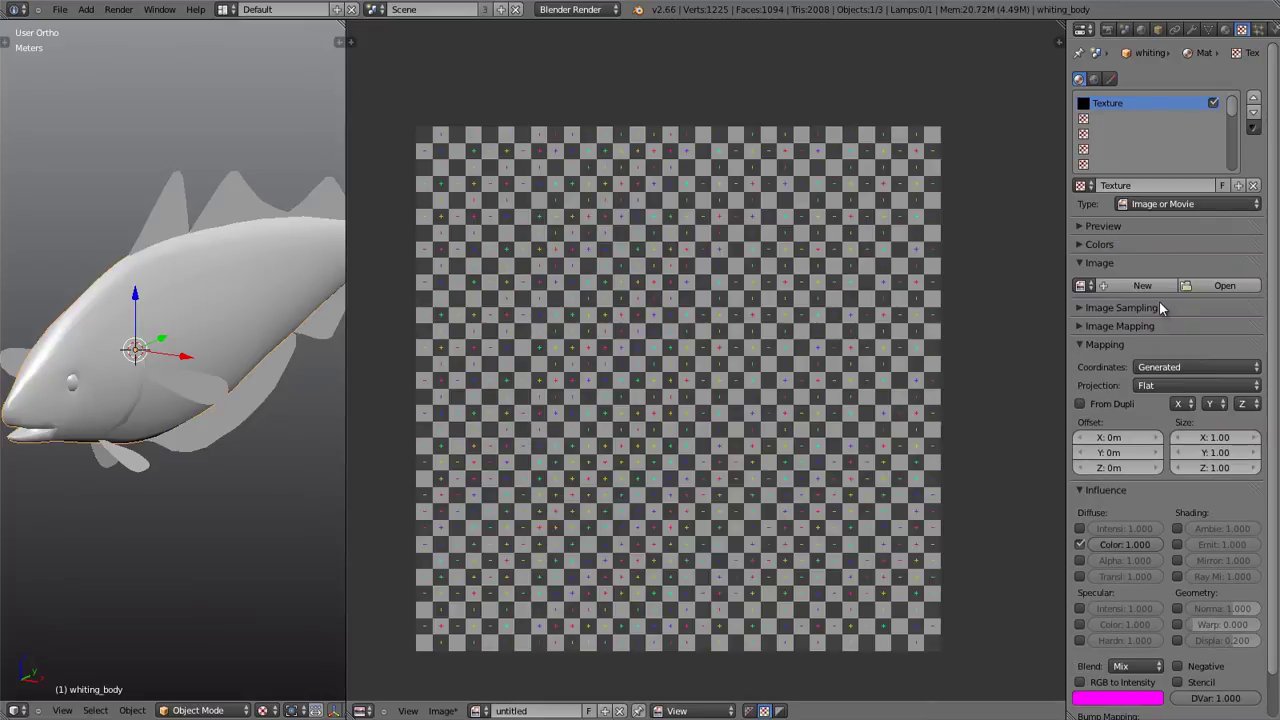
pyautogui.click(1082, 287)
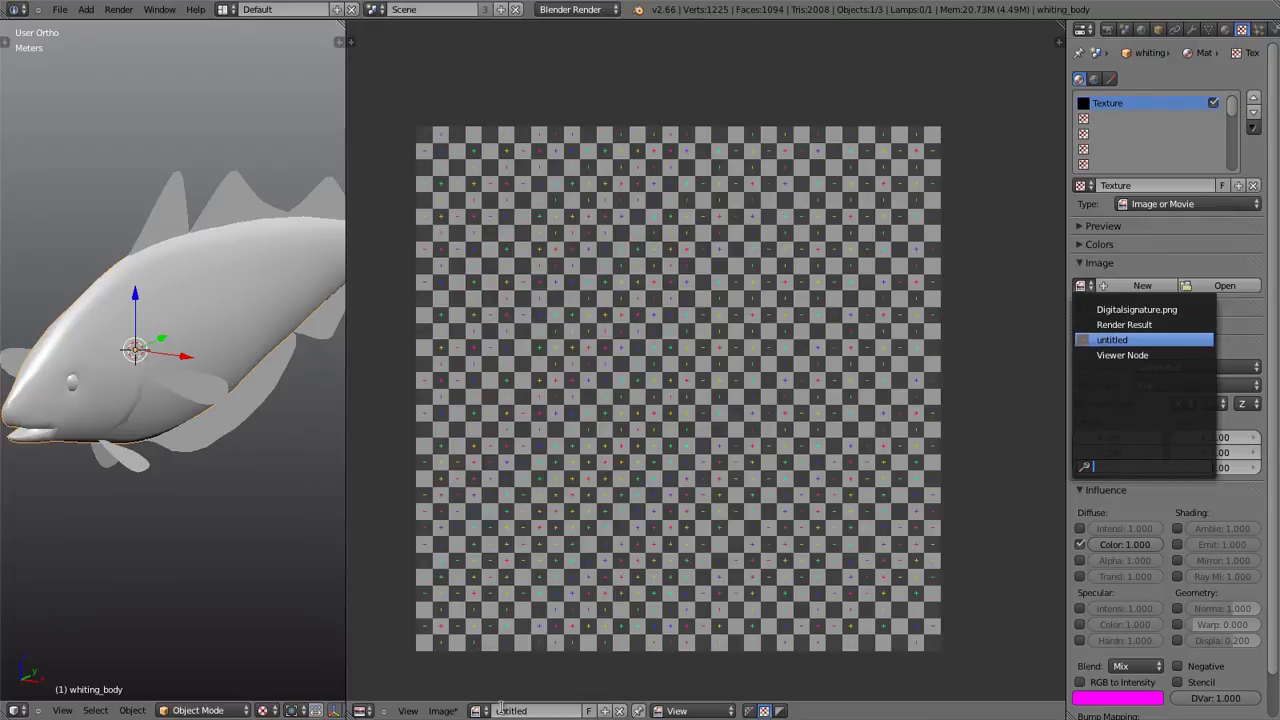
pyautogui.click(1114, 340)
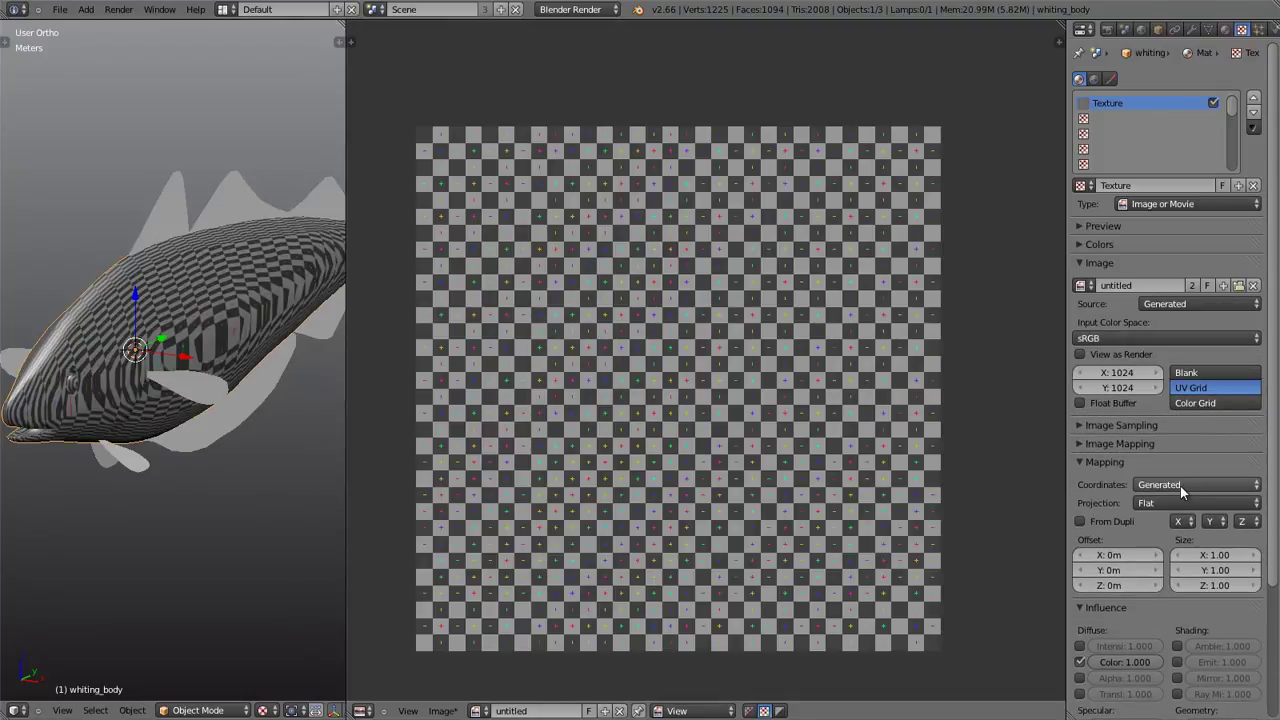
pyautogui.click(1180, 486)
pyautogui.click(1168, 424)
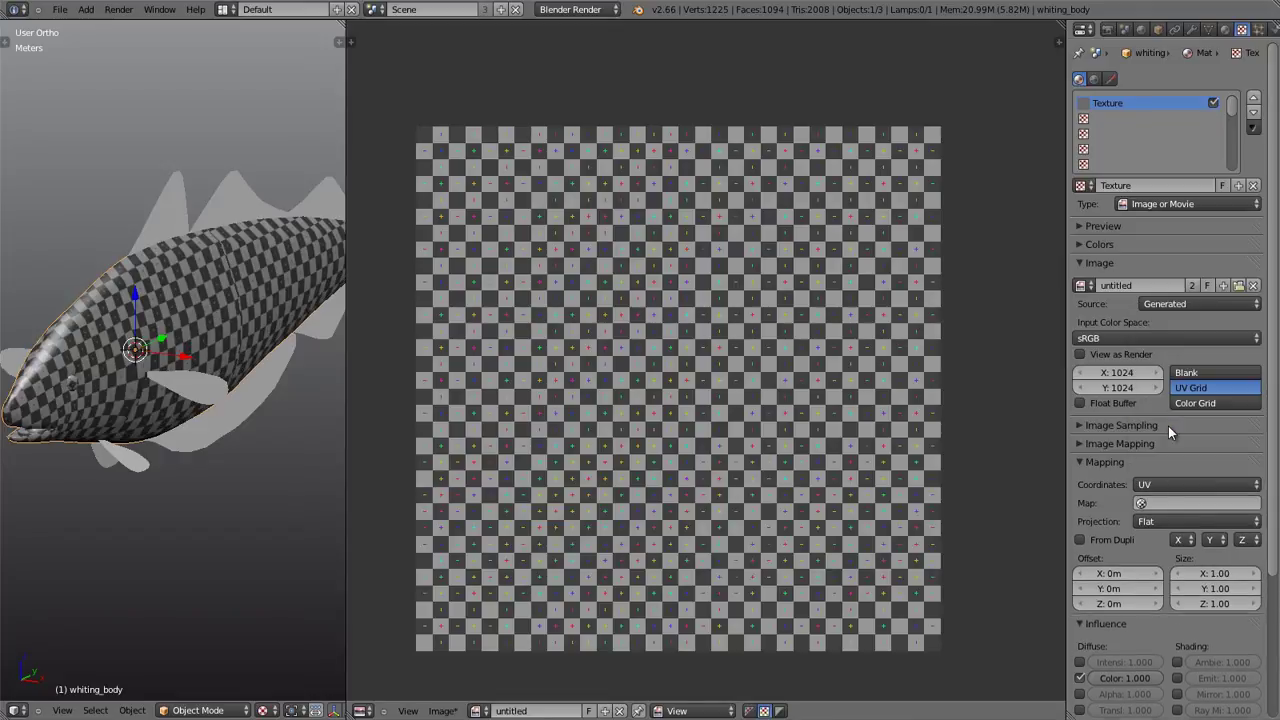
# - Deselect the fish and examine the checker pattern on its body for stretching, especially around the head and gill
pyautogui.moveTo(330, 338); pyautogui.dragTo(236, 358, button='middle')
pyautogui.scroll(-4, 163, 335)
pyautogui.press('a')
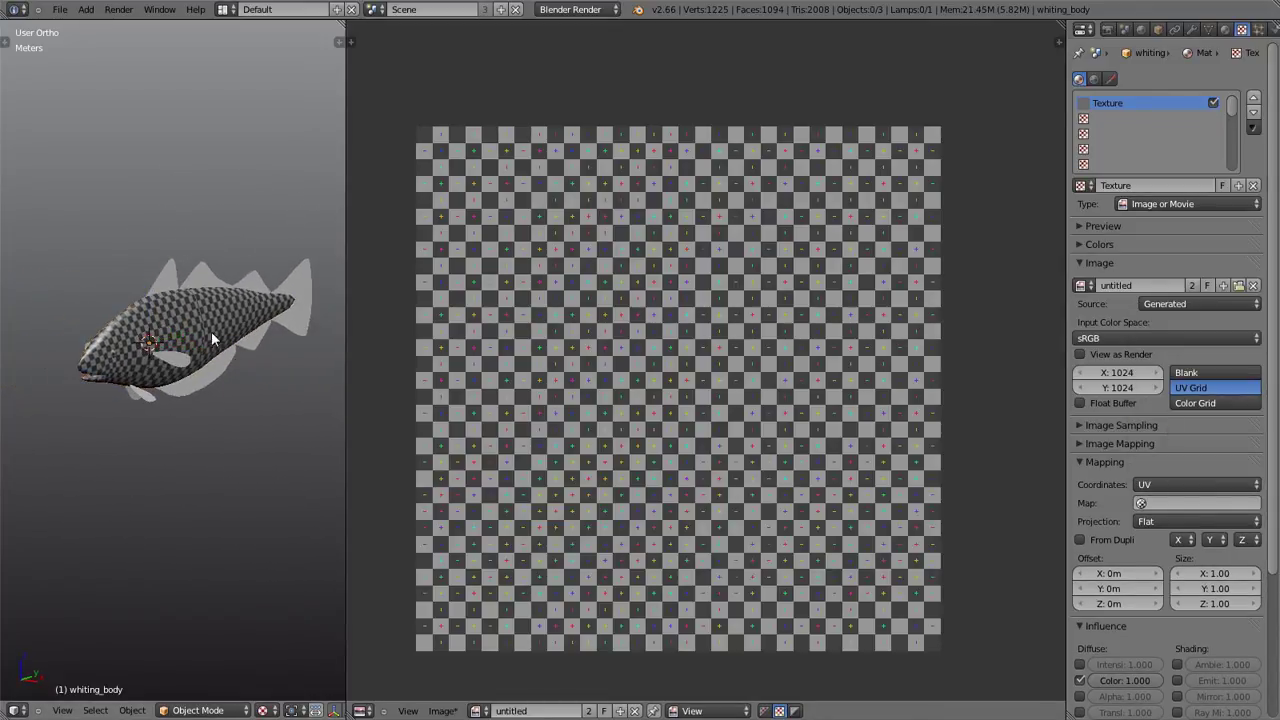
pyautogui.scroll(3, 207, 329)
pyautogui.scroll(2, 133, 352)
pyautogui.scroll(3, 61, 349)
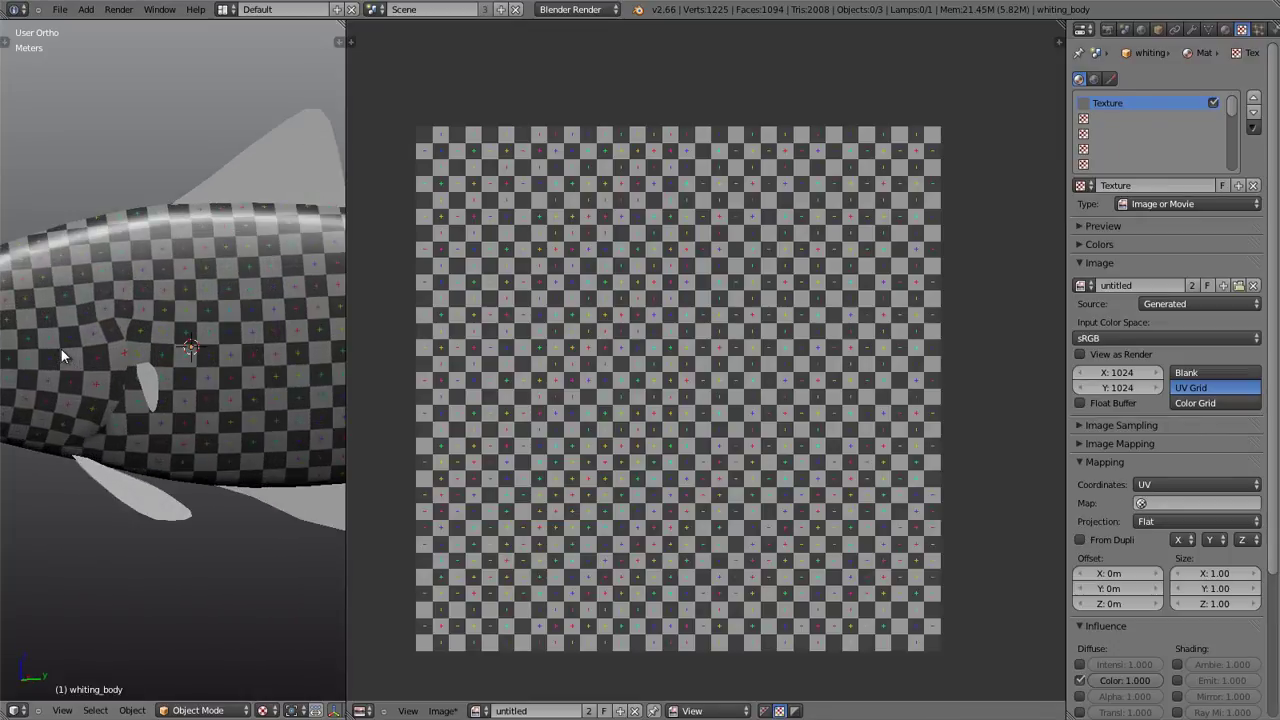
pyautogui.scroll(2, 61, 349)
pyautogui.moveTo(207, 327); pyautogui.dragTo(191, 290, button='middle')
pyautogui.scroll(2, 191, 290)
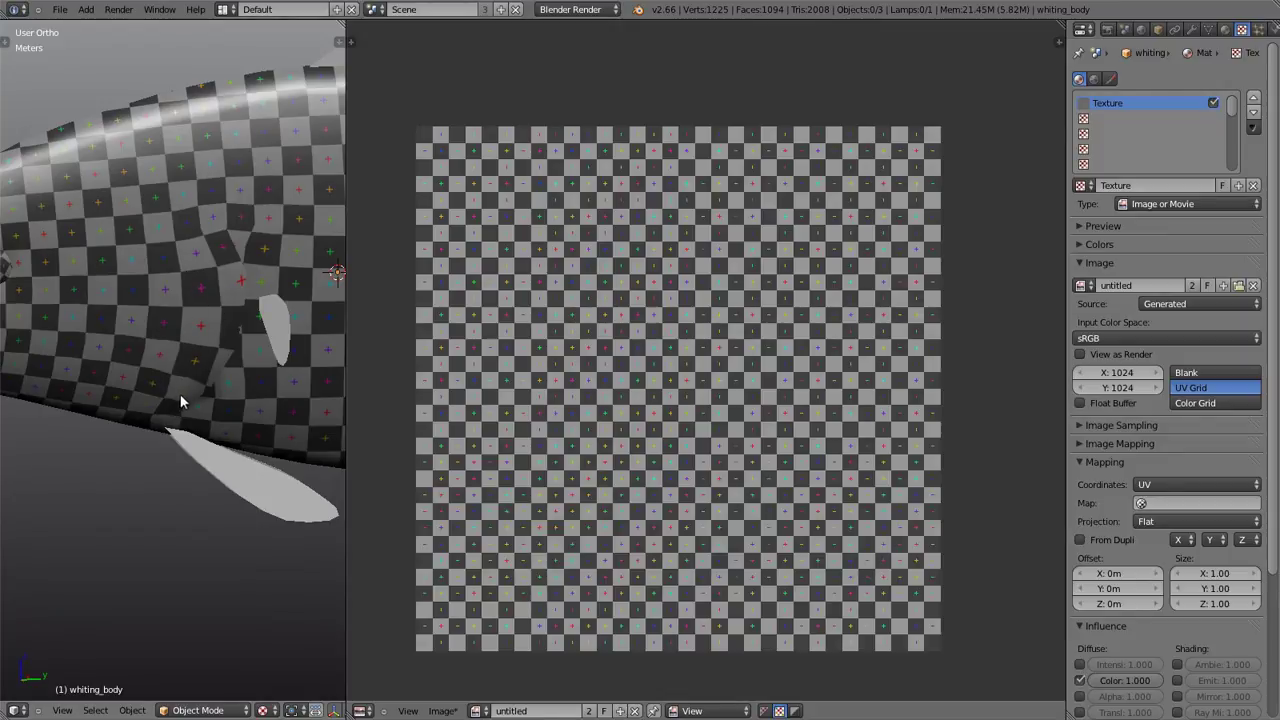
pyautogui.scroll(-2, 181, 336)
# - In Edit Mode, move the UV vertices of the gill opening's front edge toward its rear edge to narrow the gap
pyautogui.press('Tab')
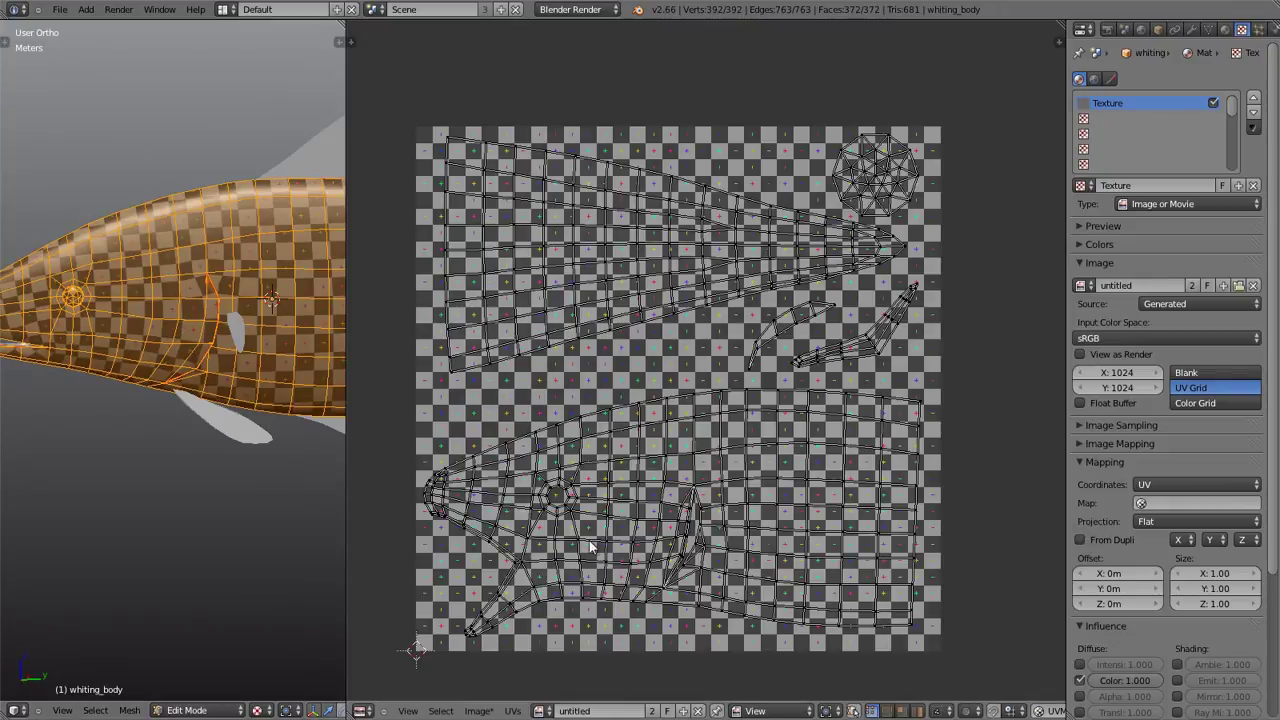
pyautogui.scroll(4, 705, 594)
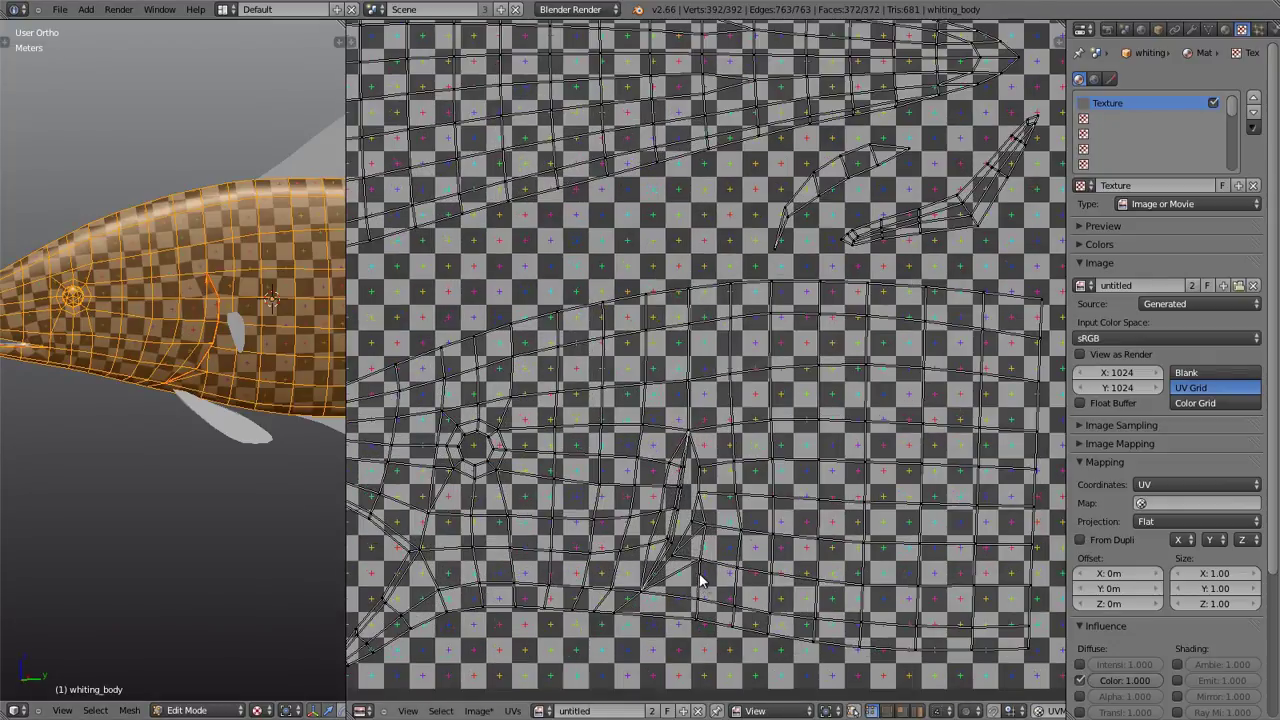
pyautogui.scroll(1, 675, 510)
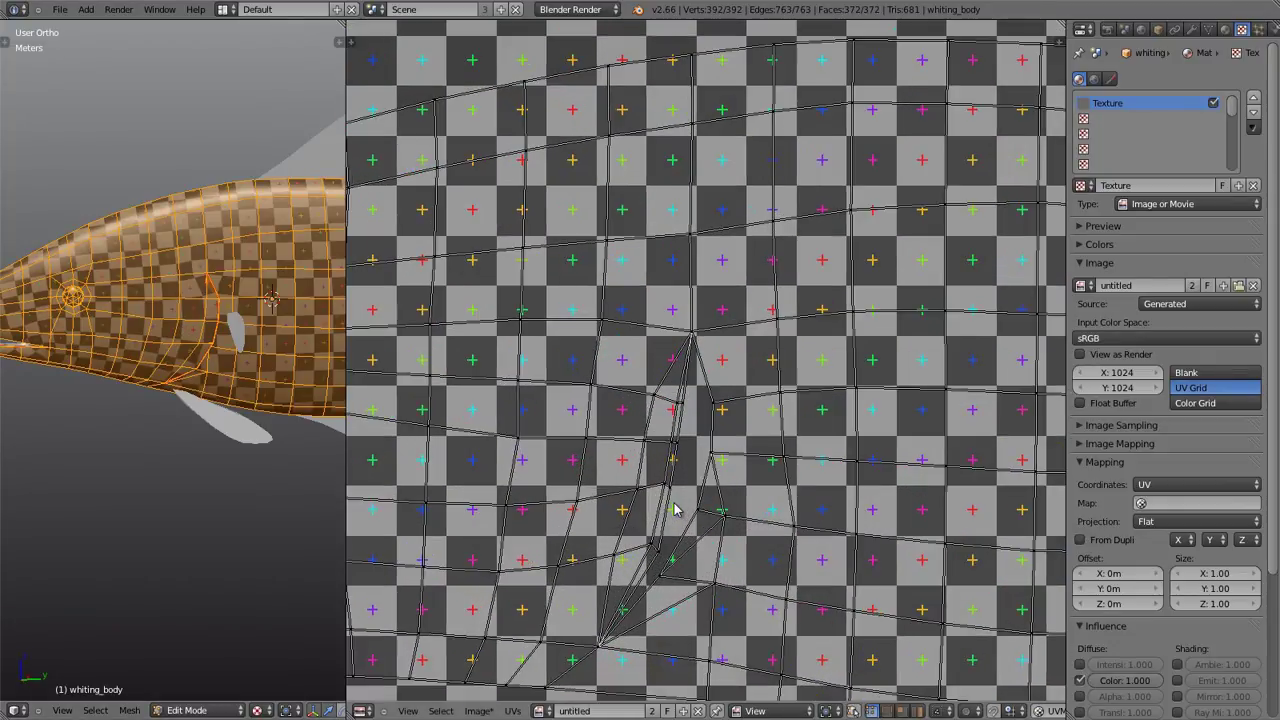
pyautogui.rightClick(672, 447)
pyautogui.press('g')
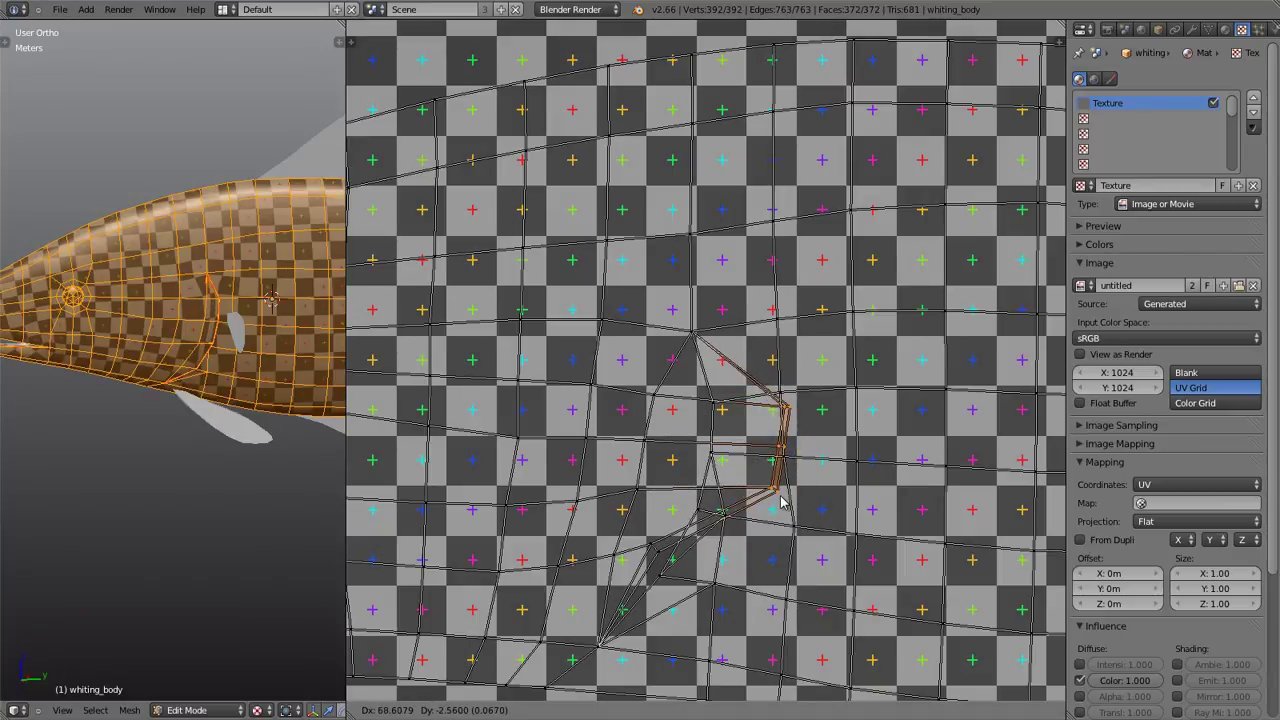
pyautogui.click(698, 502)
pyautogui.scroll(4, 640, 528)
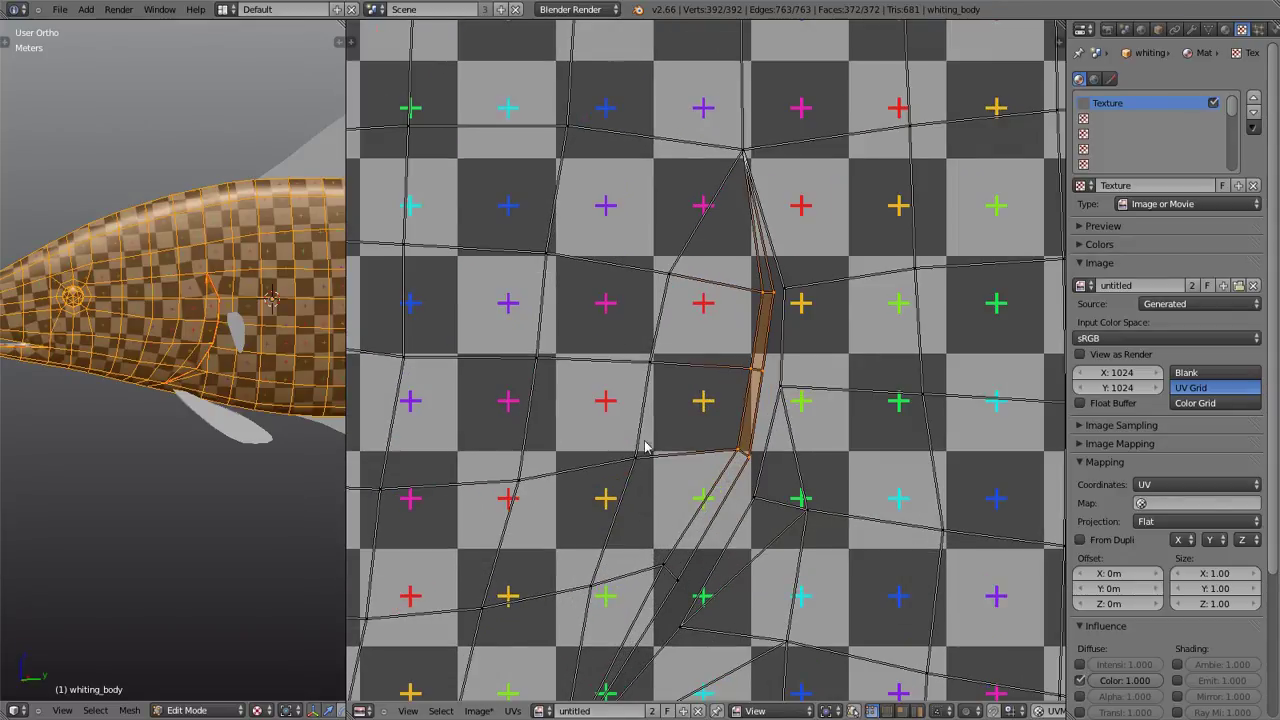
pyautogui.rightClick(787, 300)
pyautogui.press('g')
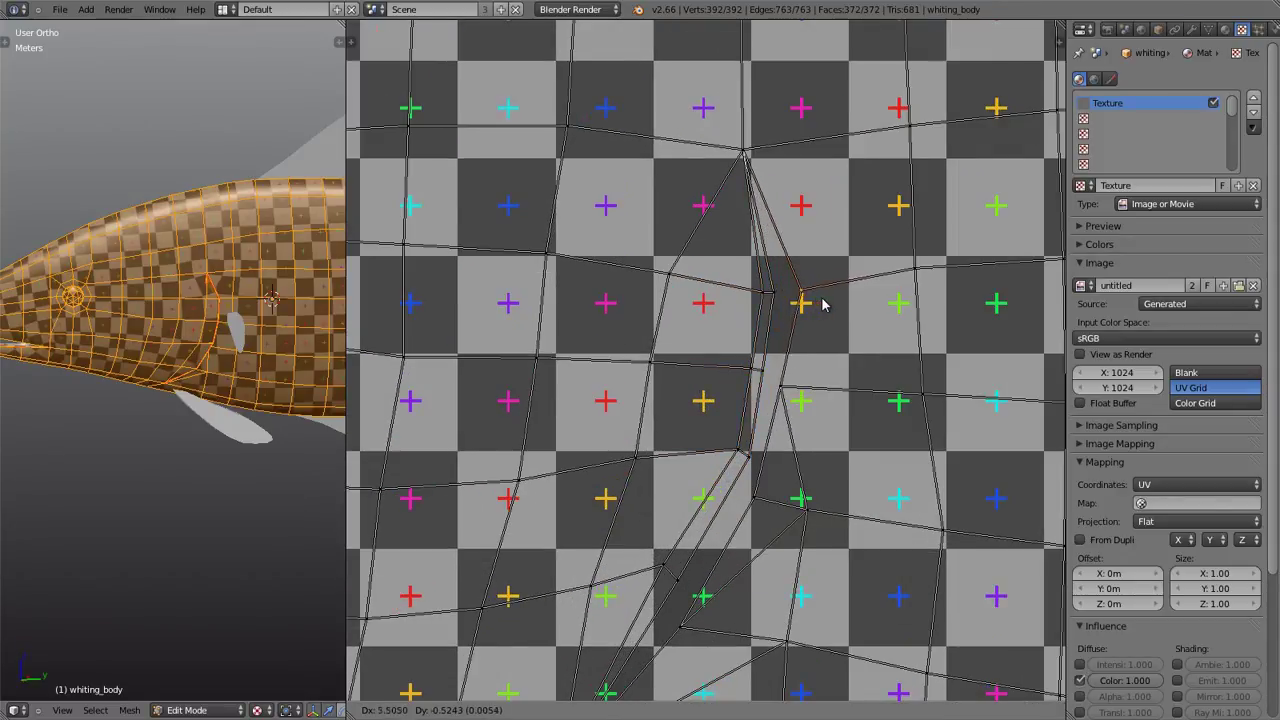
pyautogui.rightClick(775, 314)
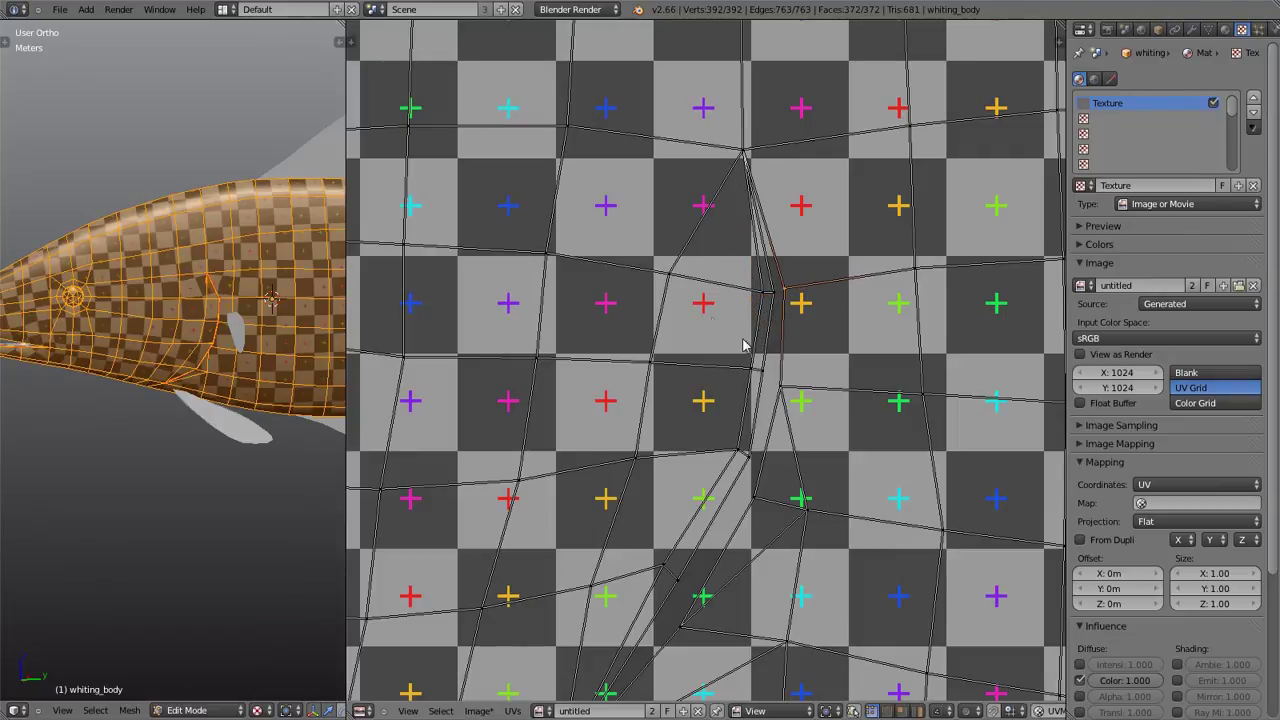
# - Move the two upper UV vertices in the column just ahead of the gill edge toward the gill, evening out their spacing
pyautogui.rightClick(666, 283)
pyautogui.press('g')
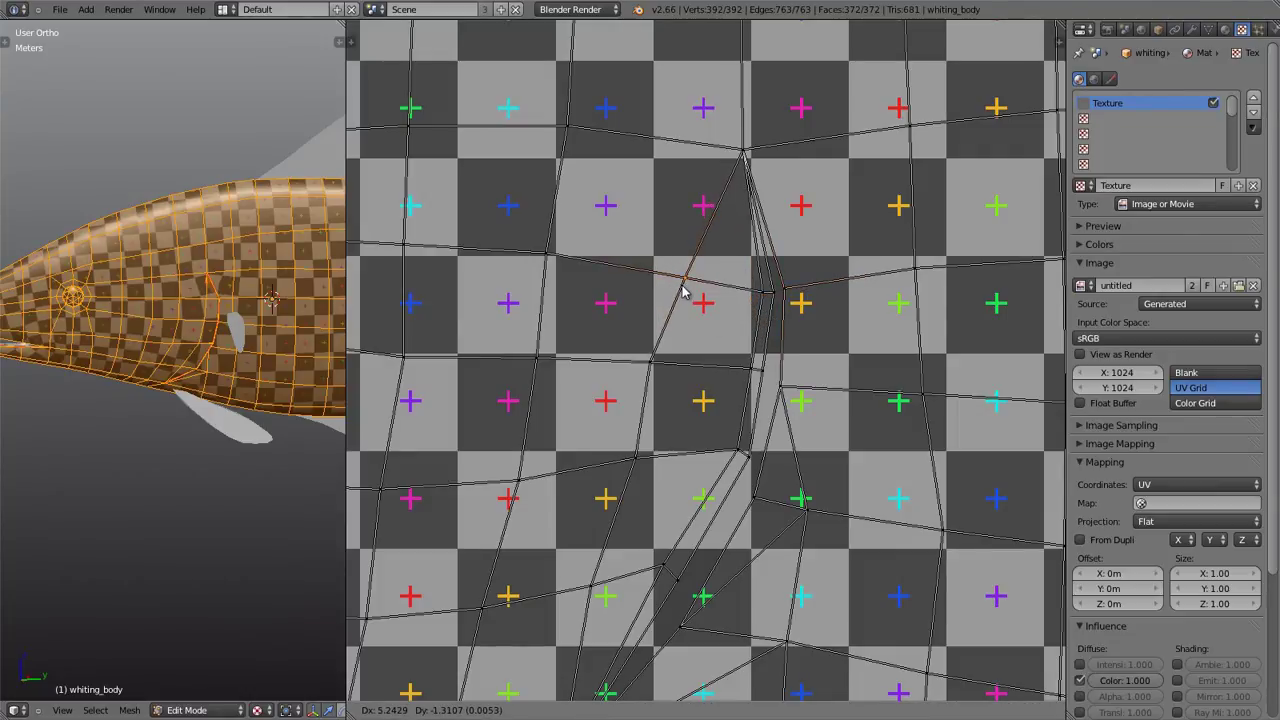
pyautogui.click(681, 308)
pyautogui.rightClick(661, 380)
pyautogui.press('g')
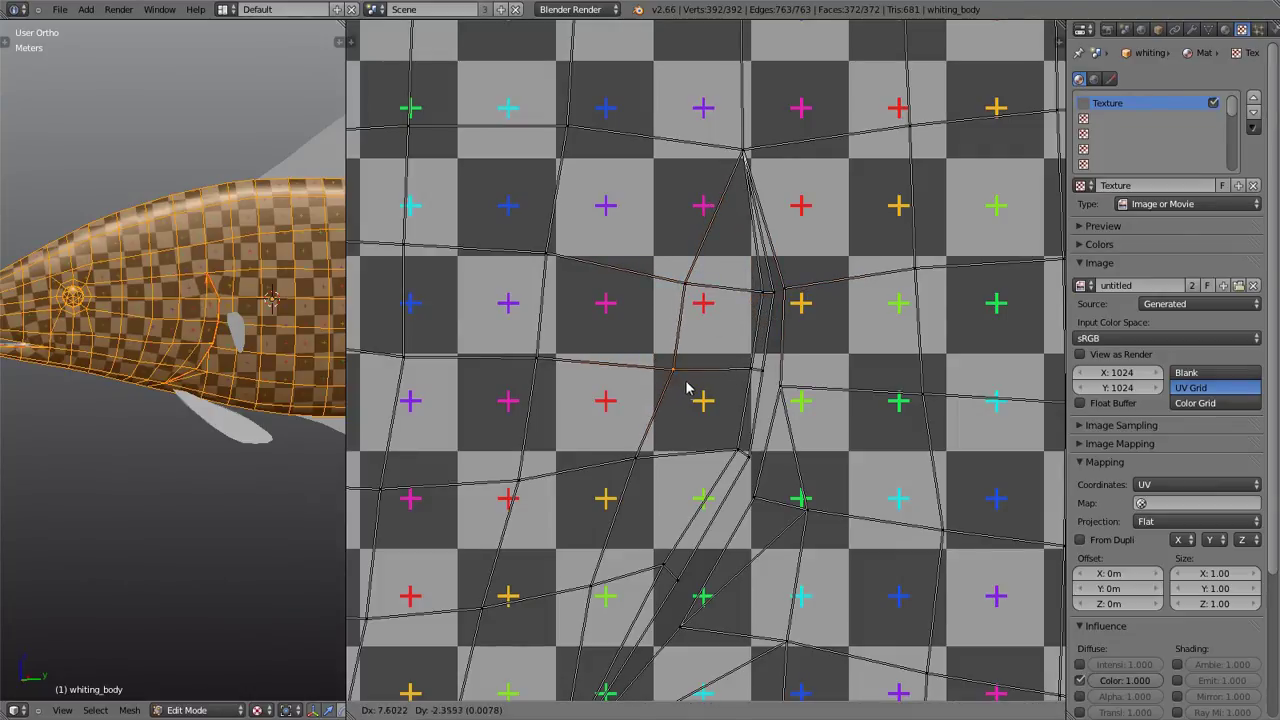
pyautogui.click(688, 381)
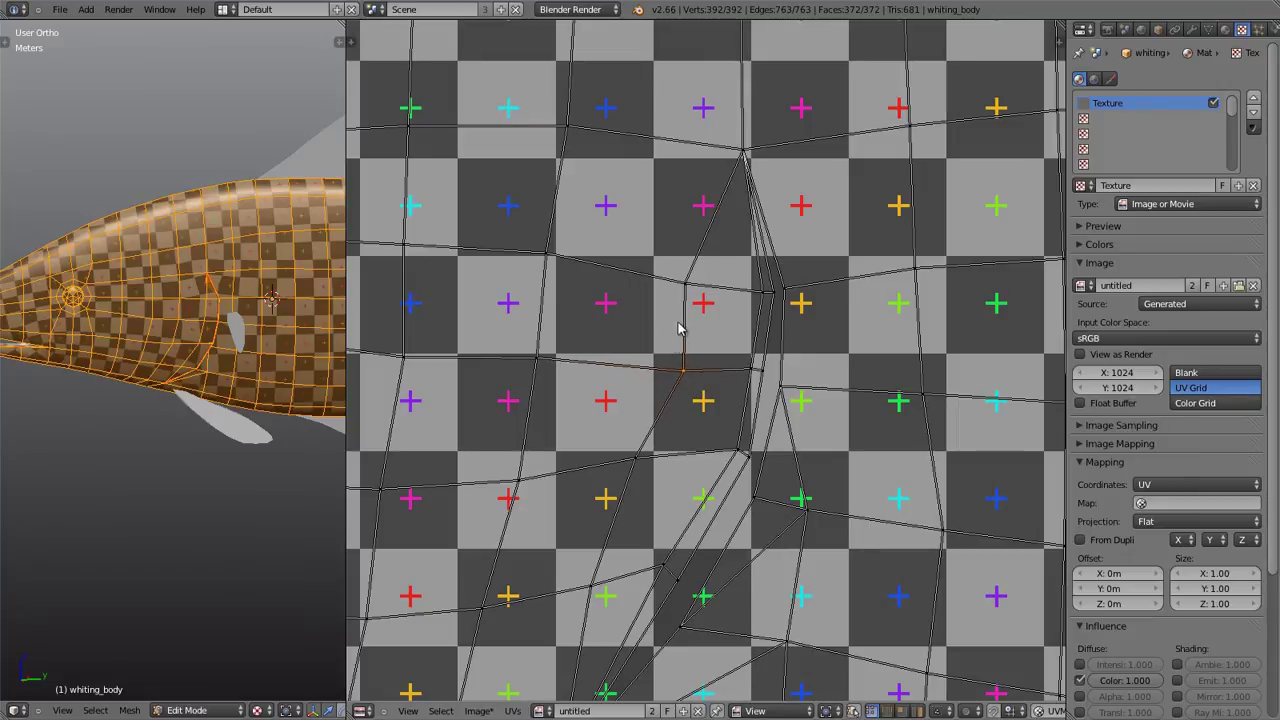
pyautogui.rightClick(689, 289)
pyautogui.press('g')
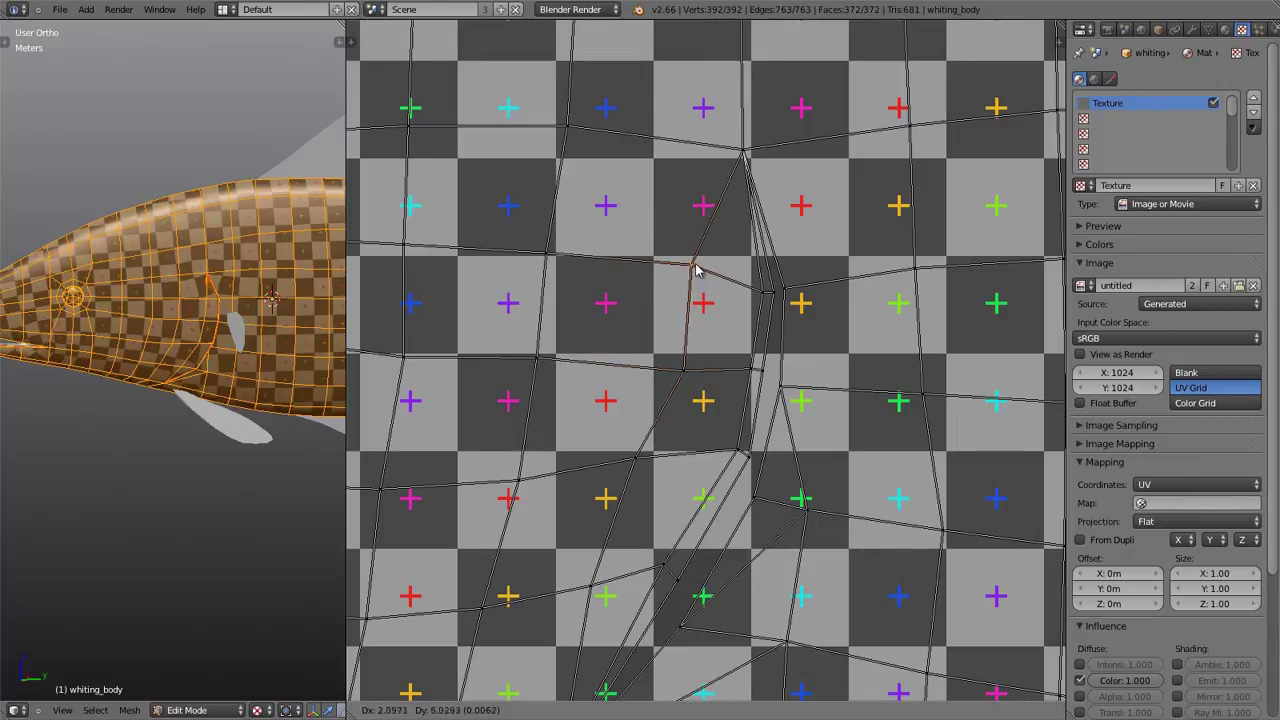
pyautogui.click(697, 268)
# - Shift the two lower UV vertices of the column ahead of the gill edge slightly toward the gill opening
pyautogui.rightClick(636, 463)
pyautogui.press('g')
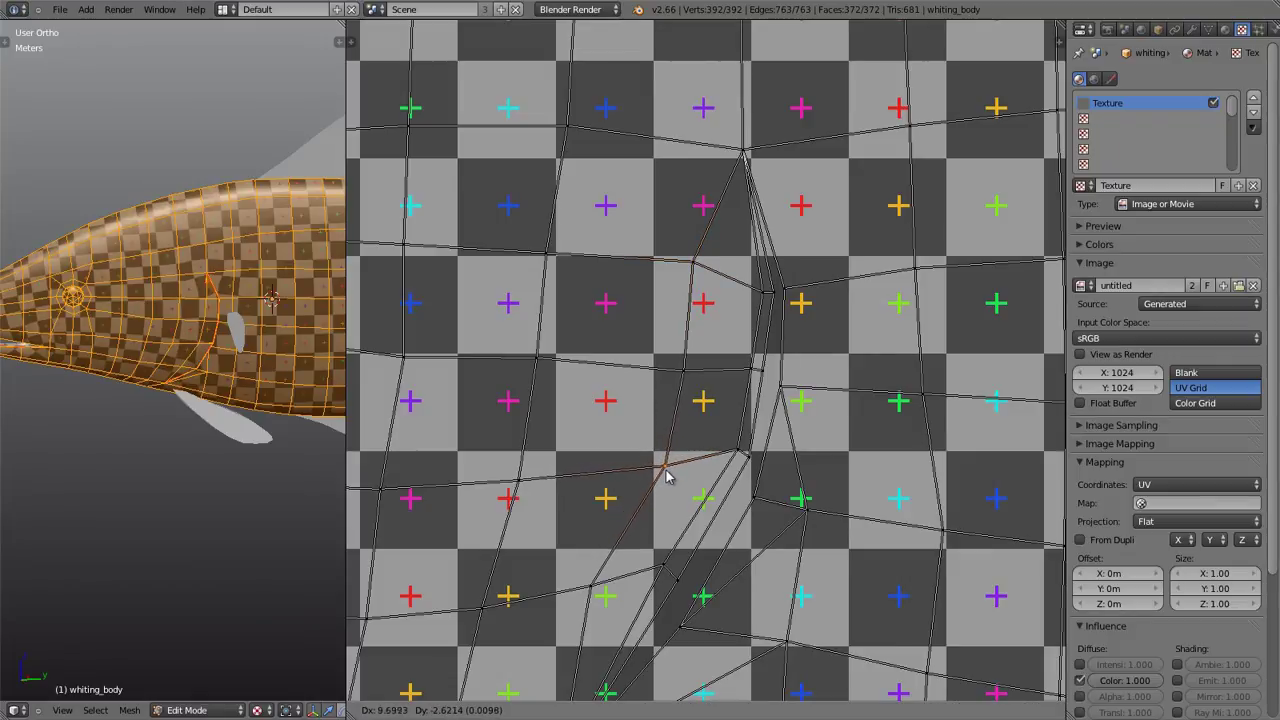
pyautogui.click(668, 476)
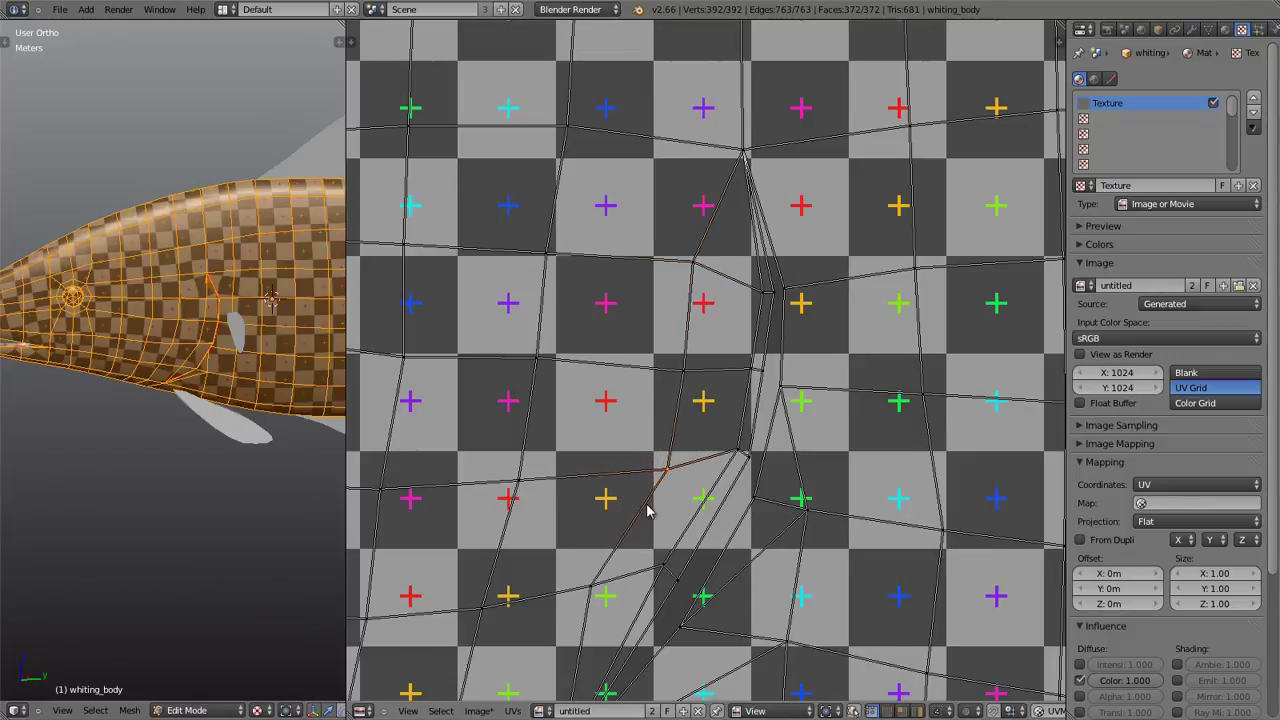
pyautogui.rightClick(591, 590)
pyautogui.press('g')
pyautogui.click(605, 597)
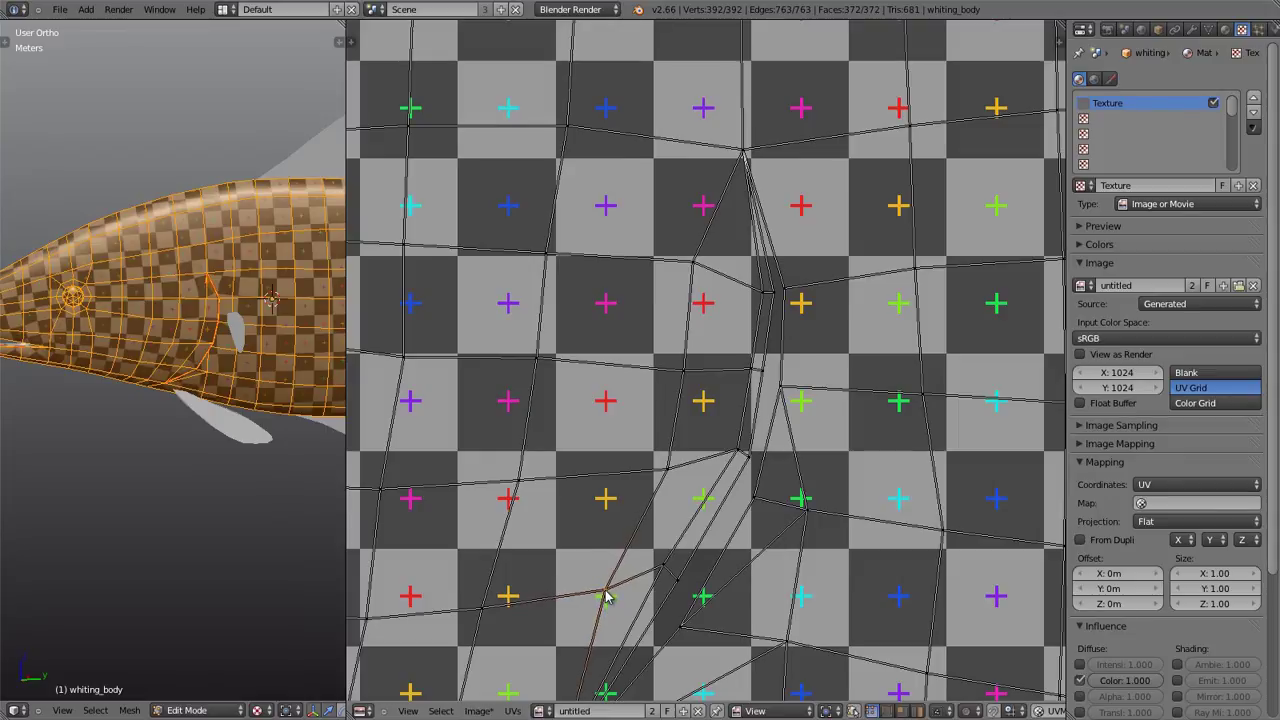
# - Shift the upper UV vertices on the front side of the gill opening closer to its rear edge
pyautogui.scroll(5, 220, 285)
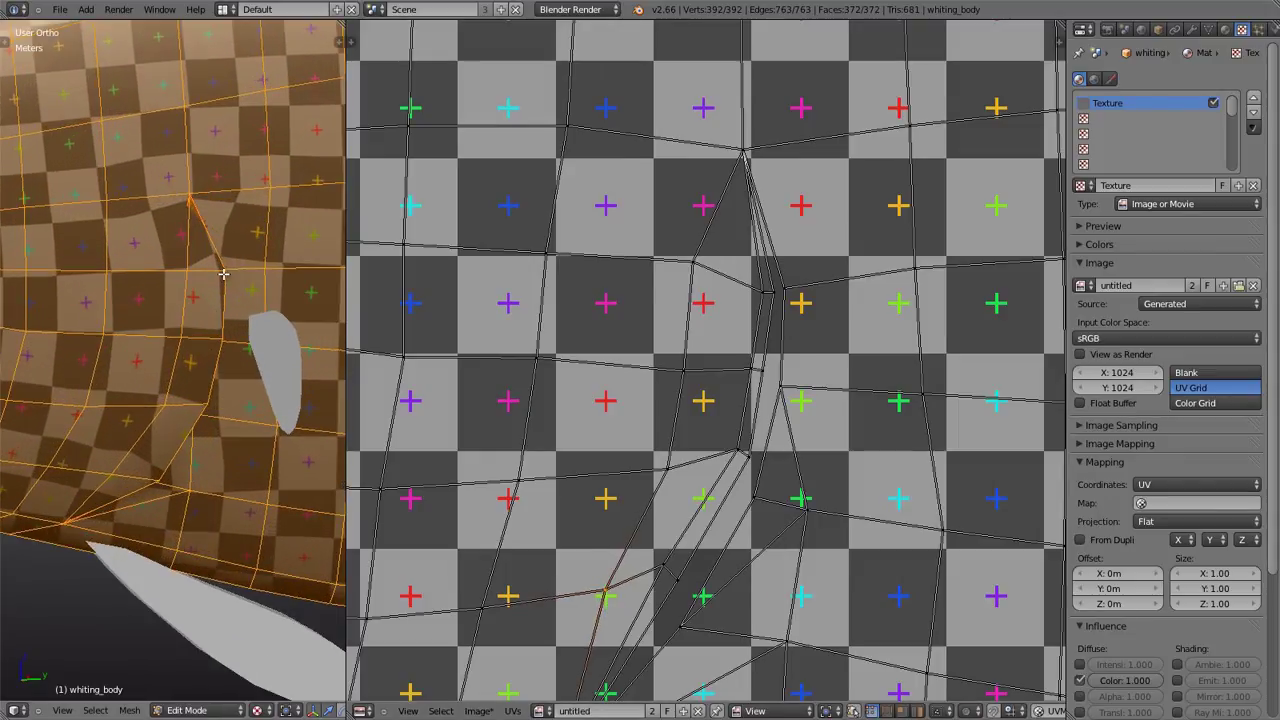
pyautogui.rightClick(763, 296)
pyautogui.press('g')
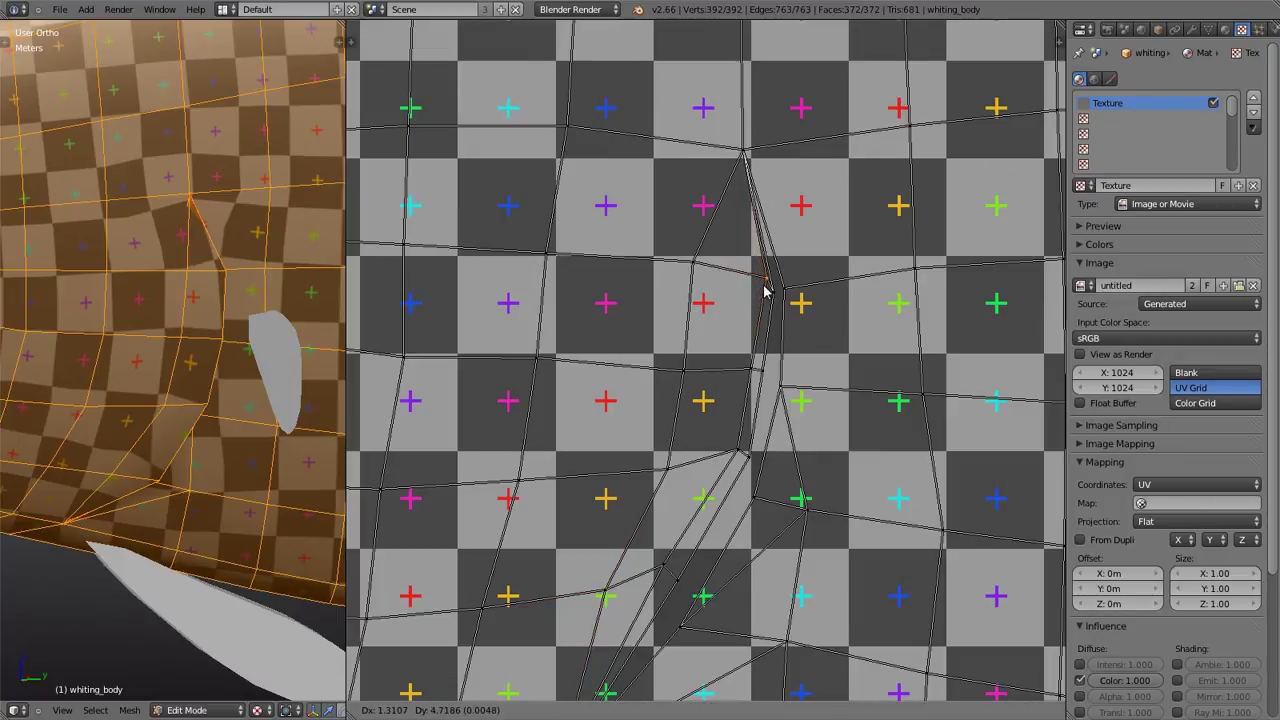
pyautogui.click(770, 291)
pyautogui.press('g')
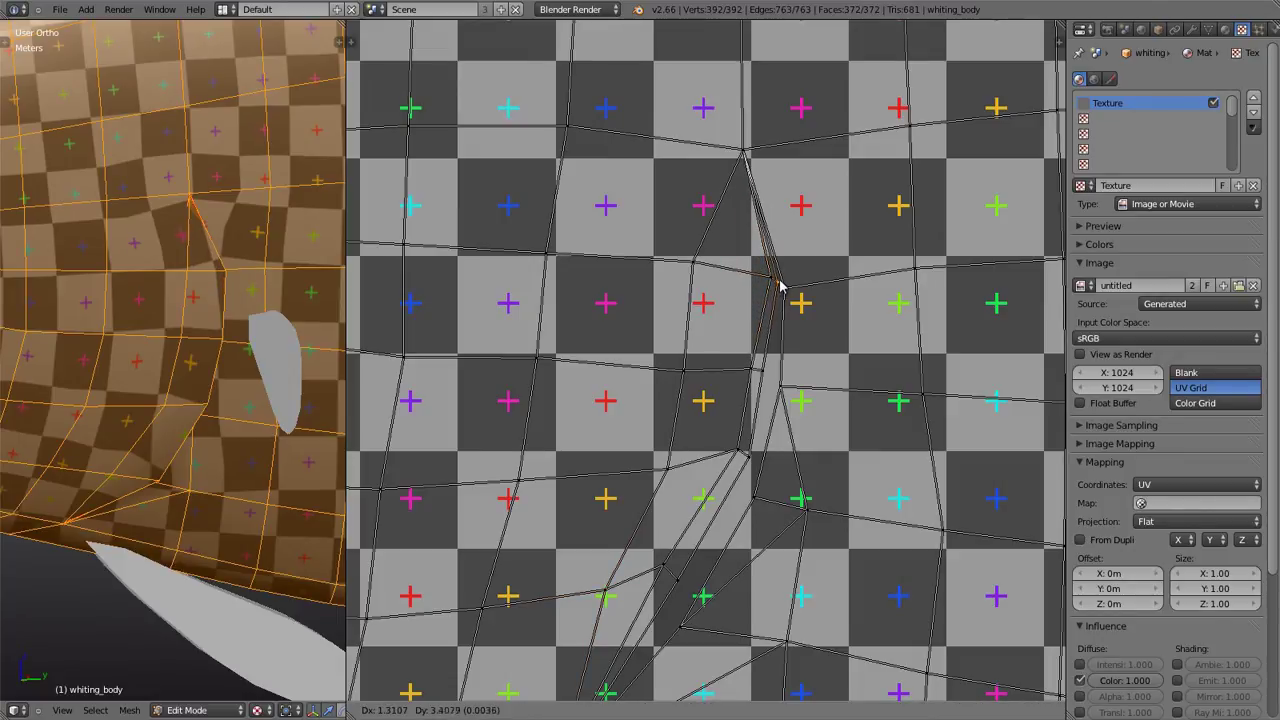
pyautogui.click(779, 288)
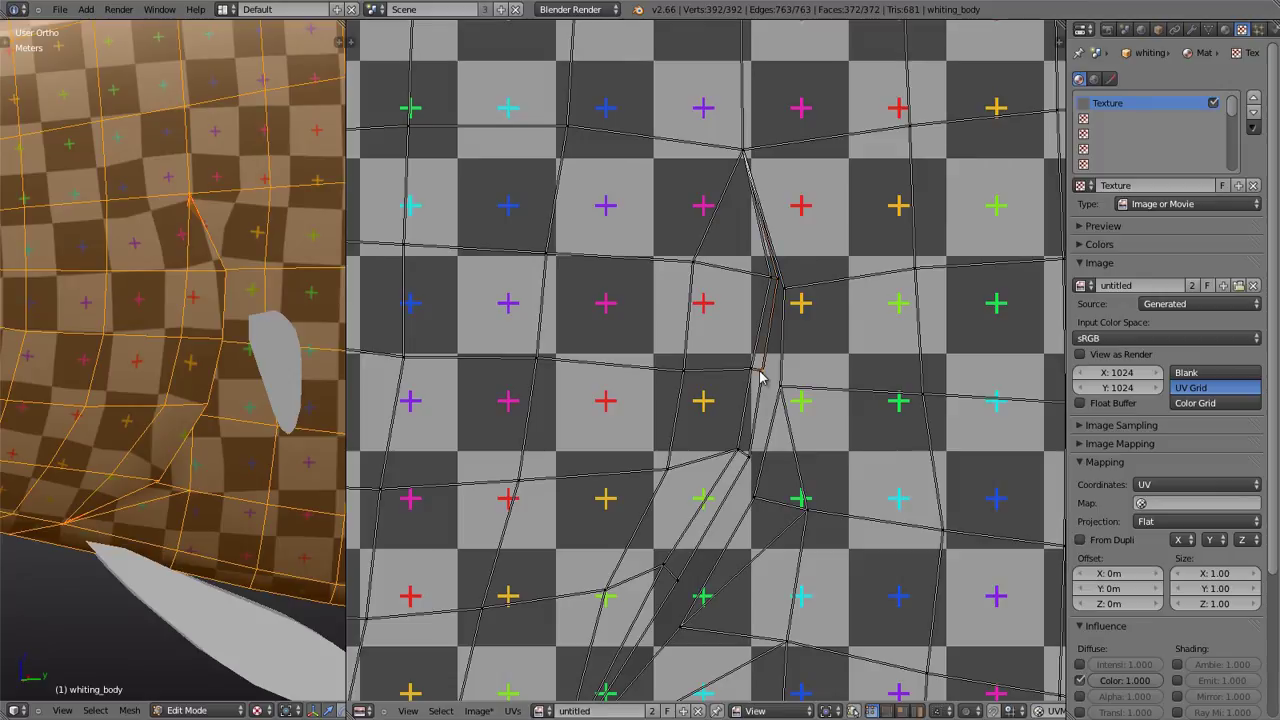
pyautogui.rightClick(760, 373)
pyautogui.press('g')
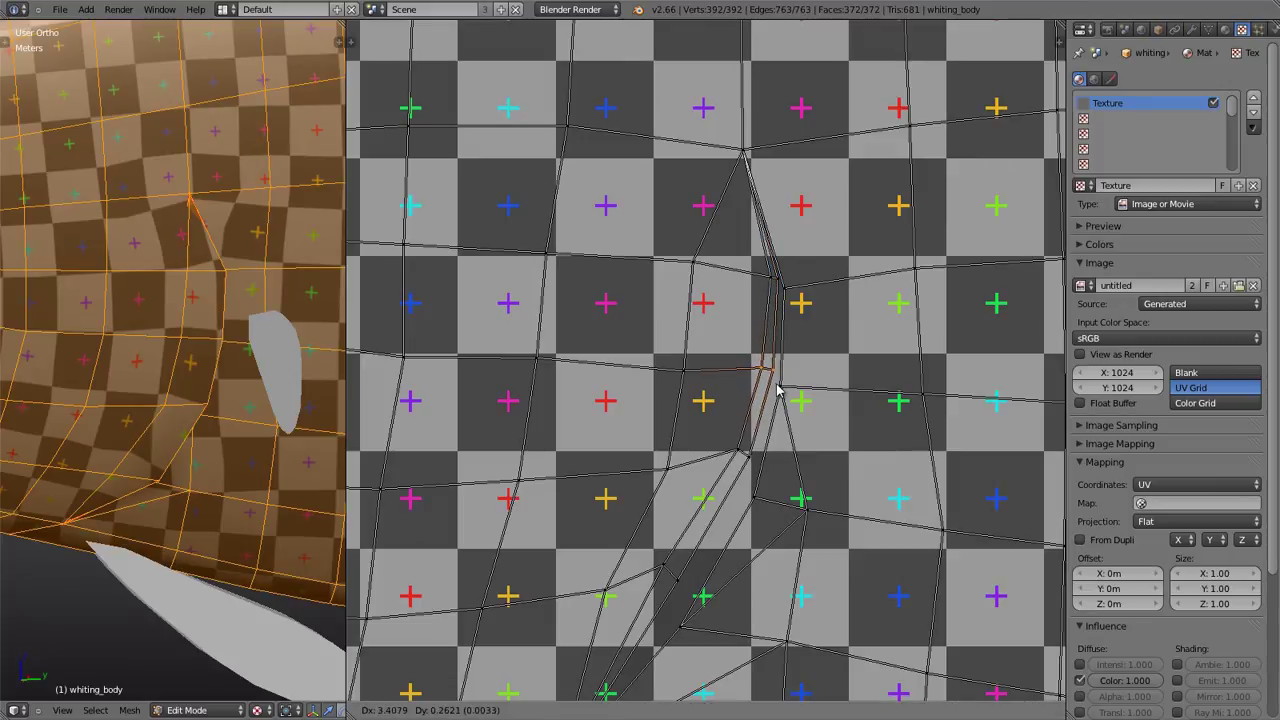
pyautogui.click(772, 386)
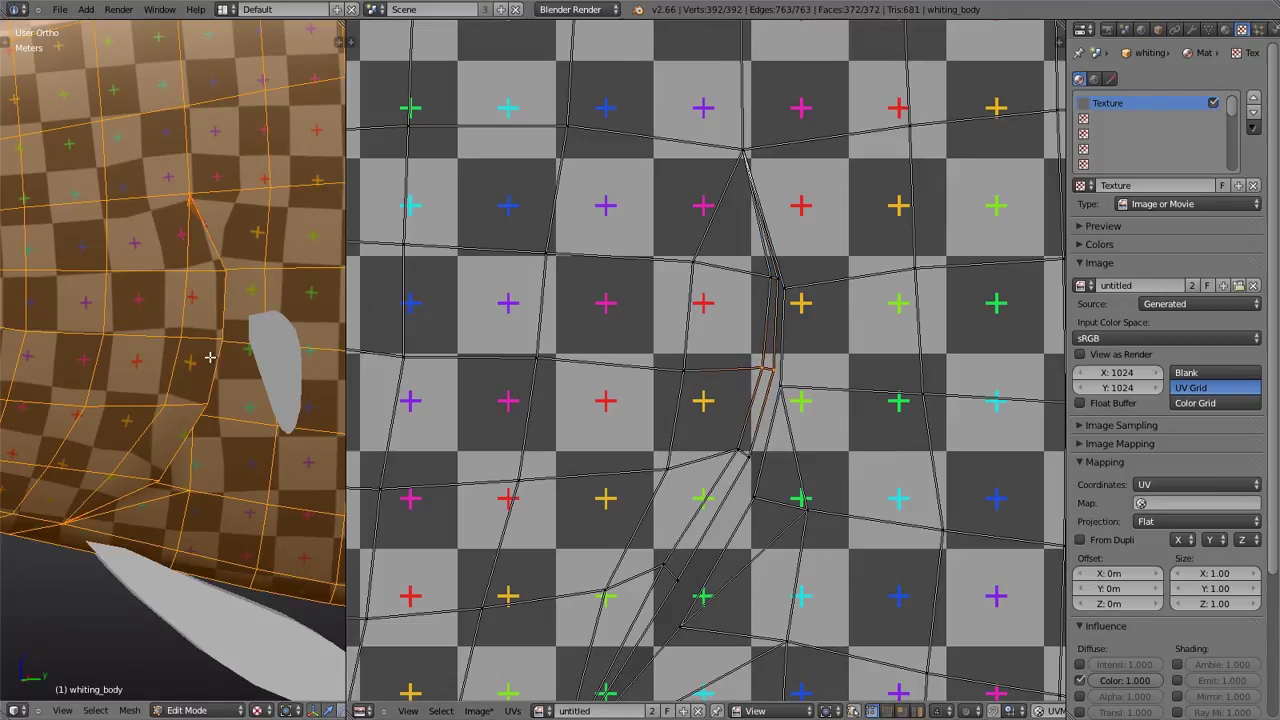
# - Return to Object Mode and join the image editor area into the 3D view to enlarge the fish viewport
pyautogui.scroll(-5, 860, 392)
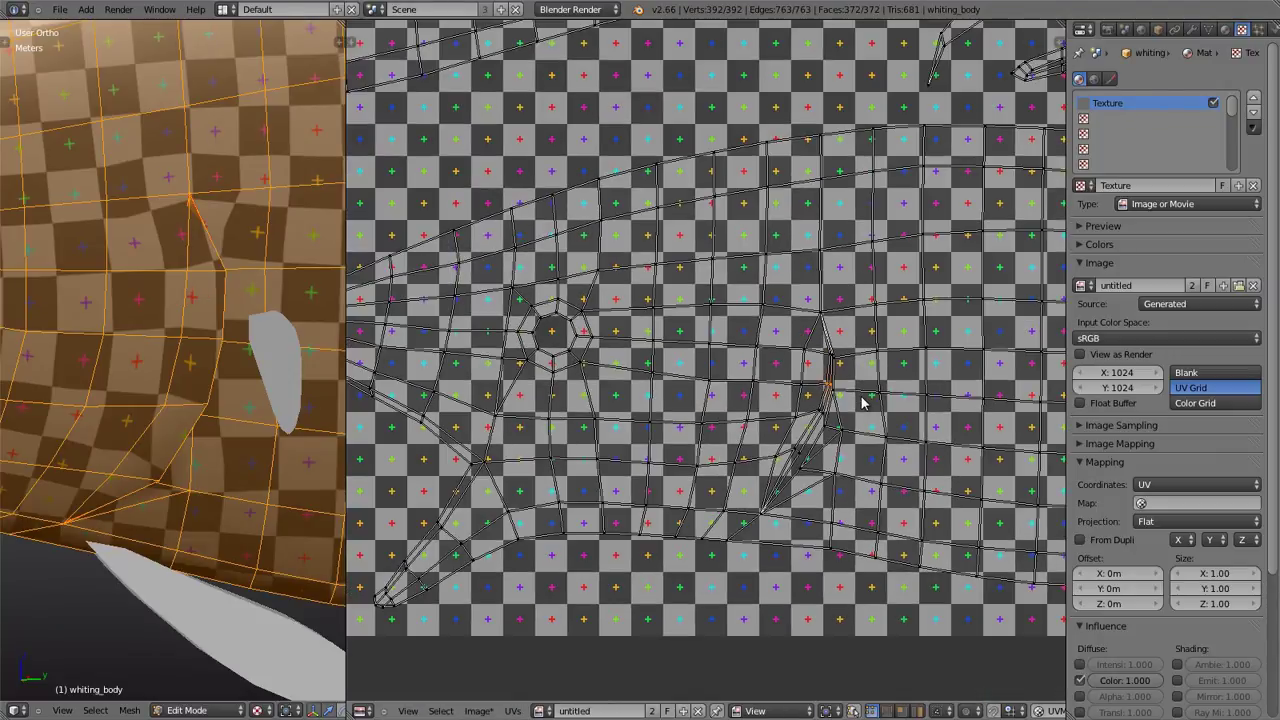
pyautogui.moveTo(180, 340); pyautogui.dragTo(166, 354, button='middle')
pyautogui.press('Tab')
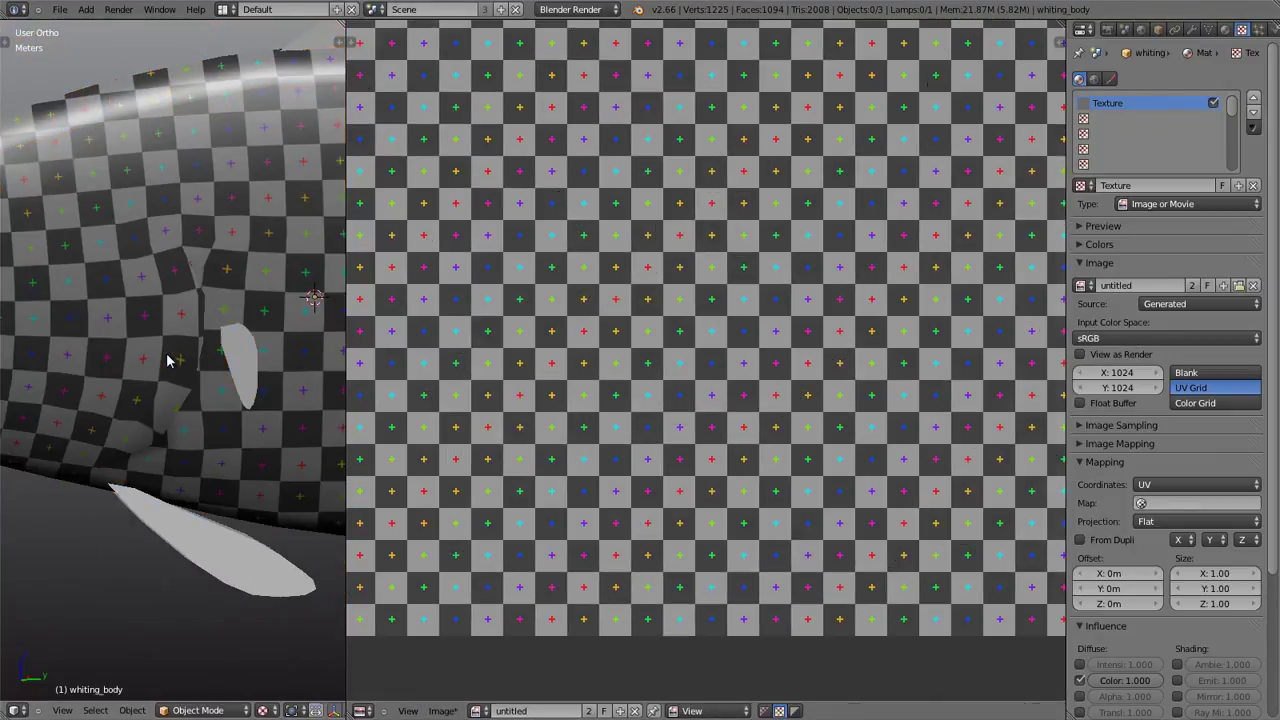
pyautogui.scroll(-6, 177, 341)
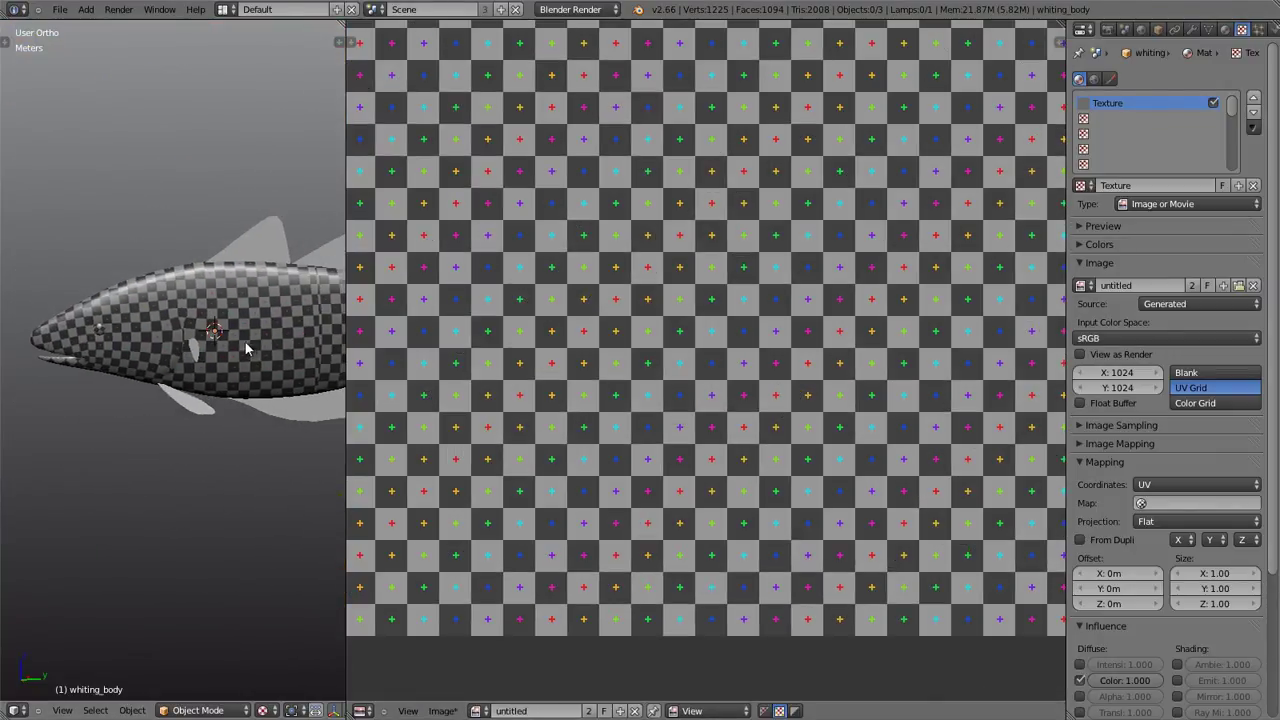
pyautogui.keyDown('shift'); pyautogui.moveTo(245, 342); pyautogui.dragTo(484, 405, button='middle'); pyautogui.keyUp('shift')
pyautogui.rightClick(344, 403)
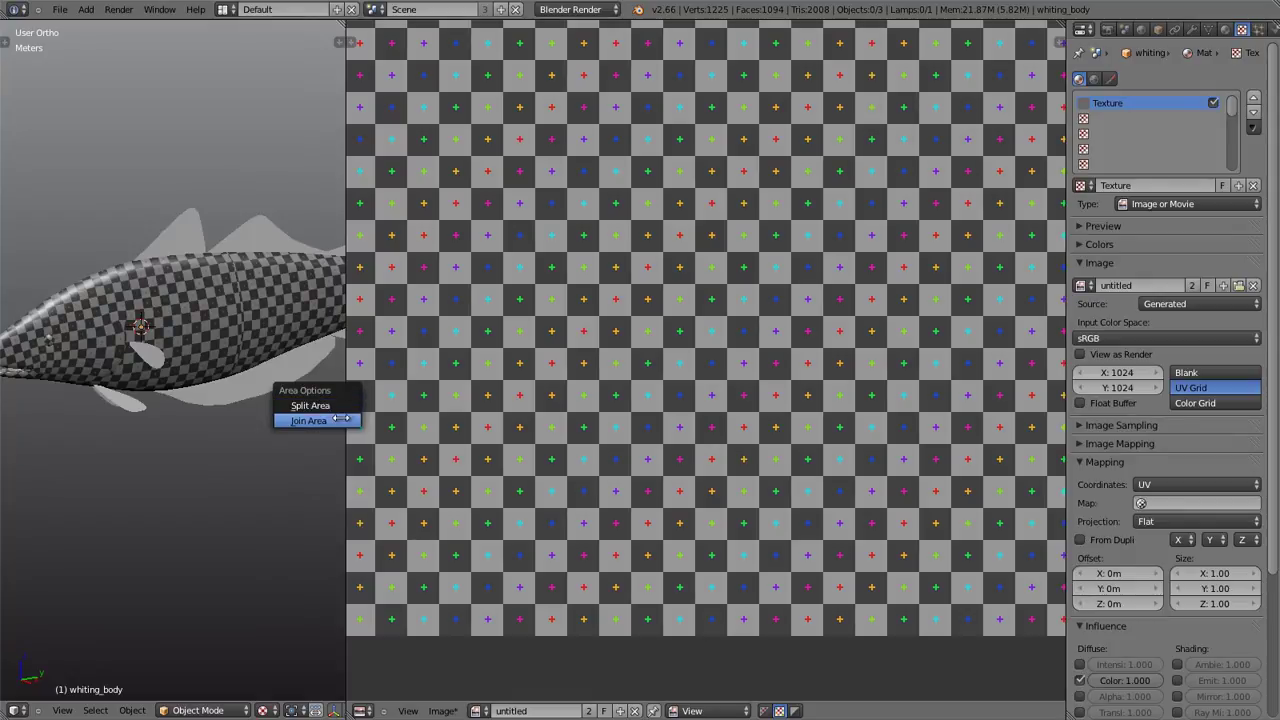
pyautogui.click(312, 422)
pyautogui.click(431, 411)
# - Examine the checker pattern along the fish body for stretching, from close up at the gill to the whole side
pyautogui.scroll(6, 469, 326)
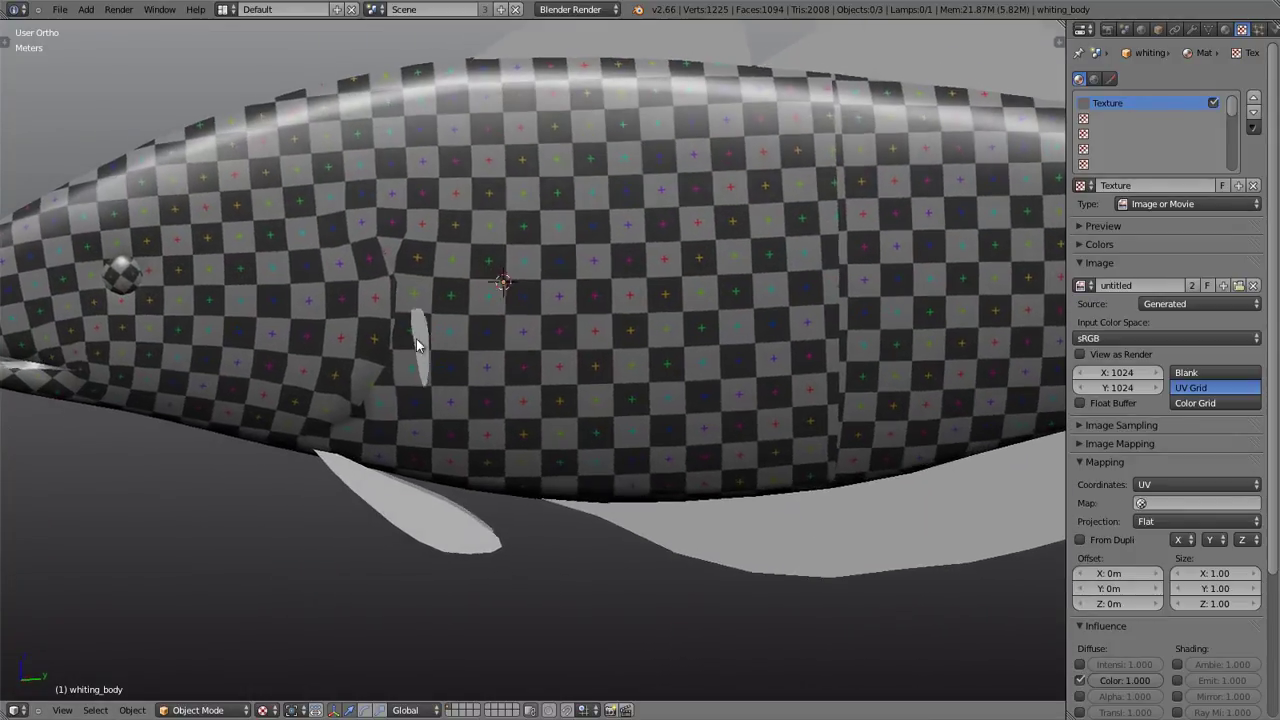
pyautogui.moveTo(418, 345); pyautogui.dragTo(410, 288, button='middle')
pyautogui.scroll(3, 345, 281)
pyautogui.scroll(-6, 412, 292)
pyautogui.moveTo(633, 291); pyautogui.dragTo(571, 285, button='middle')
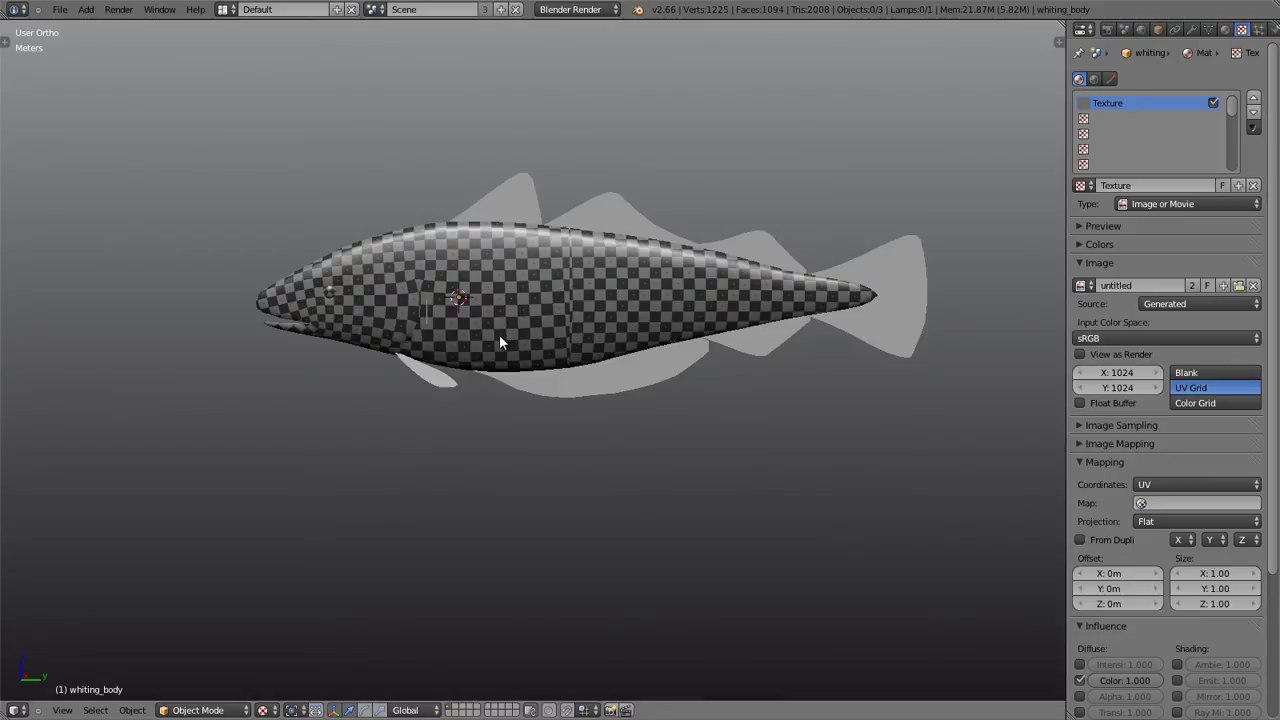
pyautogui.scroll(2, 499, 334)
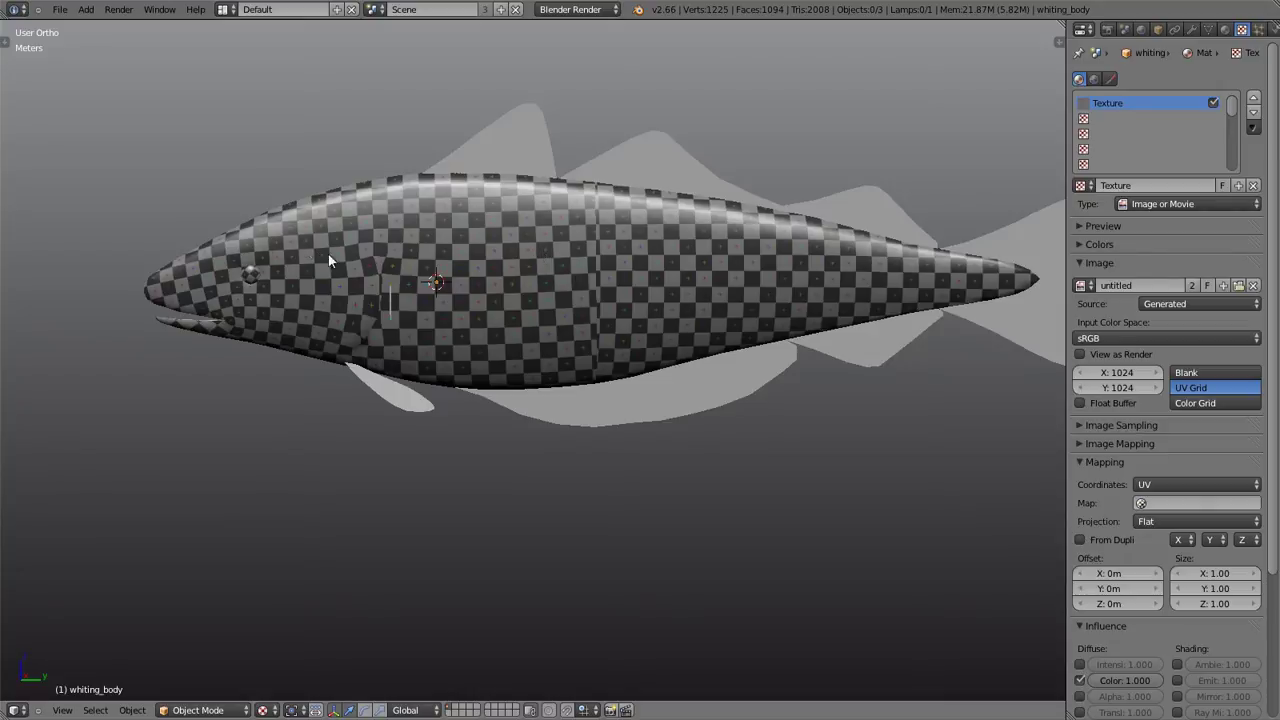
pyautogui.moveTo(437, 304); pyautogui.dragTo(514, 331, button='middle')
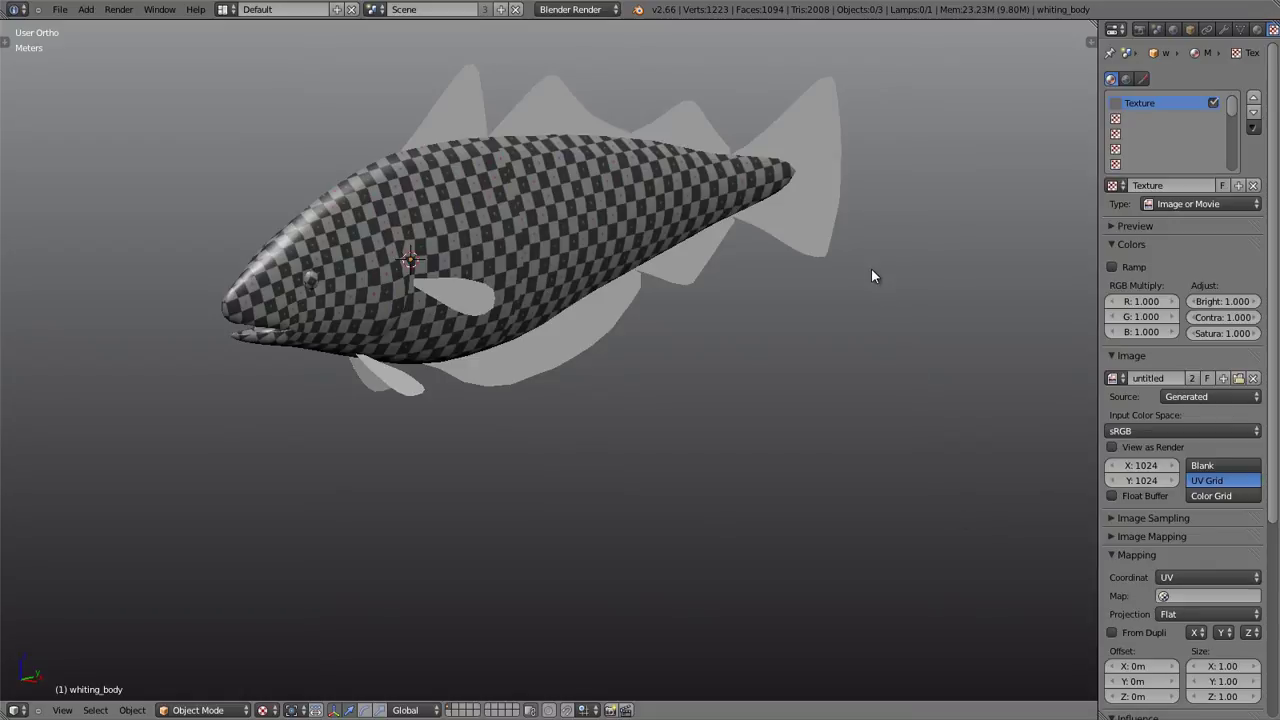
# - Select the fins object, split off a UV/Image Editor area beside the 3D view, and unlink the Render Result image from it
pyautogui.rightClick(810, 226)
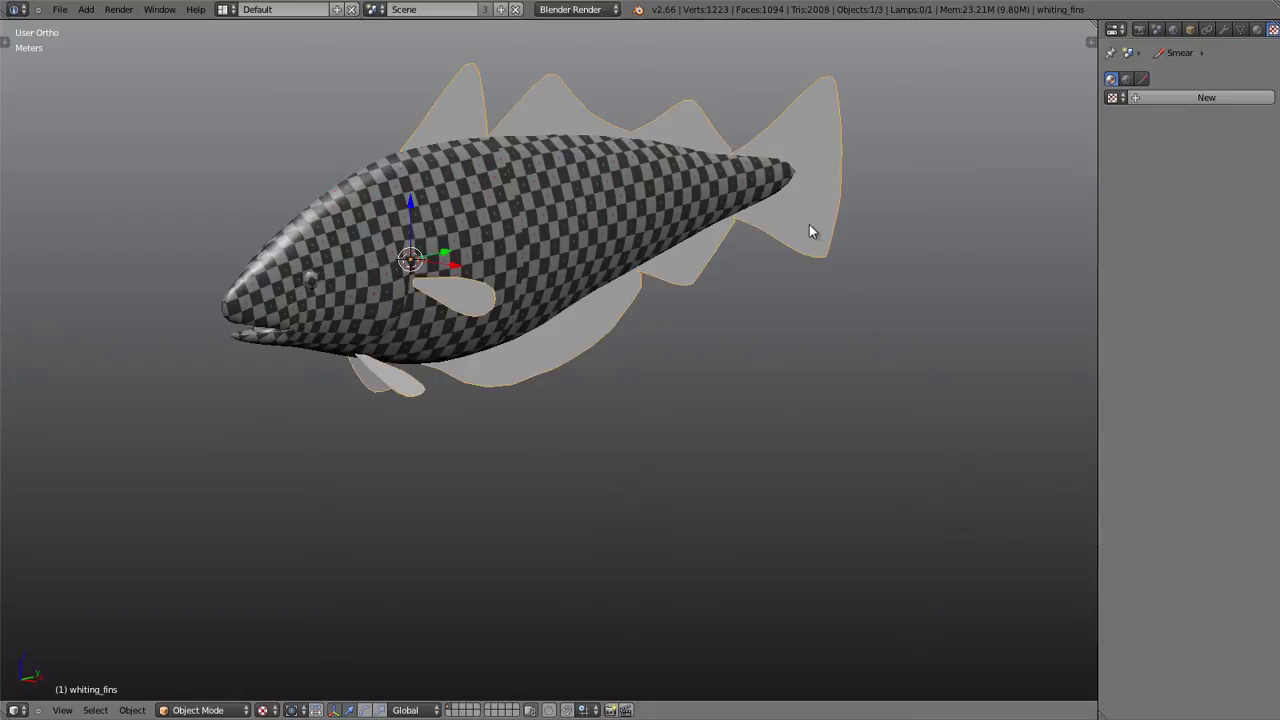
pyautogui.moveTo(1090, 42); pyautogui.dragTo(812, 57)
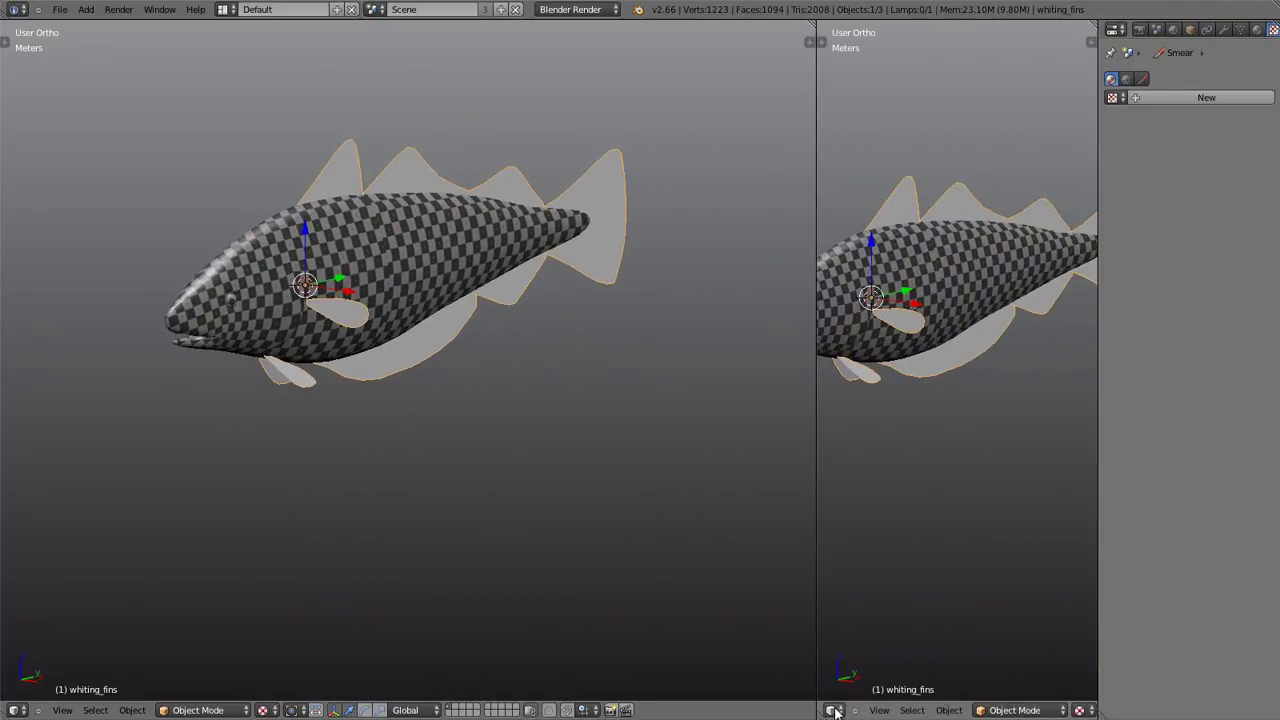
pyautogui.click(834, 710)
pyautogui.click(862, 612)
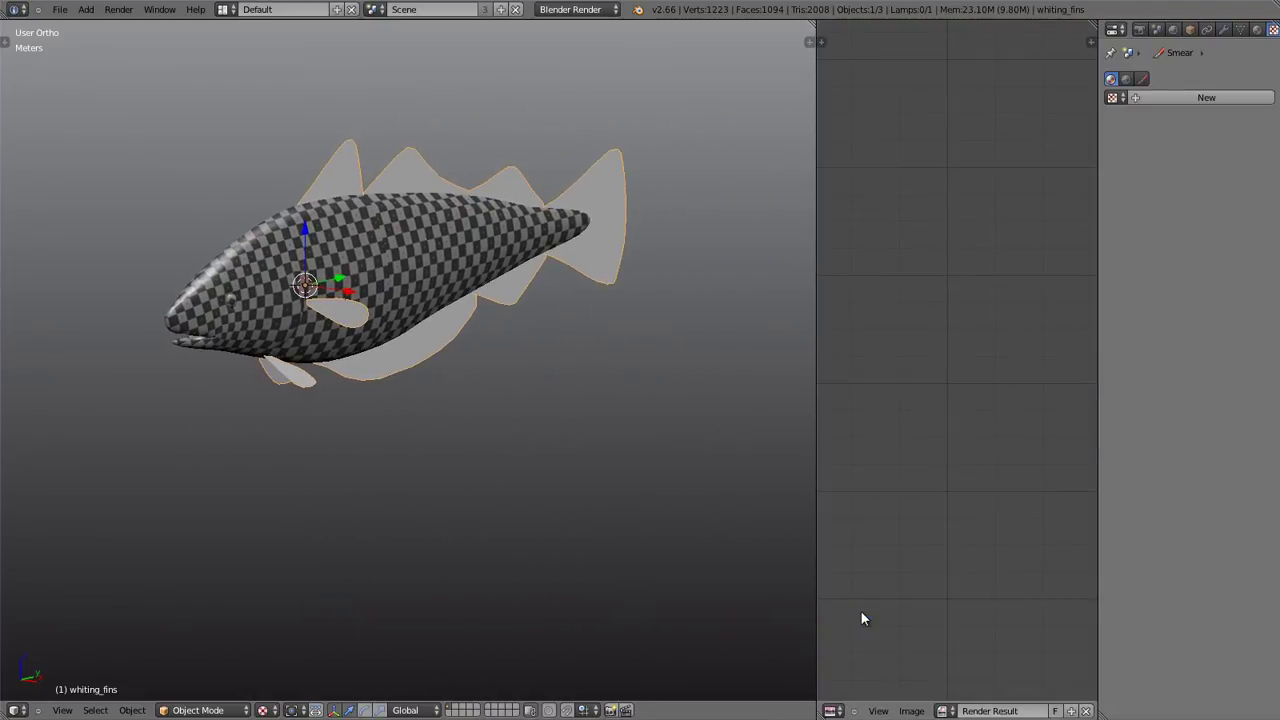
pyautogui.click(1086, 710)
pyautogui.moveTo(814, 536); pyautogui.dragTo(735, 490)
pyautogui.moveTo(783, 449); pyautogui.dragTo(981, 387, button='middle')
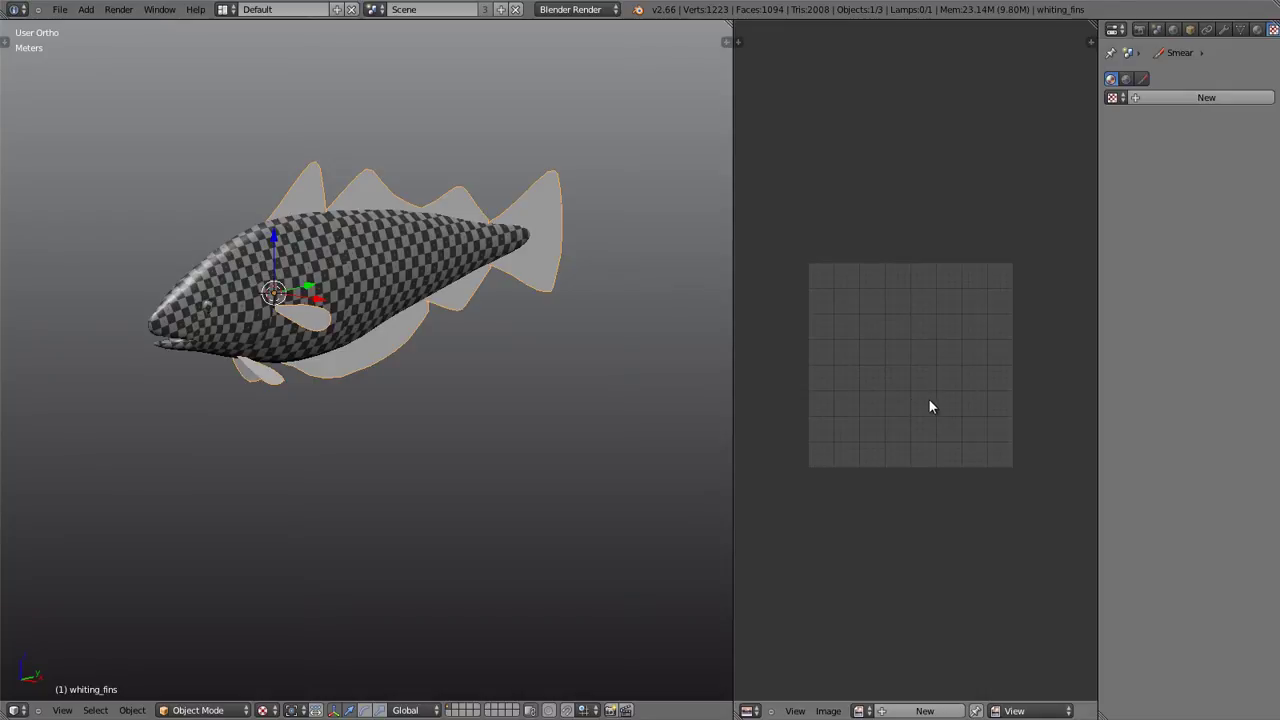
# - In Edit Mode, select the entire fins mesh and unwrap it with the standard Unwrap method
pyautogui.press('Tab')
pyautogui.press('a')
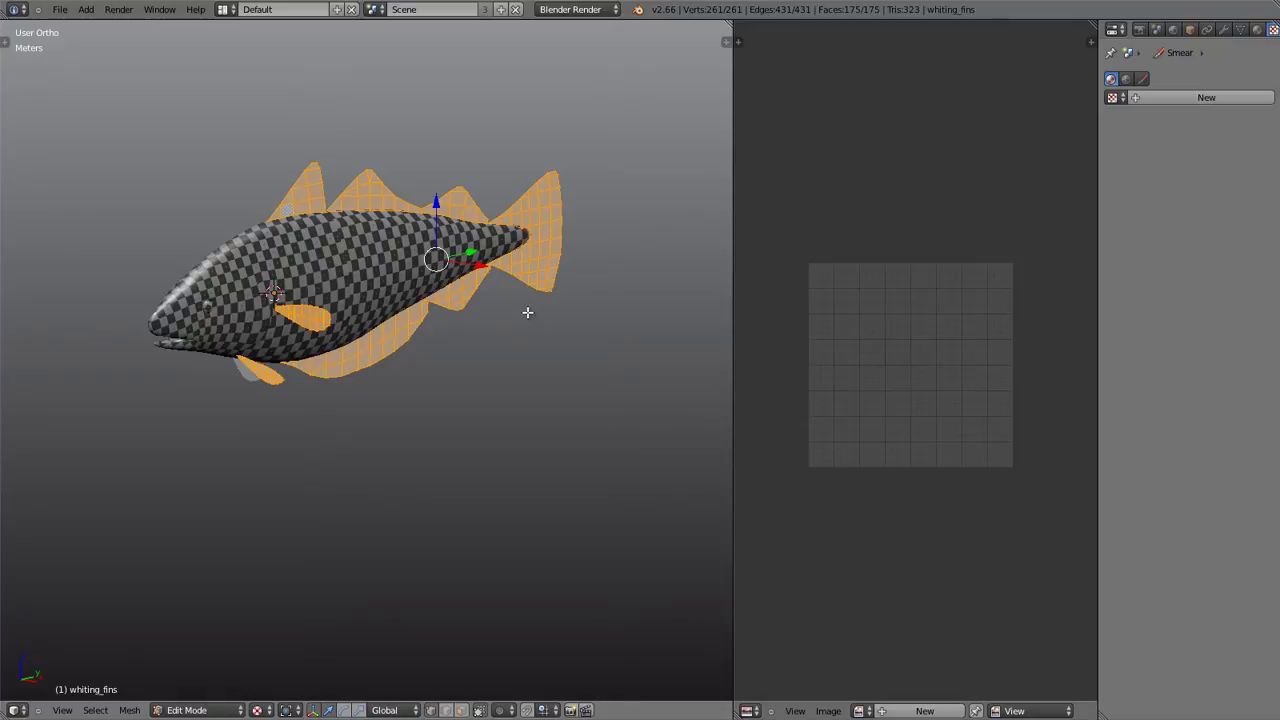
pyautogui.press('u')
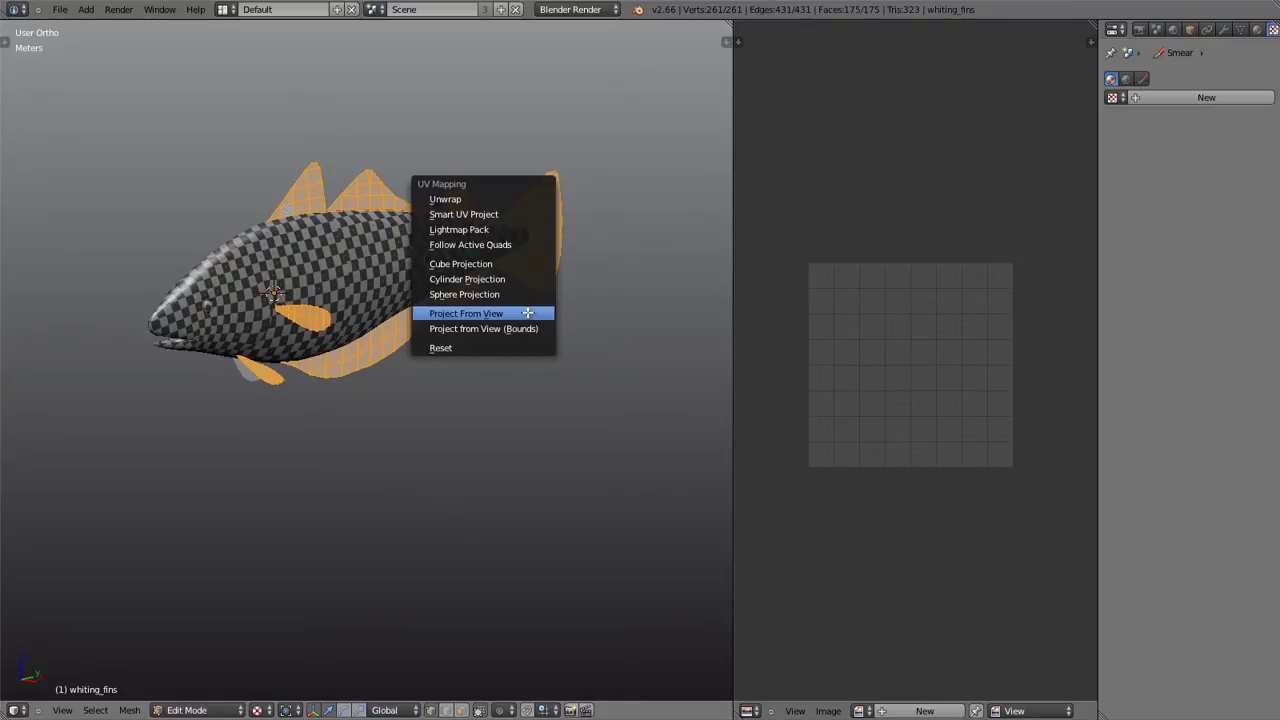
pyautogui.click(497, 204)
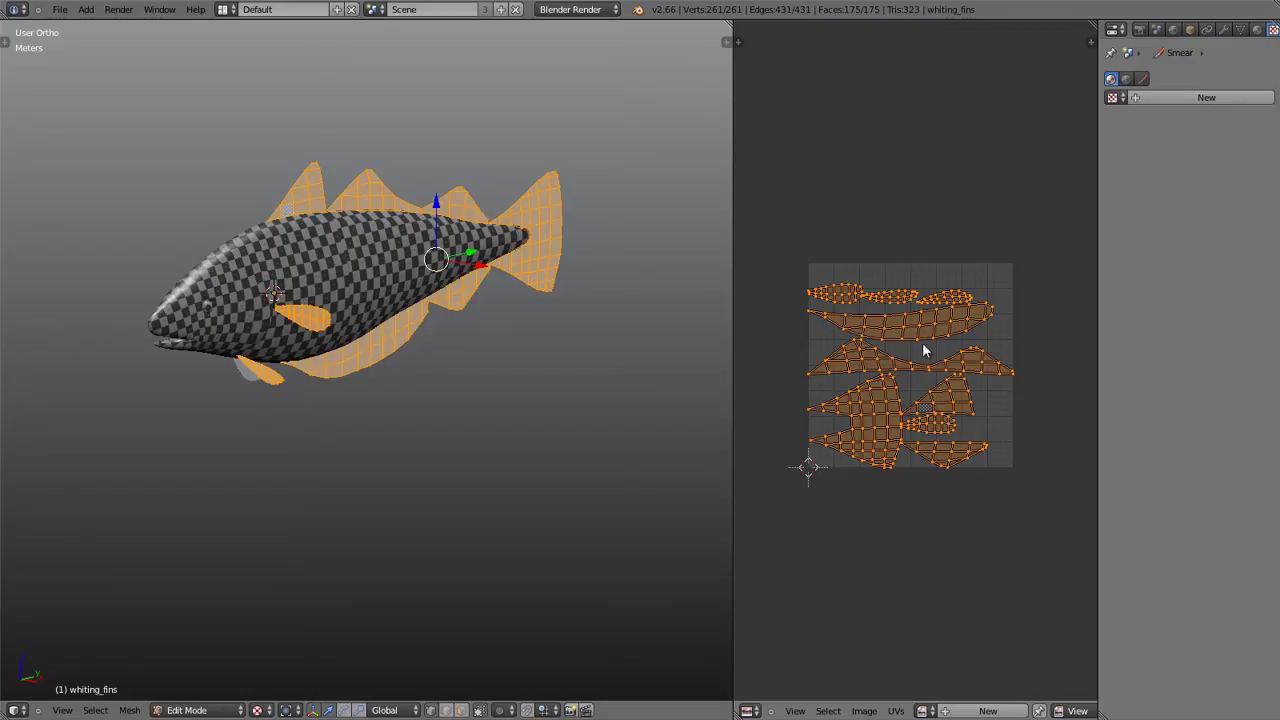
# - Examine the unwrapped fin islands, selecting the two matching side-fin islands as linked UVs
pyautogui.scroll(3, 836, 290)
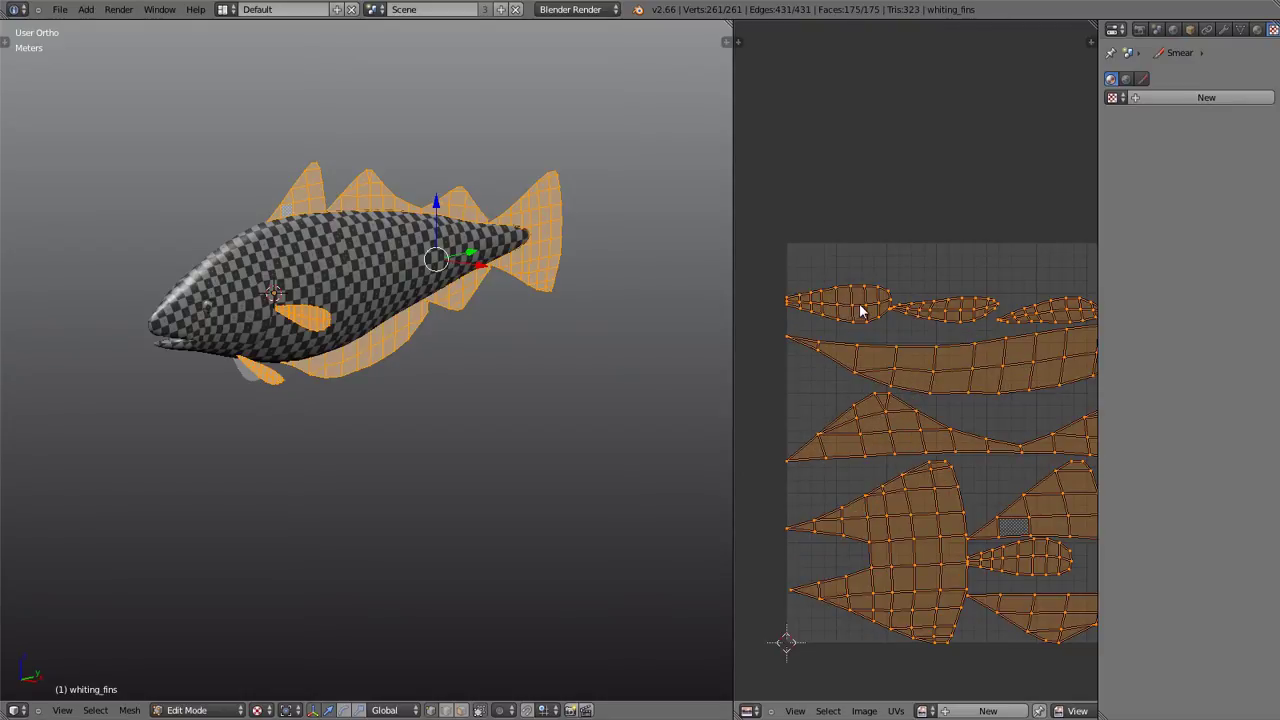
pyautogui.rightClick(946, 304)
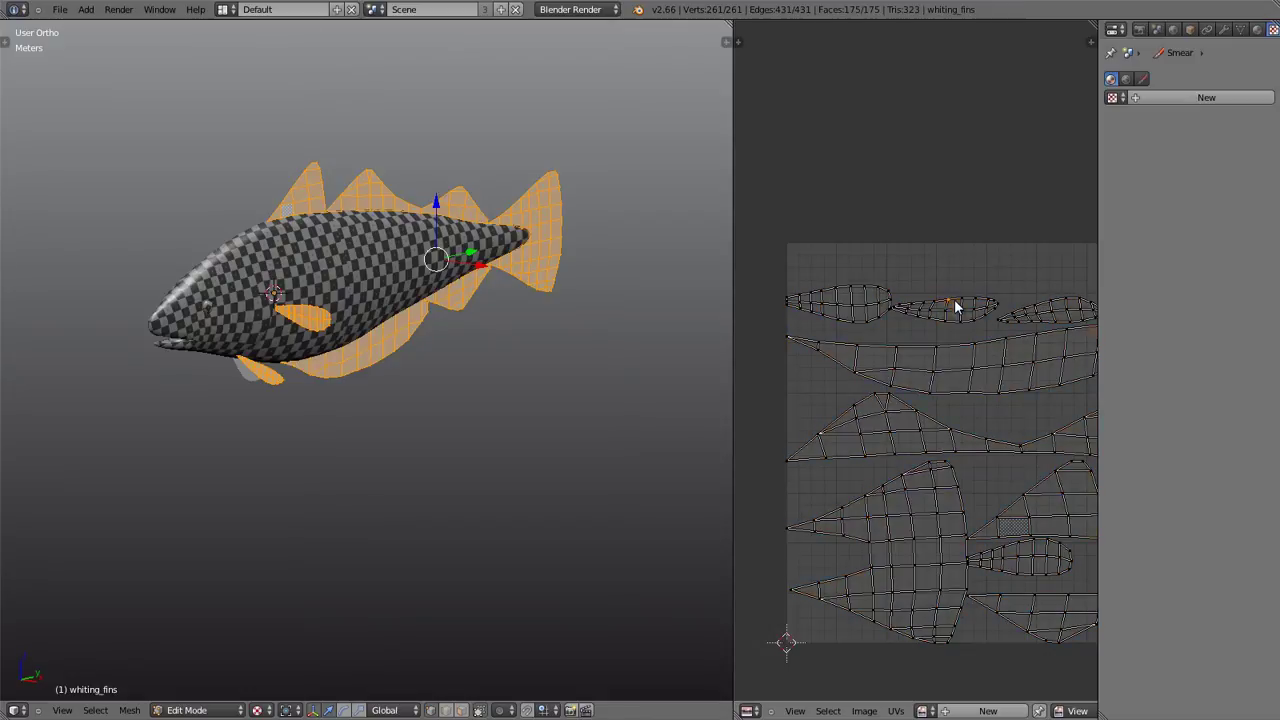
pyautogui.keyDown('shift'); pyautogui.rightClick(1053, 302); pyautogui.keyUp('shift')
pyautogui.rightClick(867, 288)
pyautogui.hotkey('ctrl', 'l')
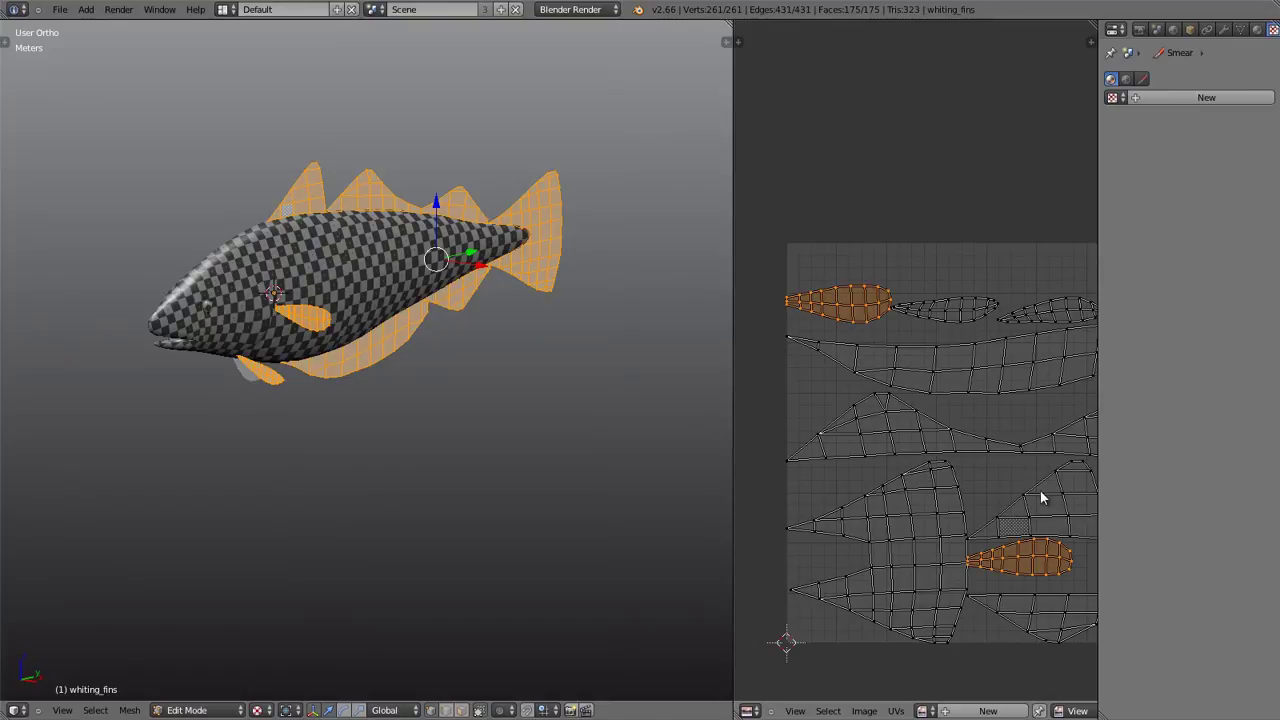
pyautogui.moveTo(1038, 484); pyautogui.dragTo(999, 470, button='middle')
pyautogui.scroll(-1, 999, 469)
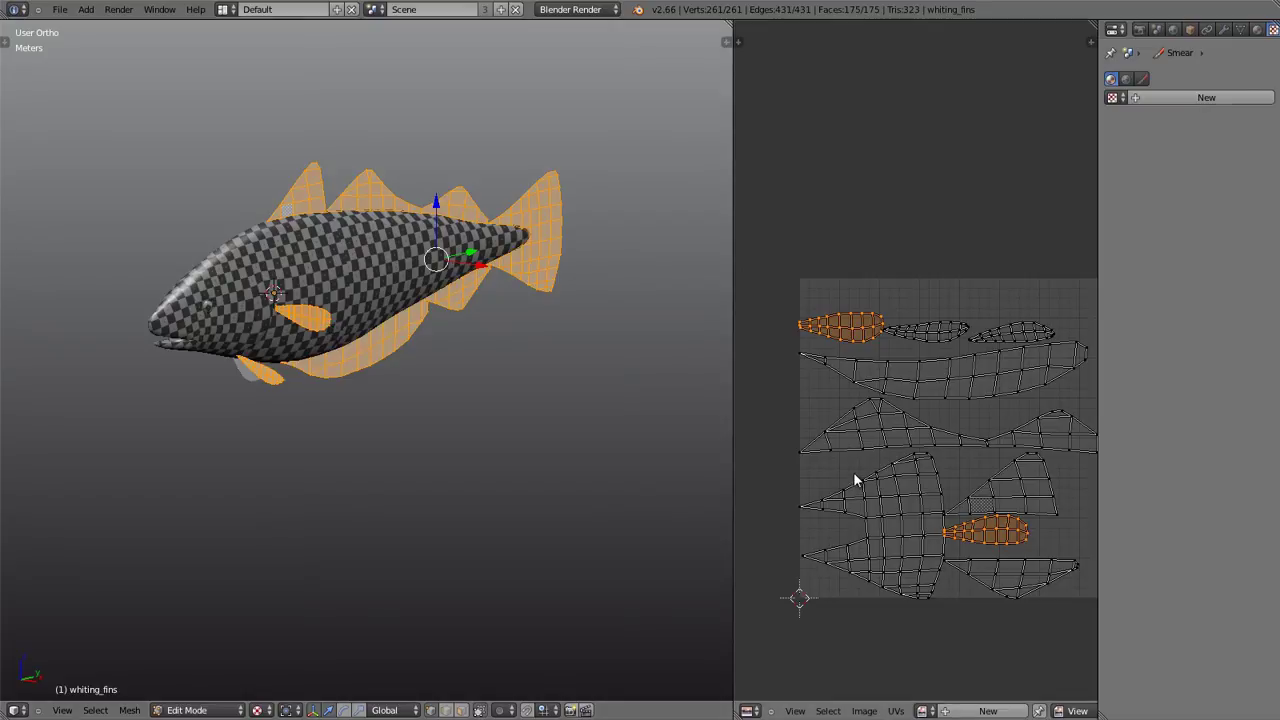
# - Clear the selection and select all linked geometry of both sides of the pectoral fin, starting from its tip vertices
pyautogui.press('a')
pyautogui.press('a')
pyautogui.scroll(10, 325, 308)
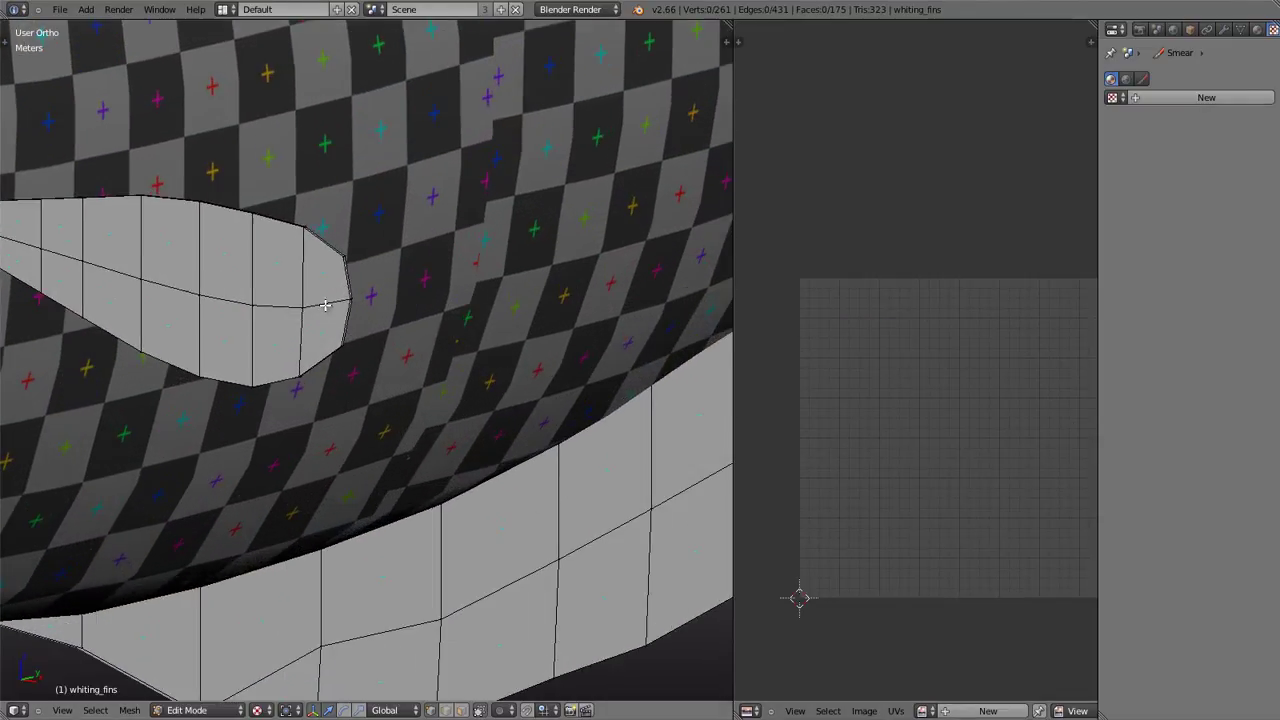
pyautogui.rightClick(348, 302)
pyautogui.moveTo(428, 340); pyautogui.dragTo(360, 346, button='middle')
pyautogui.scroll(8, 362, 343)
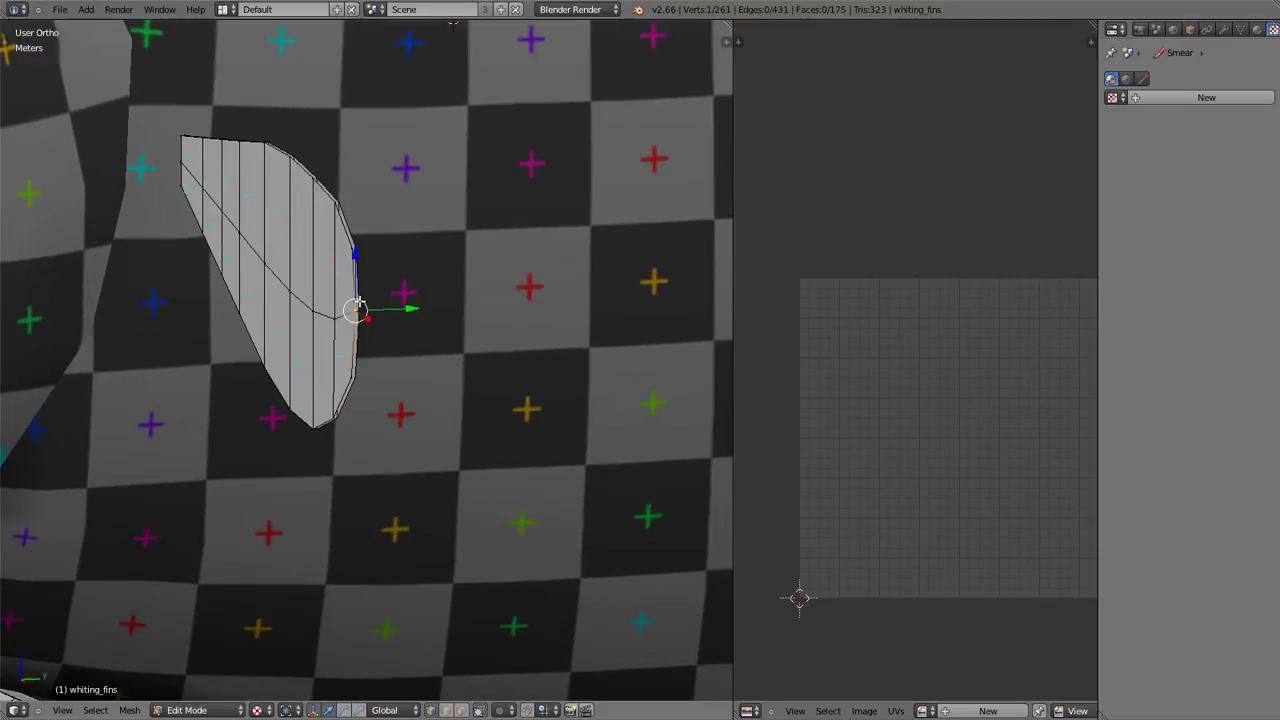
pyautogui.scroll(1, 365, 308)
pyautogui.keyDown('shift'); pyautogui.rightClick(350, 292); pyautogui.keyUp('shift')
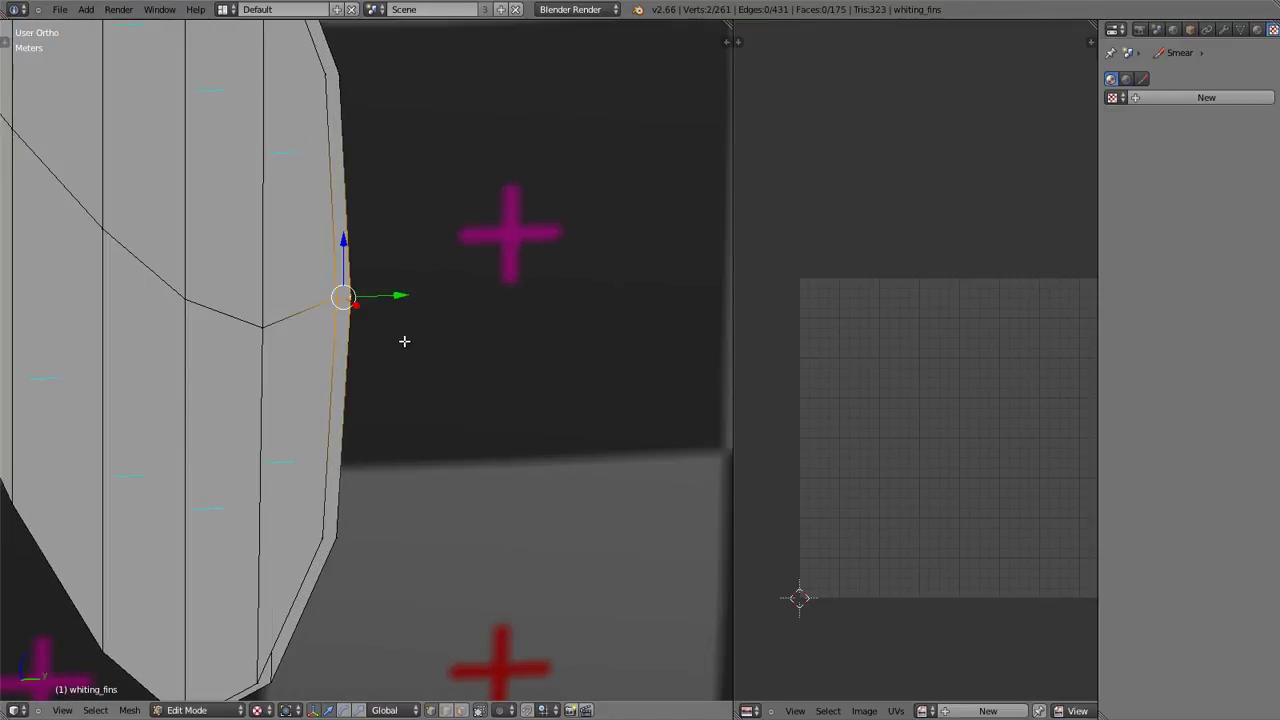
pyautogui.hotkey('ctrl', 'l')
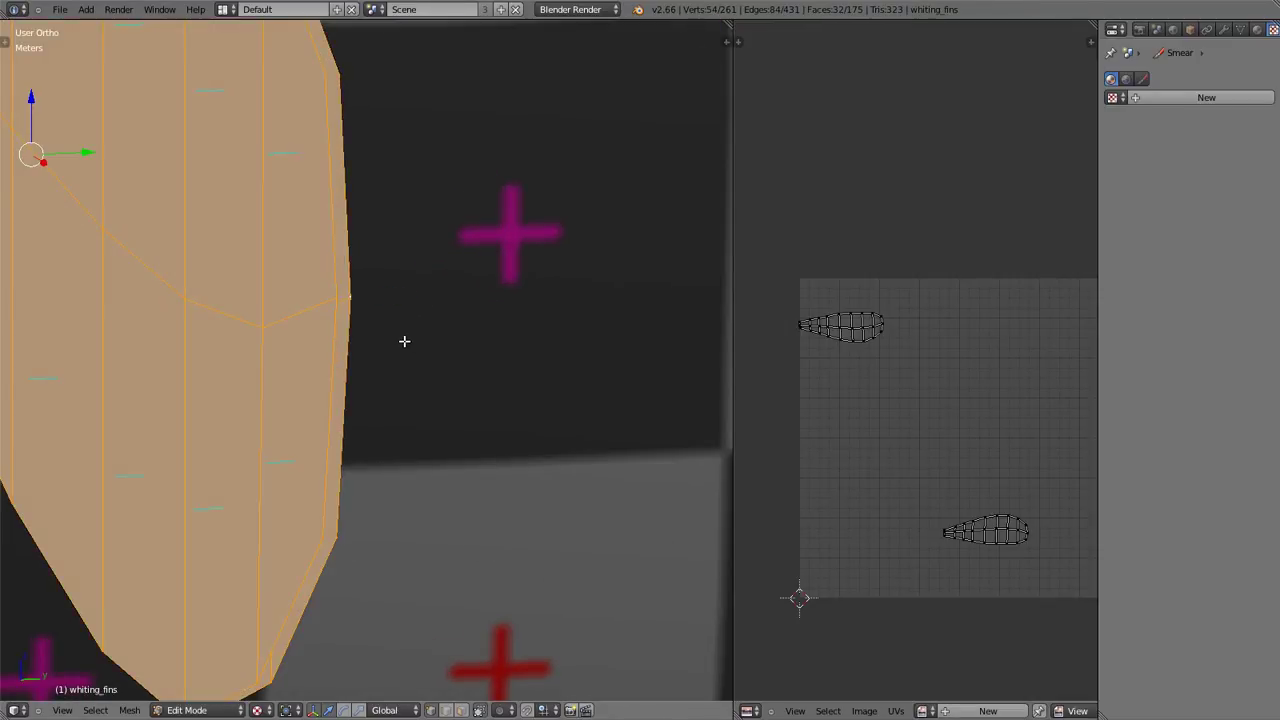
# - Switch the 3D view to front view and unwrap only the selected pectoral fin
pyautogui.scroll(-2, 806, 383)
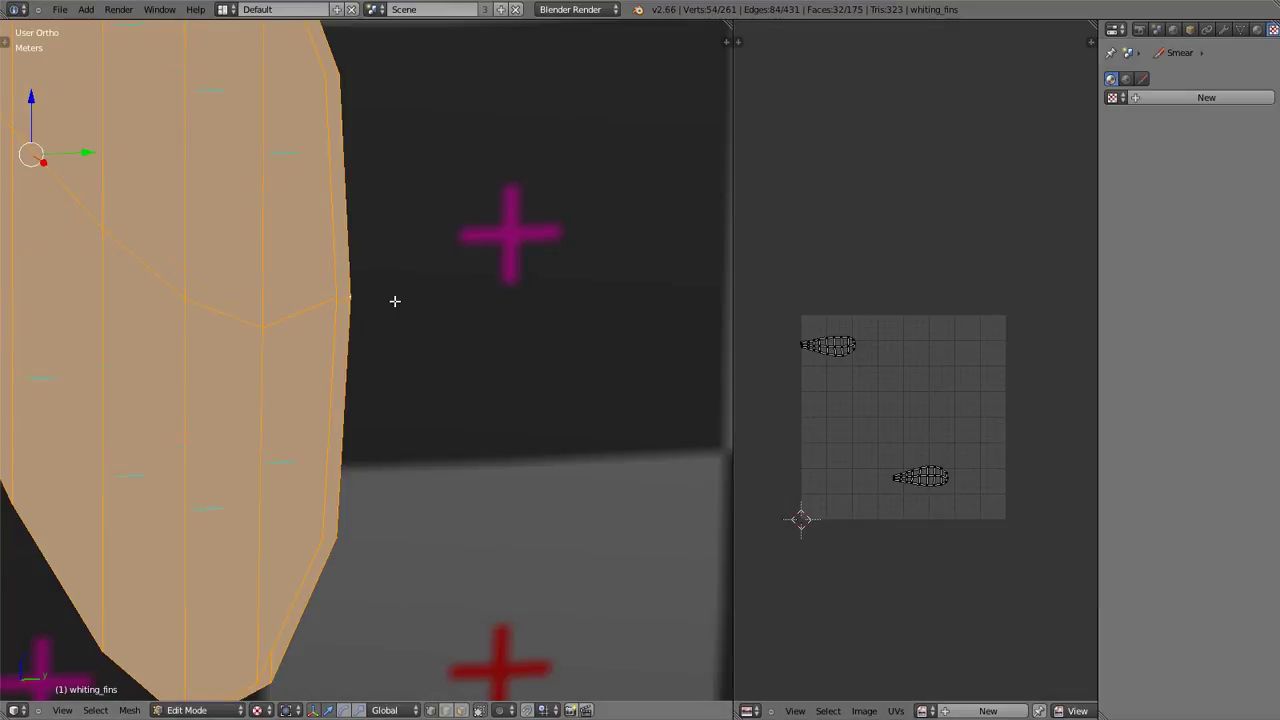
pyautogui.scroll(-8, 394, 300)
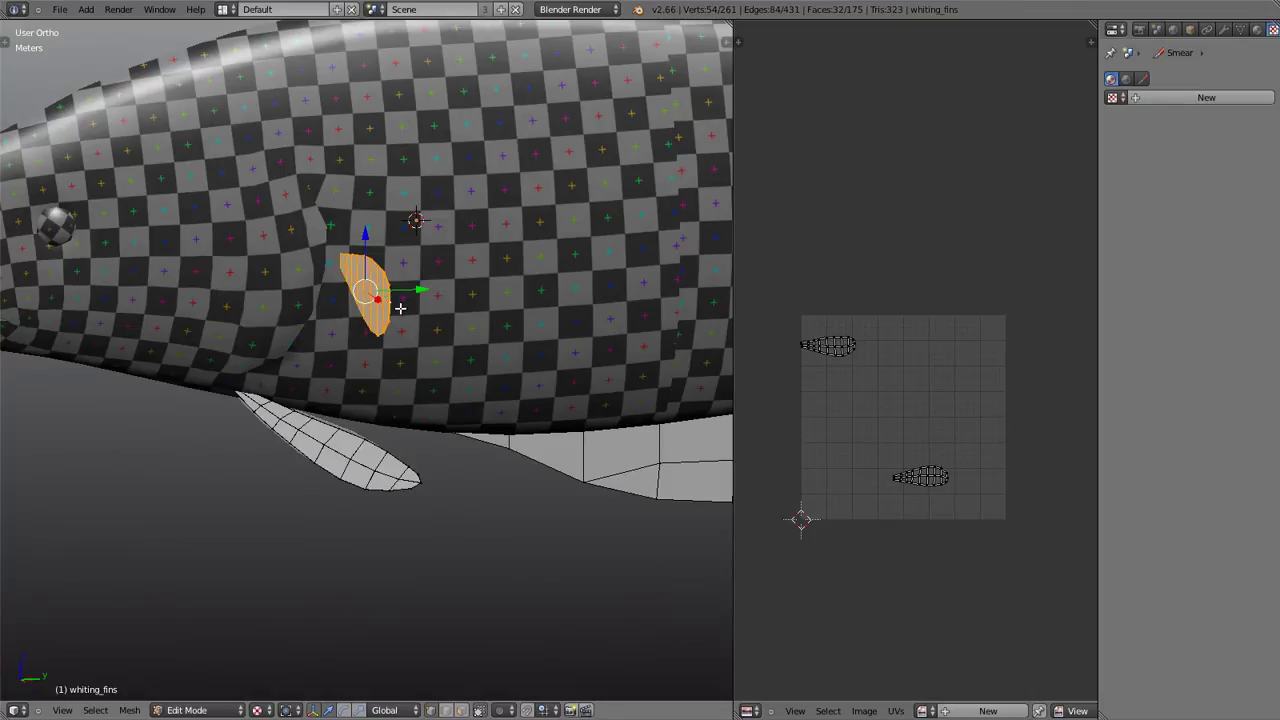
pyautogui.press('KP_1')
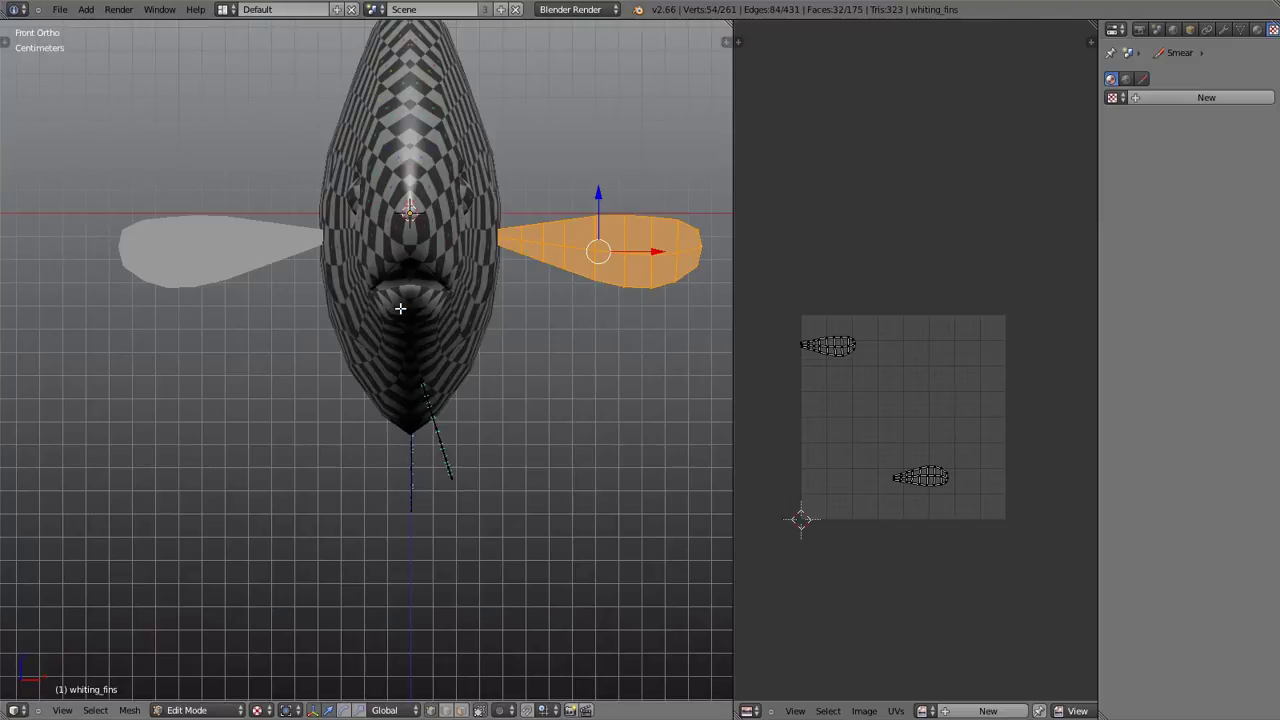
pyautogui.scroll(-3, 500, 363)
pyautogui.keyDown('shift'); pyautogui.moveTo(591, 320); pyautogui.dragTo(457, 349, button='middle'); pyautogui.keyUp('shift')
pyautogui.scroll(2, 413, 331)
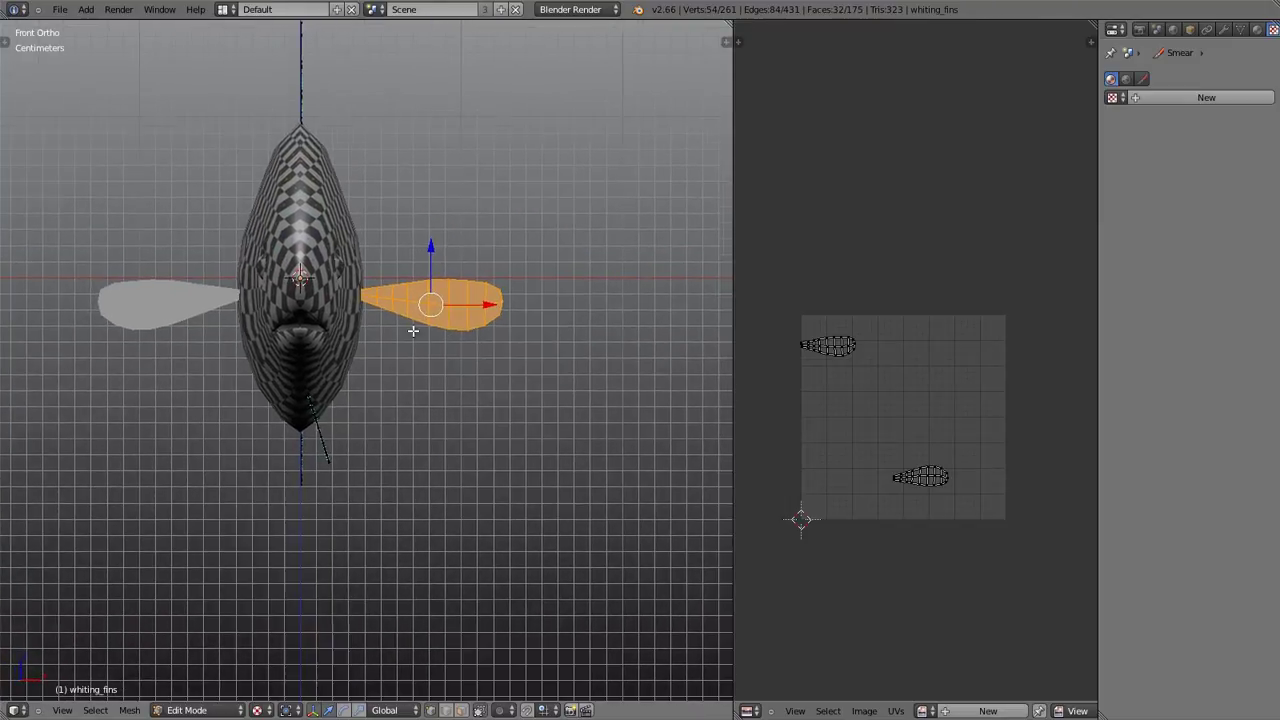
pyautogui.press('u')
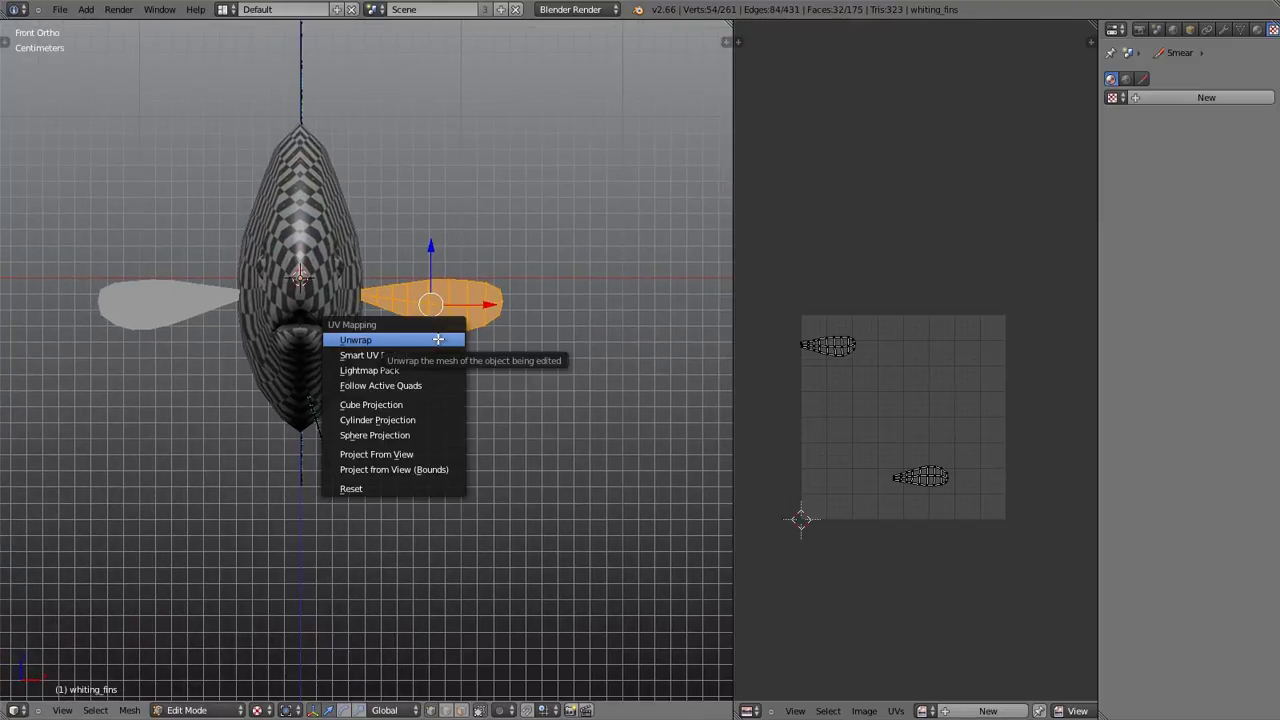
pyautogui.click(438, 339)
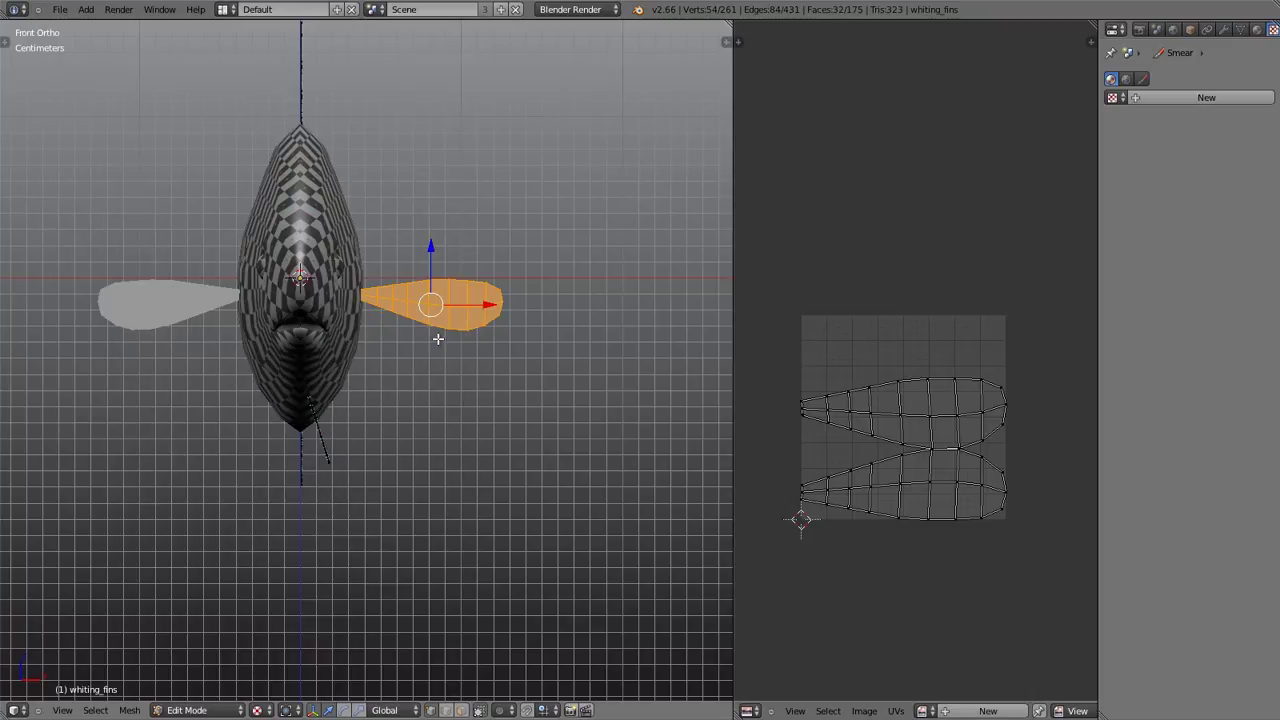
# - Apply Project From View to the selected pectoral fin's UVs from the front view
pyautogui.press('u')
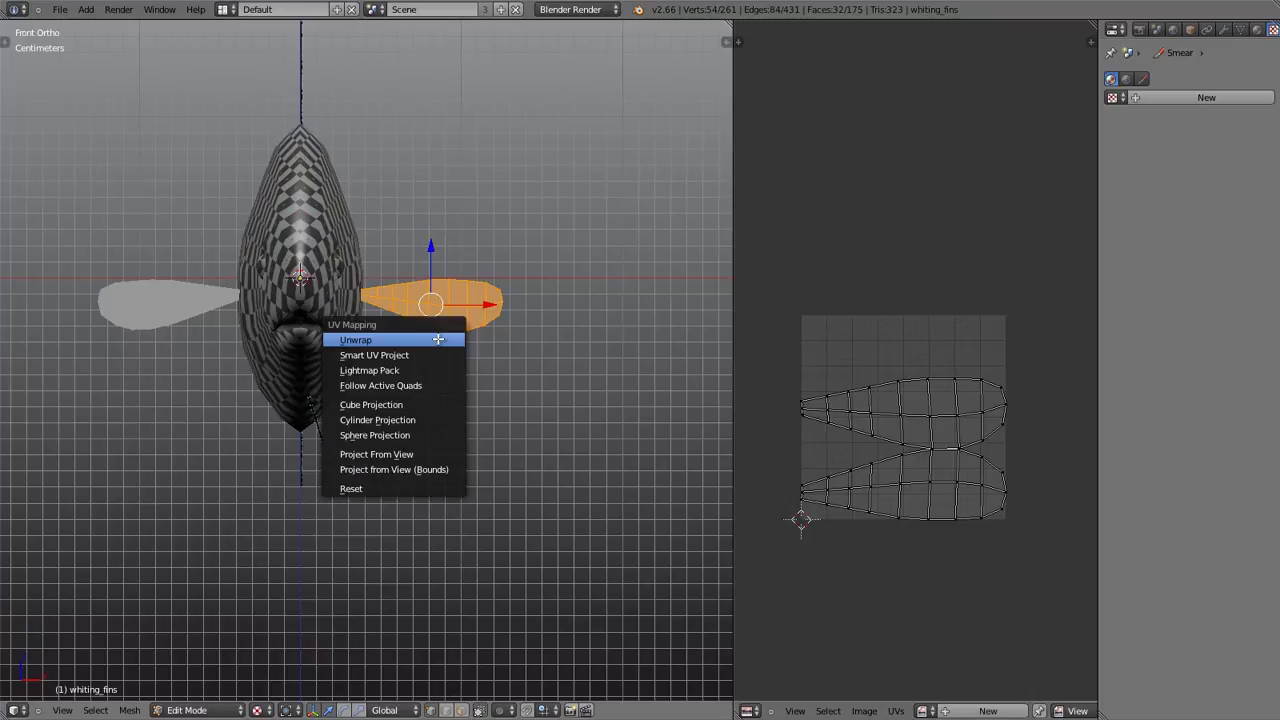
pyautogui.click(402, 454)
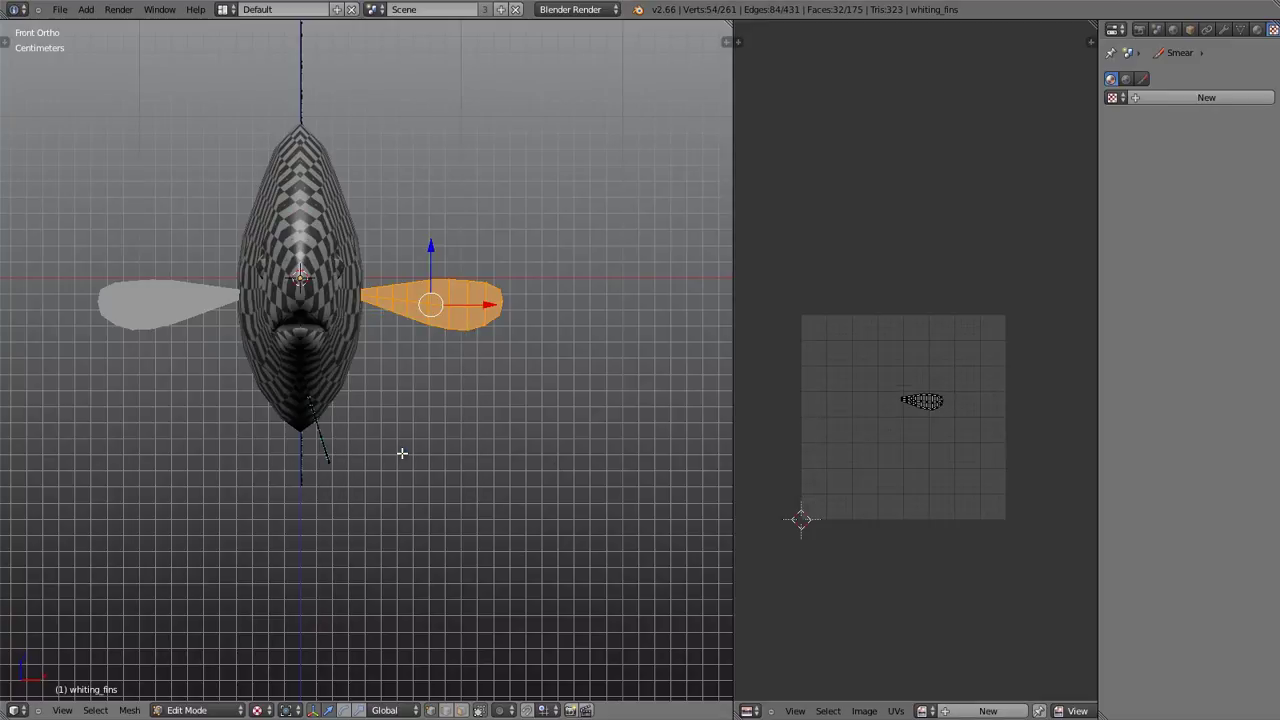
pyautogui.scroll(9, 837, 402)
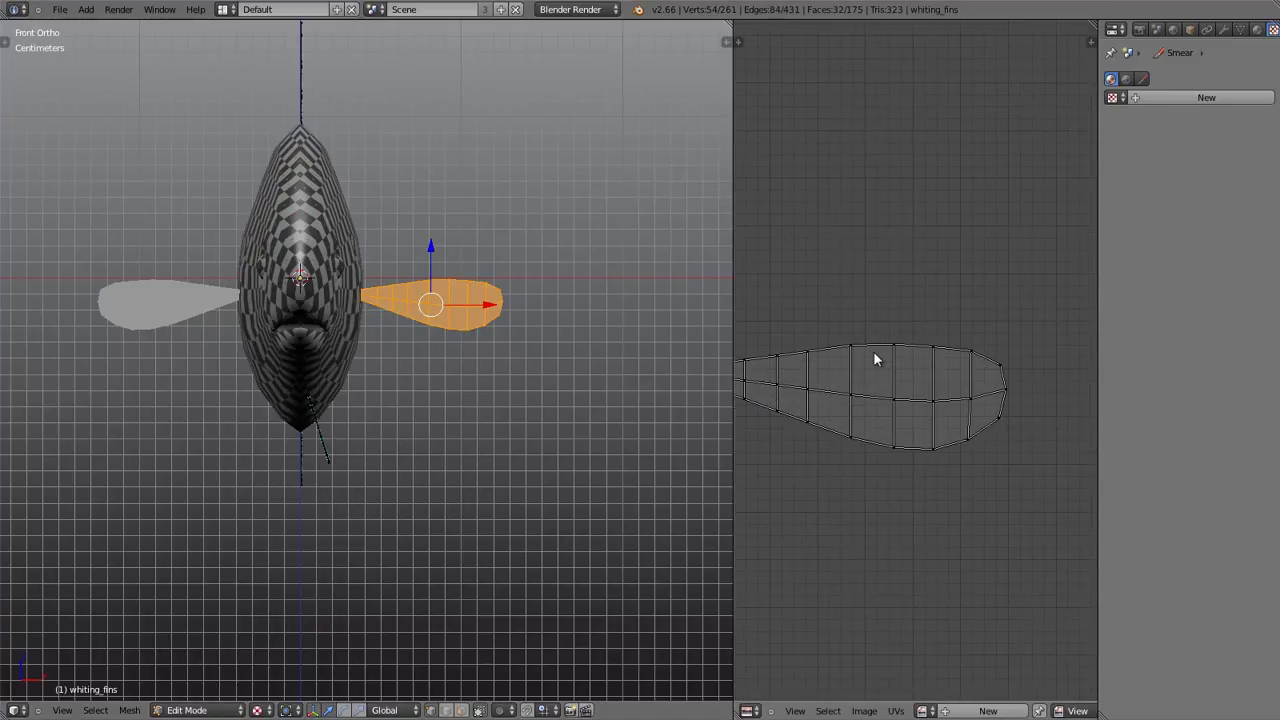
pyautogui.scroll(2, 873, 355)
pyautogui.scroll(-3, 871, 428)
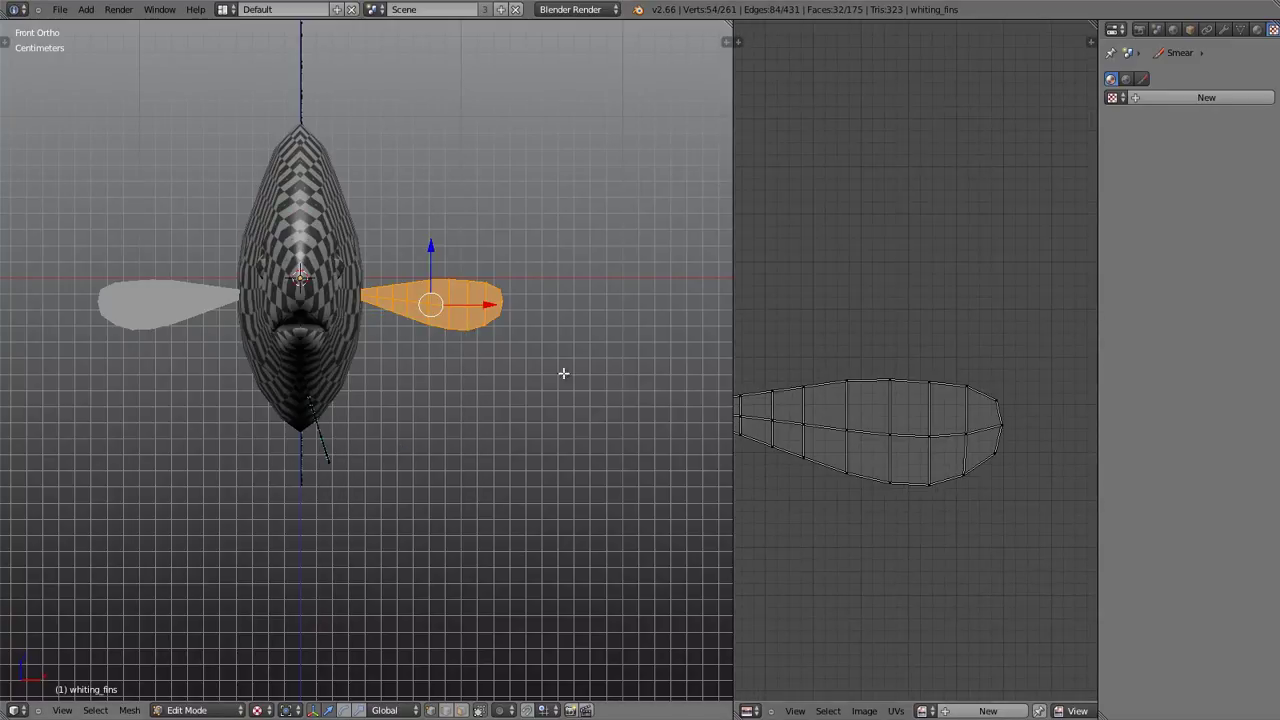
# - Clear the selection and select all linked geometry of the small pelvic fin beneath the body
pyautogui.moveTo(514, 309); pyautogui.dragTo(380, 310, button='middle')
pyautogui.scroll(3, 380, 310)
pyautogui.scroll(-3, 358, 317)
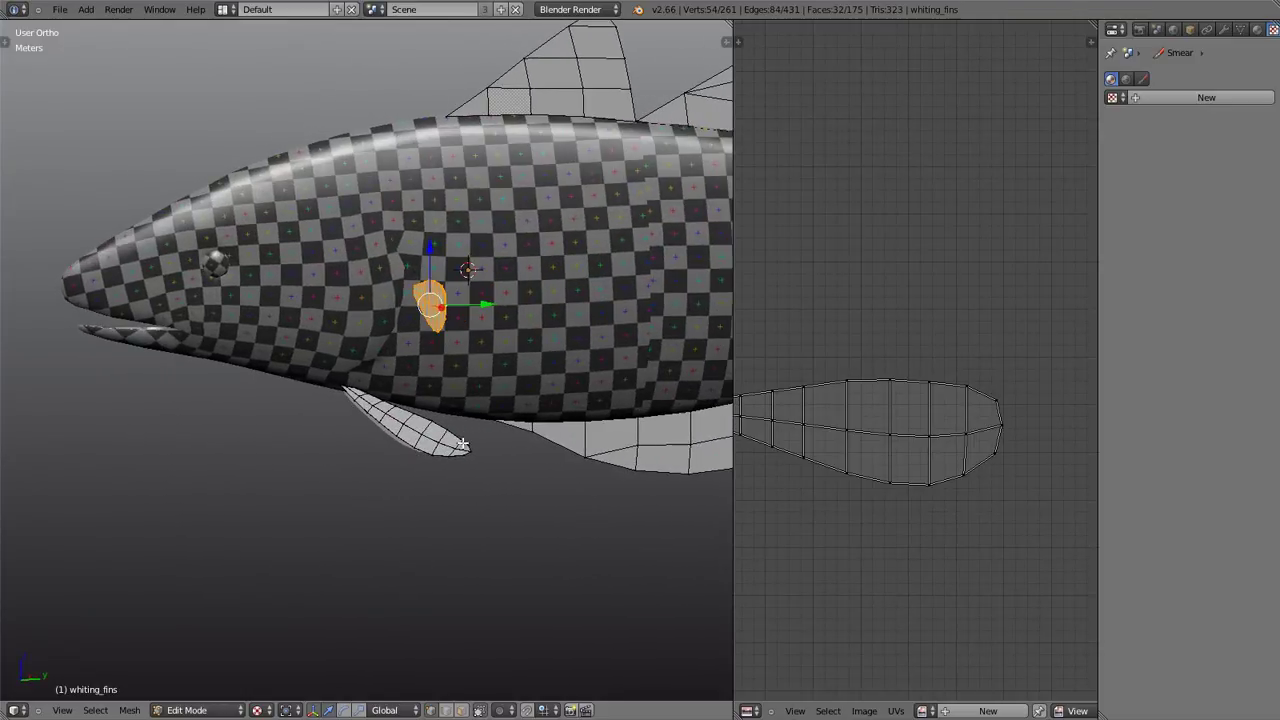
pyautogui.moveTo(443, 460); pyautogui.dragTo(523, 457, button='middle')
pyautogui.scroll(4, 313, 466)
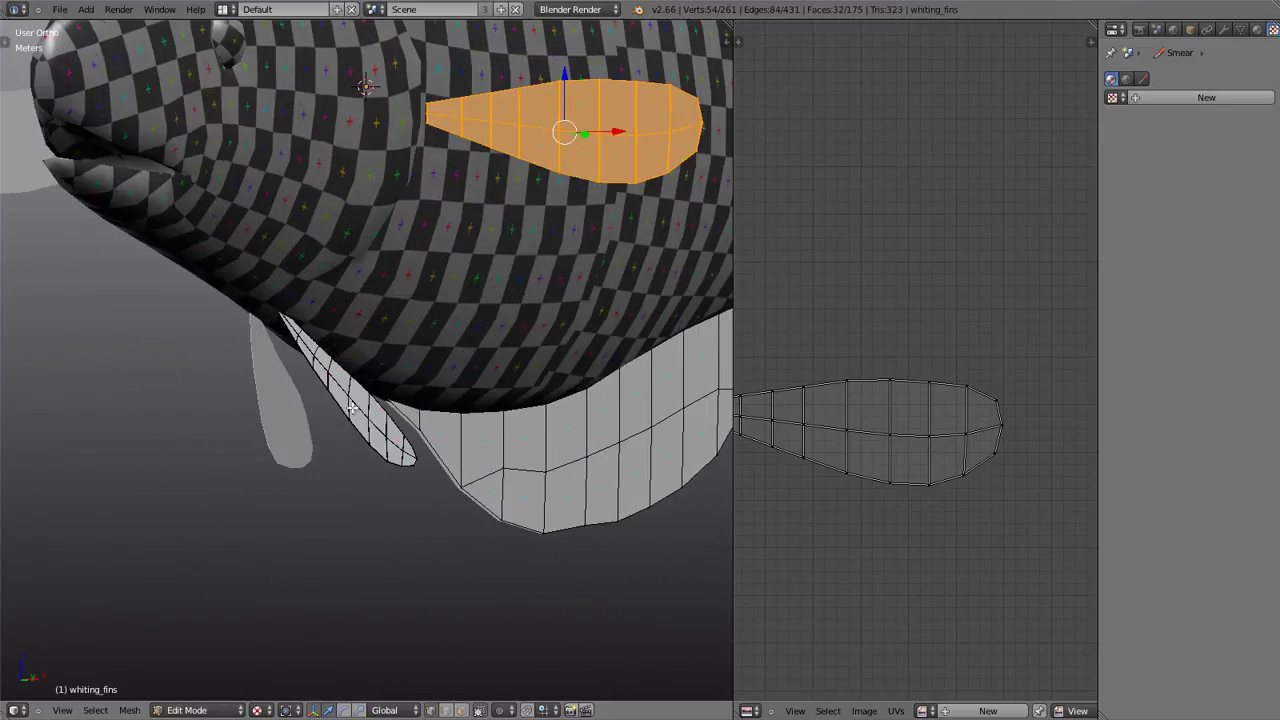
pyautogui.press('a')
pyautogui.scroll(5, 319, 378)
pyautogui.rightClick(321, 381)
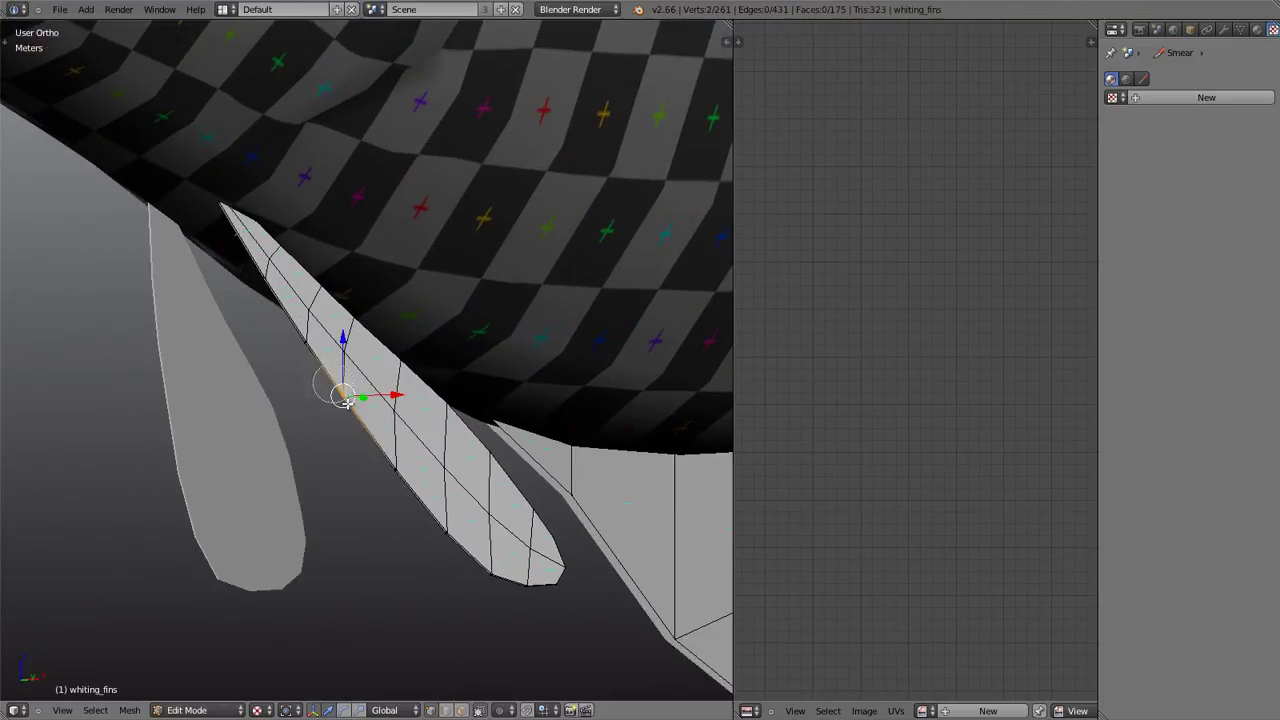
pyautogui.hotkey('ctrl', 'l')
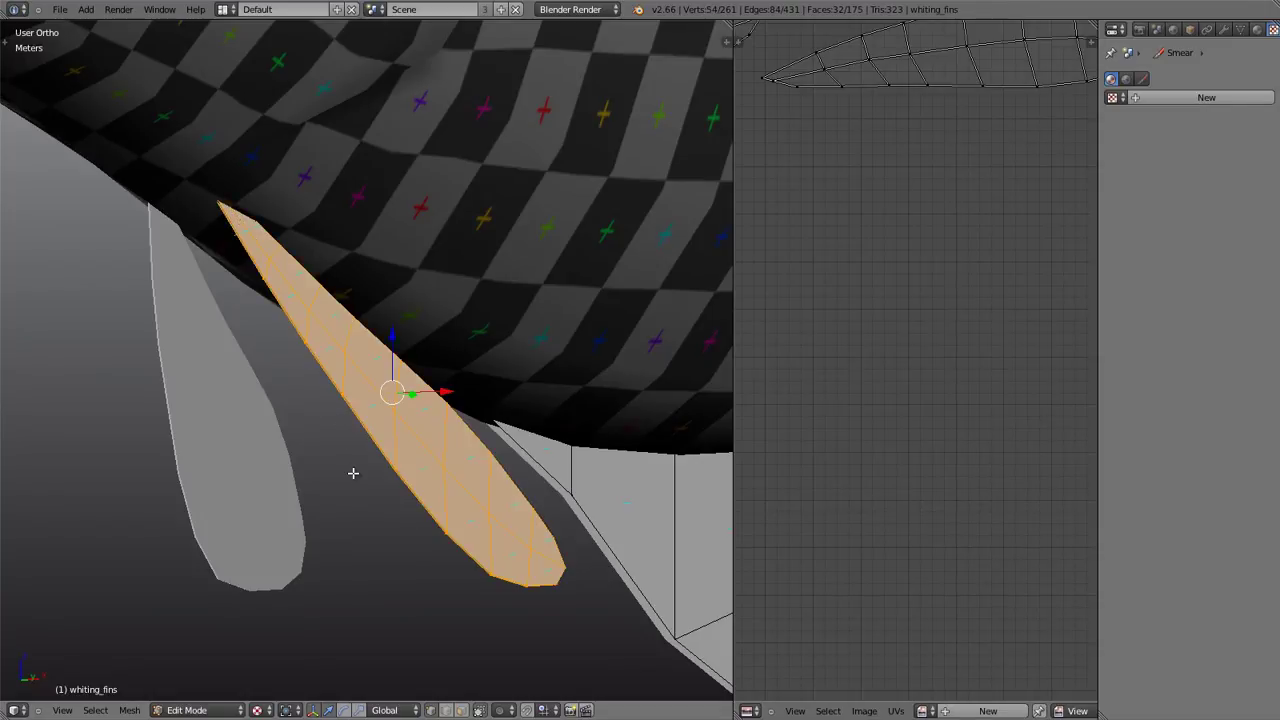
# - Switch the 3D view to right view and unwrap the selected pelvic fin with Project From View
pyautogui.press('KP_3')
pyautogui.scroll(-6, 351, 471)
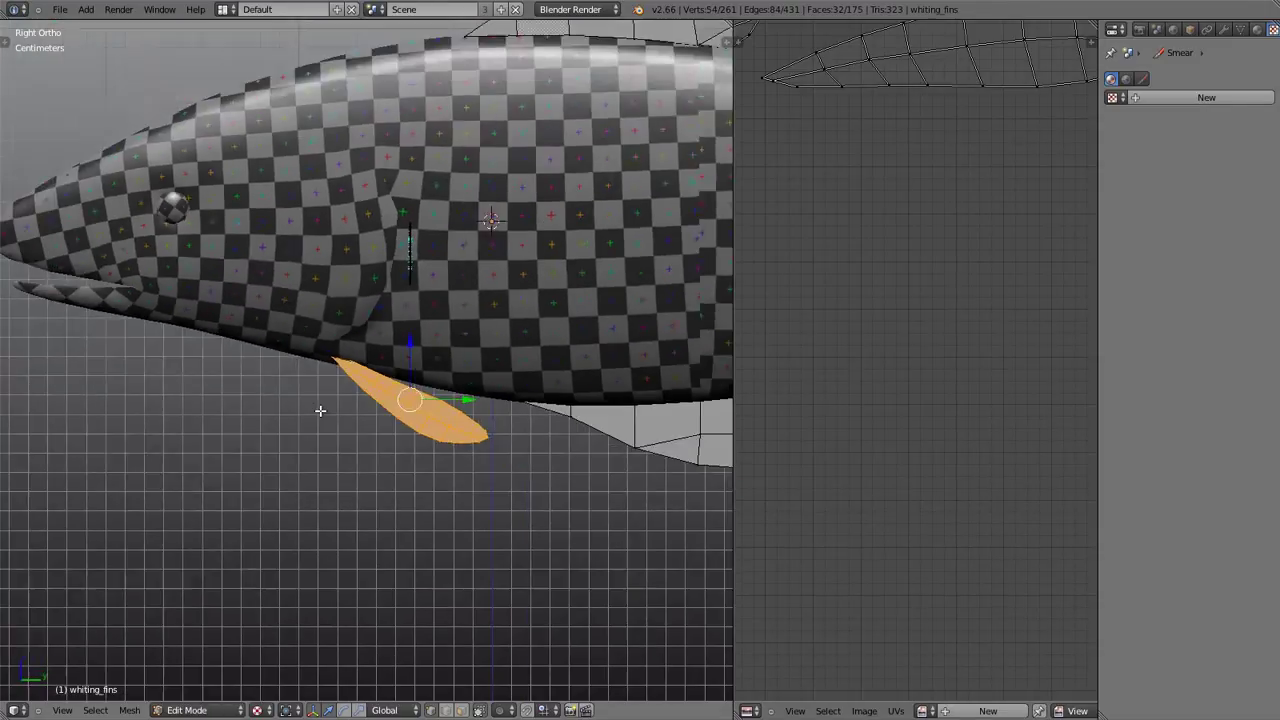
pyautogui.press('u')
pyautogui.click(443, 437)
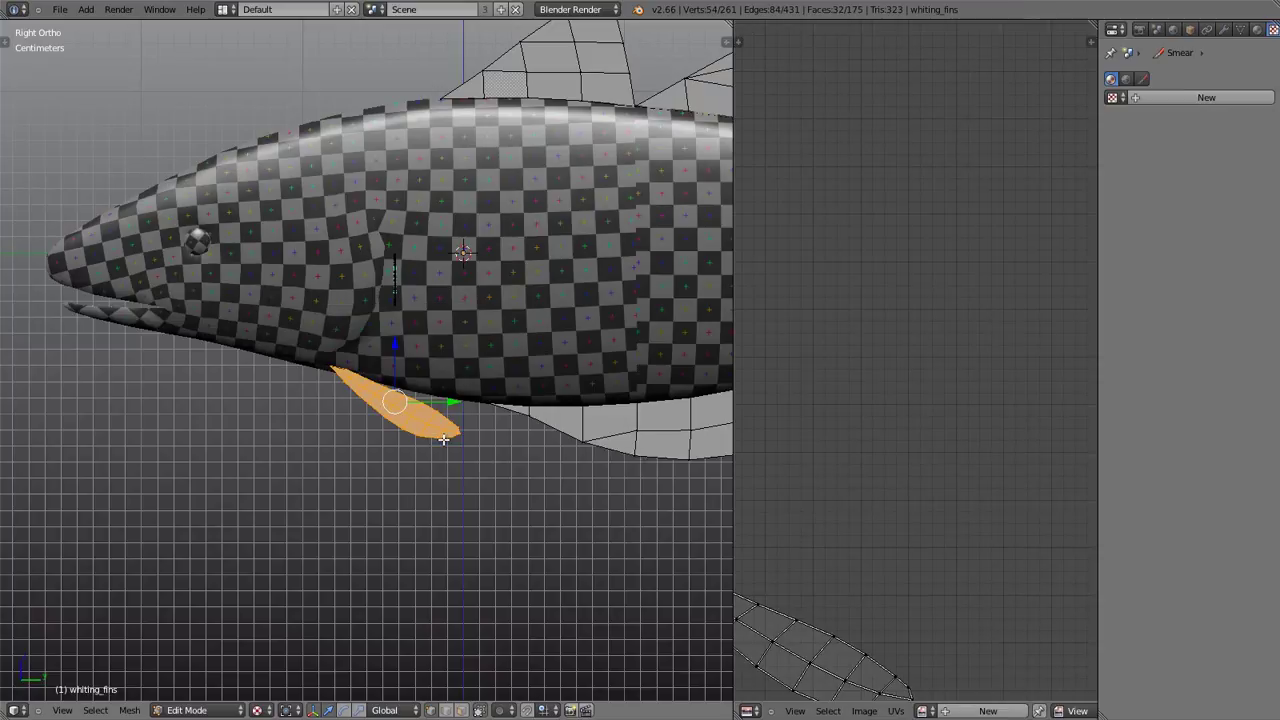
pyautogui.scroll(-2, 913, 468)
pyautogui.moveTo(871, 571); pyautogui.dragTo(892, 508, button='middle')
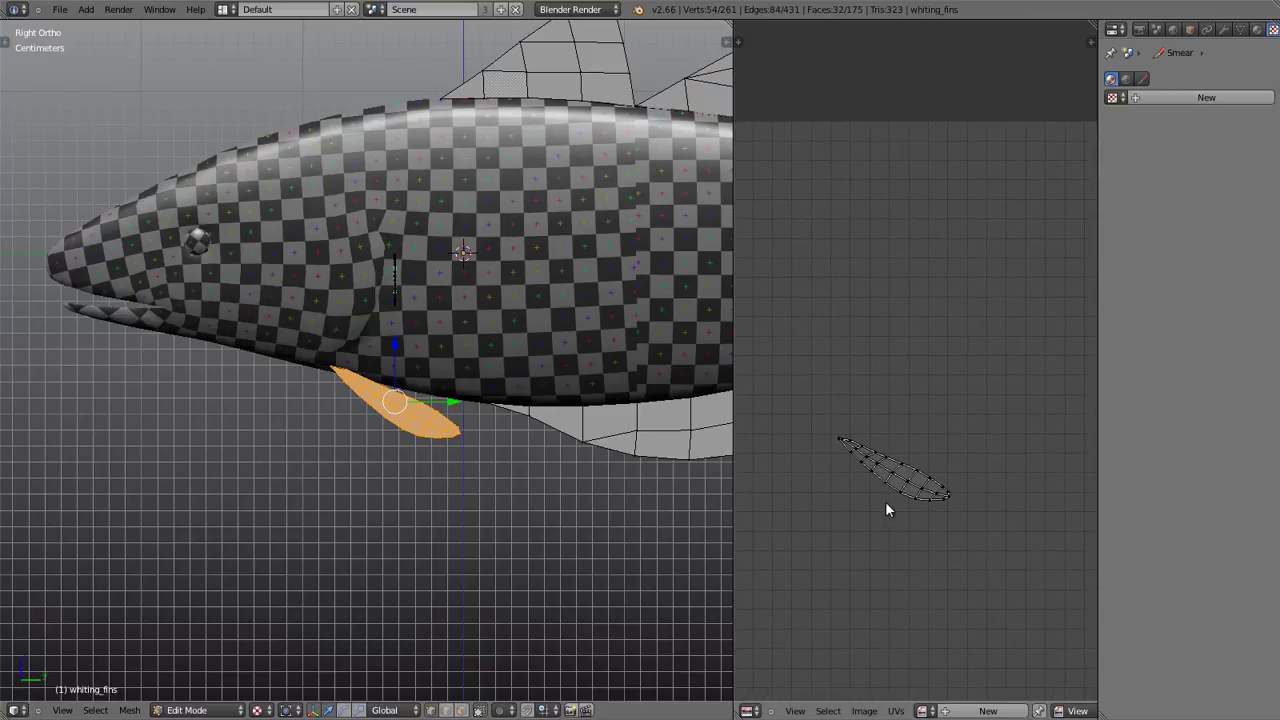
pyautogui.scroll(-2, 886, 505)
pyautogui.scroll(1, 436, 431)
# - In front view, rotate the slanted pelvic fin by 17 degrees so that it stands vertical
pyautogui.moveTo(436, 431); pyautogui.dragTo(534, 420, button='middle')
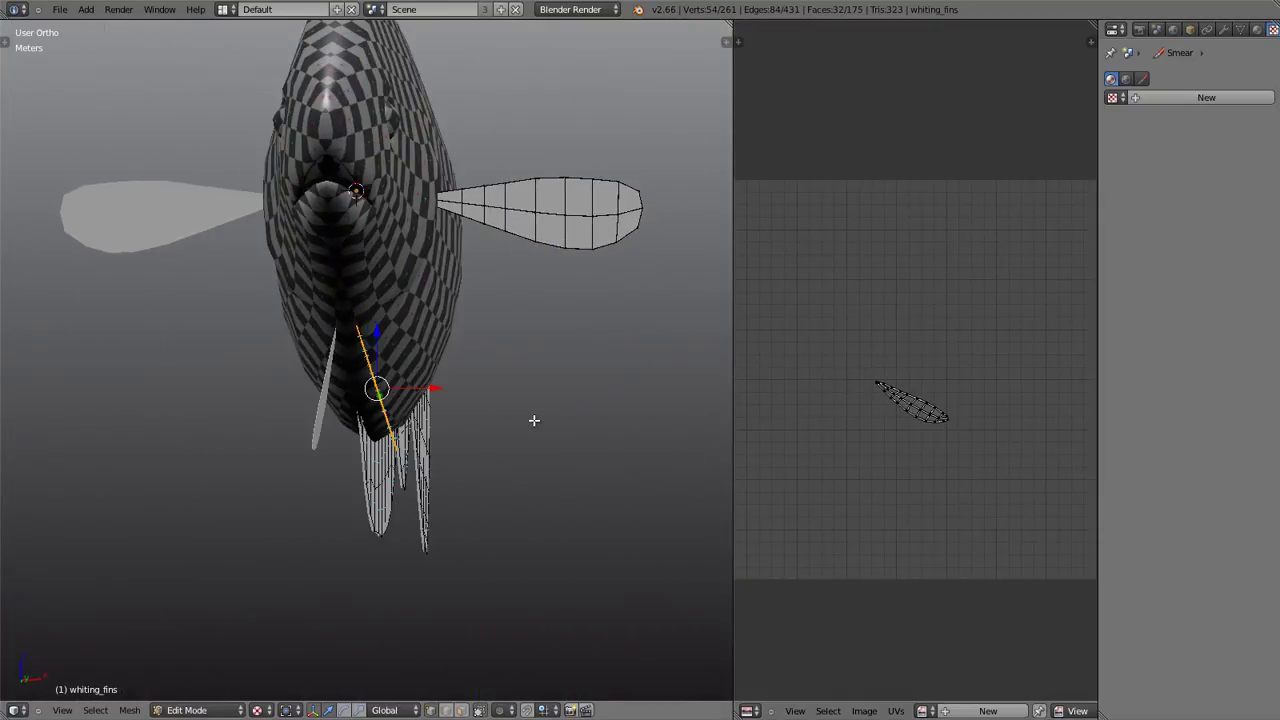
pyautogui.press('KP_1')
pyautogui.scroll(2, 414, 334)
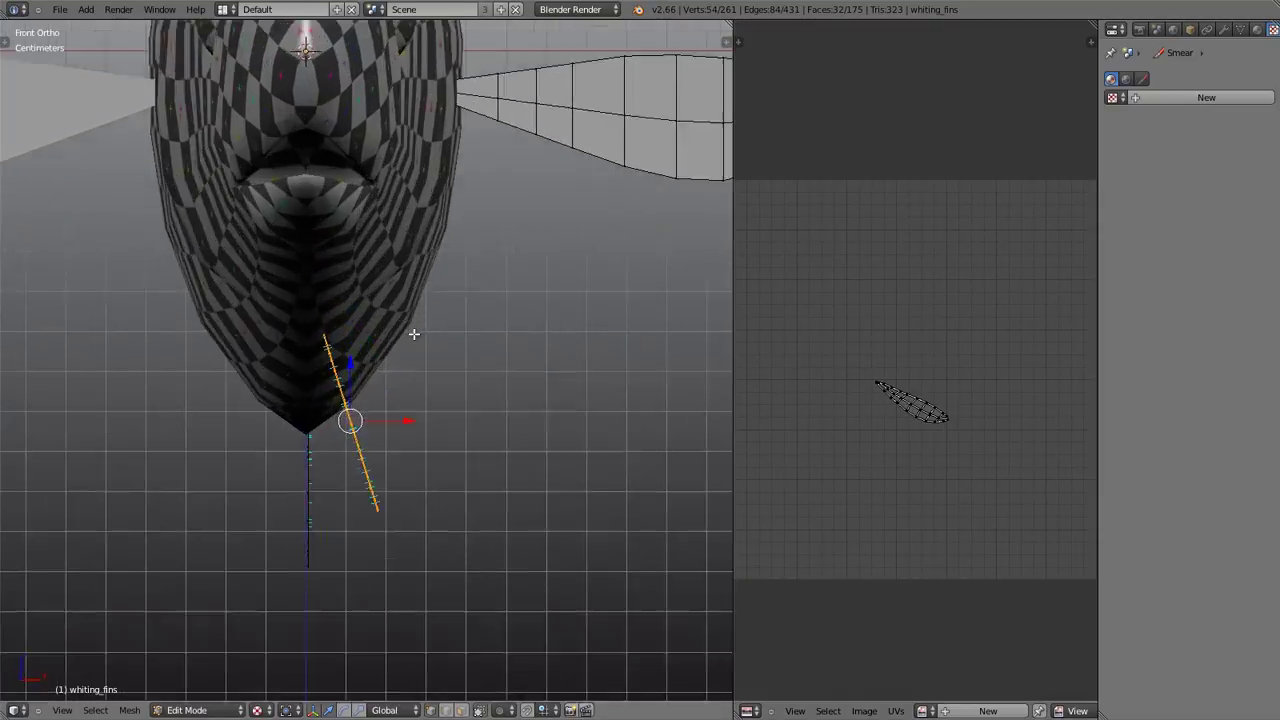
pyautogui.press('r')
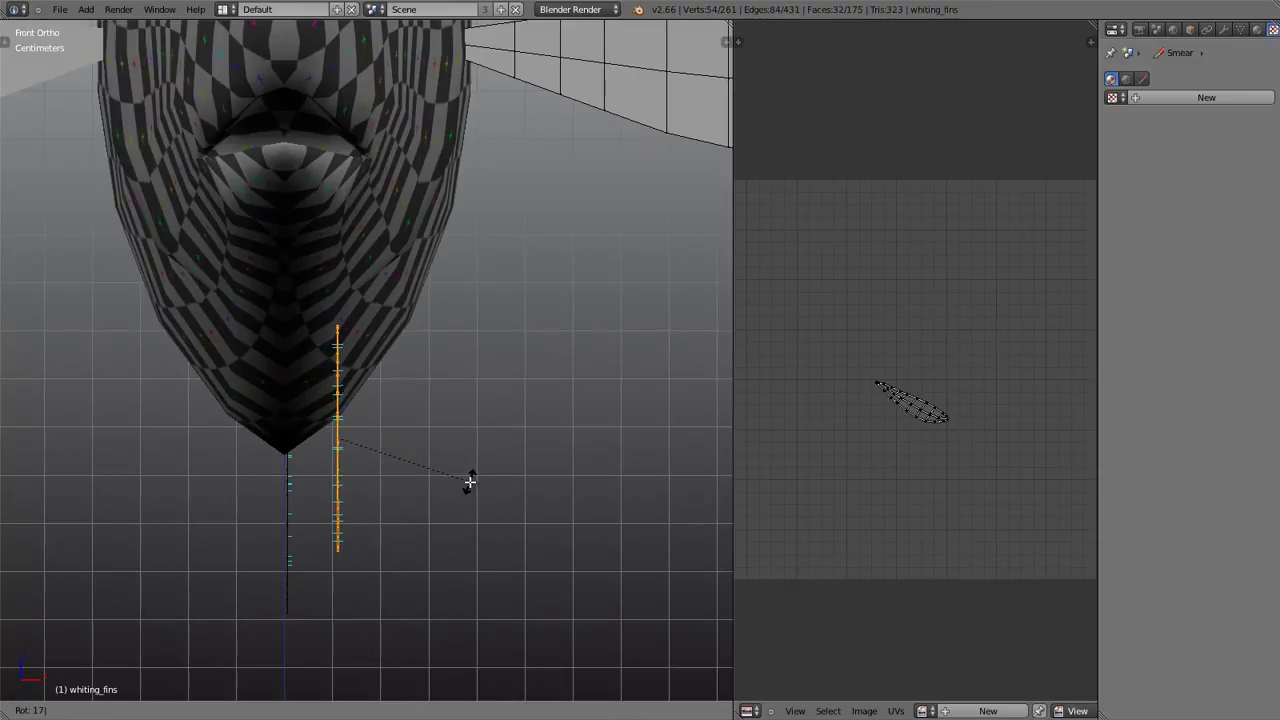
pyautogui.click(470, 482)
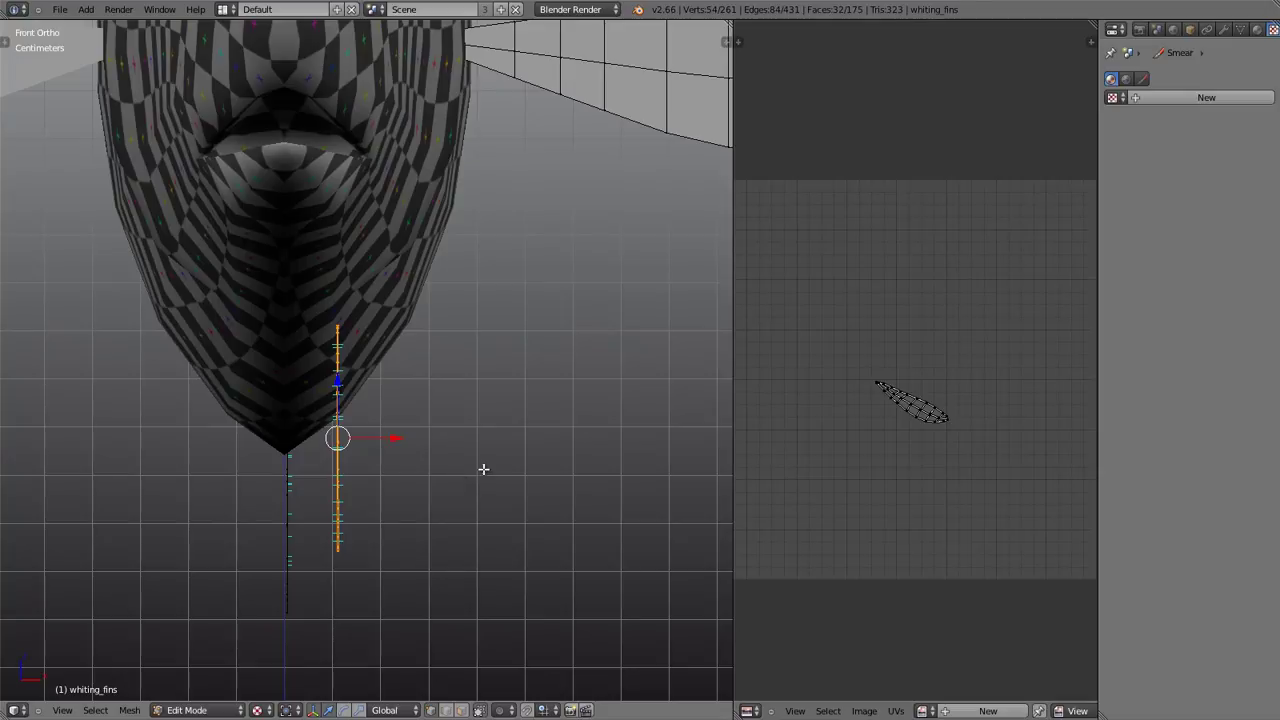
# - Return to right view and project the straightened pelvic fin's UVs from the view again
pyautogui.moveTo(483, 469); pyautogui.dragTo(370, 465, button='middle')
pyautogui.scroll(3, 370, 465)
pyautogui.press('KP_3')
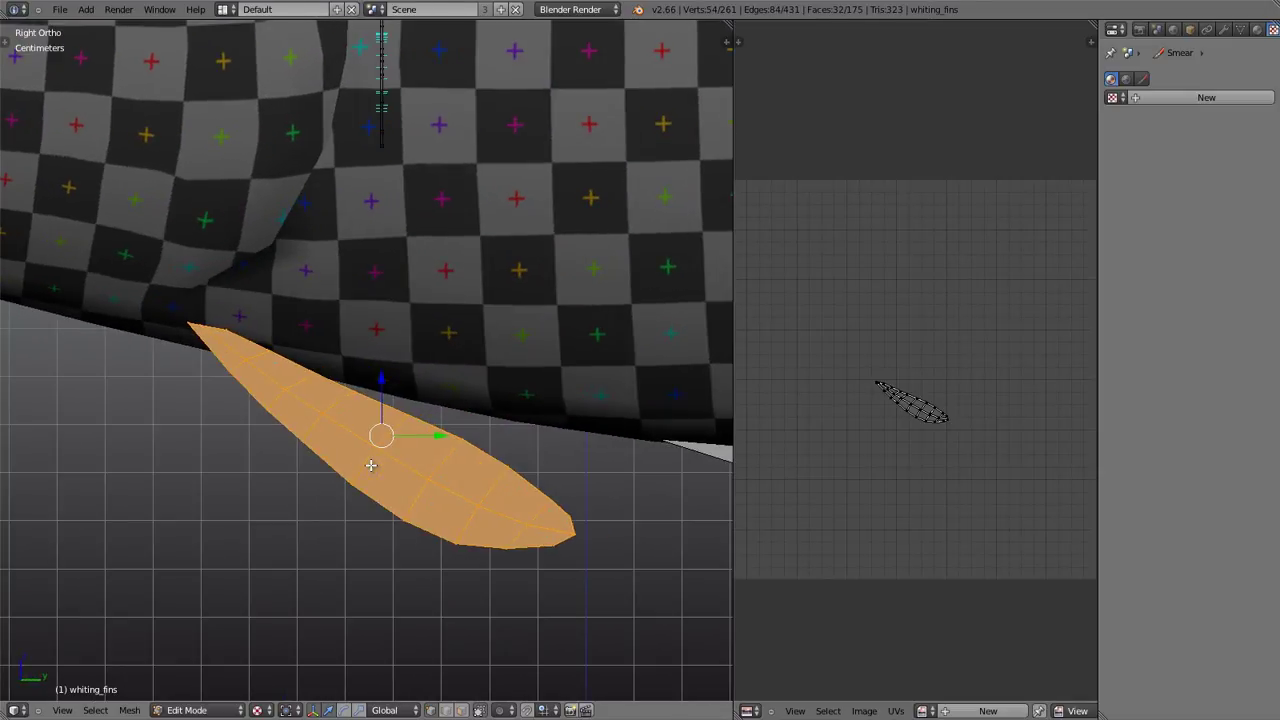
pyautogui.press('u')
pyautogui.click(371, 465)
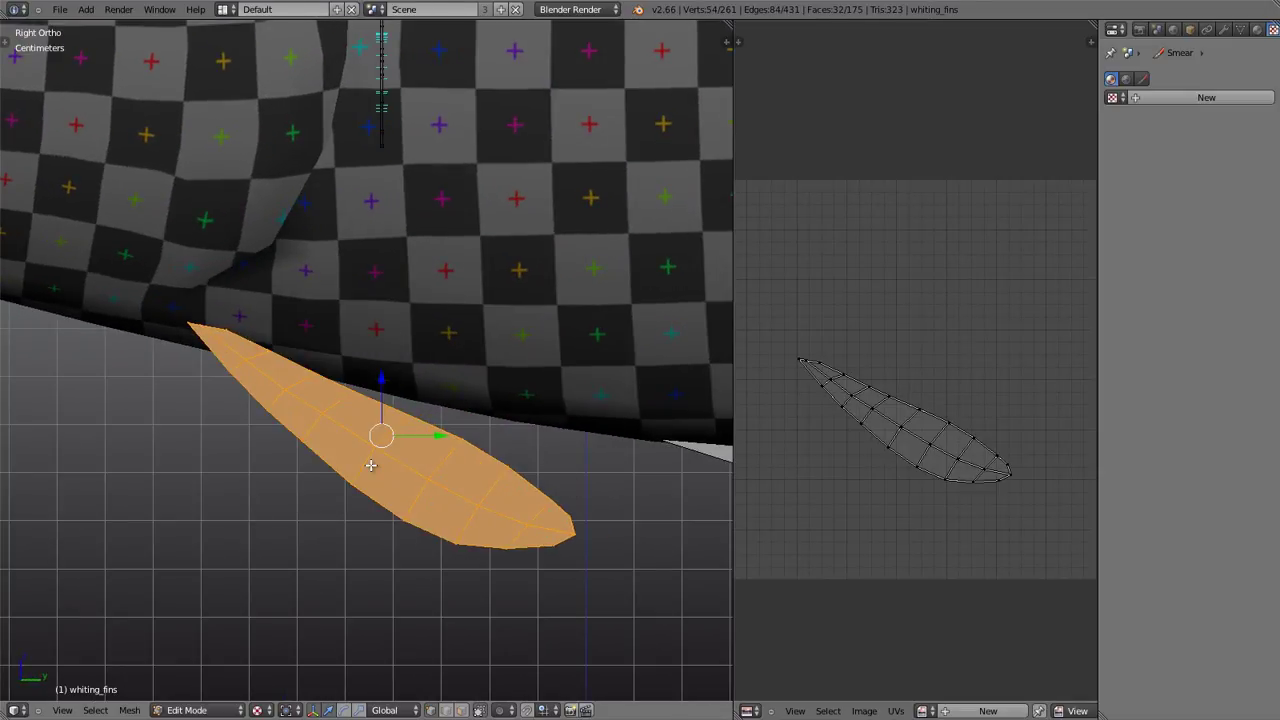
pyautogui.scroll(-3, 439, 384)
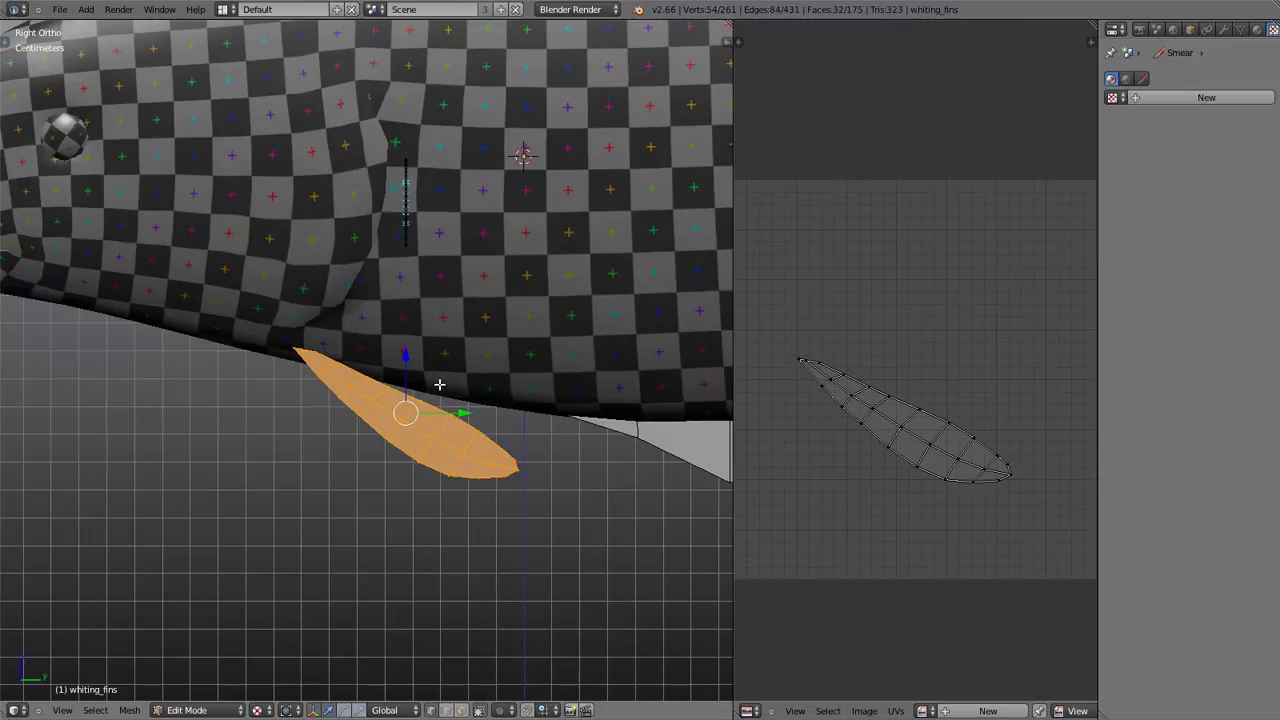
pyautogui.scroll(-2, 439, 384)
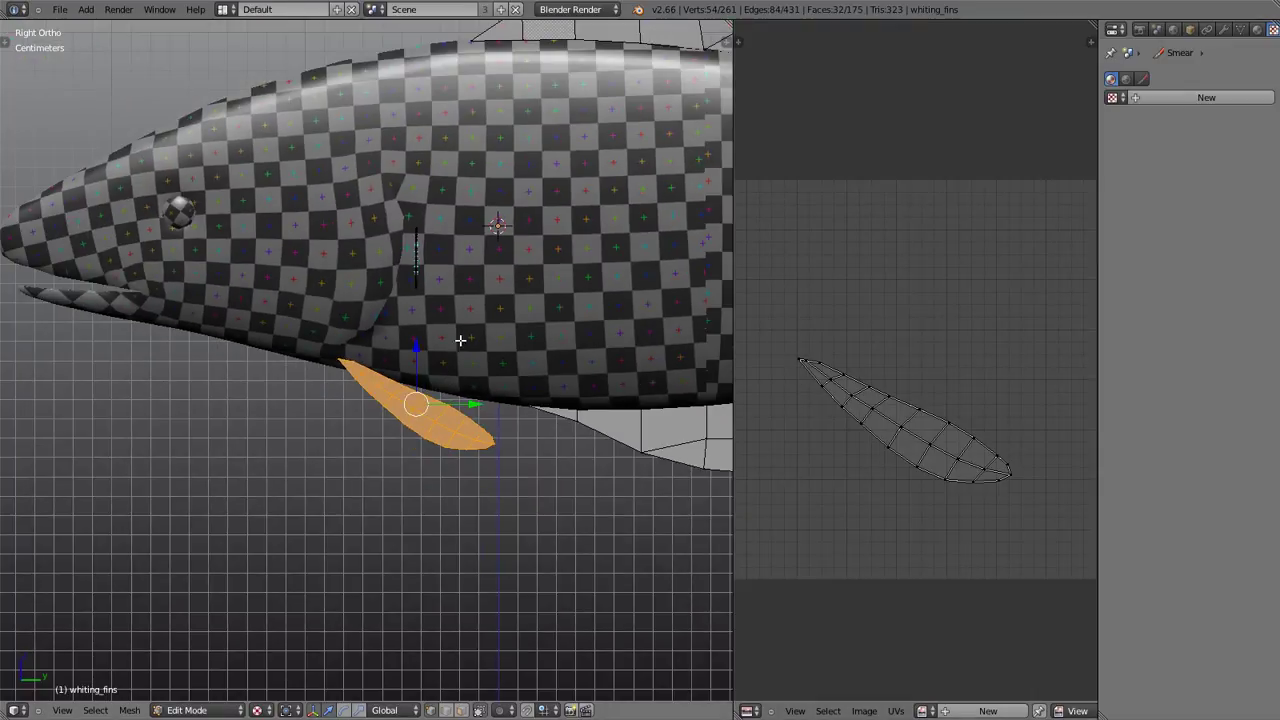
# - Select the entire fins mesh to display all its UV islands together
pyautogui.press('a')
pyautogui.press('a')
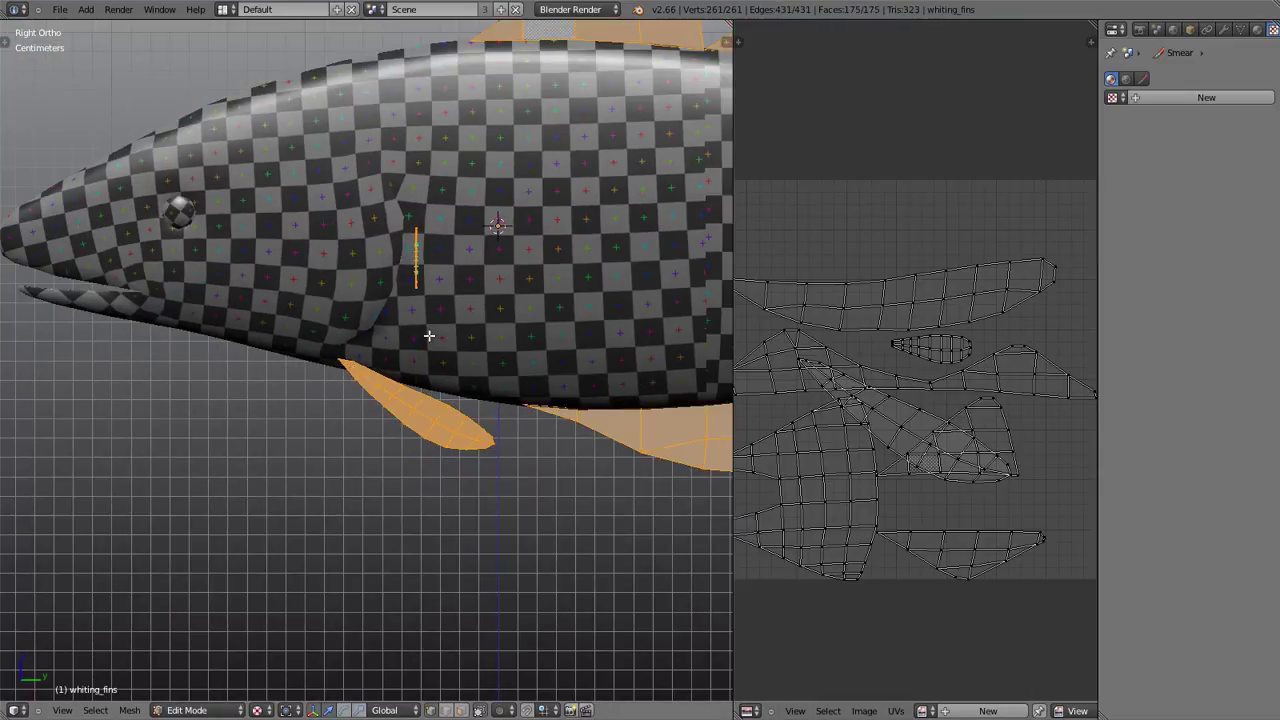
pyautogui.scroll(-2, 829, 409)
pyautogui.moveTo(880, 429); pyautogui.dragTo(903, 421, button='middle')
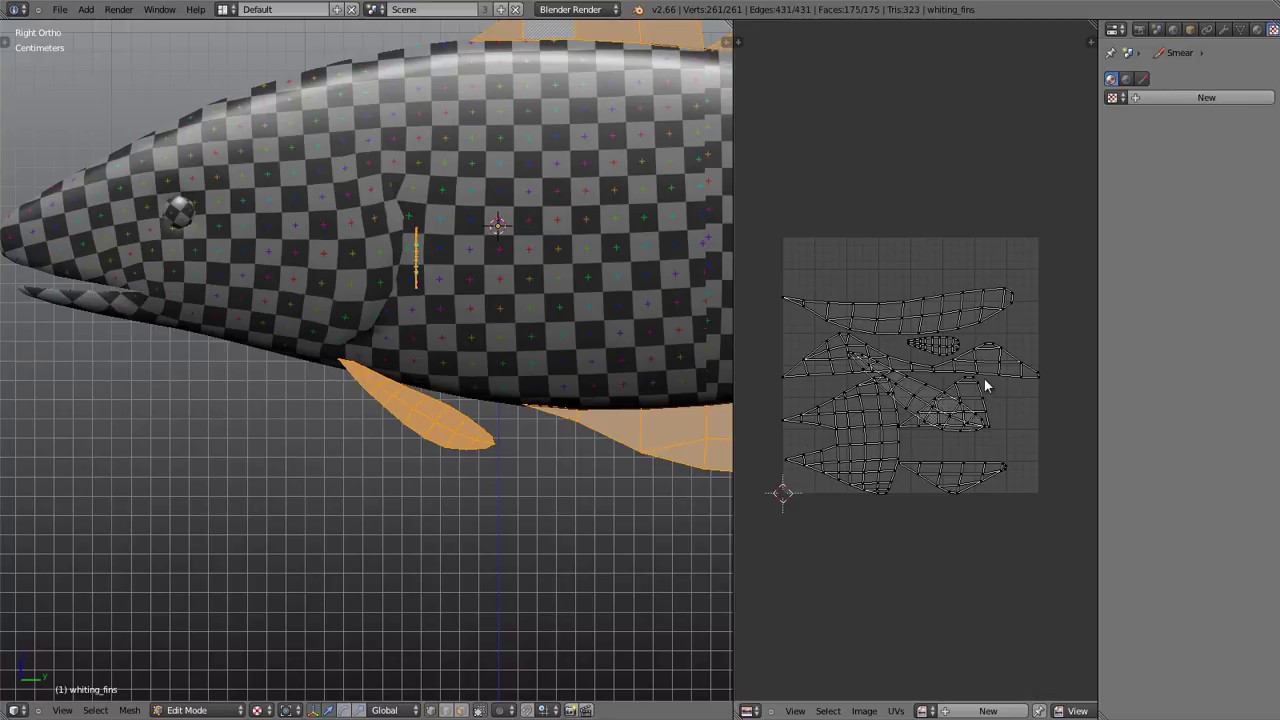
pyautogui.scroll(2, 988, 322)
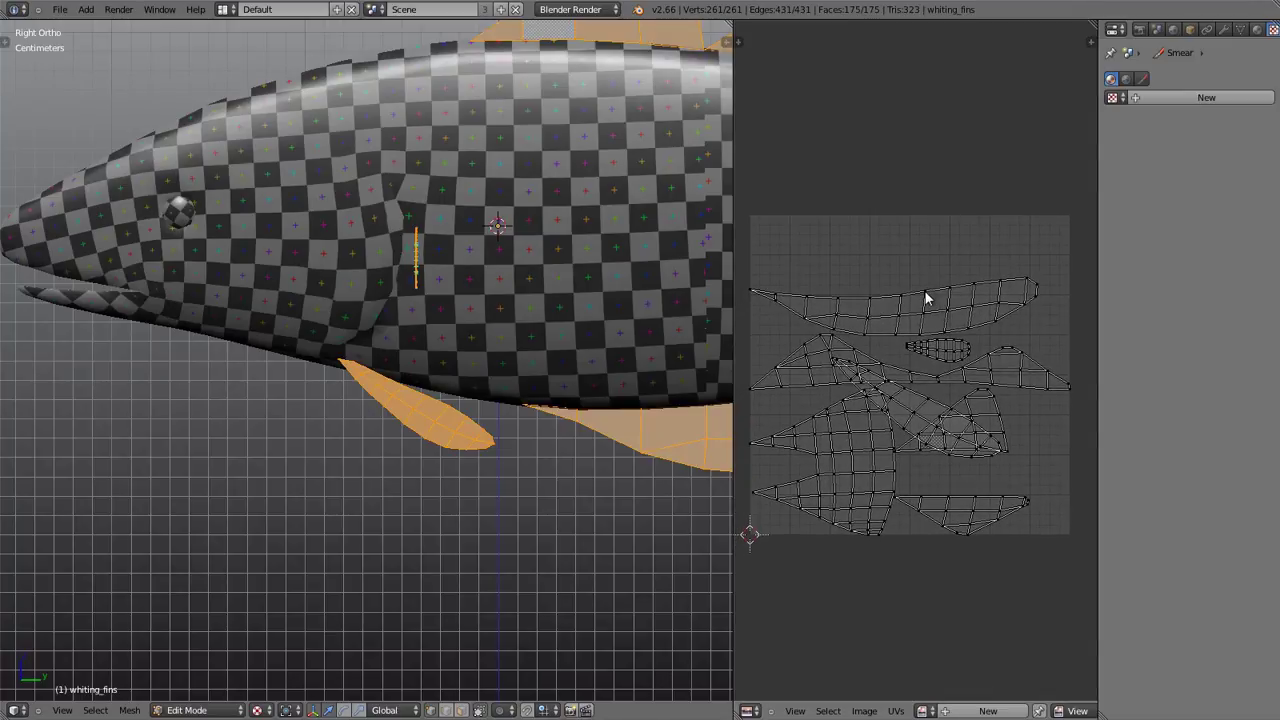
# - Select the long curved fin's UV island and move it up against the upper edge of the UV square
pyautogui.press('l')
pyautogui.press('g')
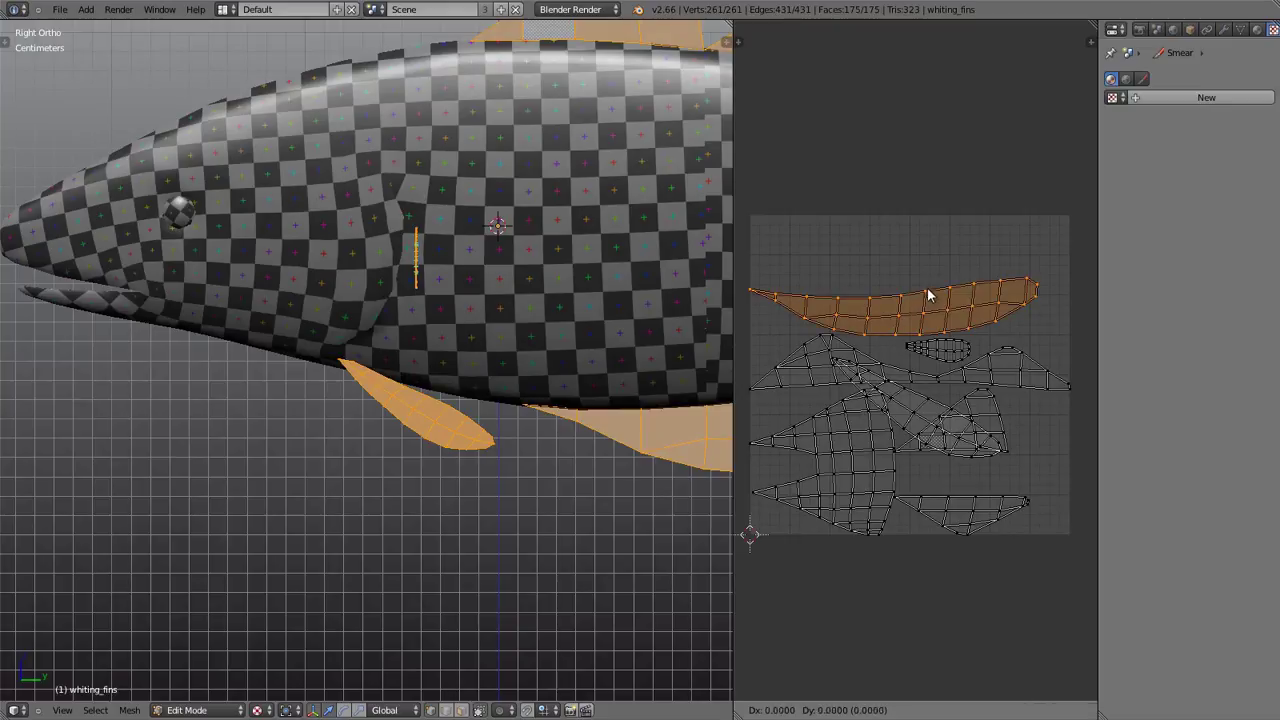
pyautogui.click(931, 253)
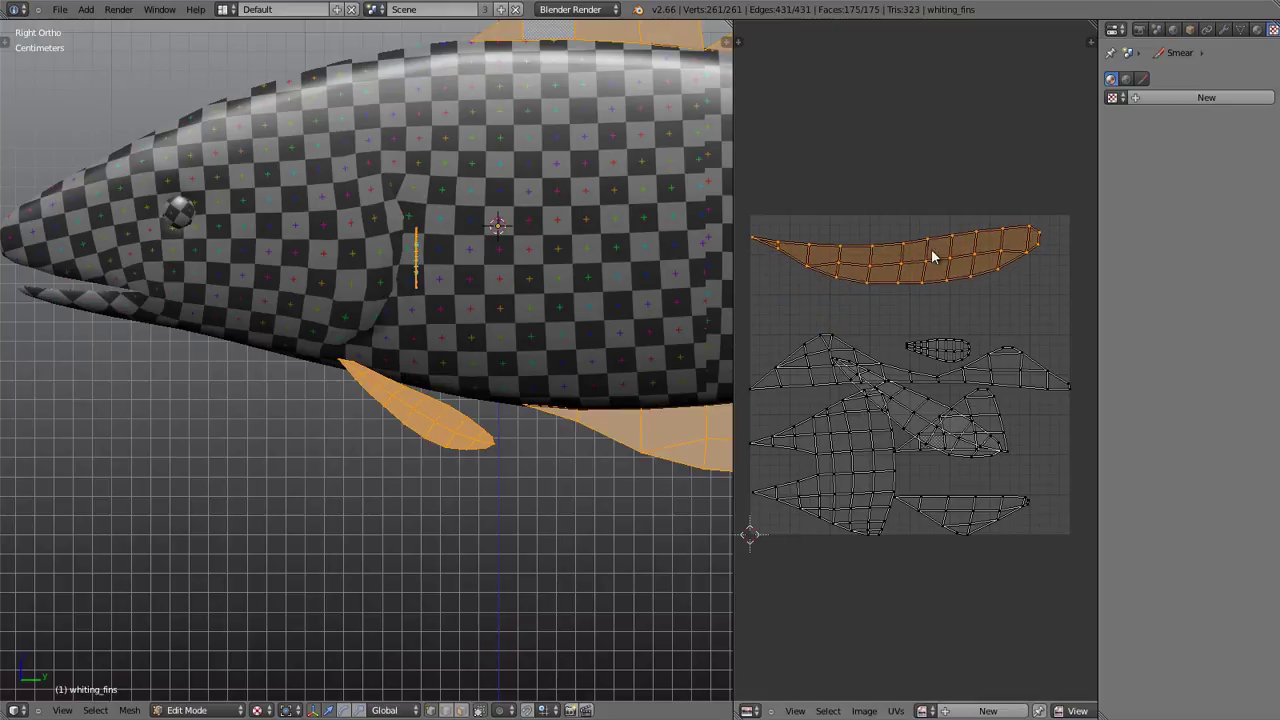
pyautogui.press('g')
pyautogui.click(977, 320)
pyautogui.press('g')
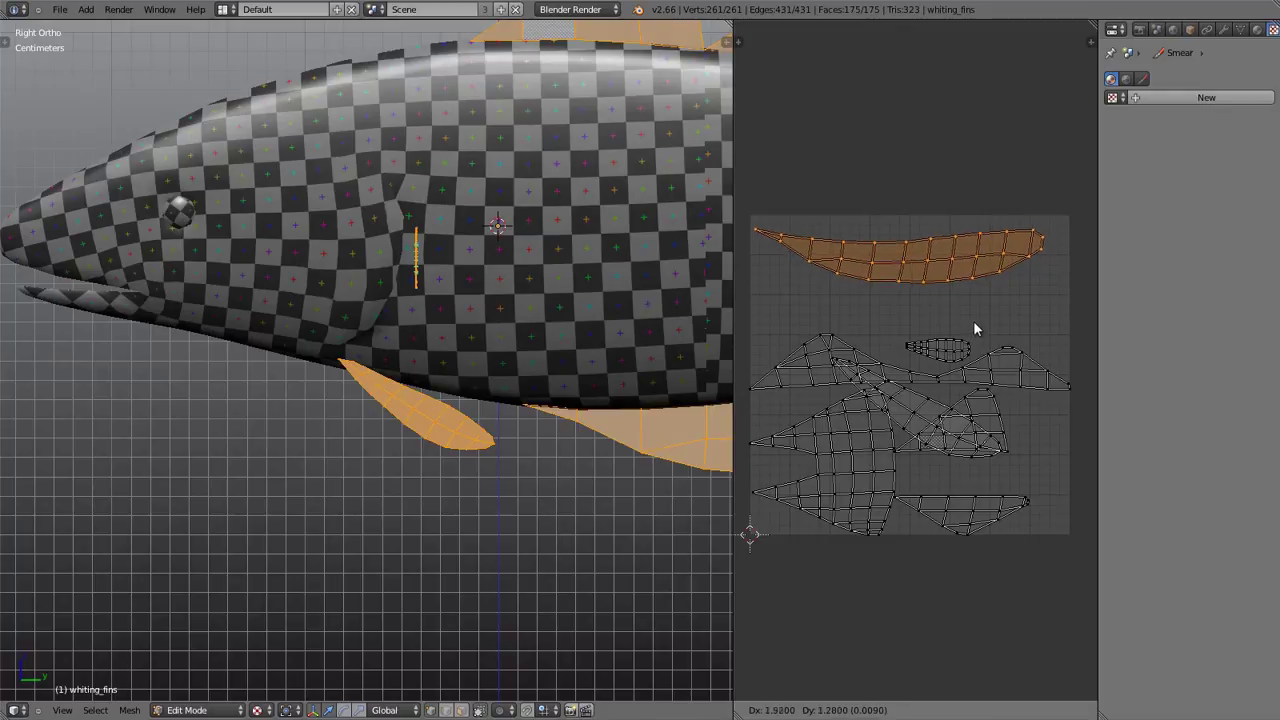
pyautogui.click(975, 328)
# - Move the tail fin's UV island to the lower right corner of the UV square and rotate it about 14 degrees clockwise
pyautogui.rightClick(876, 496)
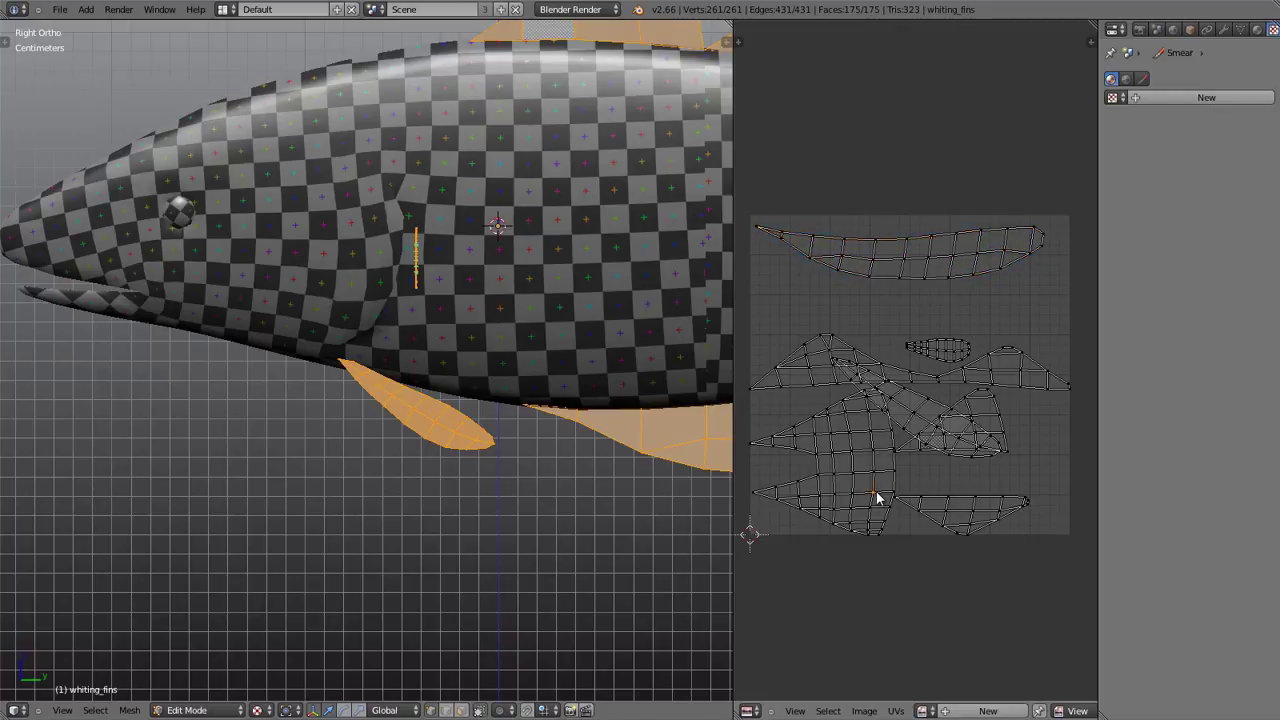
pyautogui.press('l')
pyautogui.press('g')
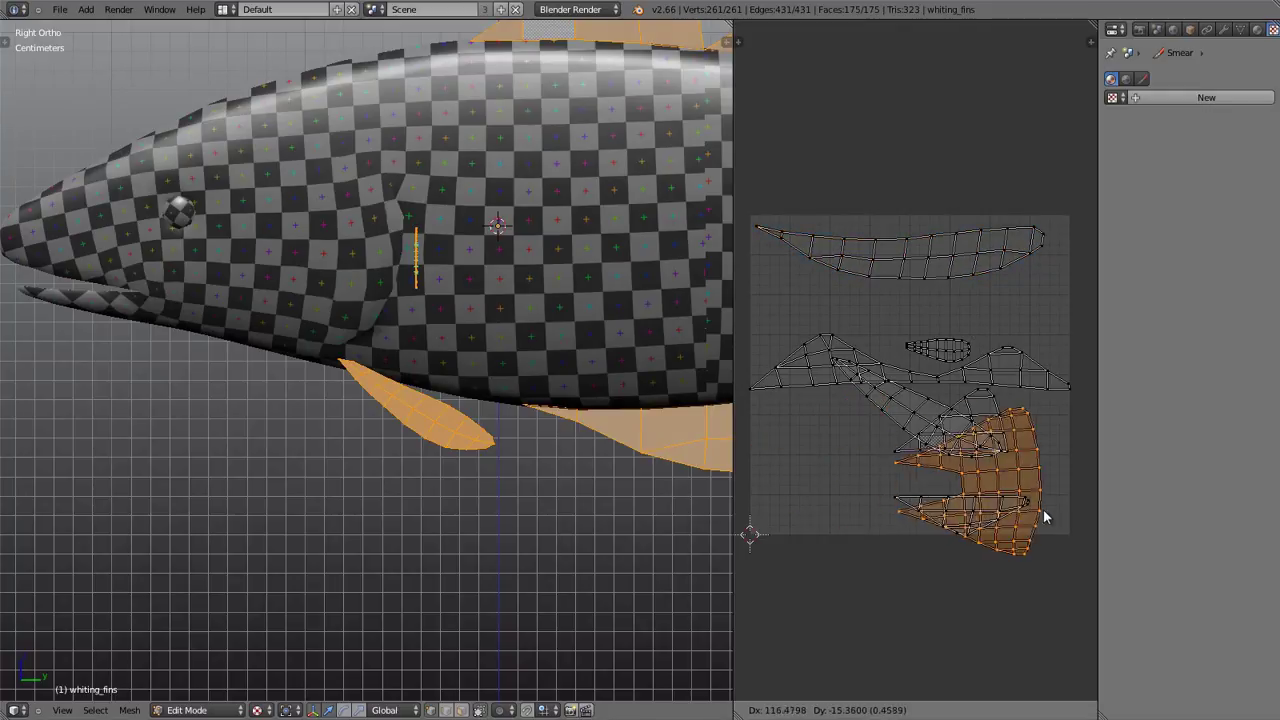
pyautogui.click(1063, 508)
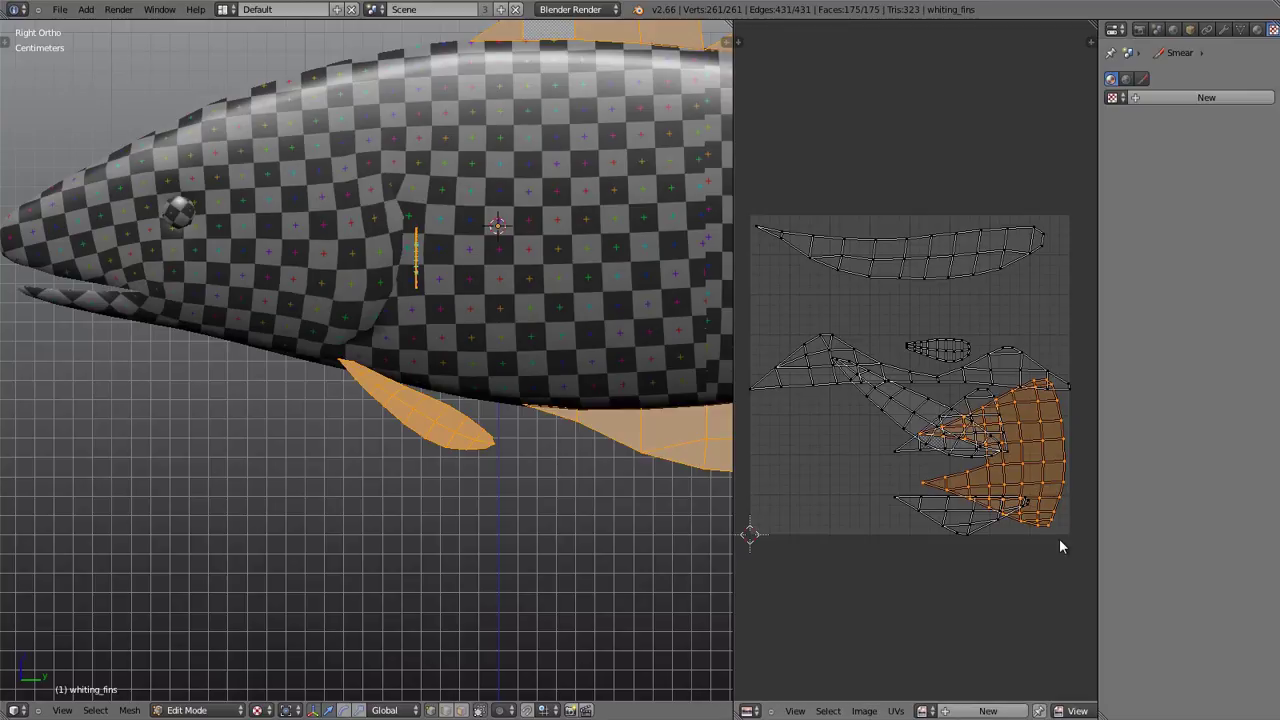
pyautogui.press('r')
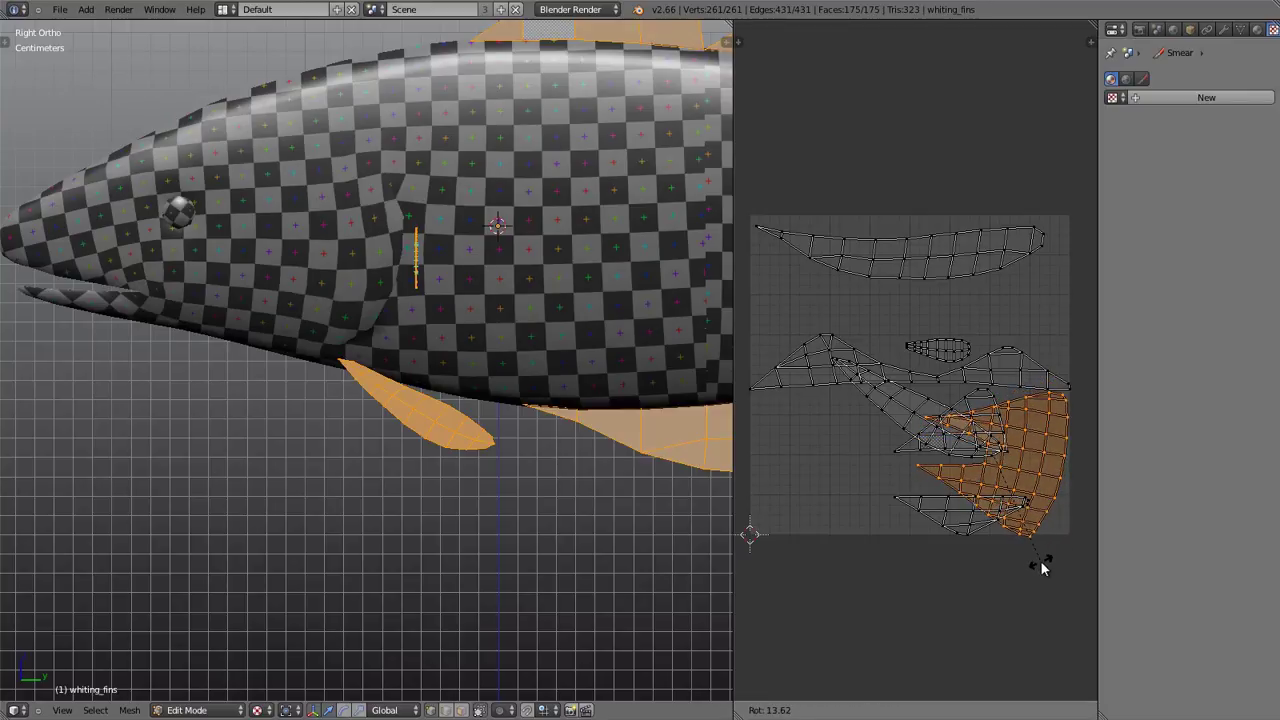
pyautogui.click(1040, 562)
pyautogui.press('g')
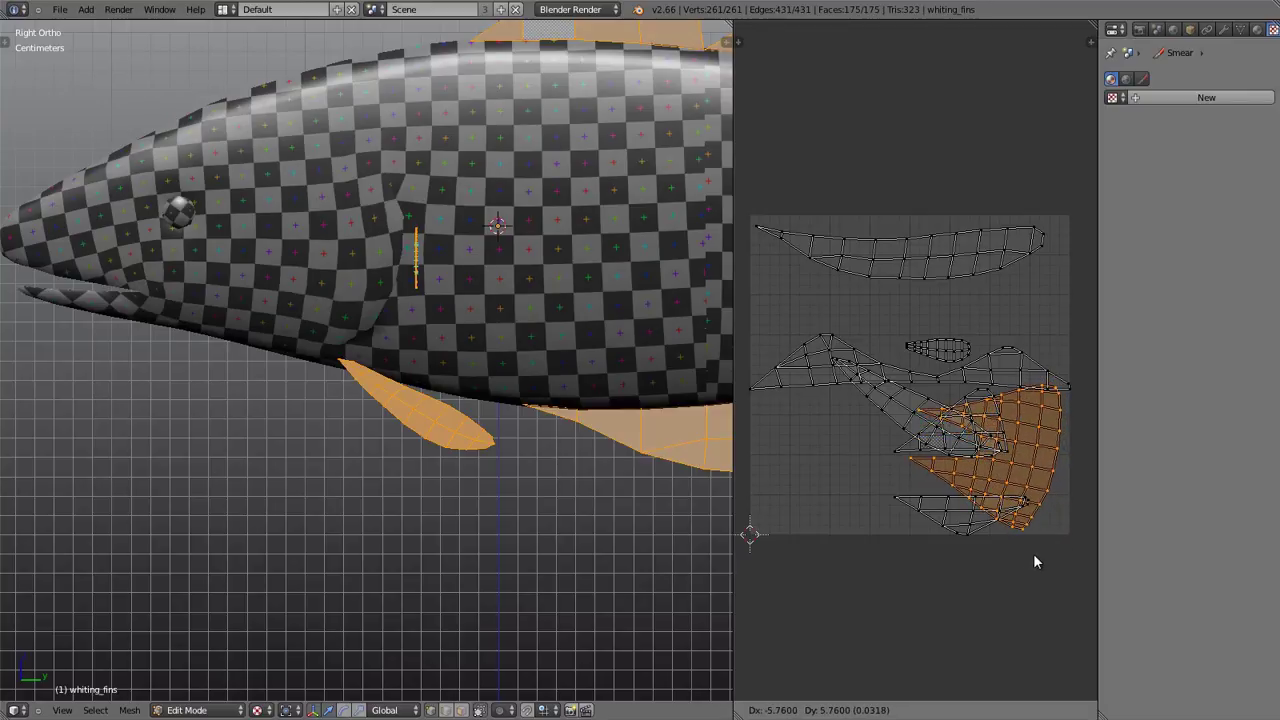
pyautogui.click(1037, 562)
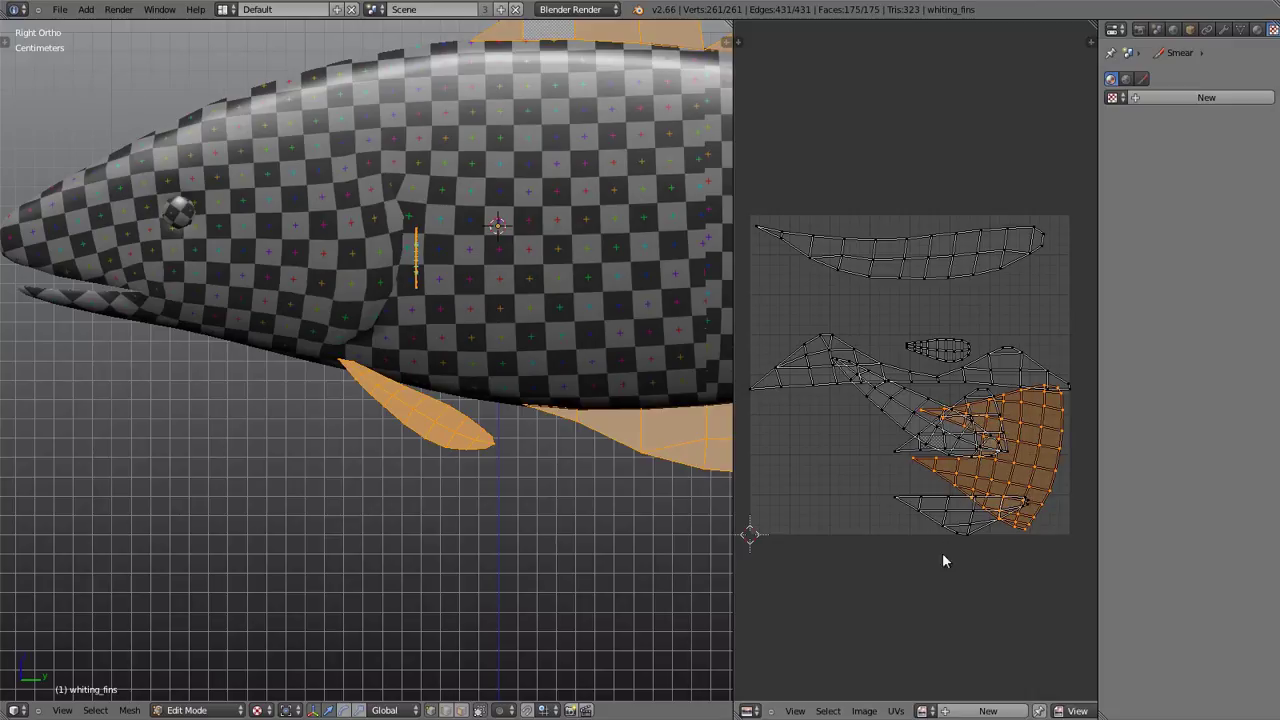
# - Select the small triangular fin island overlapping the tail fin, rotate it and move it to the lower edge of the UV square
pyautogui.rightClick(900, 498)
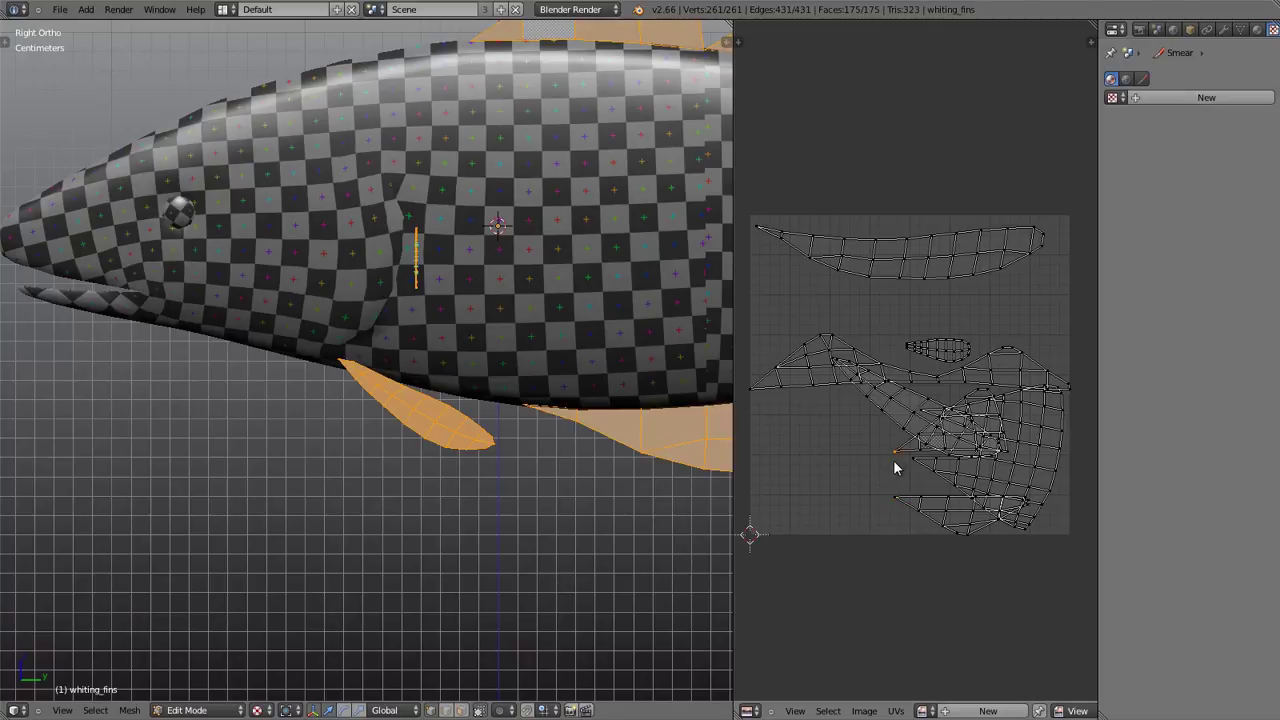
pyautogui.press('l')
pyautogui.press('r')
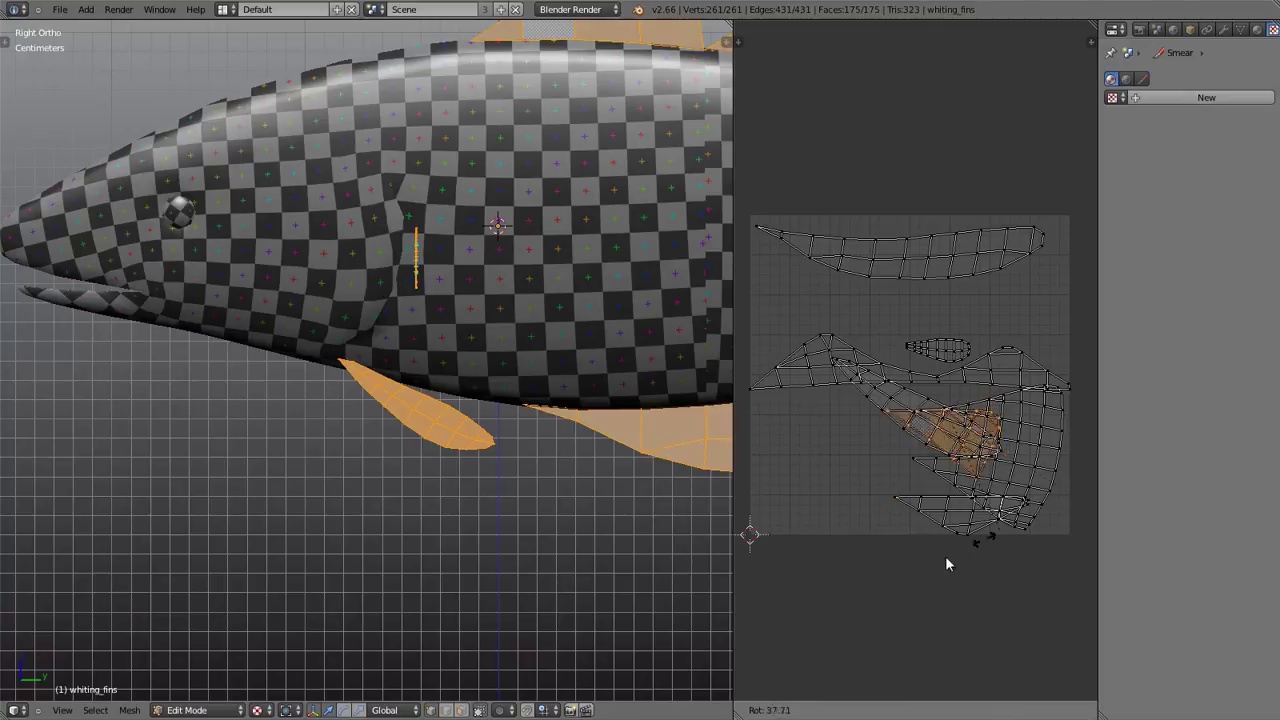
pyautogui.click(905, 325)
pyautogui.press('g')
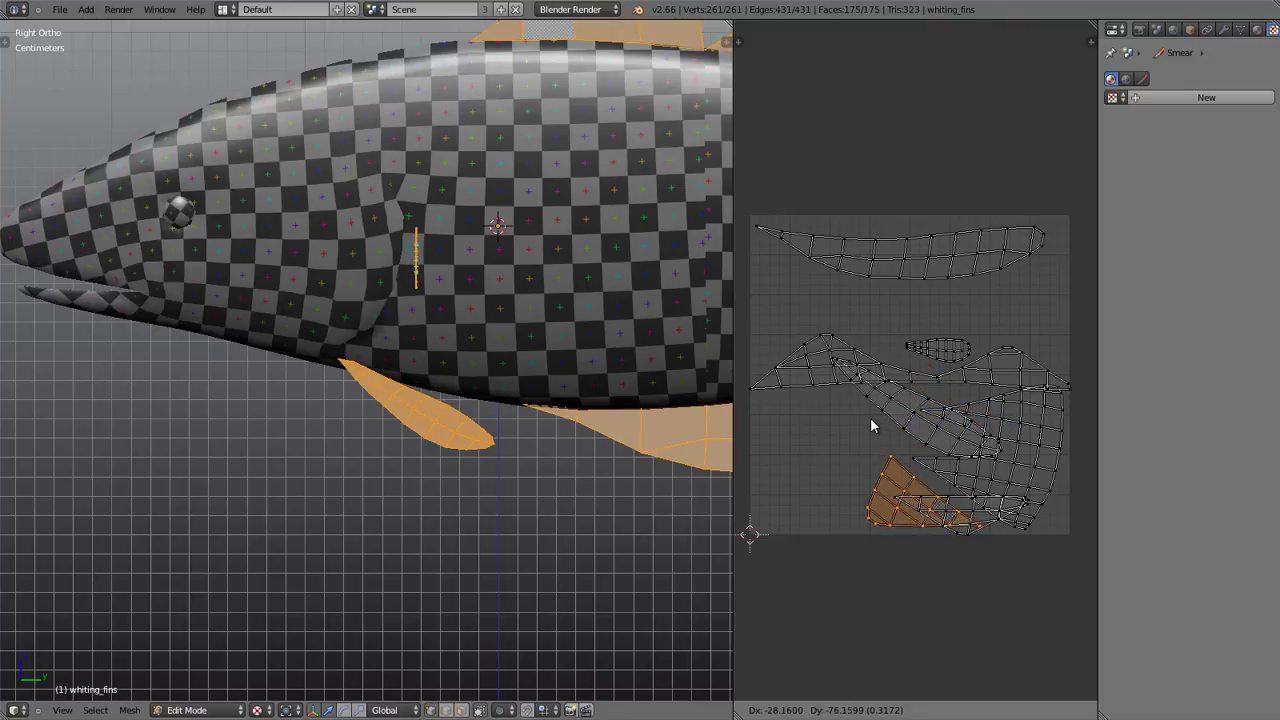
pyautogui.click(871, 420)
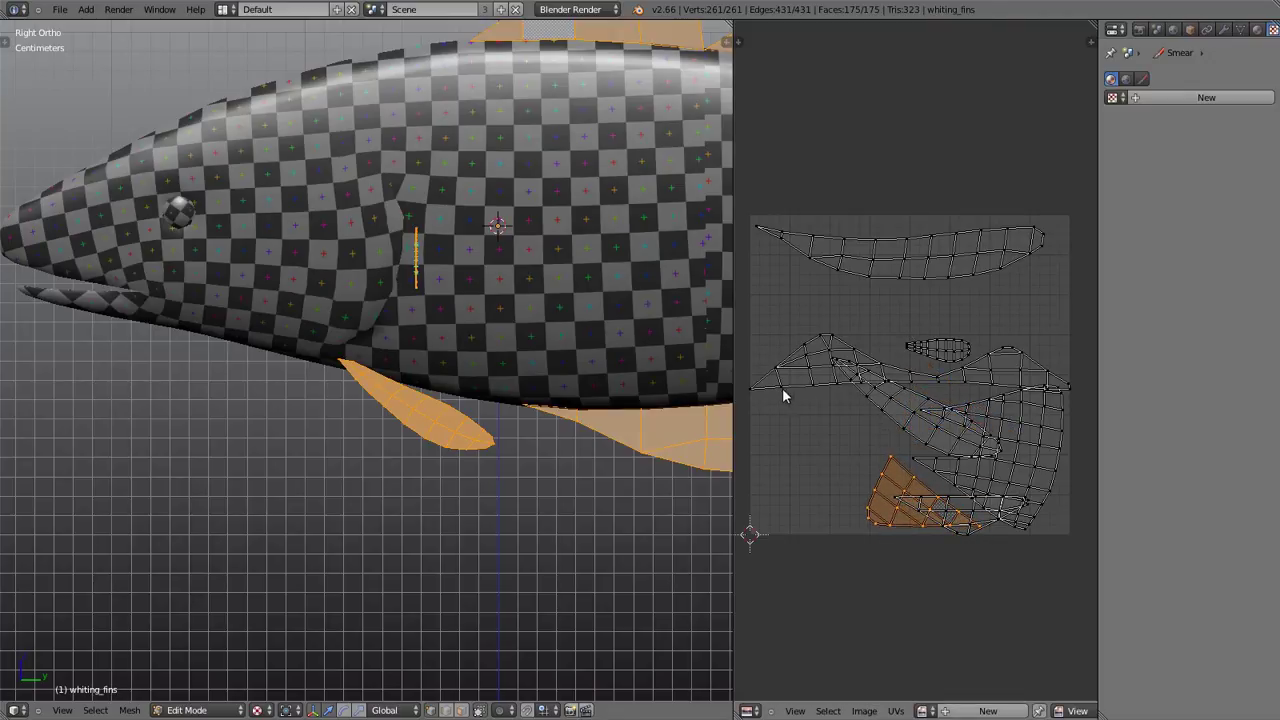
# - Select the wide two-humped fin UV island, rotate it to a steep diagonal and move it down toward the lower left
pyautogui.press('a')
pyautogui.press('l')
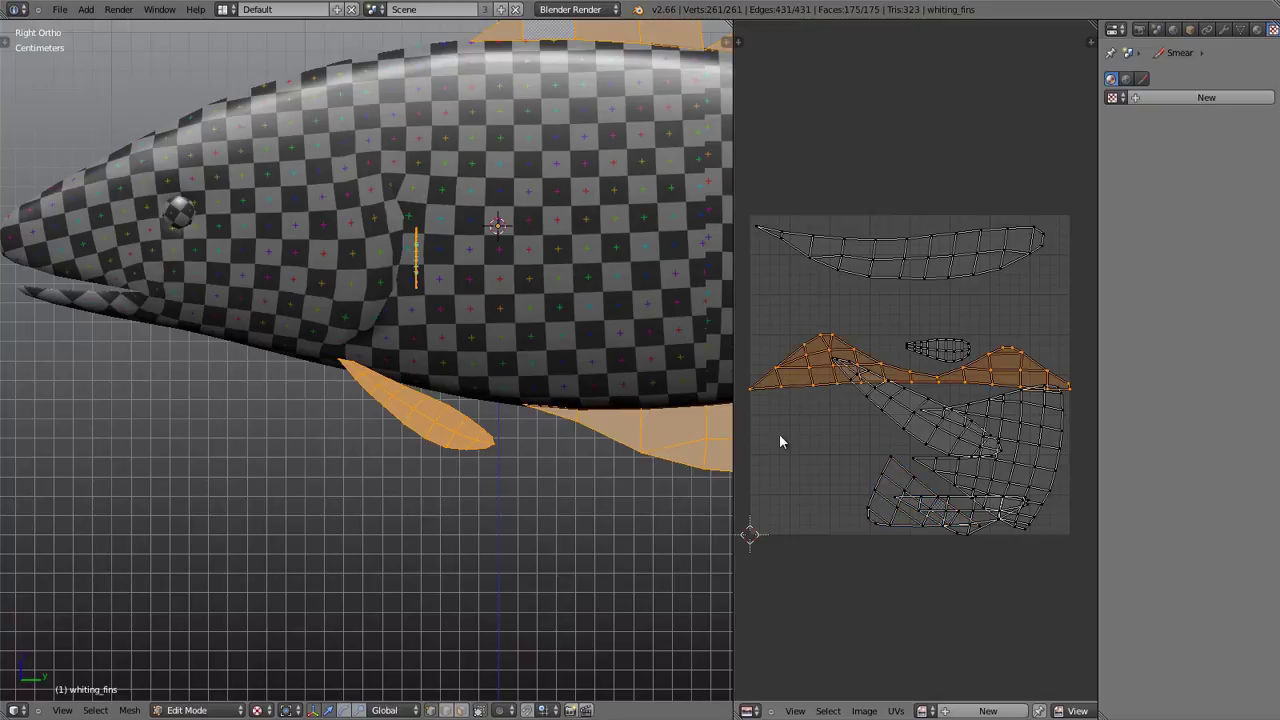
pyautogui.press('r')
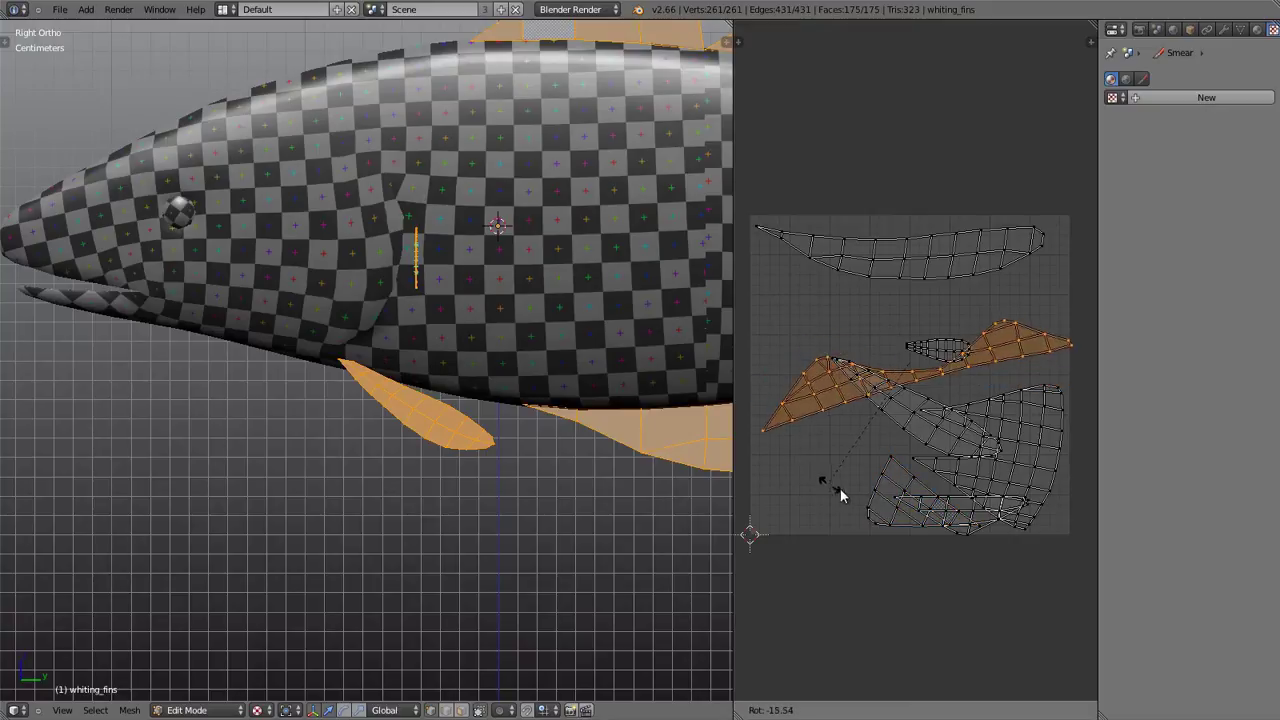
pyautogui.click(922, 235)
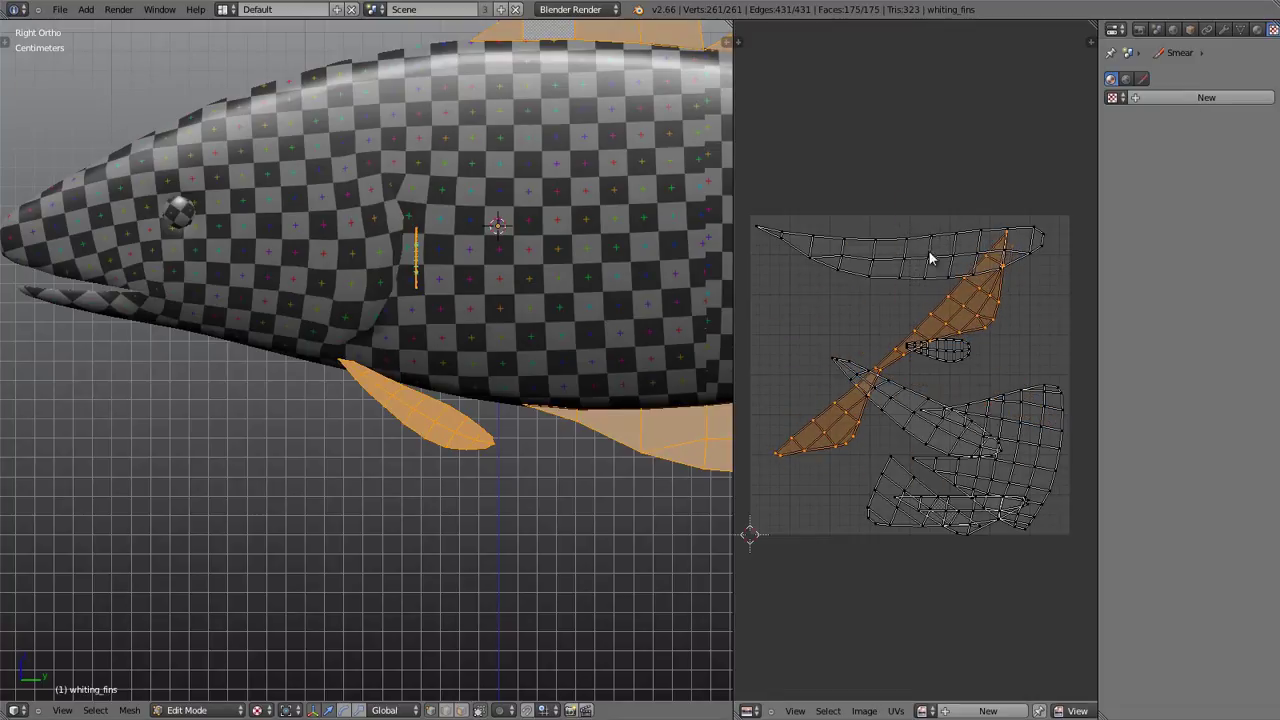
pyautogui.press('g')
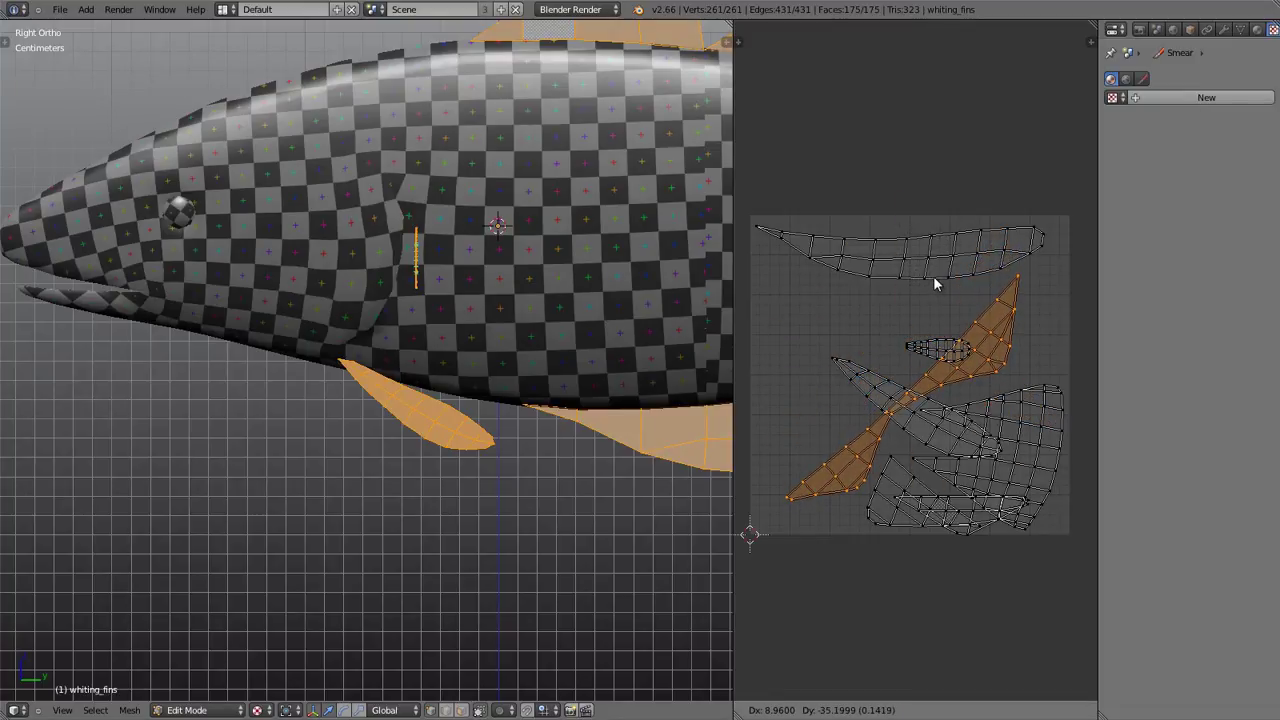
pyautogui.click(935, 291)
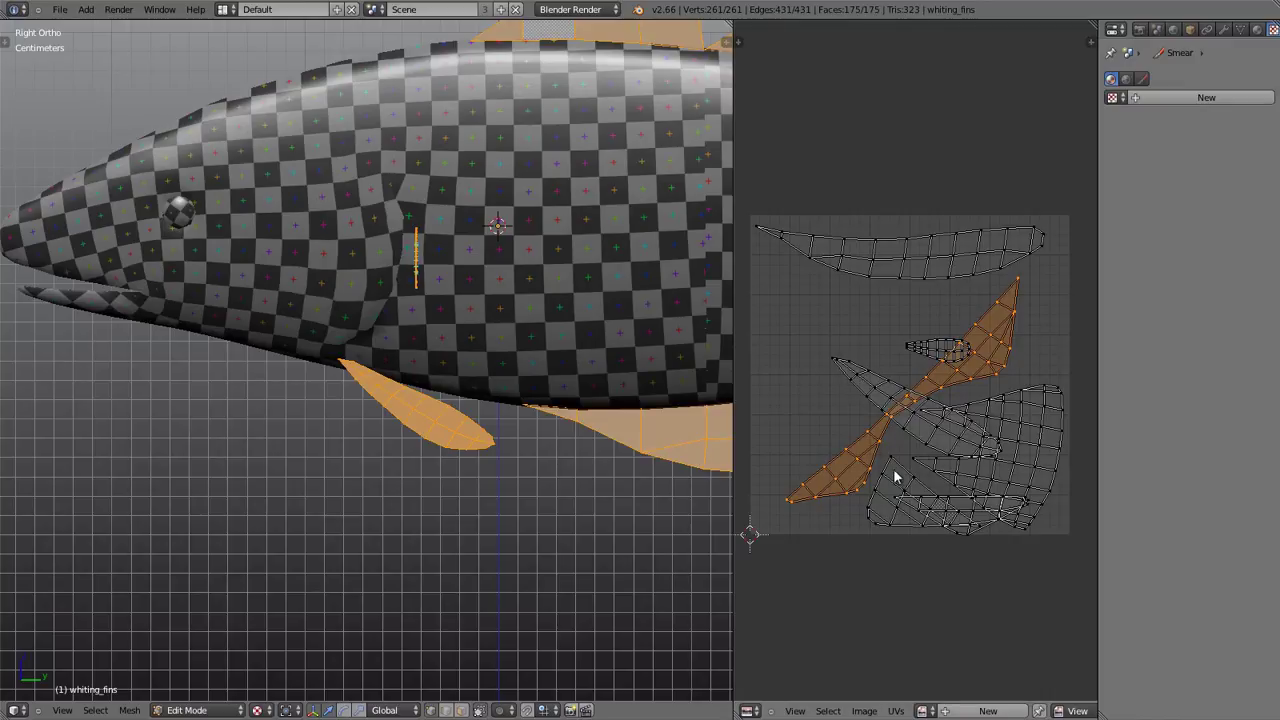
# - Select the triangular fin UV island overlapping the lower edge, move it to the lower left and rotate it to nest beside the diagonal island
pyautogui.press('a')
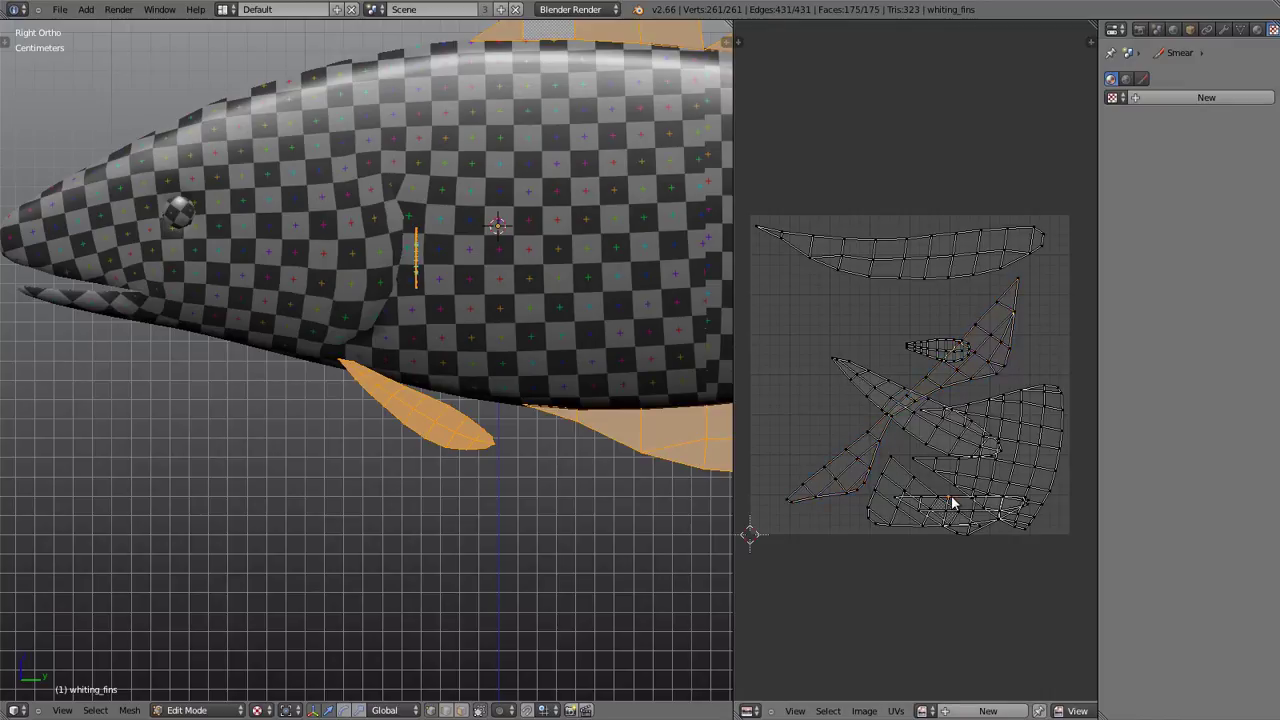
pyautogui.press('l')
pyautogui.press('g')
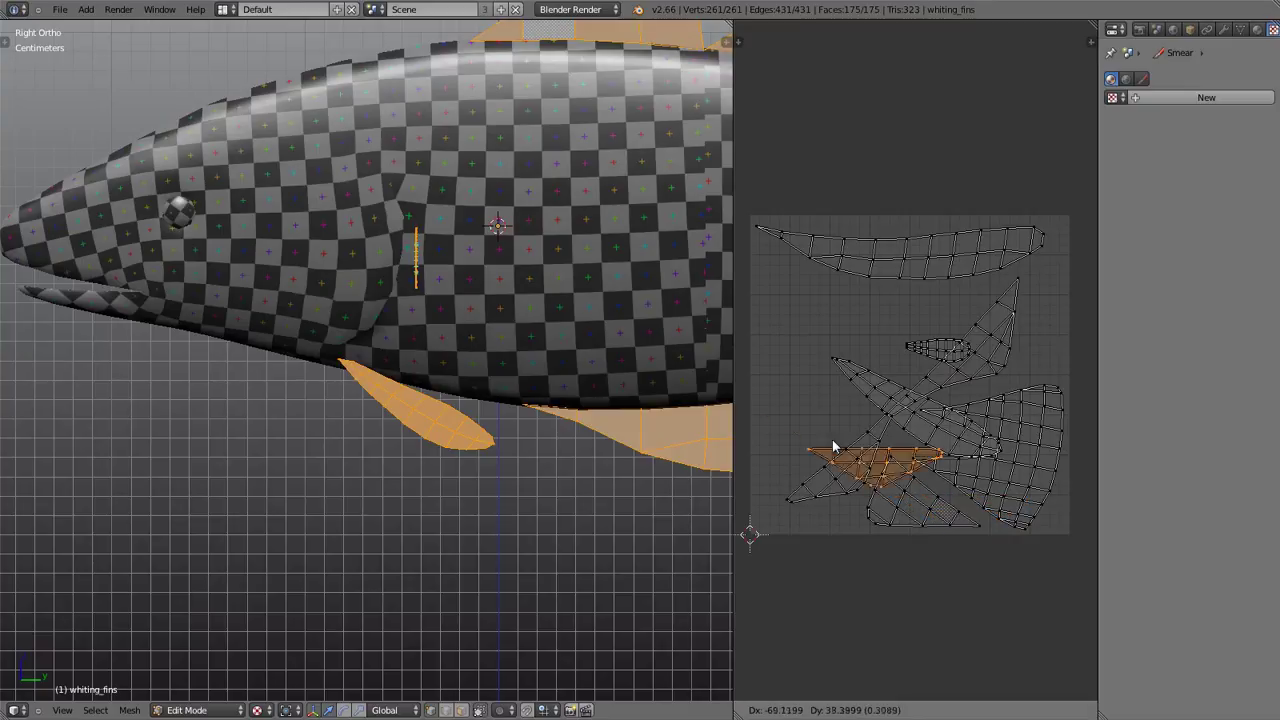
pyautogui.click(792, 428)
pyautogui.press('r')
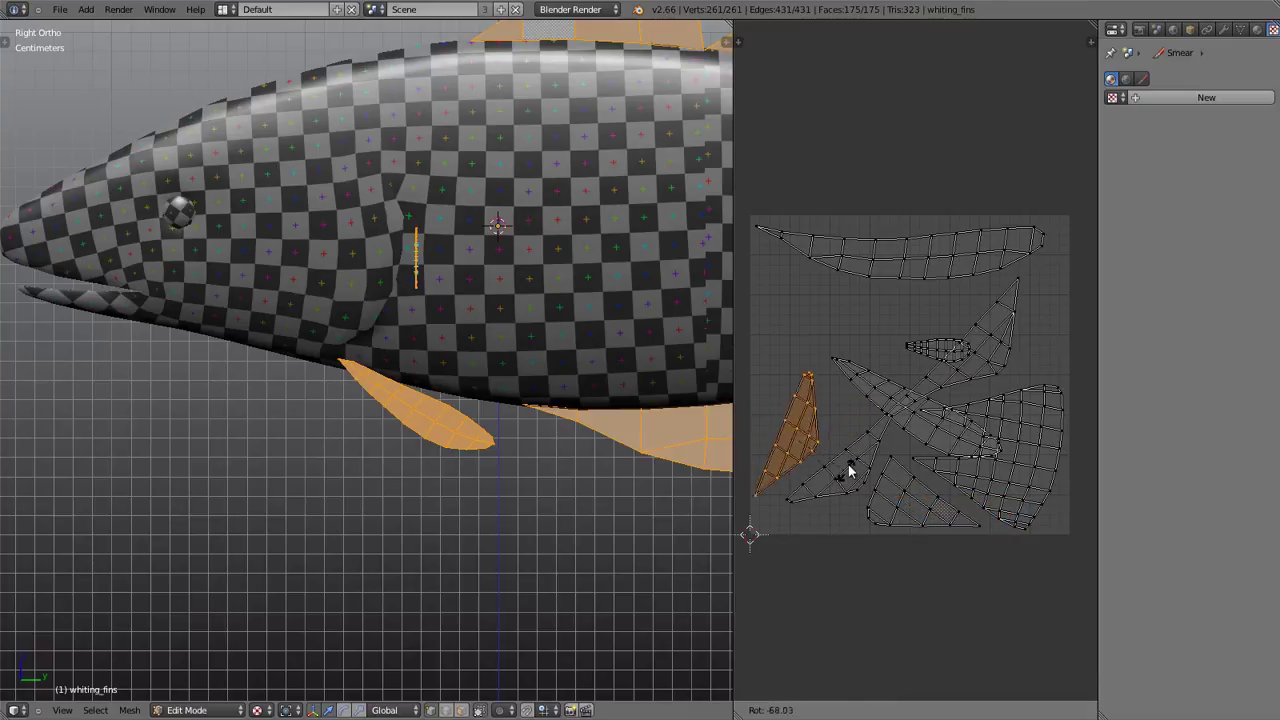
pyautogui.click(847, 461)
pyautogui.press('g')
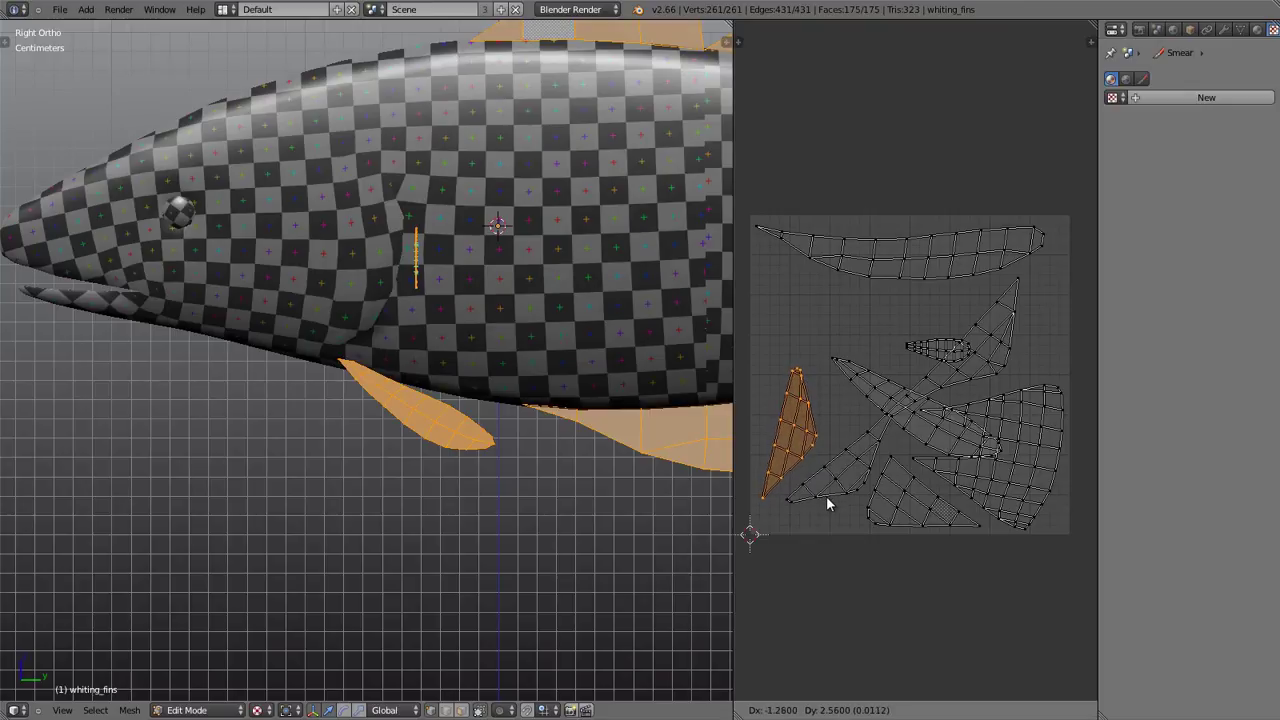
pyautogui.click(826, 496)
pyautogui.press('r')
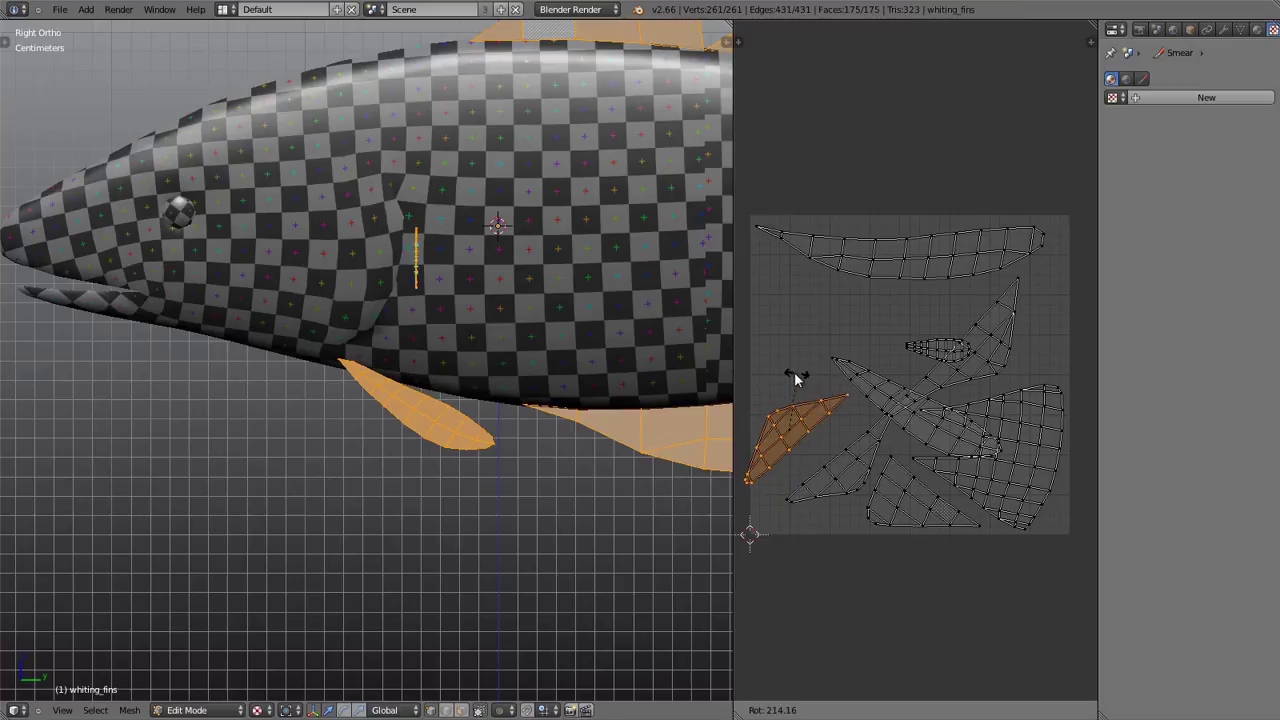
pyautogui.click(791, 404)
pyautogui.press('g')
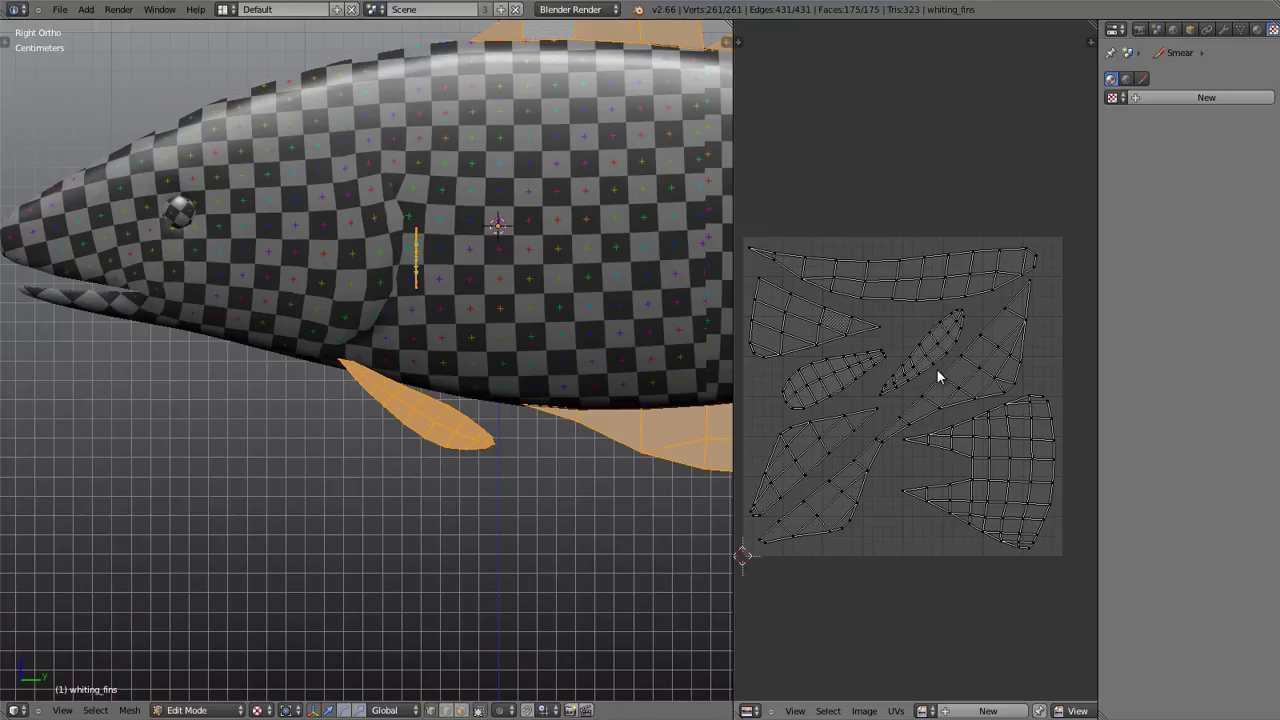
# - Inspect the checker pattern on the fish body and the placement of the fins from the side and at an angle
pyautogui.scroll(-5, 272, 200)
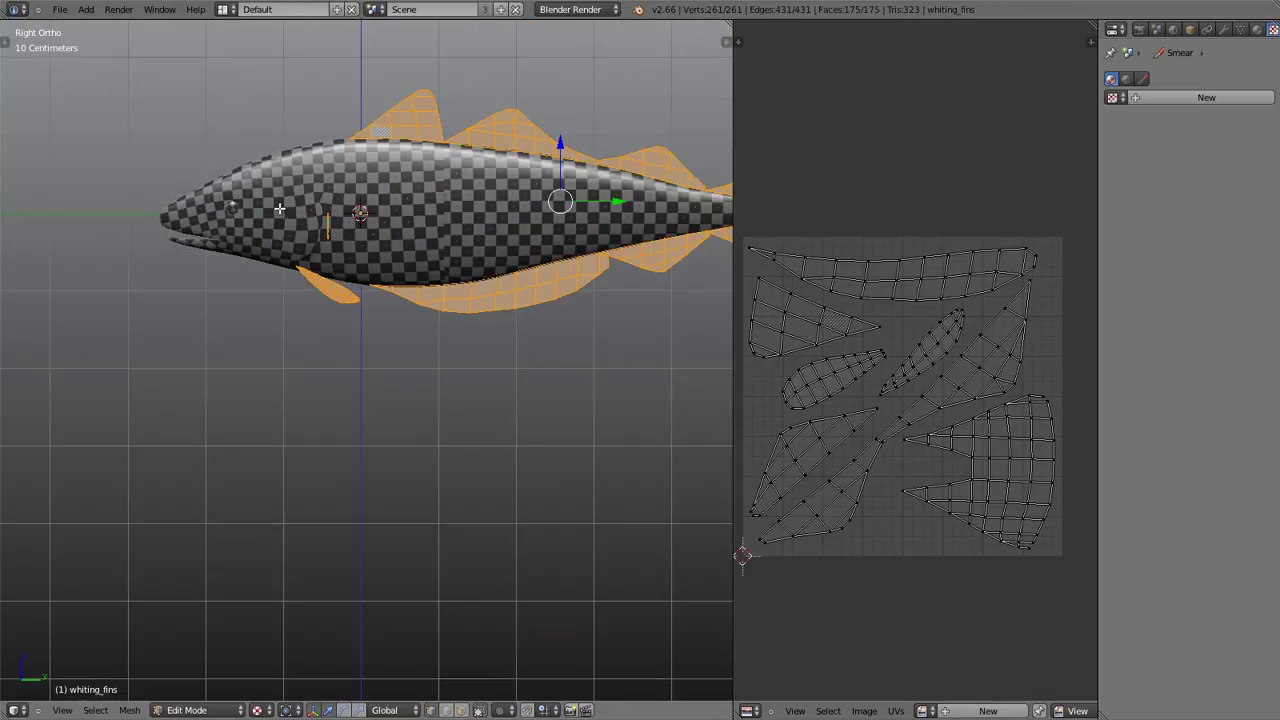
pyautogui.moveTo(436, 188)
pyautogui.mouseDown(button='middle')
pyautogui.moveTo(383, 200)
pyautogui.moveTo(439, 187)
pyautogui.mouseUp(button='middle')
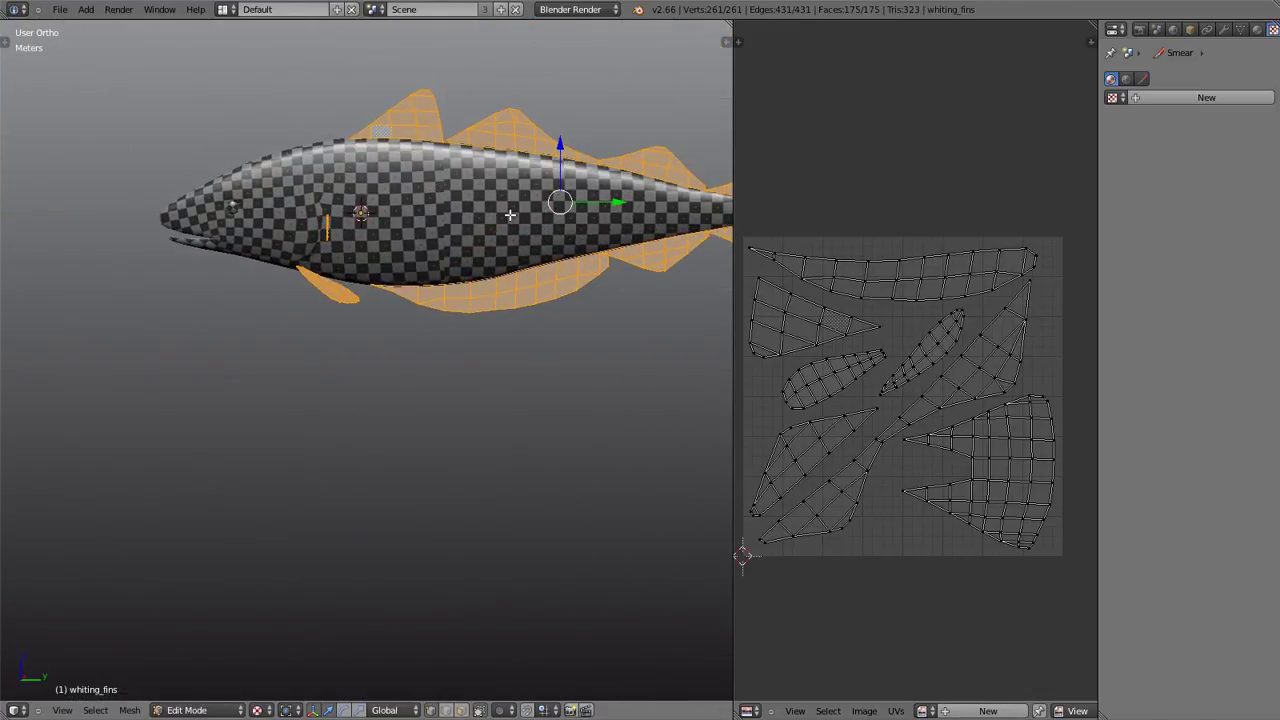
pyautogui.scroll(5, 445, 210)
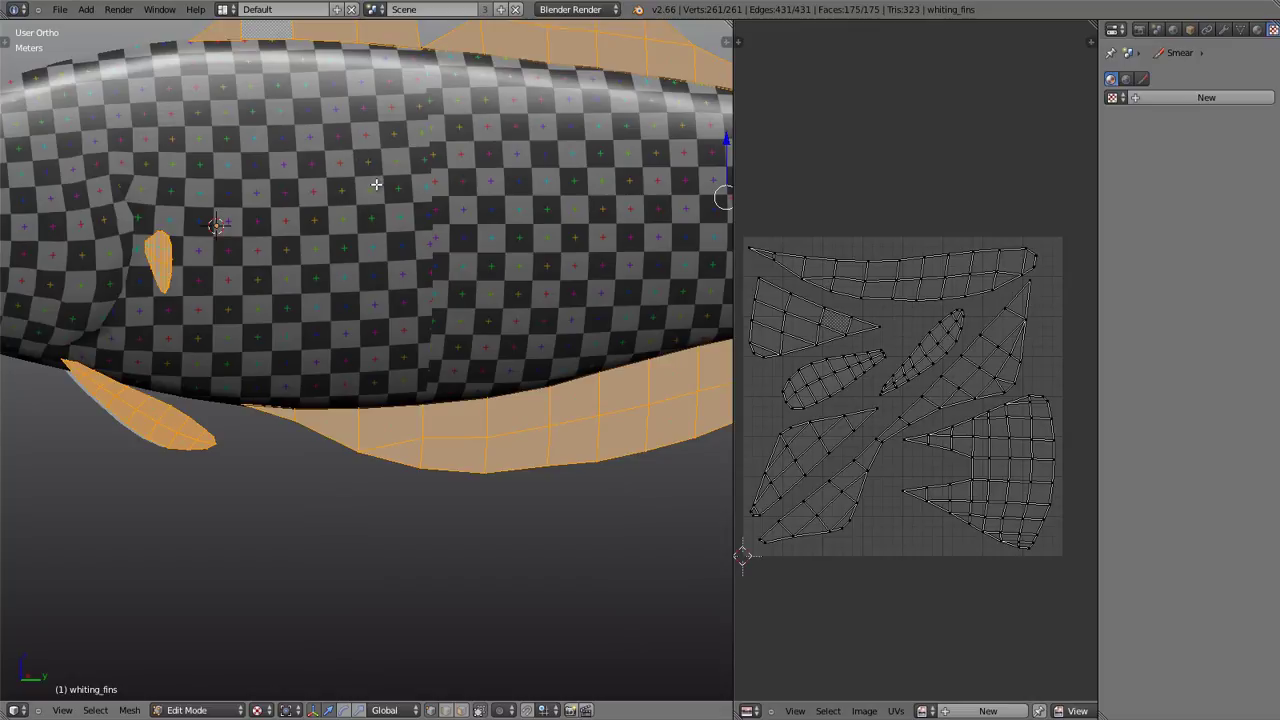
pyautogui.scroll(-5, 506, 385)
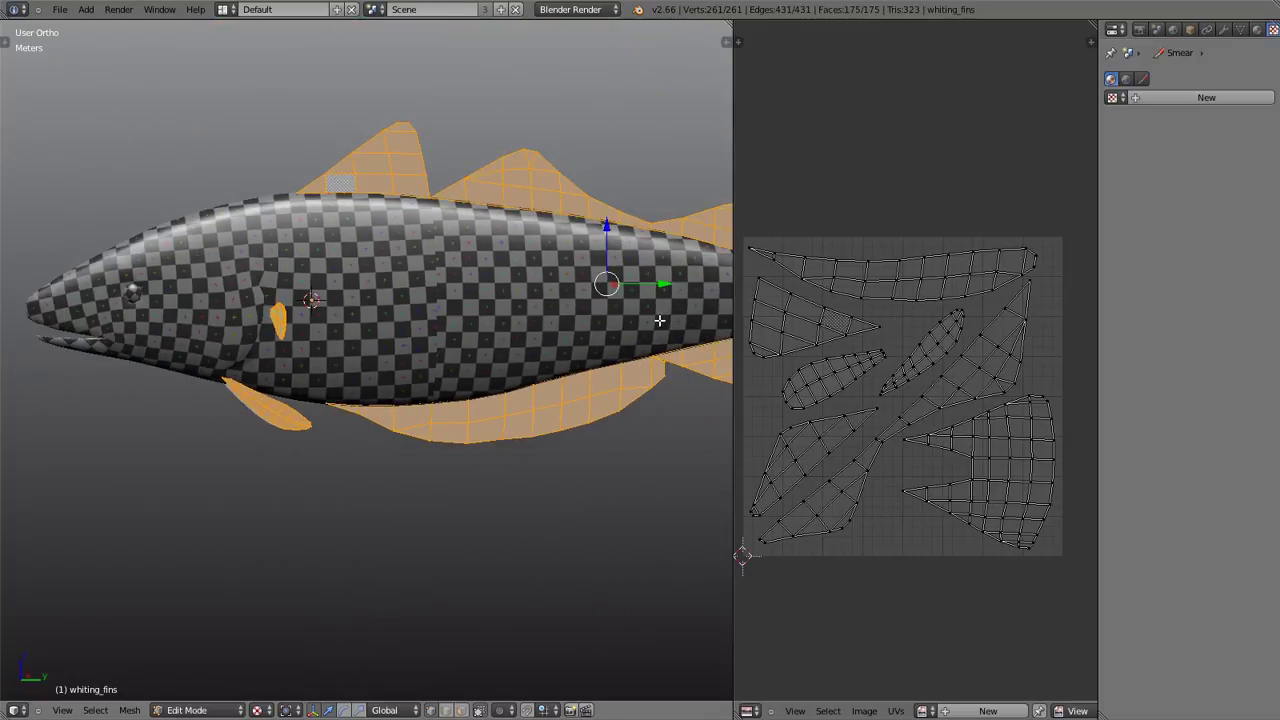
pyautogui.scroll(-4, 660, 320)
pyautogui.scroll(1, 346, 306)
pyautogui.scroll(1, 346, 306)
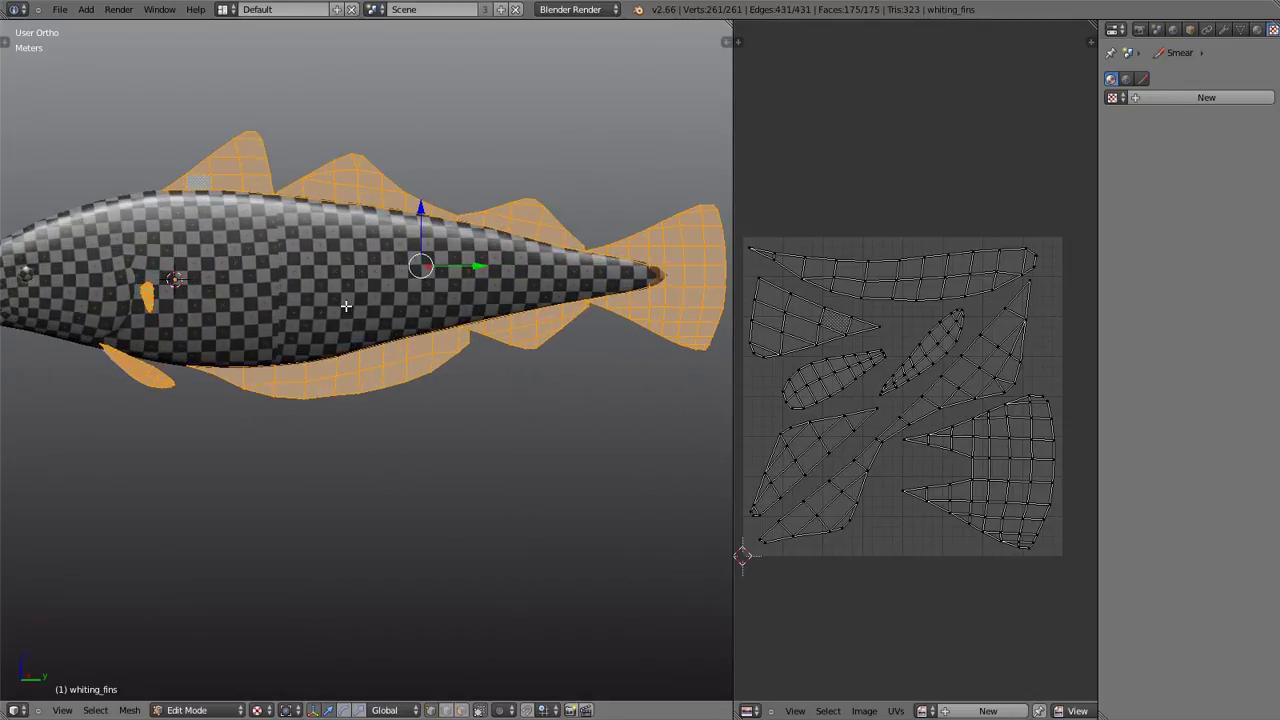
pyautogui.moveTo(332, 302); pyautogui.dragTo(407, 285, button='middle')
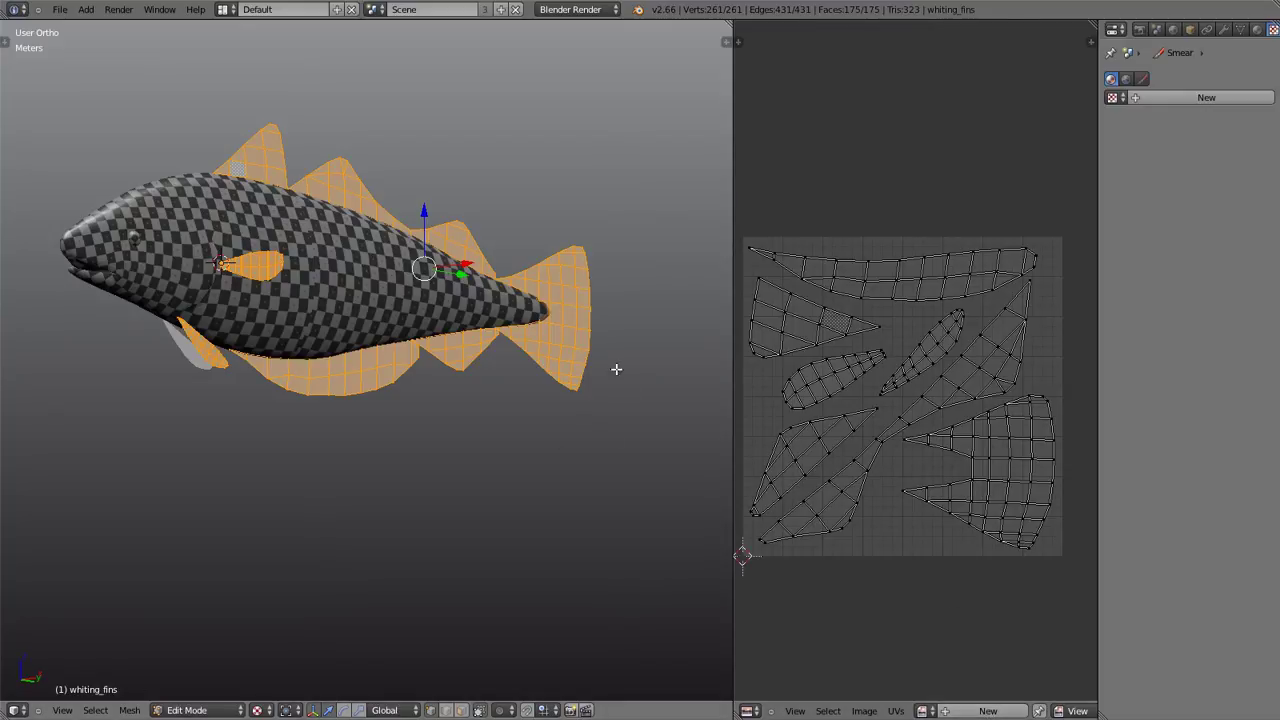
# - Create a new 1024 × 1024 image for the fins without alpha, using the UV Grid generated type
pyautogui.click(965, 710)
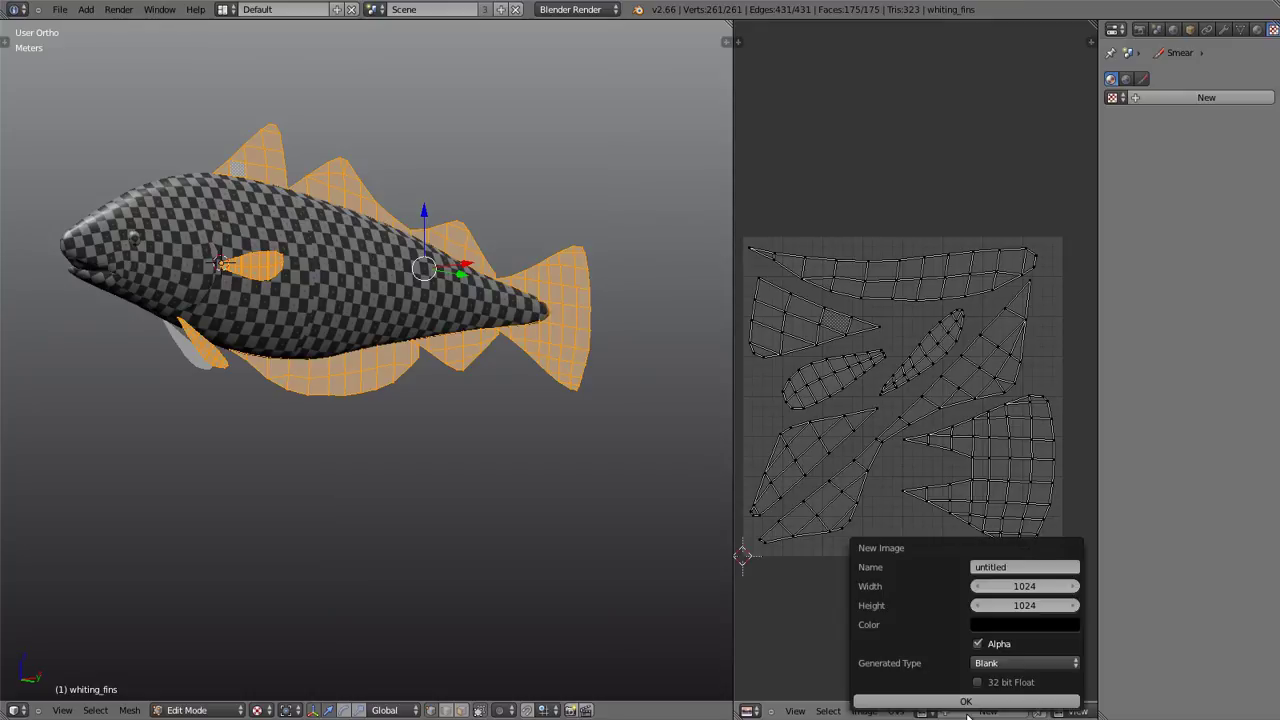
pyautogui.click(985, 649)
pyautogui.click(1000, 663)
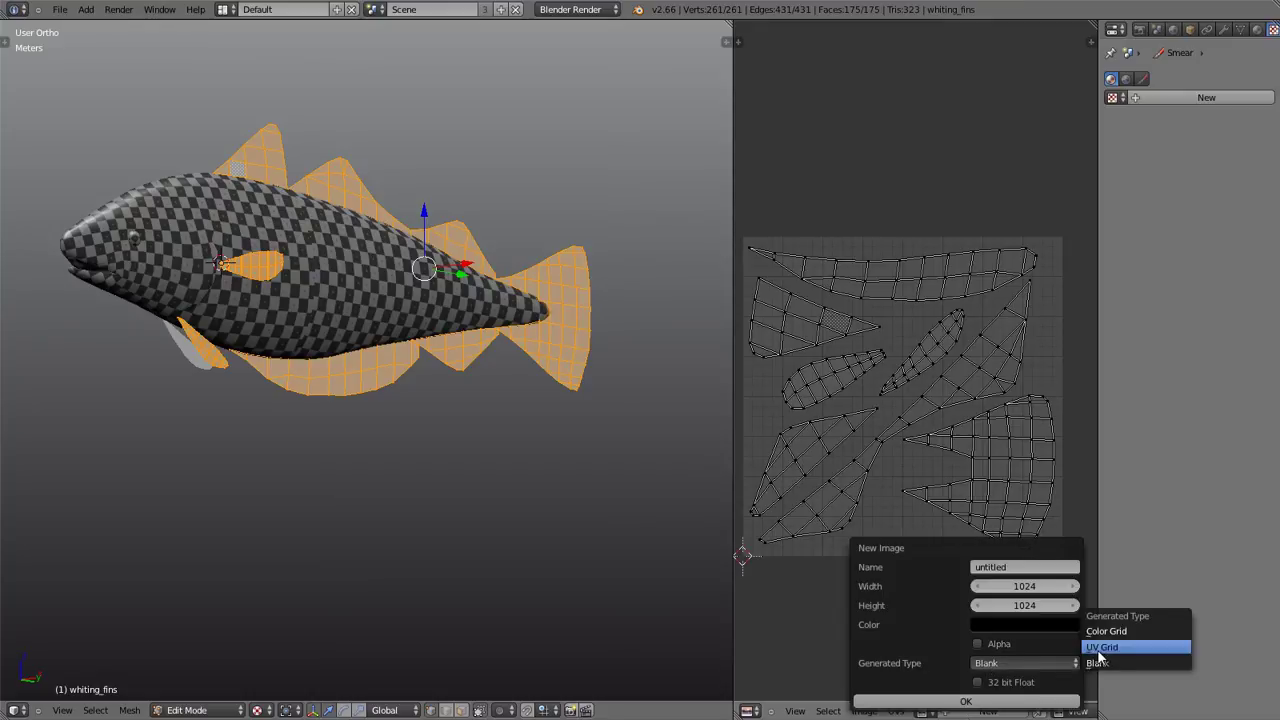
pyautogui.click(1100, 652)
pyautogui.click(970, 701)
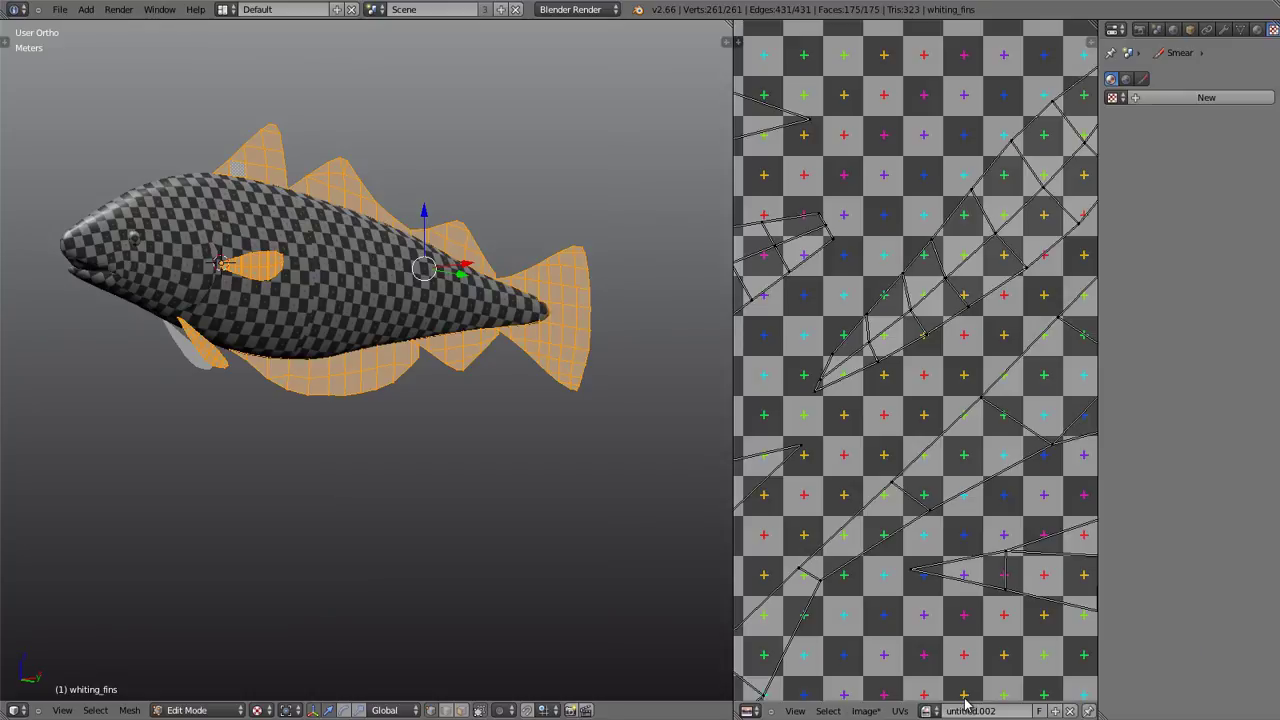
pyautogui.scroll(-2, 910, 428)
pyautogui.scroll(-2, 908, 428)
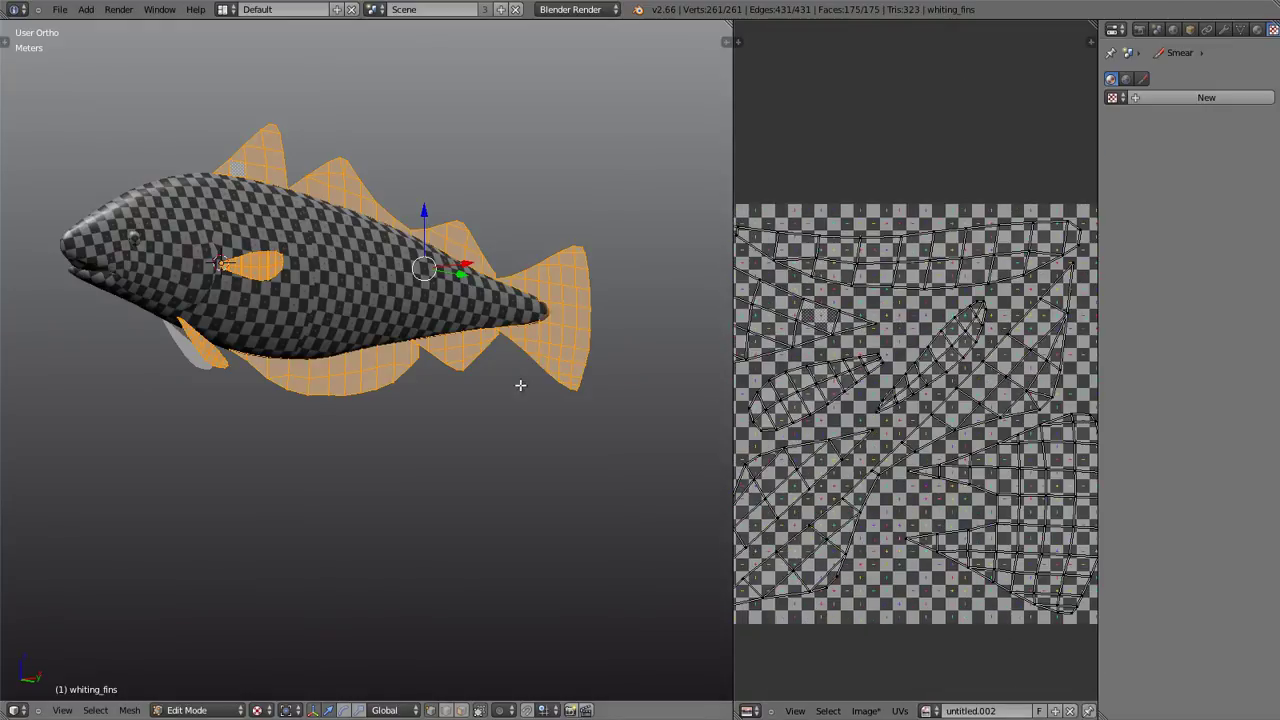
# - Return to Object Mode, add a new material to the fins object and widen the properties area
pyautogui.press('Tab')
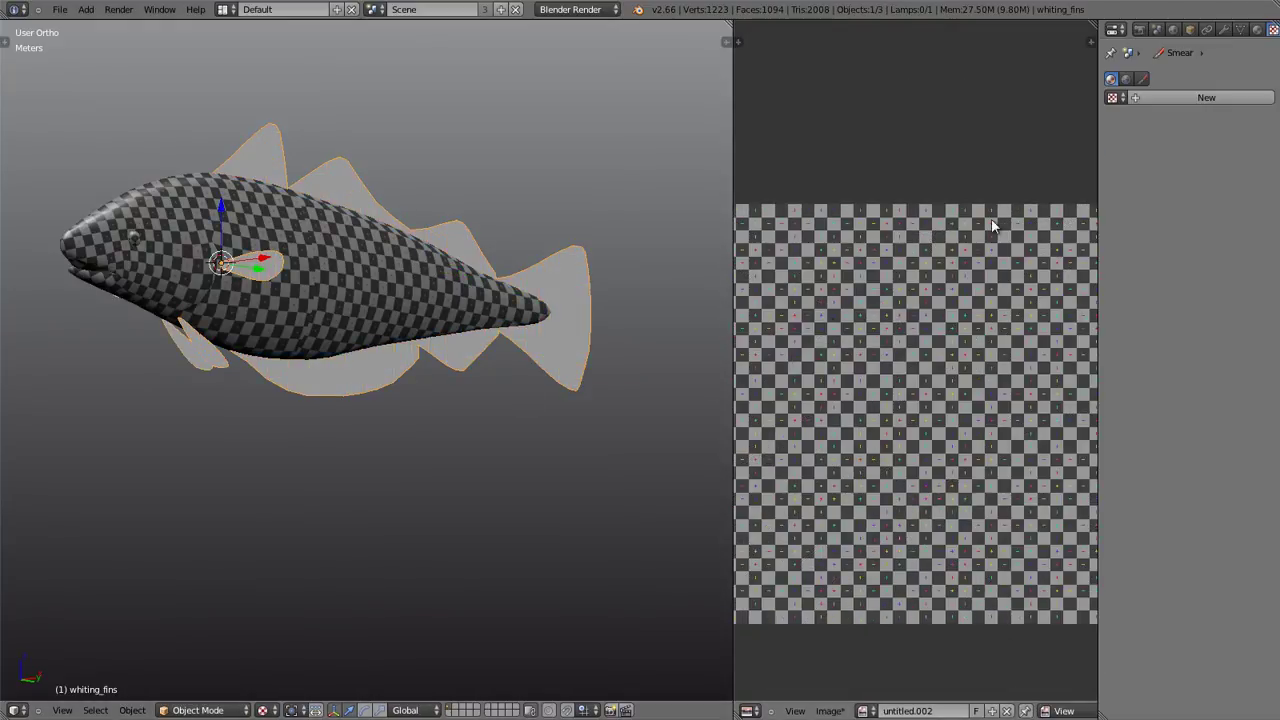
pyautogui.click(1257, 31)
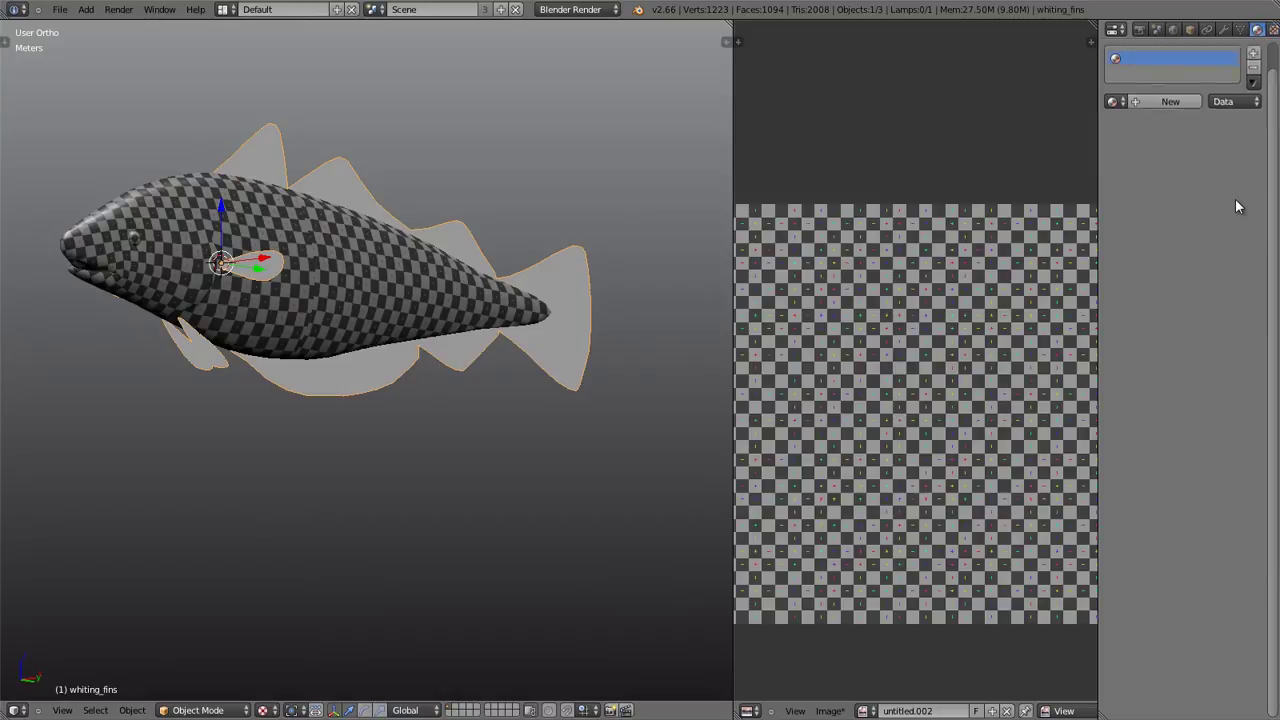
pyautogui.click(1188, 128)
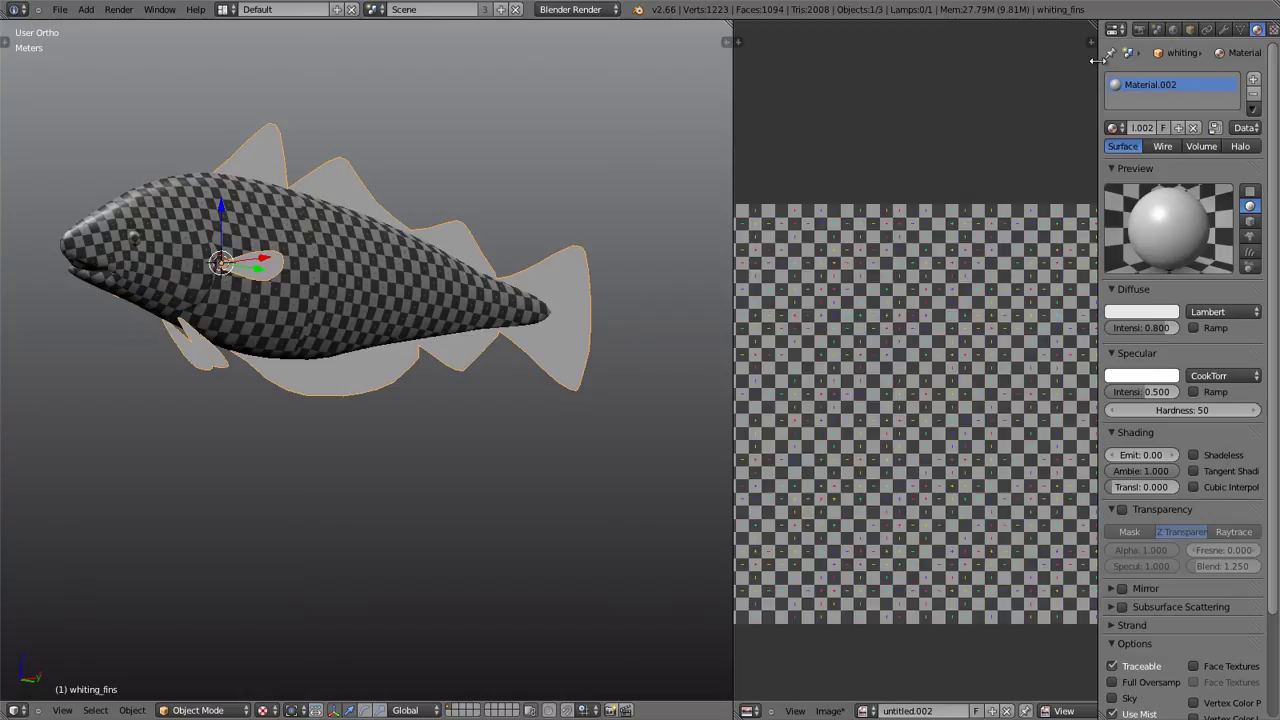
pyautogui.moveTo(1099, 66); pyautogui.dragTo(1064, 66)
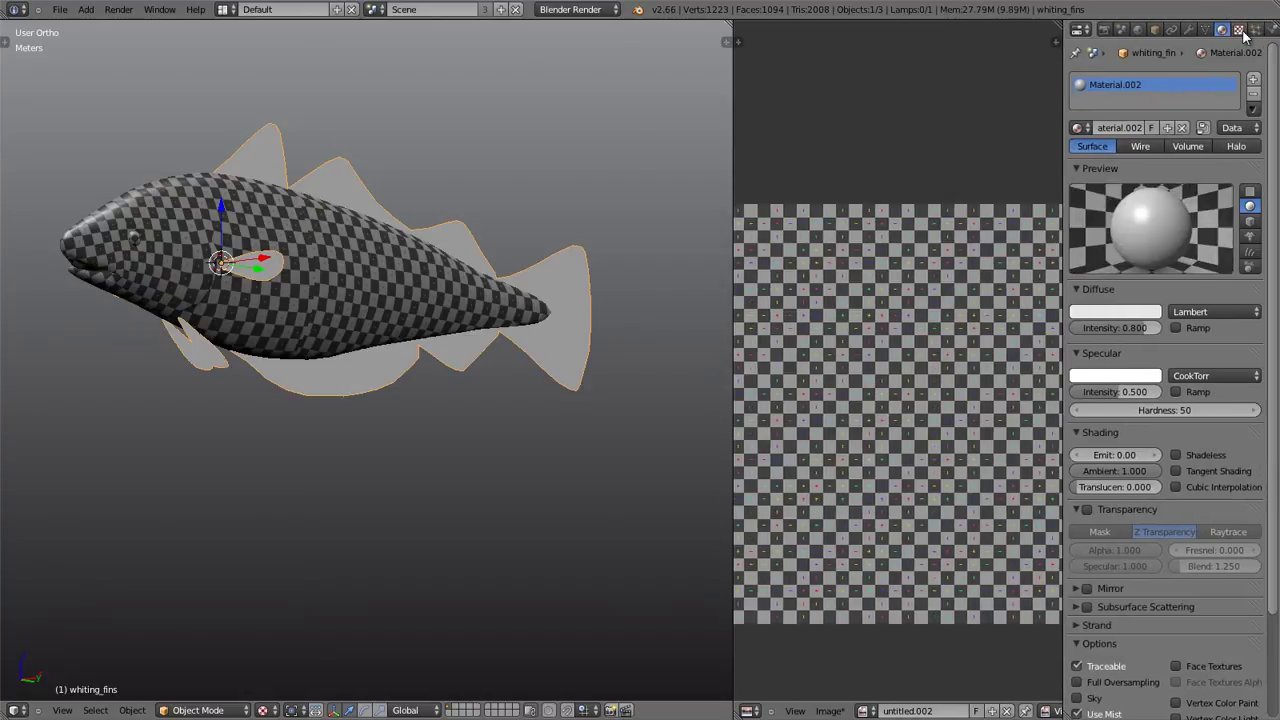
# - Add a new texture to the fins material and set its type to Image or Movie
pyautogui.click(1238, 30)
pyautogui.click(1160, 186)
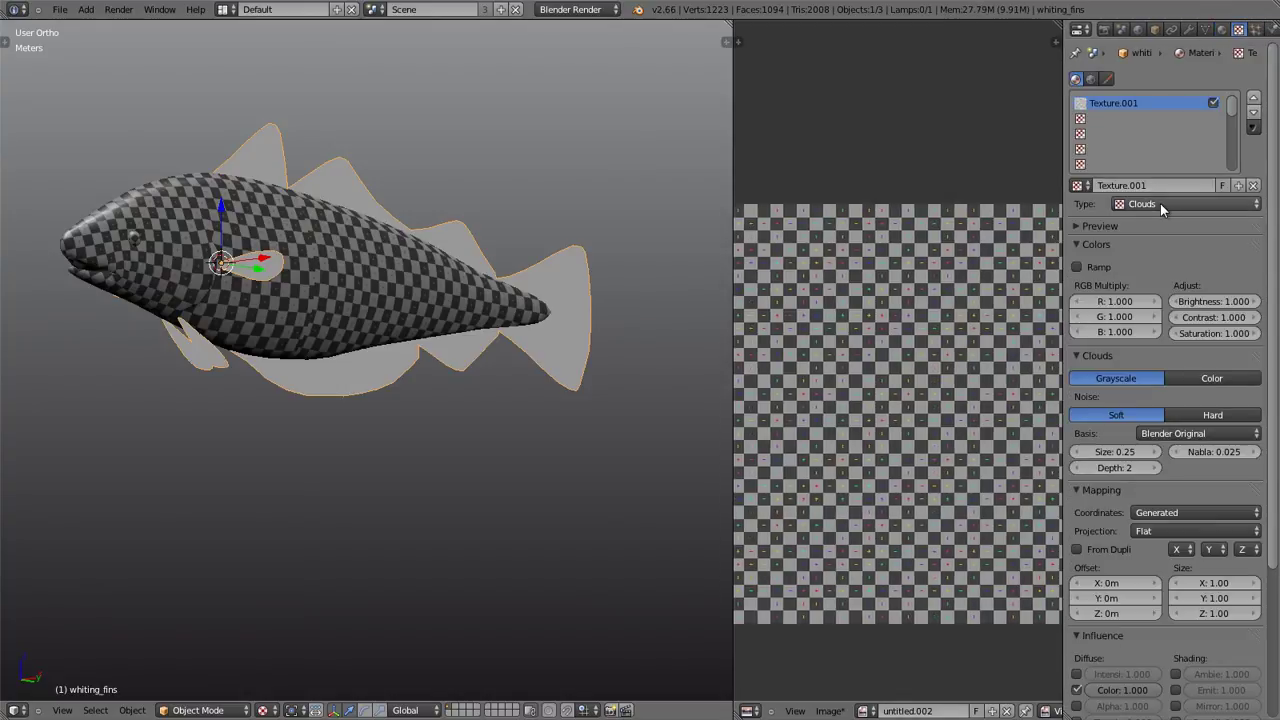
pyautogui.click(1160, 203)
pyautogui.click(1170, 300)
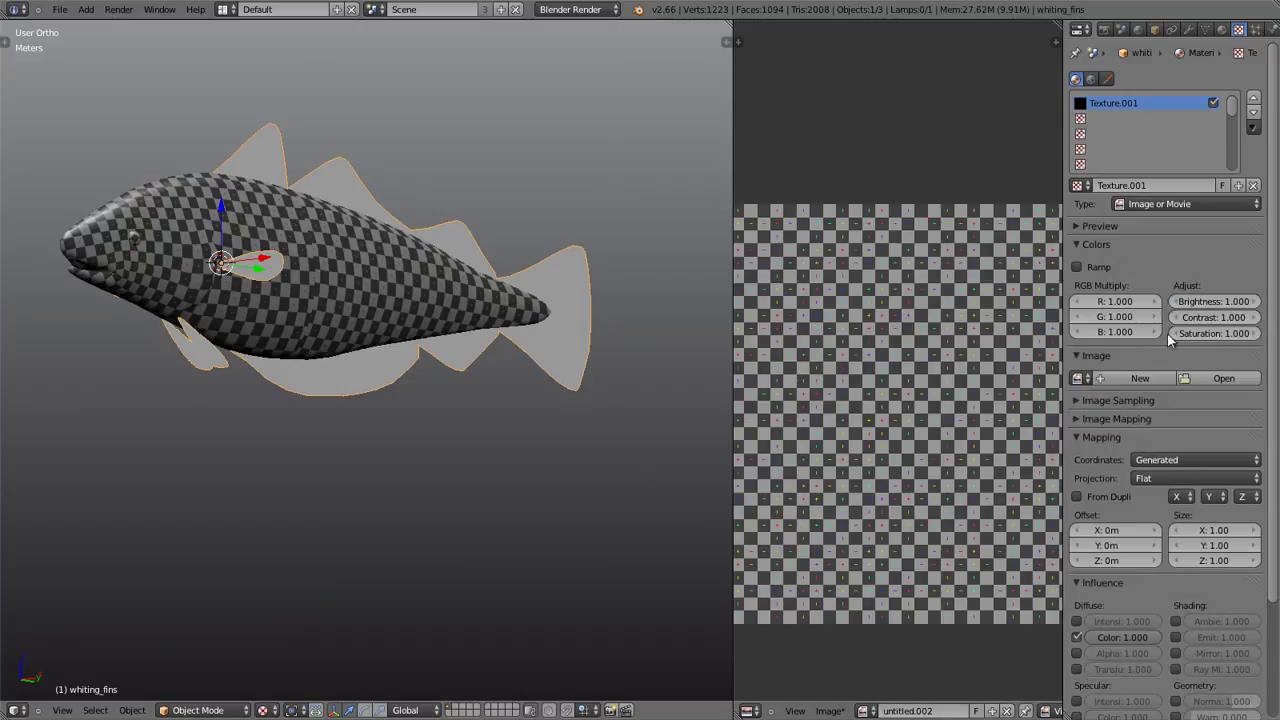
# - Set the fins texture's mapping coordinates to UV and assign the untitled.002 image to it
pyautogui.click(1167, 460)
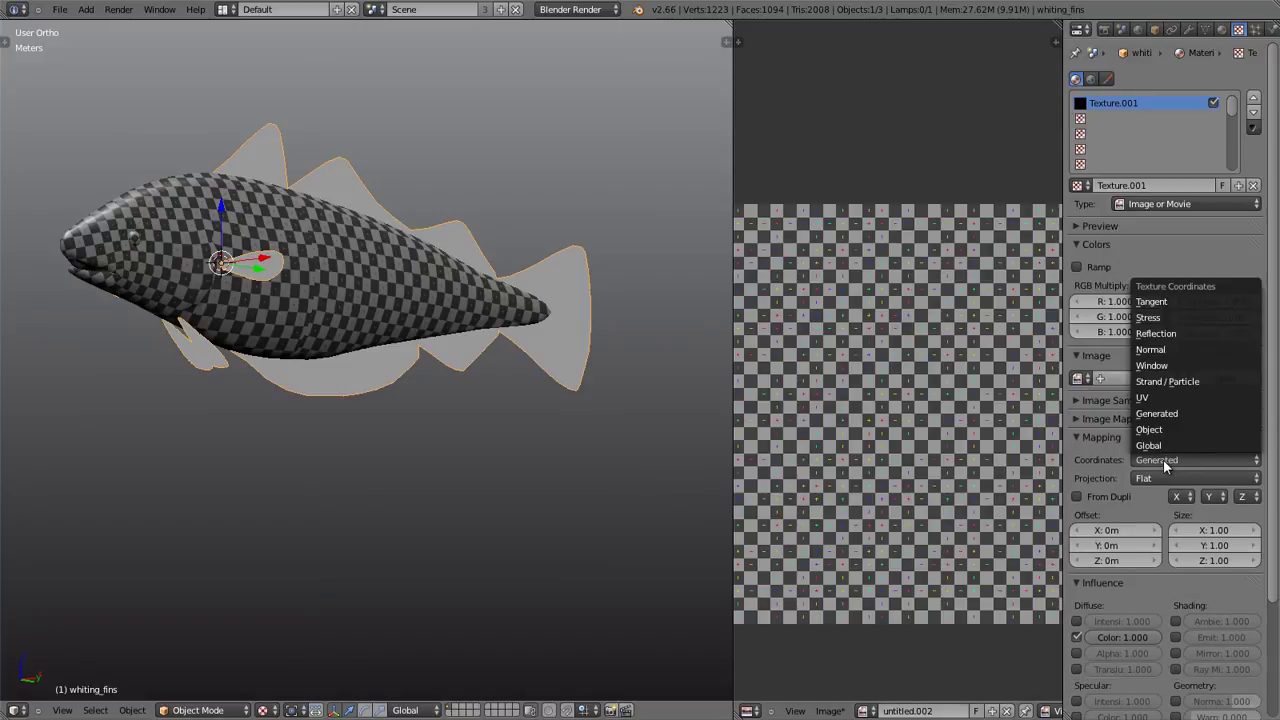
pyautogui.click(1157, 398)
pyautogui.click(1078, 378)
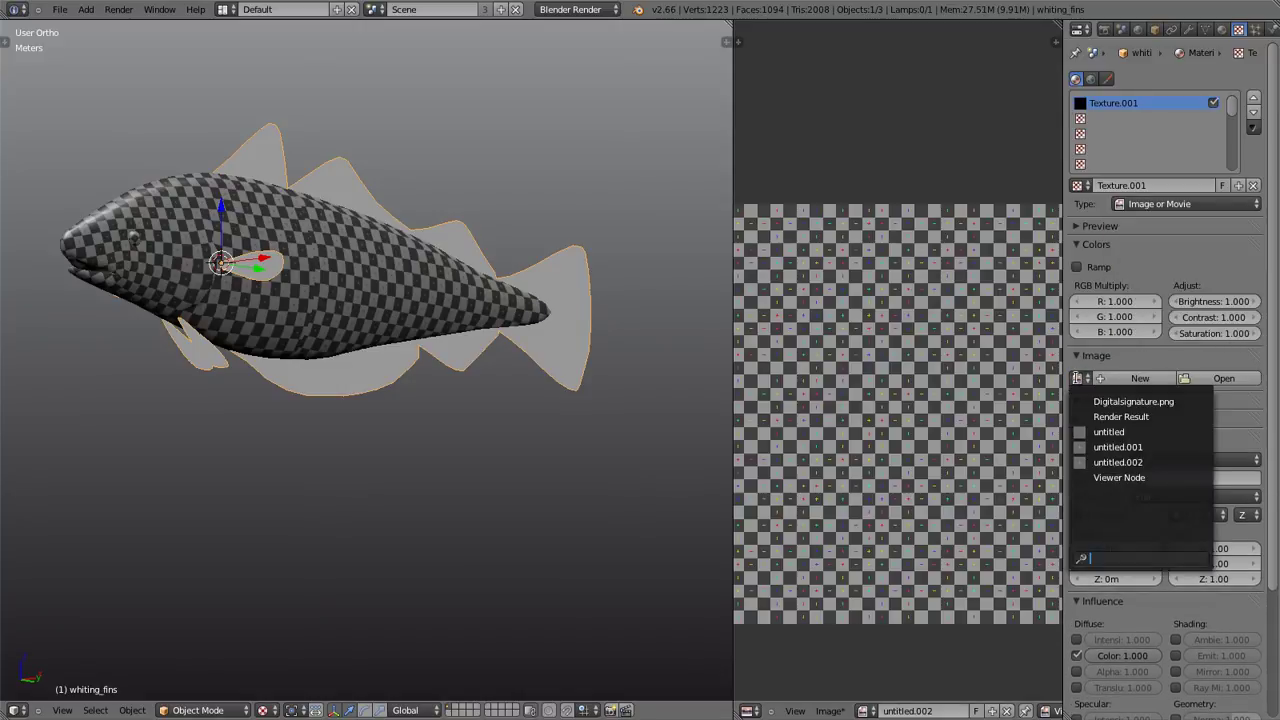
pyautogui.click(1118, 462)
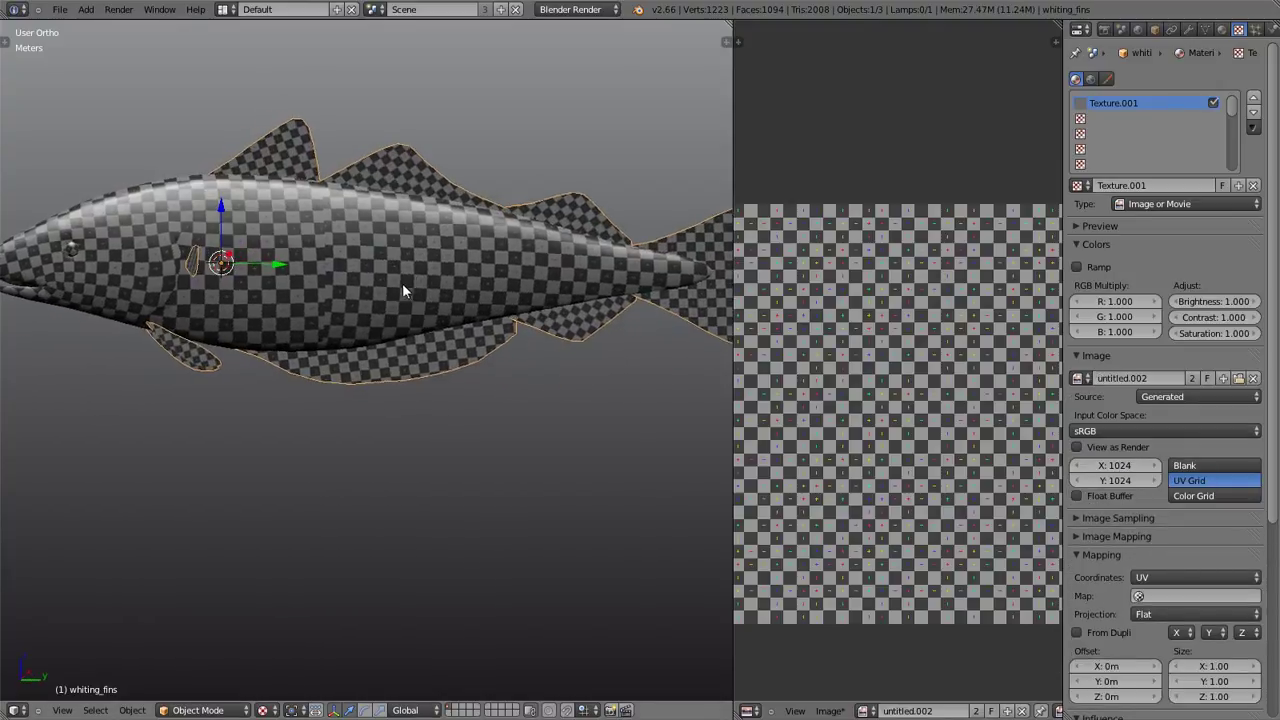
# - Deselect everything and examine the checker pattern's scale and distortion on the fins compared with the body from several angles
pyautogui.moveTo(402, 283); pyautogui.dragTo(360, 273, button='middle')
pyautogui.press('a')
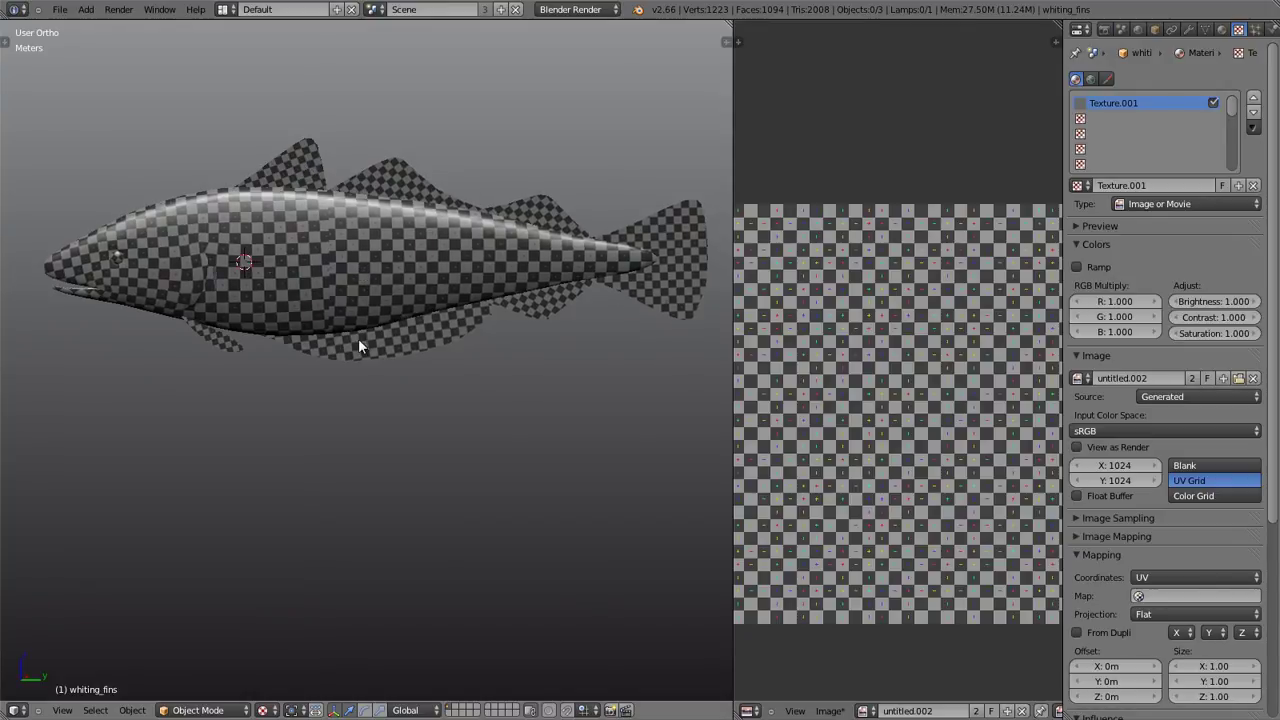
pyautogui.moveTo(360, 345)
pyautogui.mouseDown(button='middle')
pyautogui.moveTo(470, 325)
pyautogui.moveTo(373, 337)
pyautogui.mouseUp(button='middle')
pyautogui.scroll(4, 373, 337)
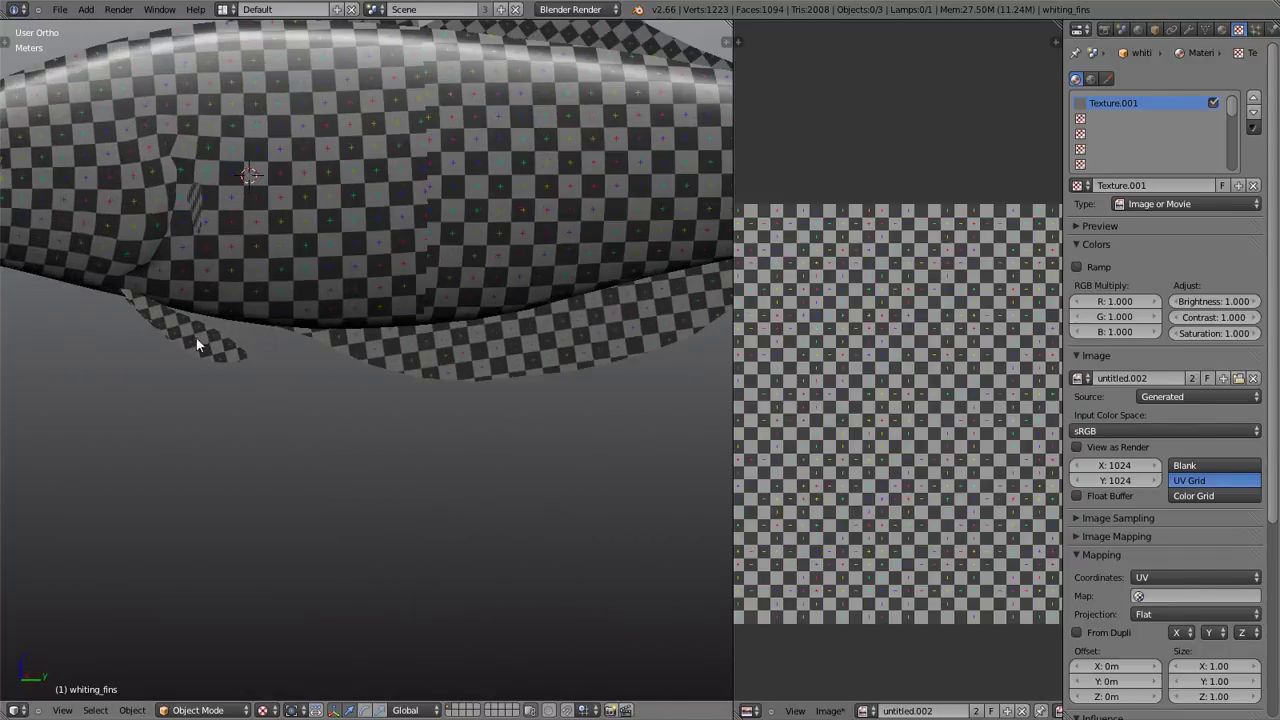
pyautogui.moveTo(193, 339); pyautogui.dragTo(353, 186, button='middle')
pyautogui.moveTo(350, 232); pyautogui.dragTo(245, 238, button='middle')
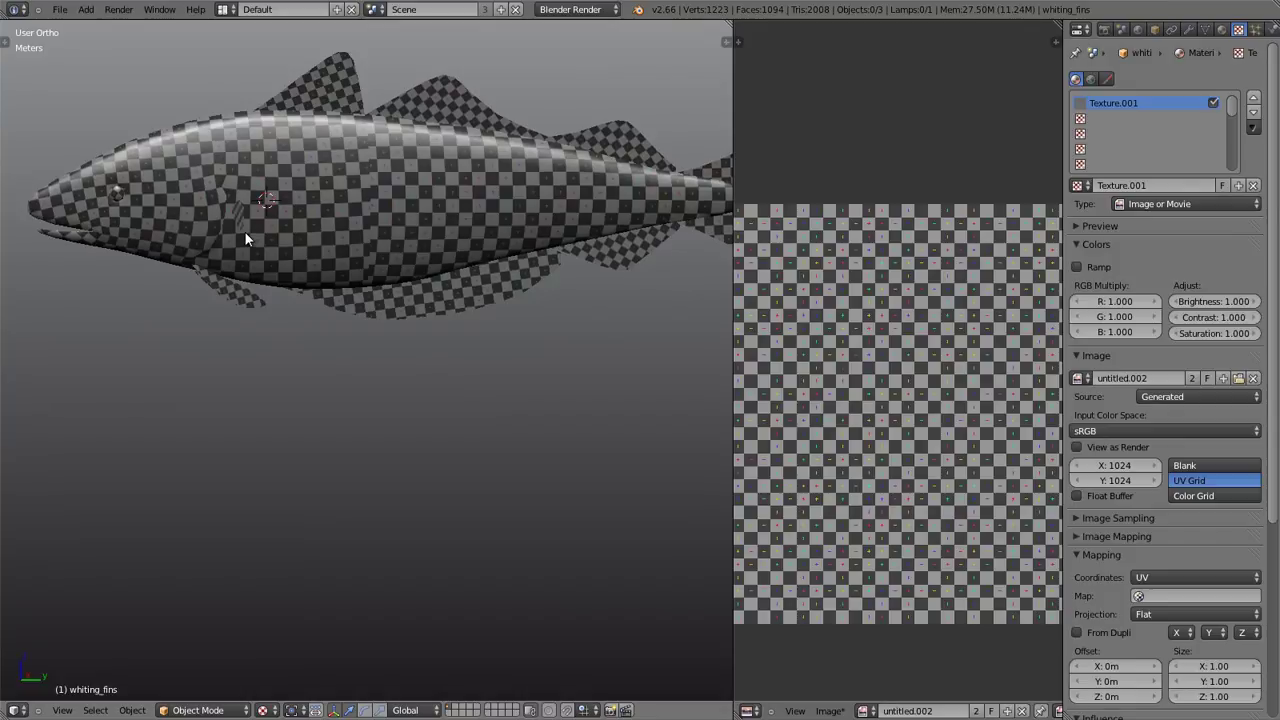
pyautogui.scroll(-3, 245, 232)
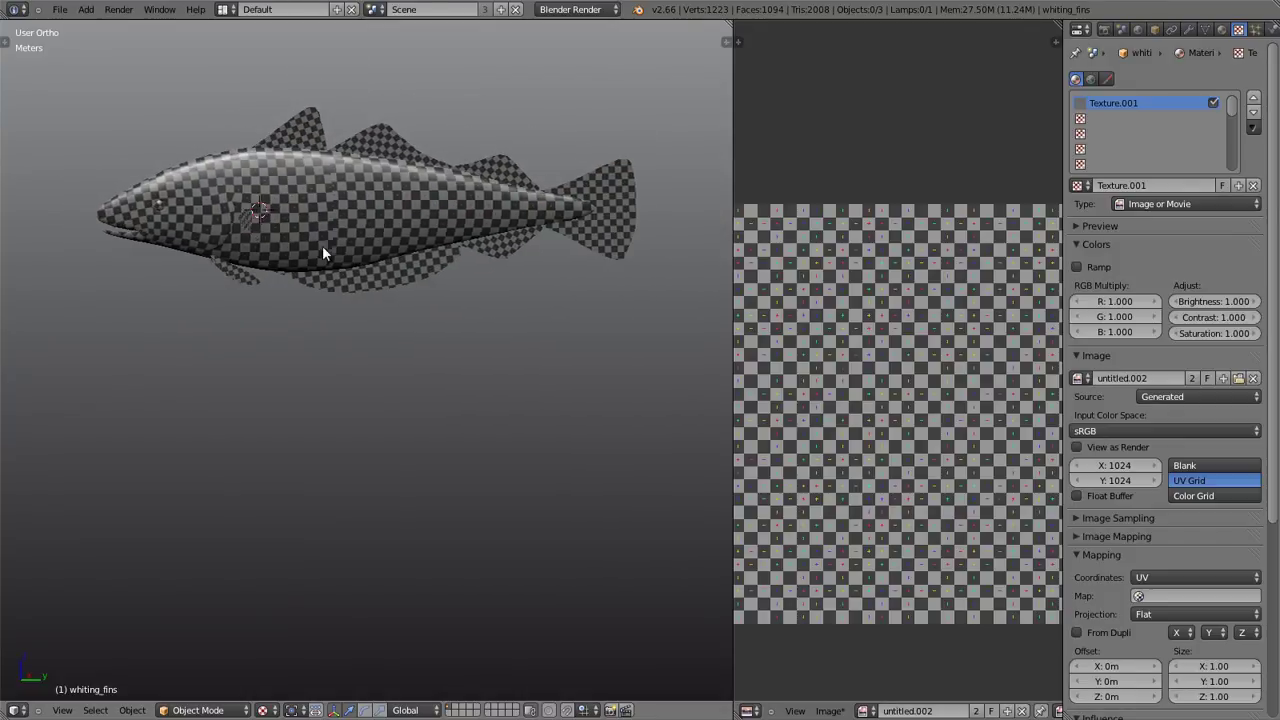
pyautogui.moveTo(322, 245); pyautogui.dragTo(337, 291, button='middle')
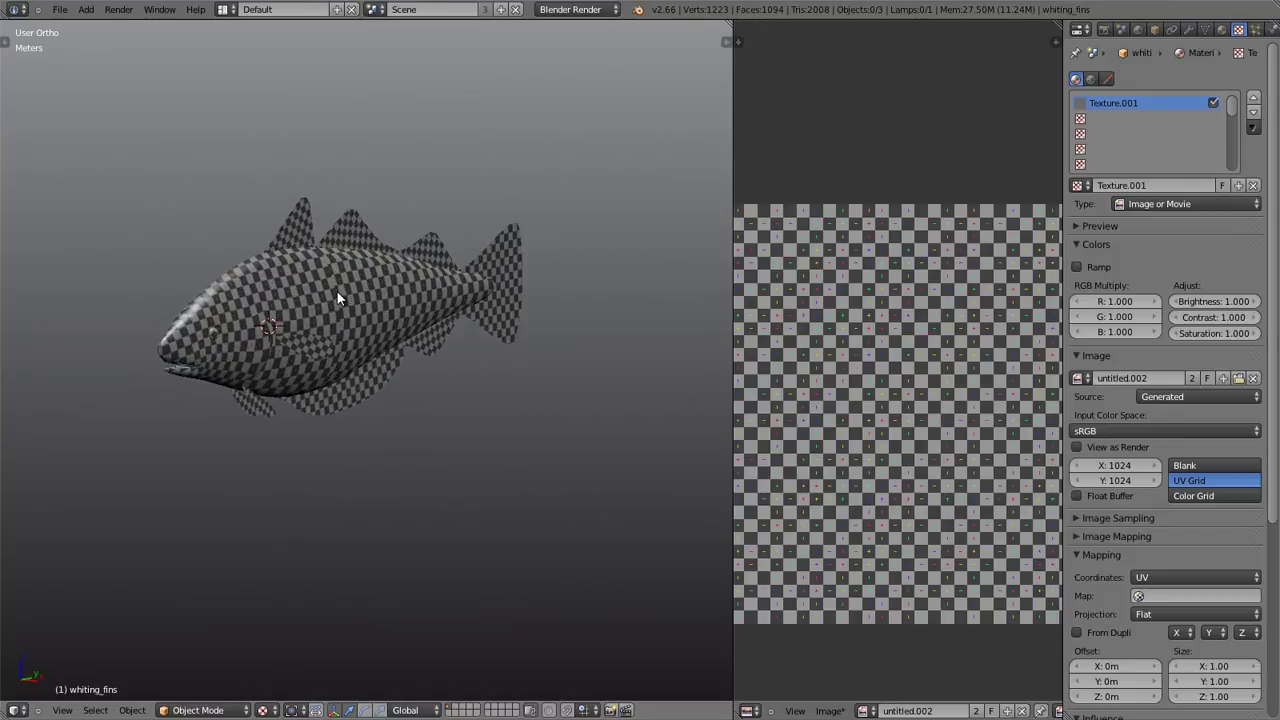
# - Select the fish body object and switch it to Edit Mode to show its UV layout over the image
pyautogui.scroll(1, 337, 291)
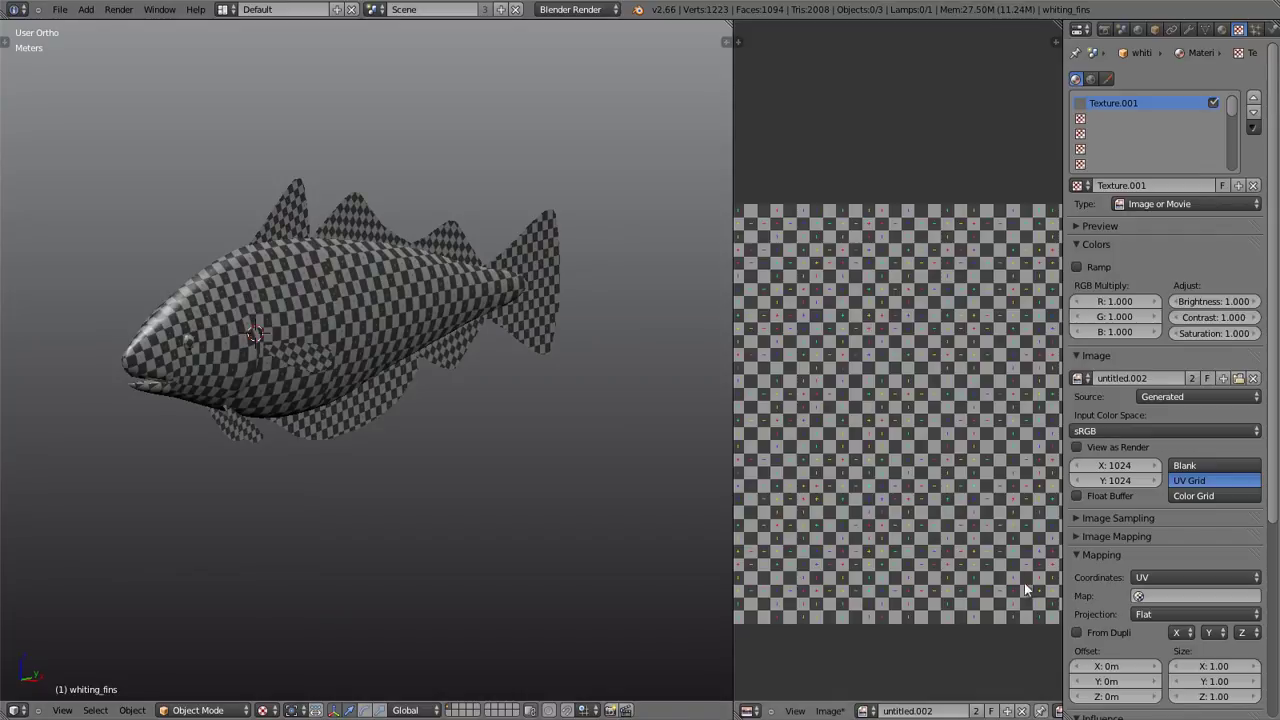
pyautogui.scroll(-2, 963, 462)
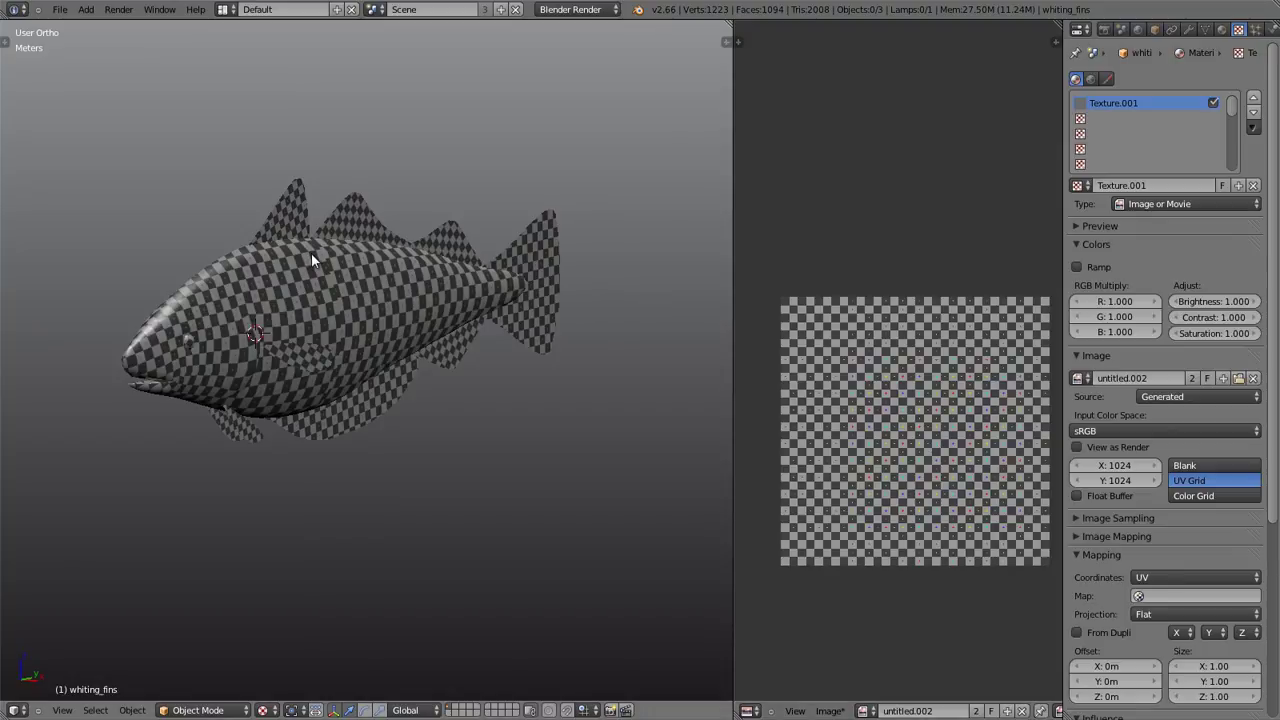
pyautogui.rightClick(348, 289)
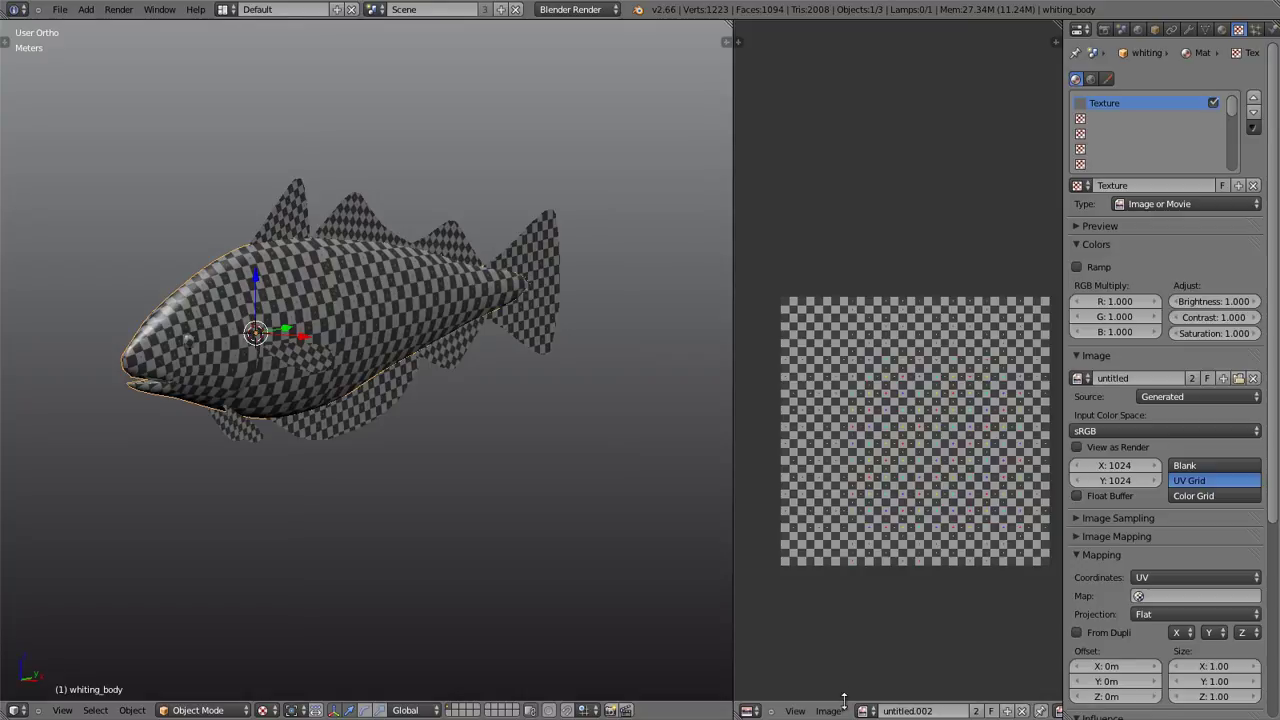
pyautogui.press('Tab')
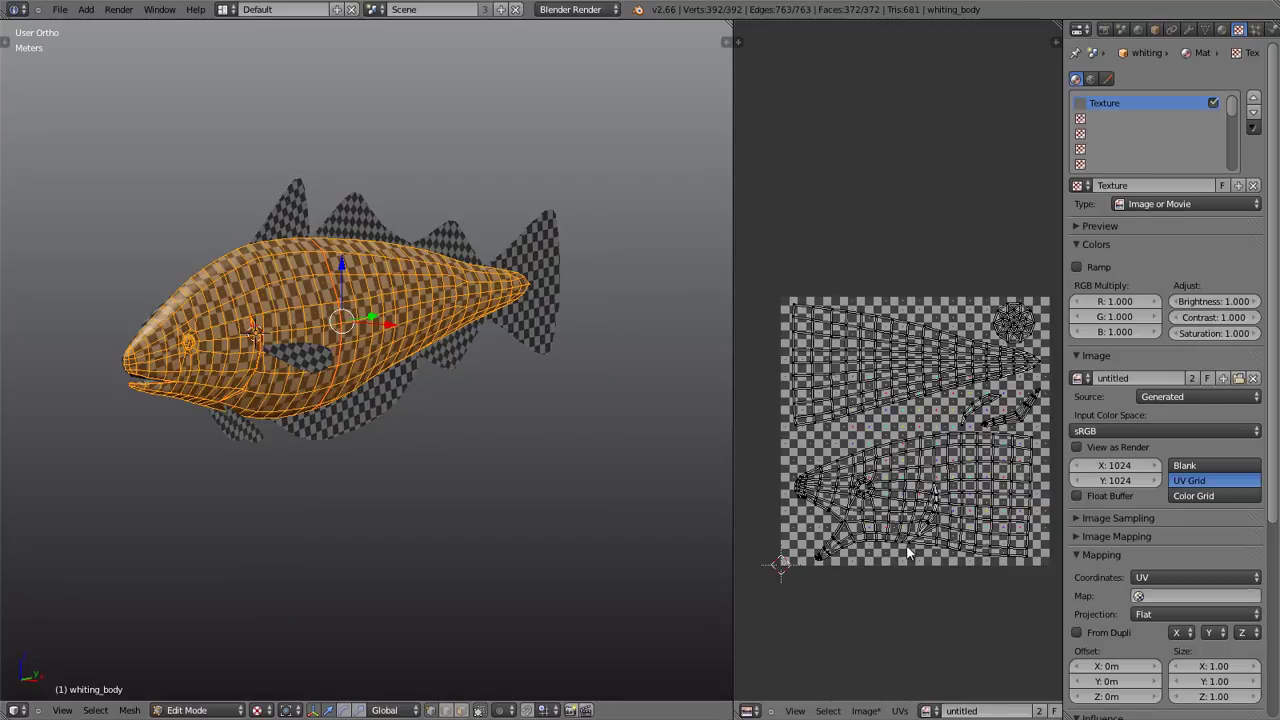
# - Start a UV layout export of the body to the Desktop as Whiting UV unwrap.png with fill opacity 0
pyautogui.click(900, 711)
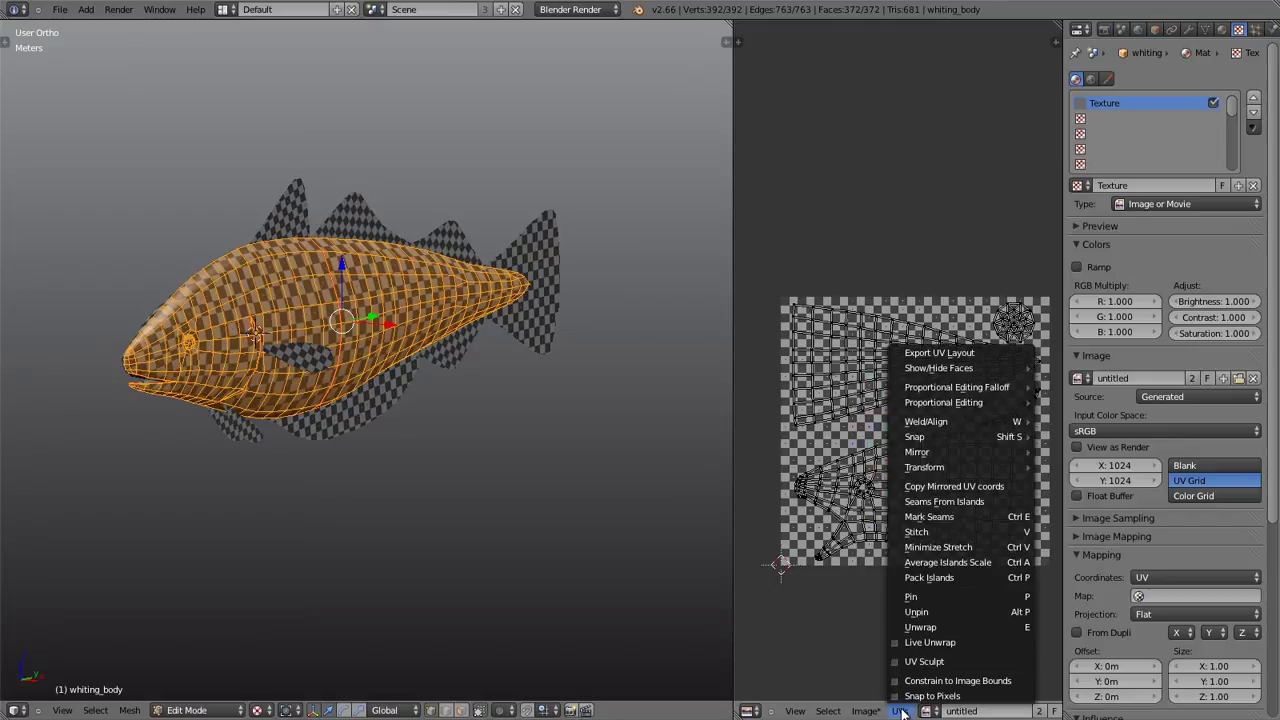
pyautogui.click(939, 353)
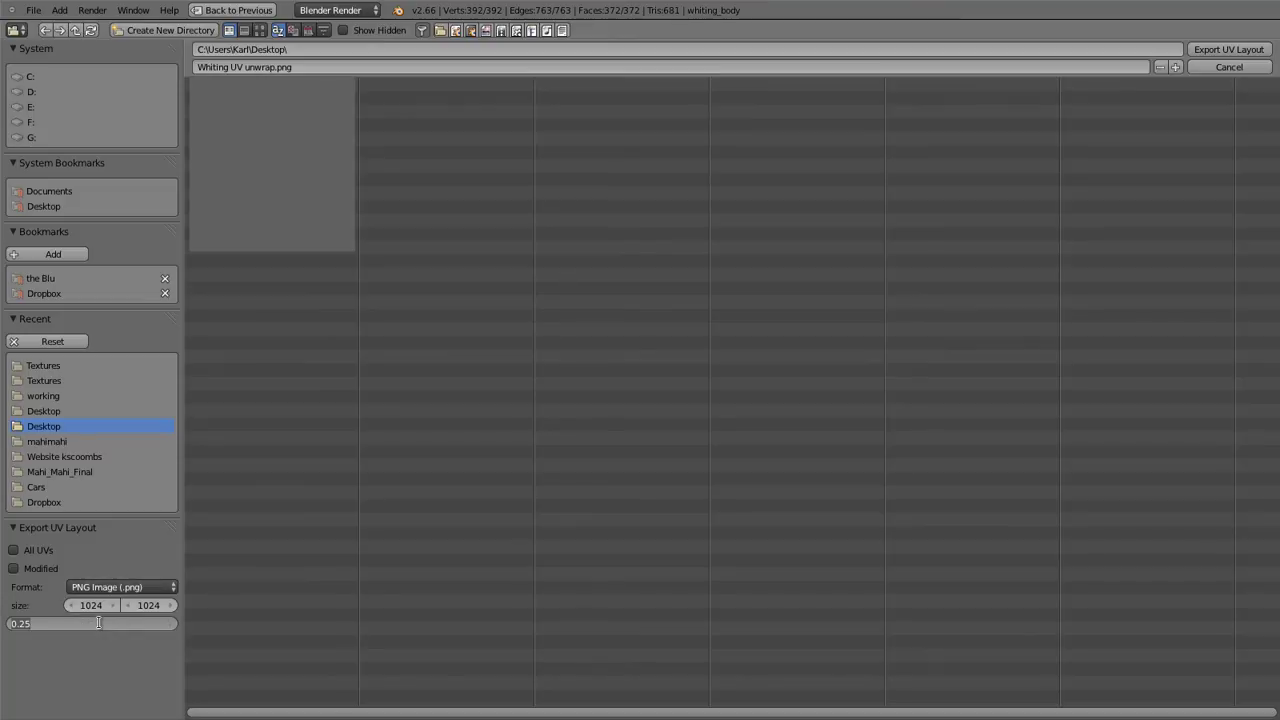
pyautogui.write('0')
pyautogui.press('Return')
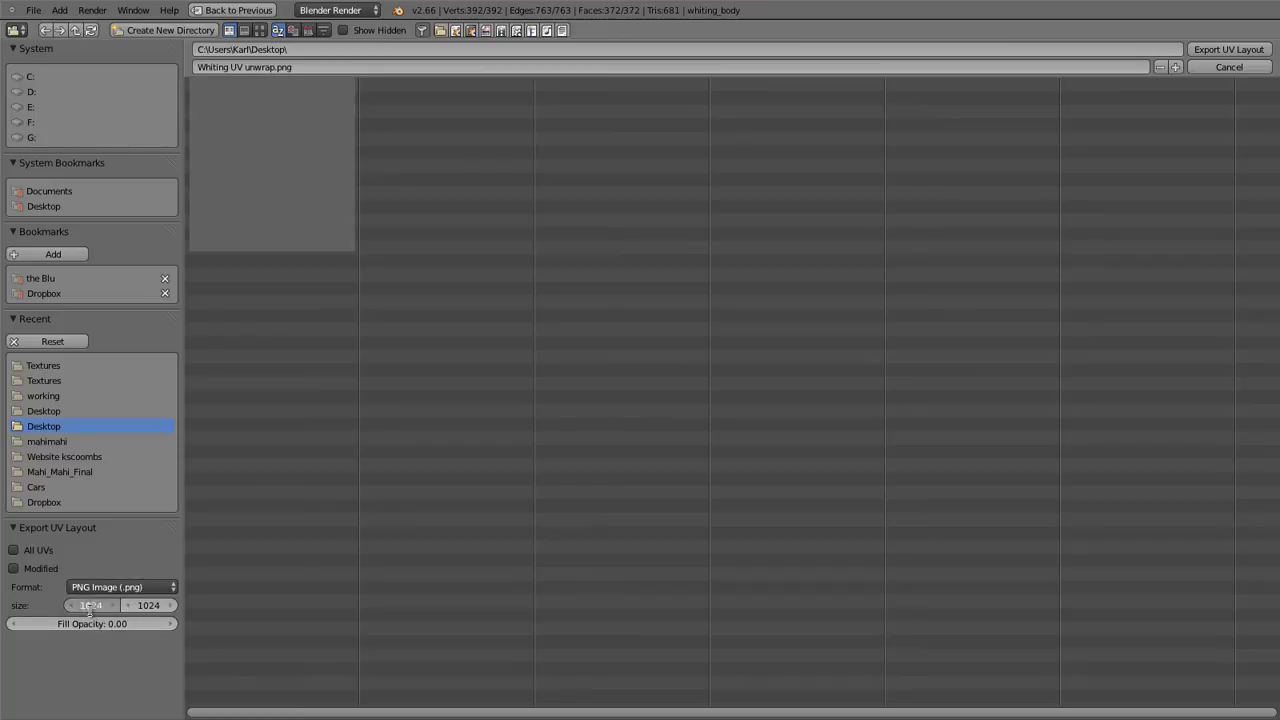
# - Set the export size to 2048 by 2048 and export the body's UV layout as a PNG image
pyautogui.click(90, 605)
pyautogui.write('2048')
pyautogui.press('Tab')
pyautogui.write('2048')
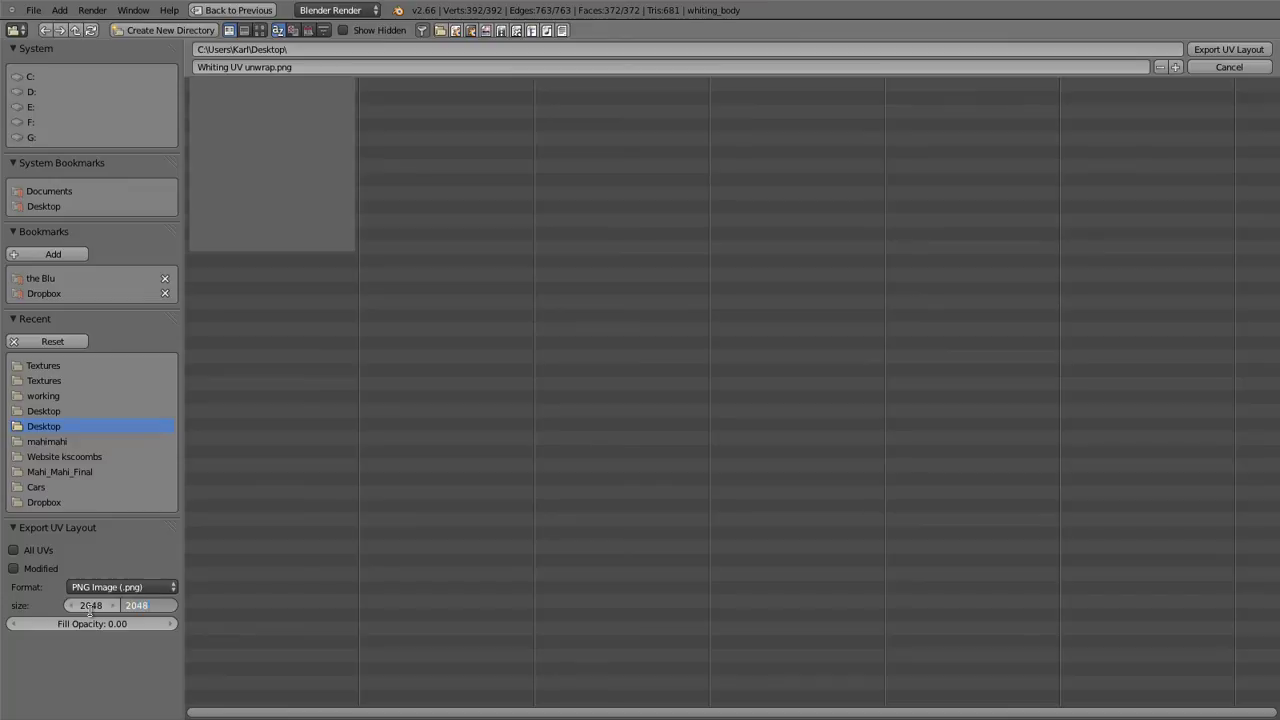
pyautogui.press('Return')
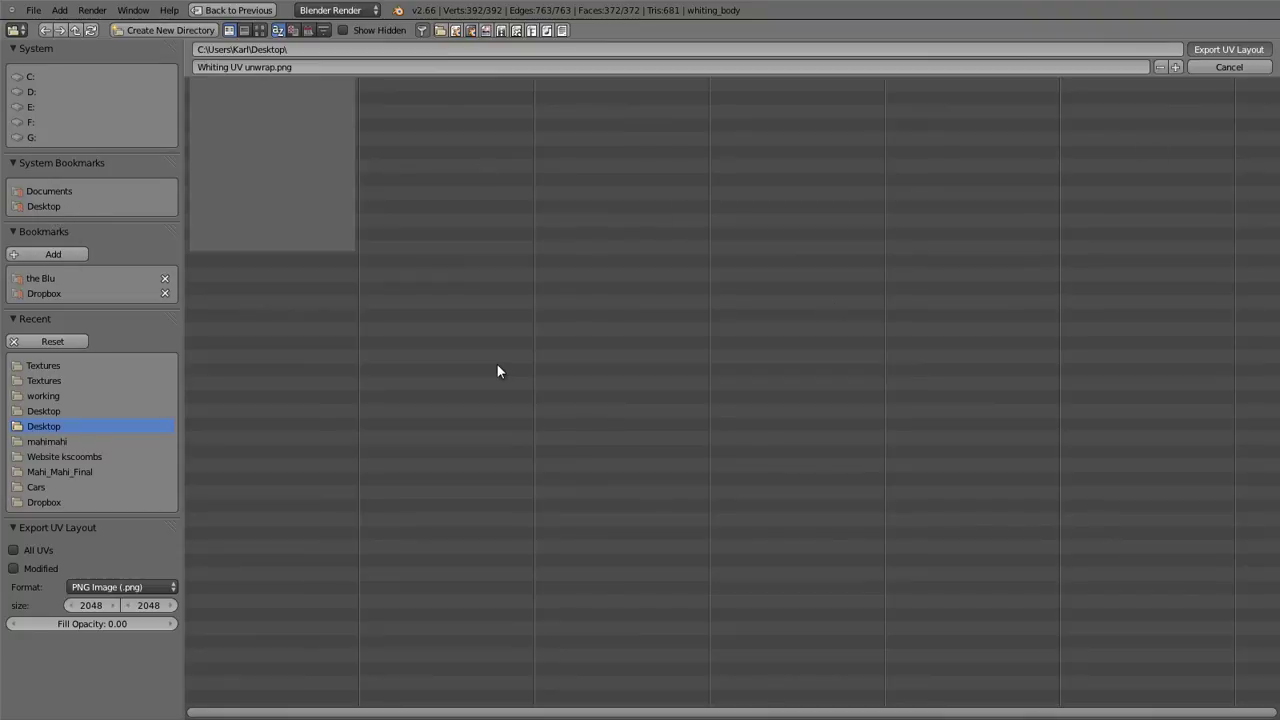
pyautogui.press('Return')
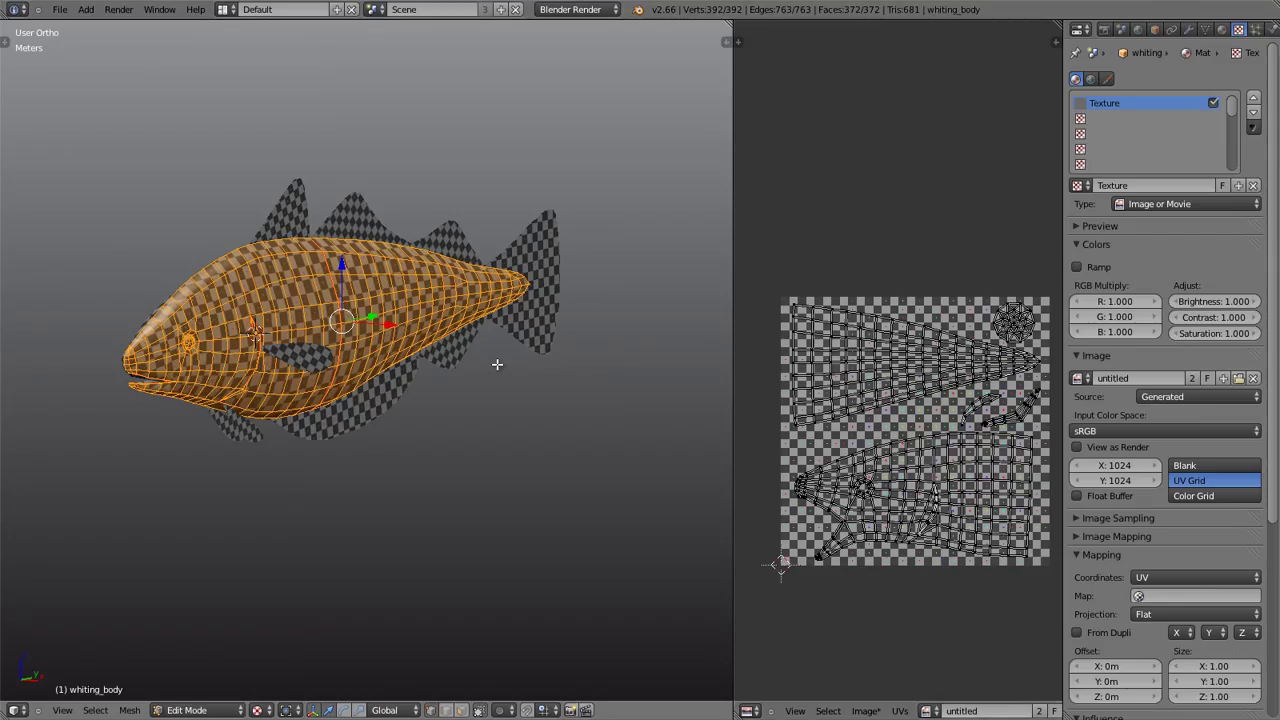